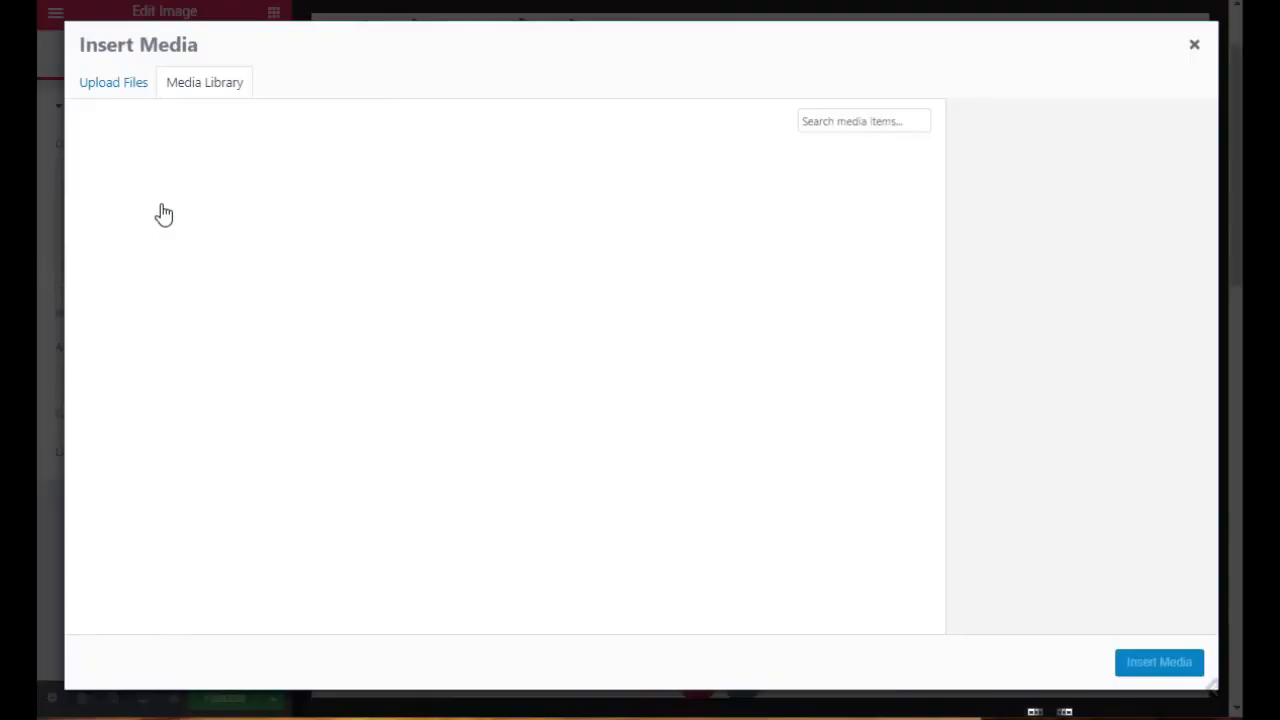
# Step: Insert fish-oil-v-krill-oil.jpg from the media library into the image widget
pyautogui.click(140, 212)
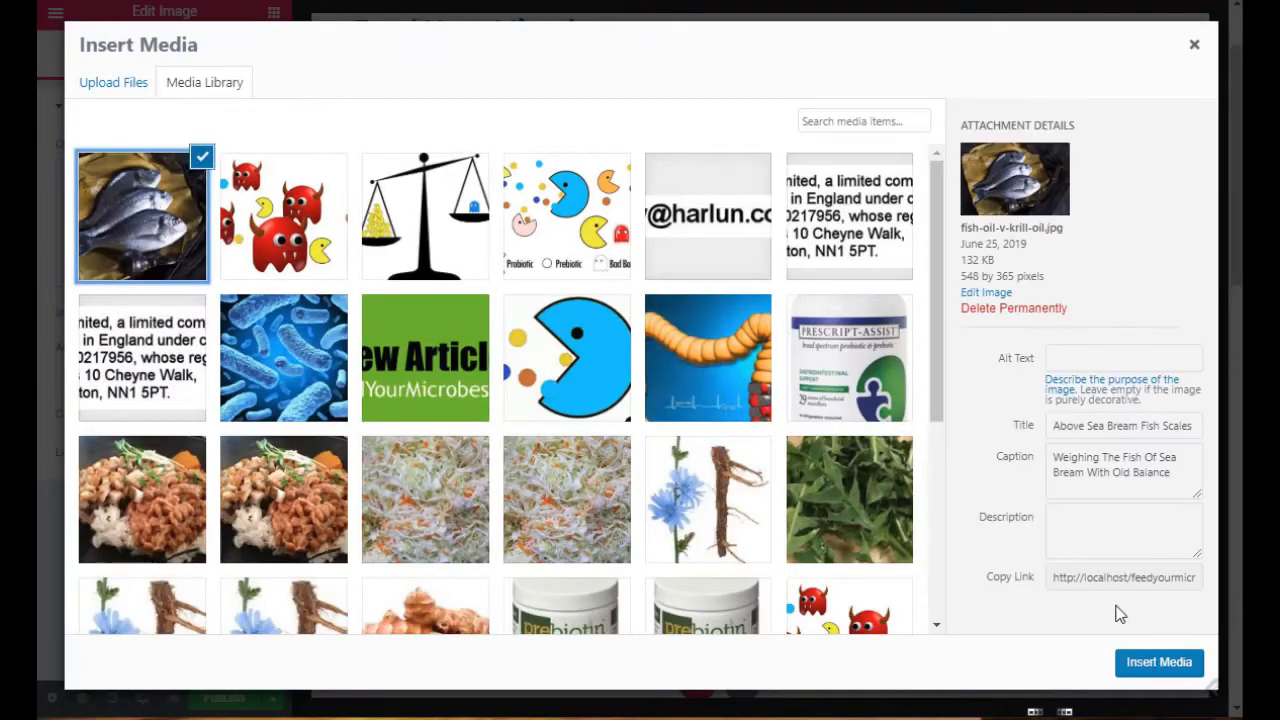
pyautogui.click(1159, 662)
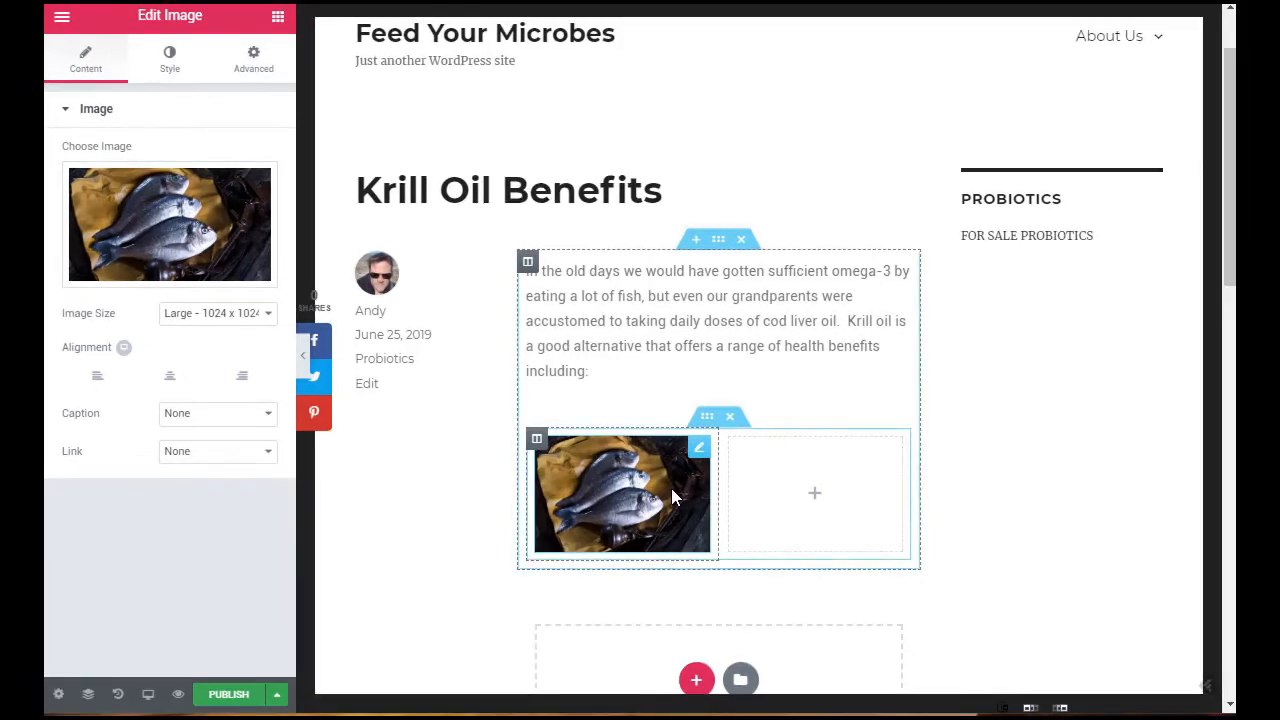
# Step: Give the fish image a custom caption reading "A great source of omega-3"
pyautogui.click(255, 415)
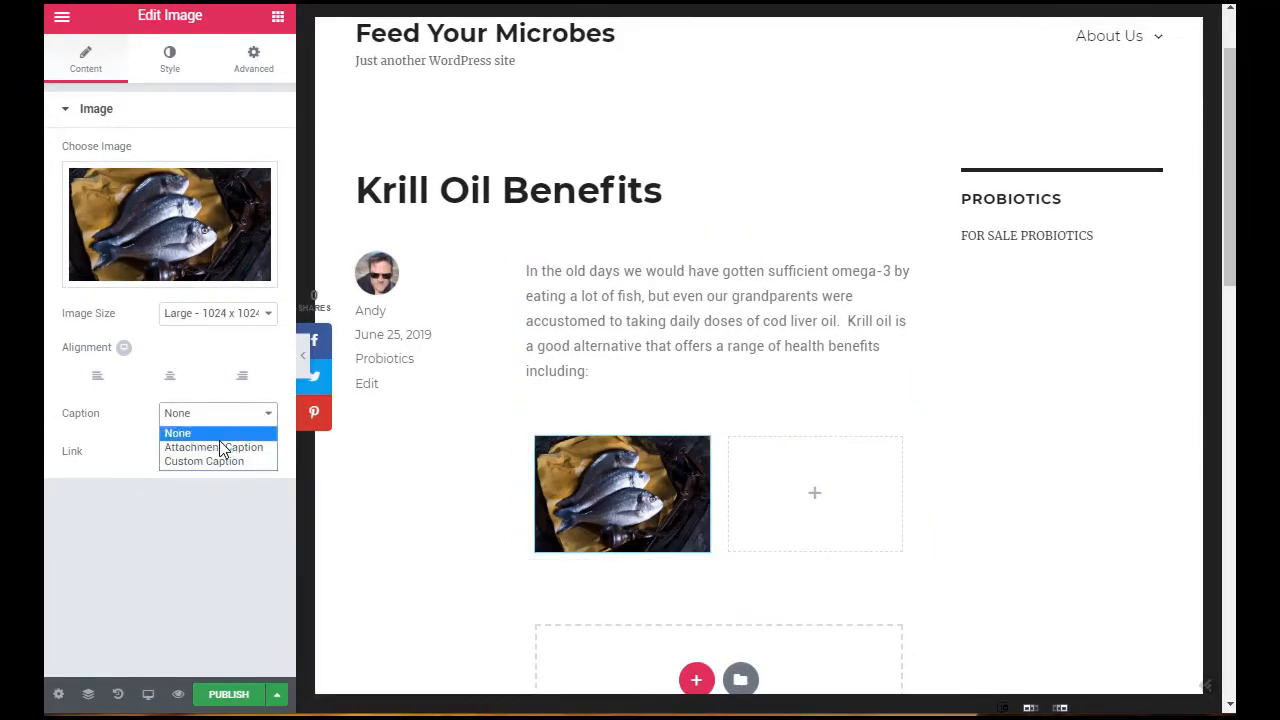
pyautogui.click(252, 456)
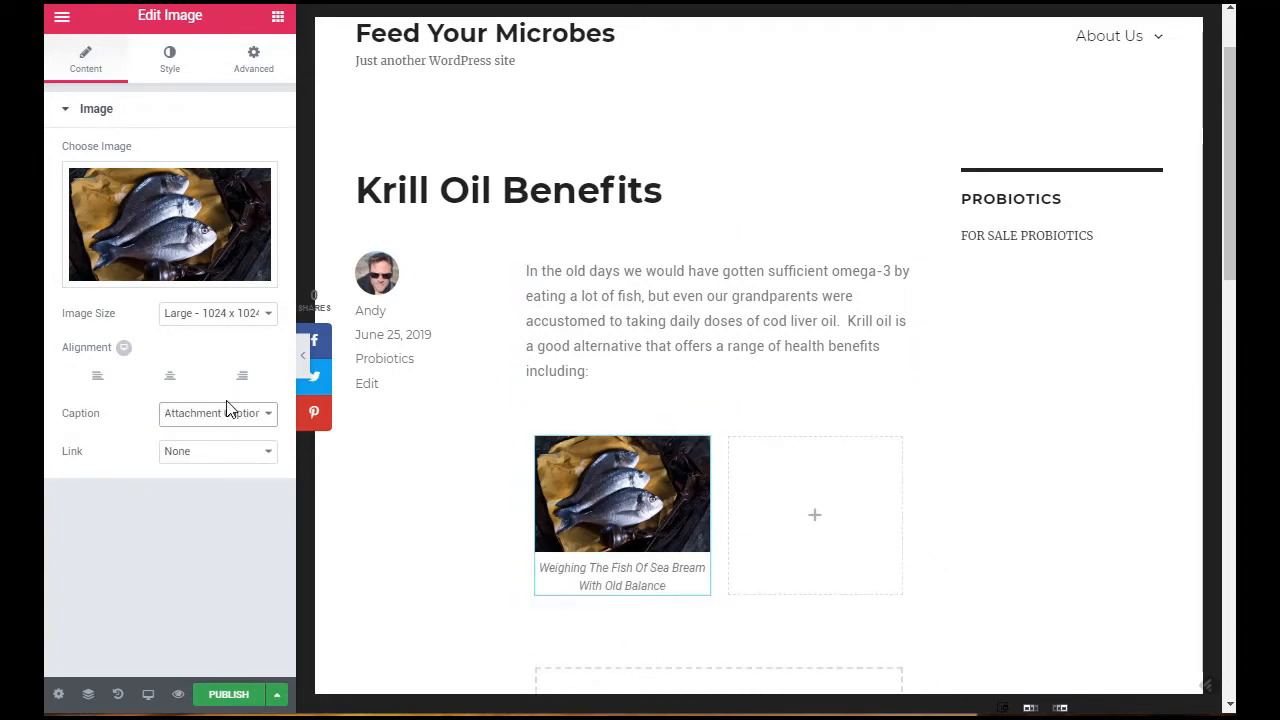
pyautogui.click(251, 415)
pyautogui.click(198, 462)
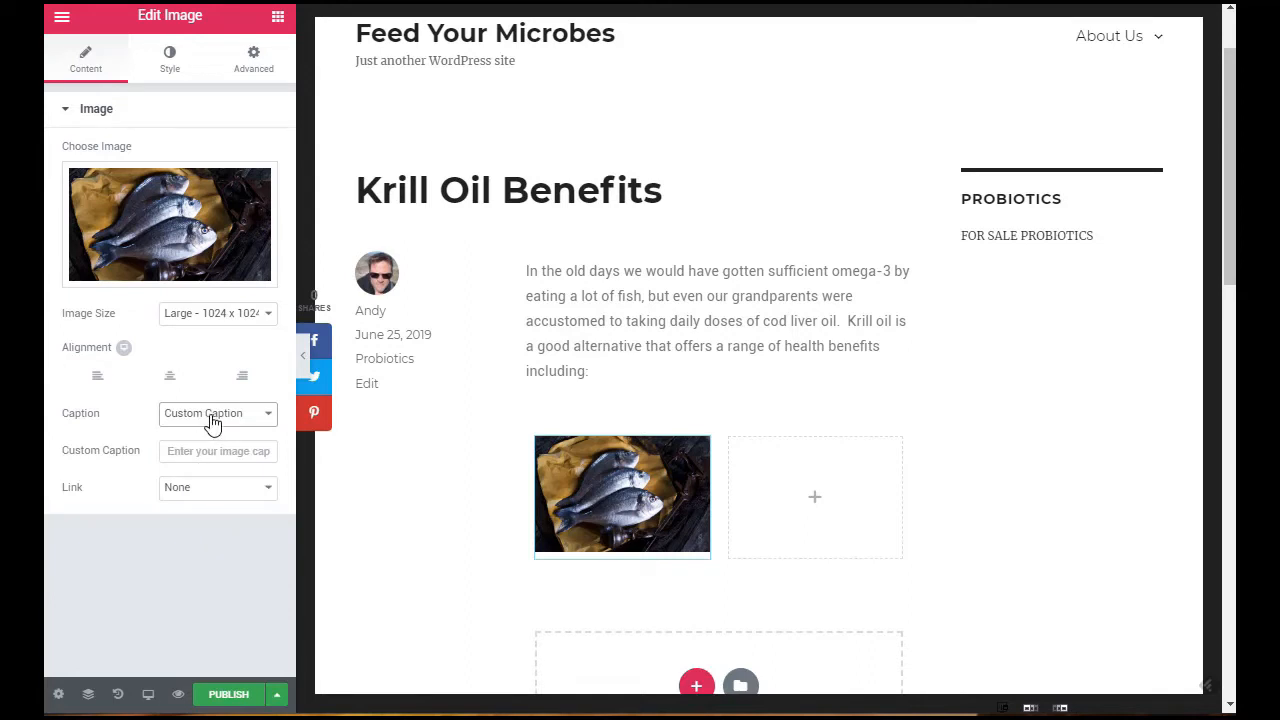
pyautogui.click(209, 420)
pyautogui.click(234, 457)
pyautogui.click(174, 457)
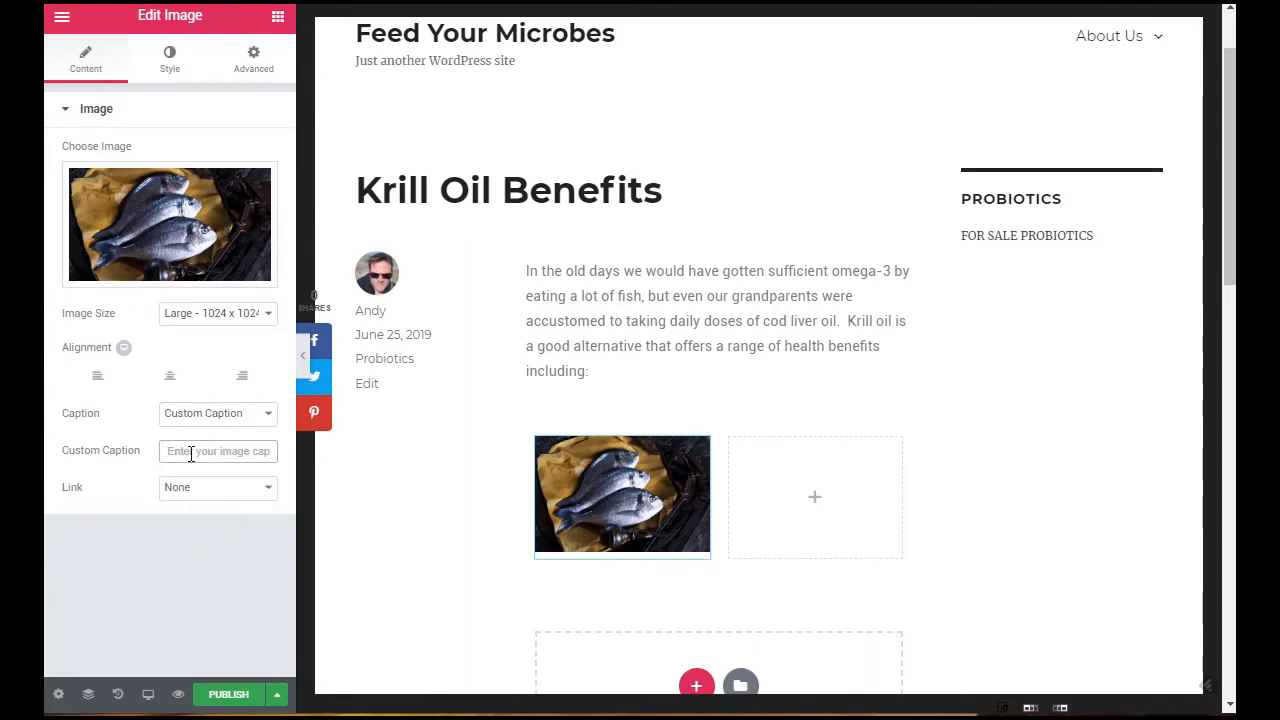
pyautogui.write('A great ')
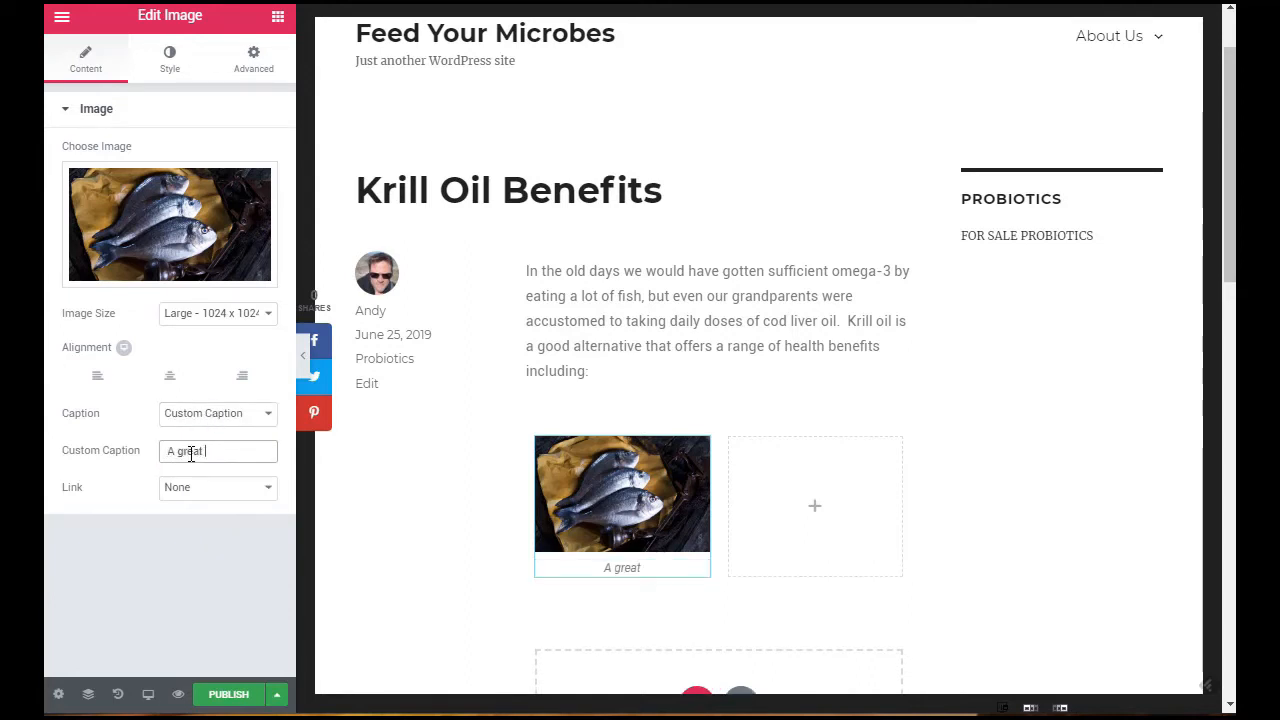
pyautogui.write('source of')
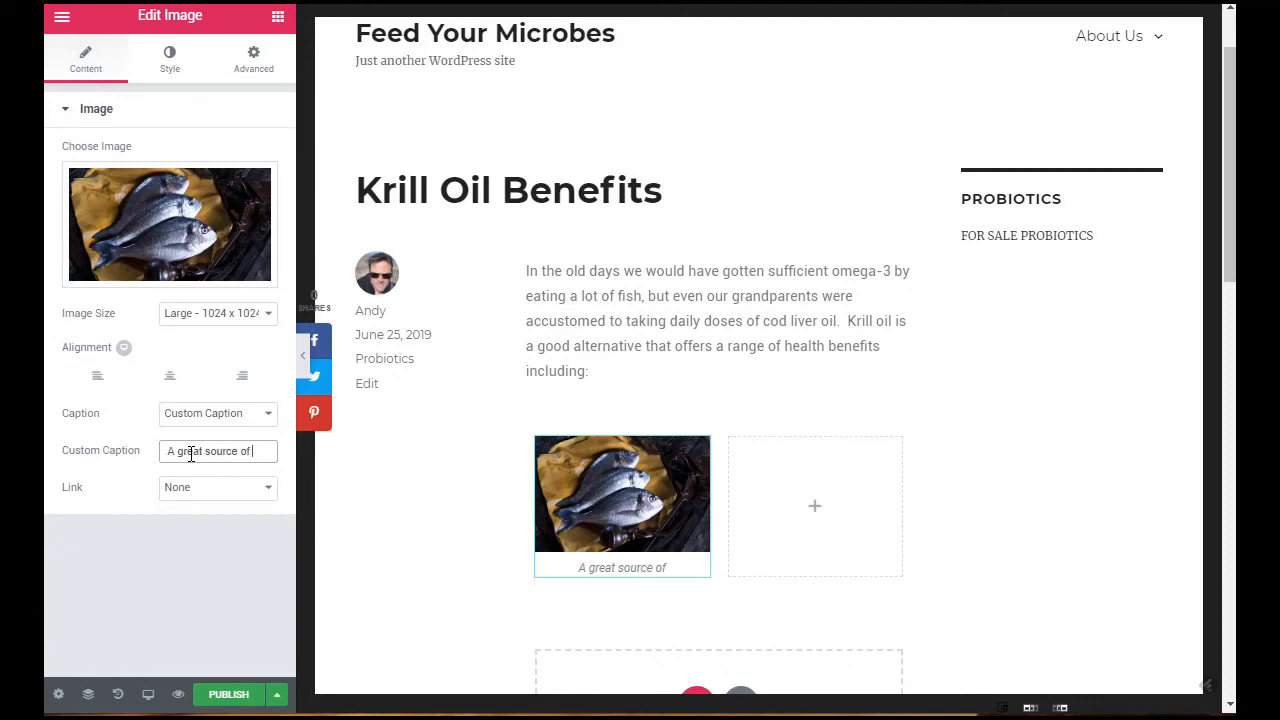
pyautogui.write(' omega-3')
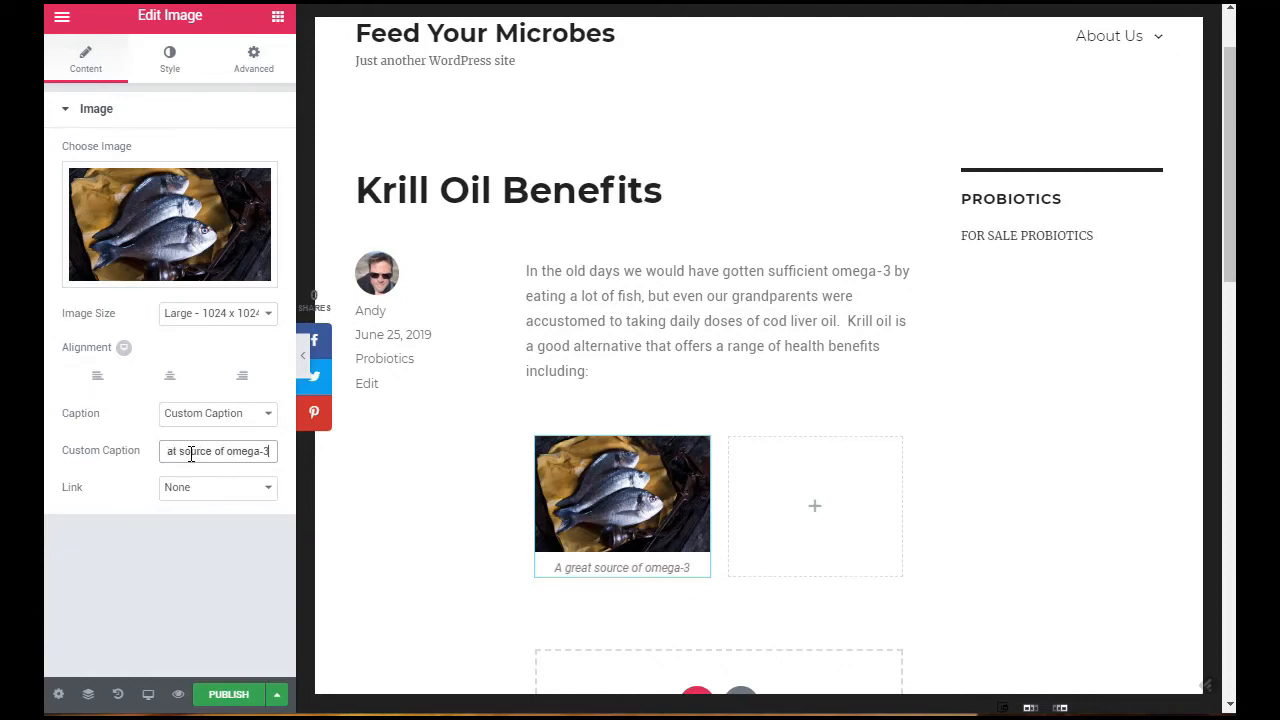
pyautogui.click(266, 486)
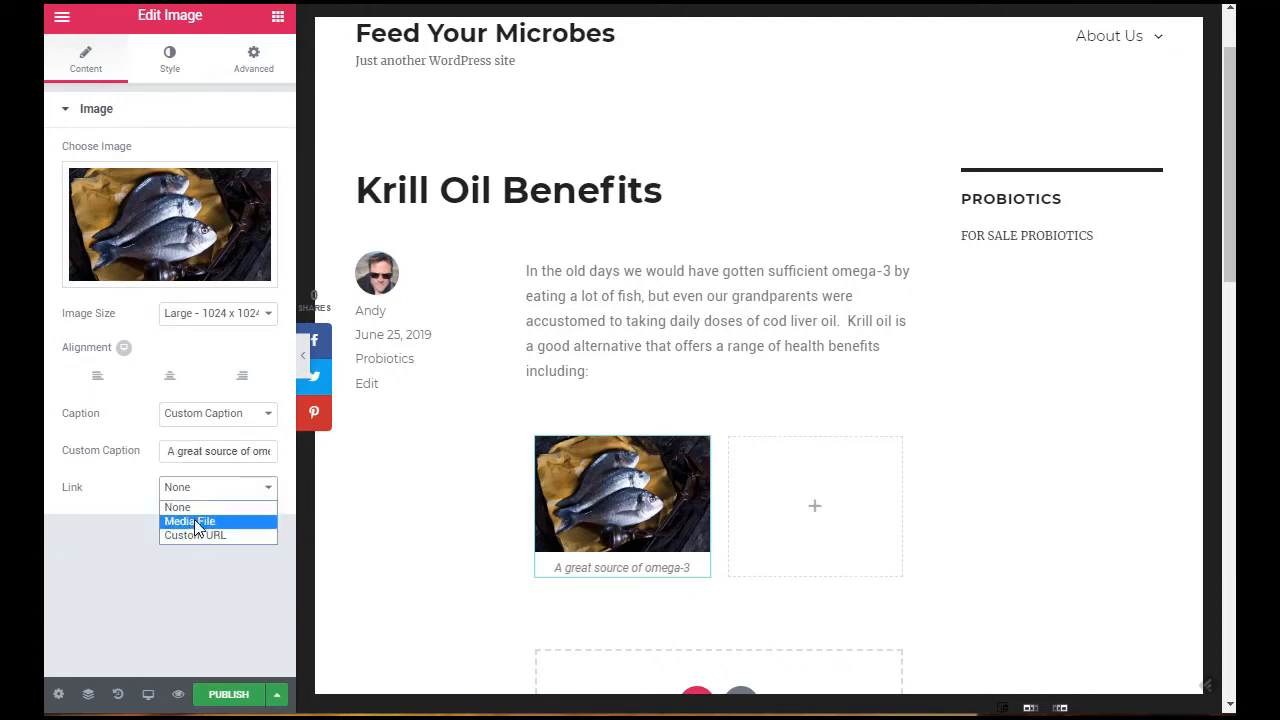
pyautogui.rightClick(132, 542)
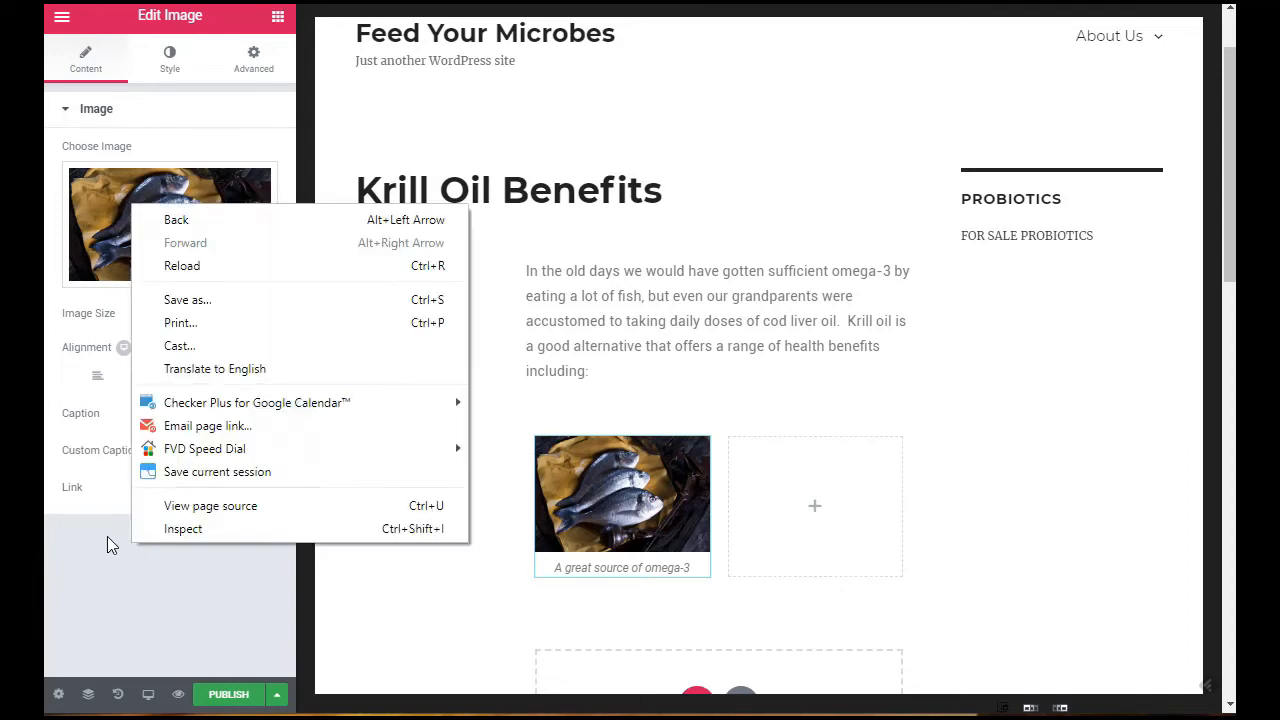
pyautogui.click(90, 617)
# Step: Try a solid border with linked widths on the fish image, and reset the border type to None
pyautogui.click(170, 55)
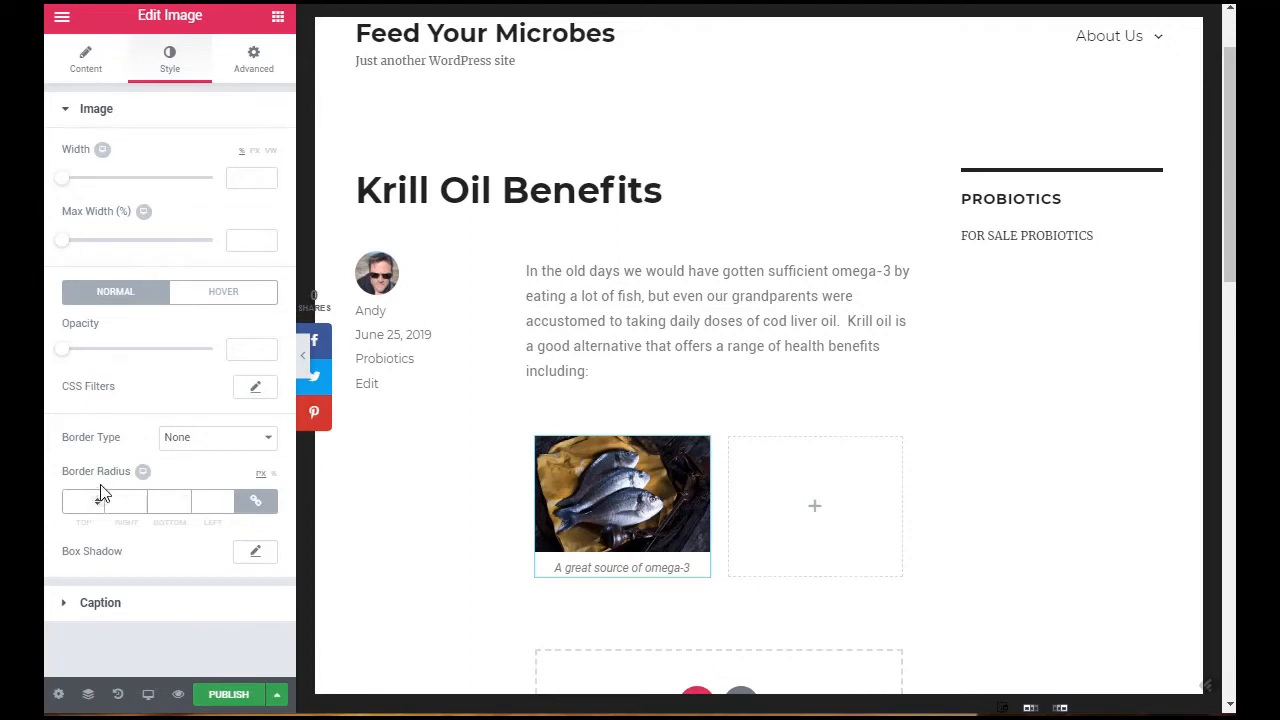
pyautogui.click(247, 442)
pyautogui.click(239, 472)
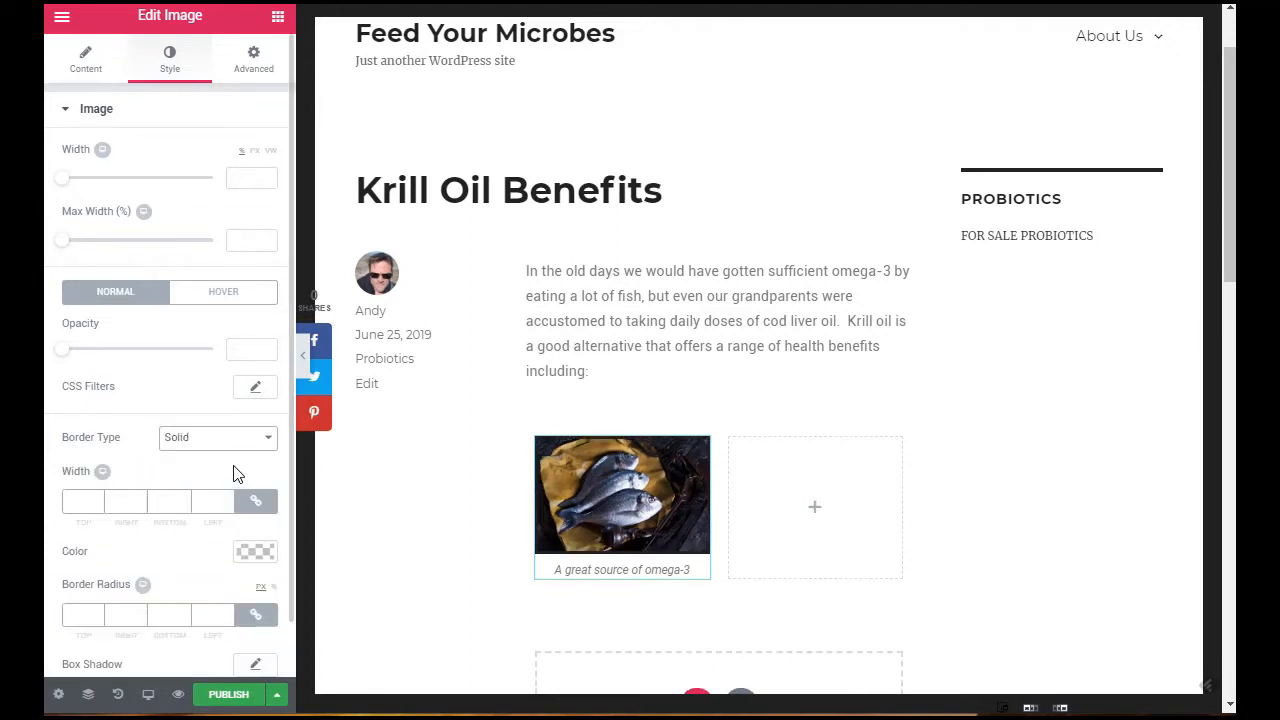
pyautogui.click(97, 505)
pyautogui.click(97, 505)
pyautogui.click(97, 503)
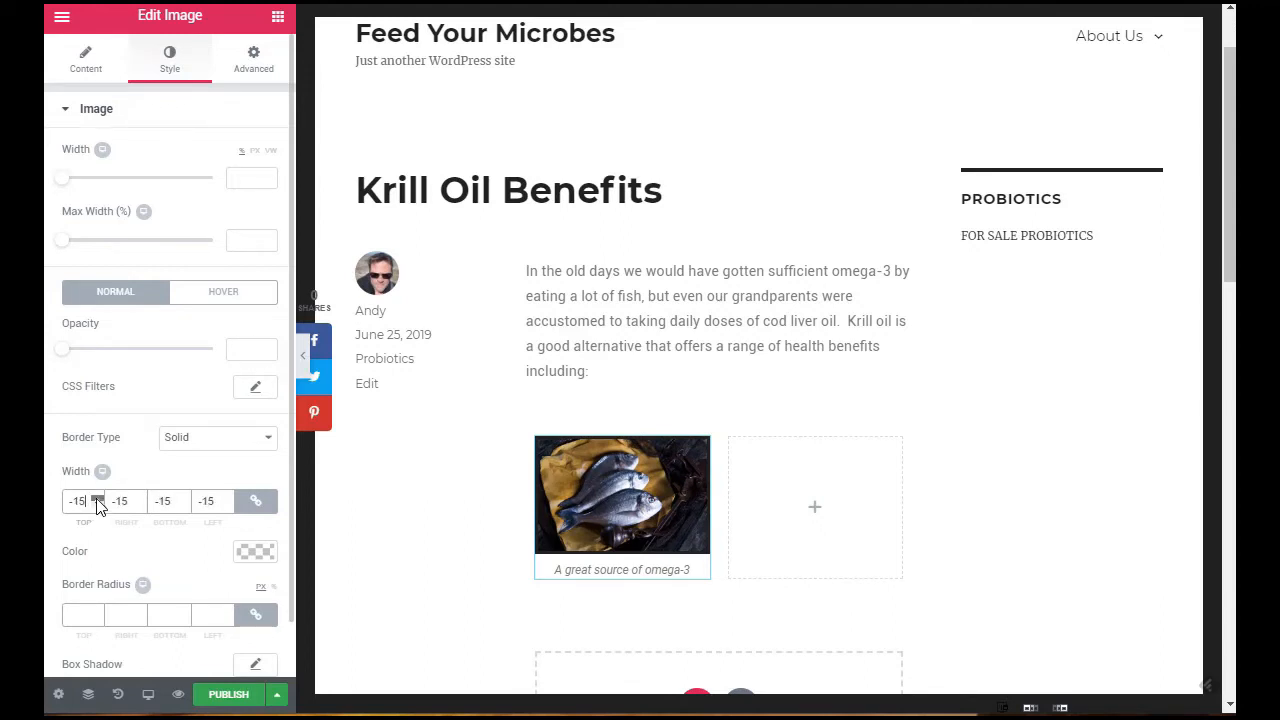
pyautogui.click(97, 503)
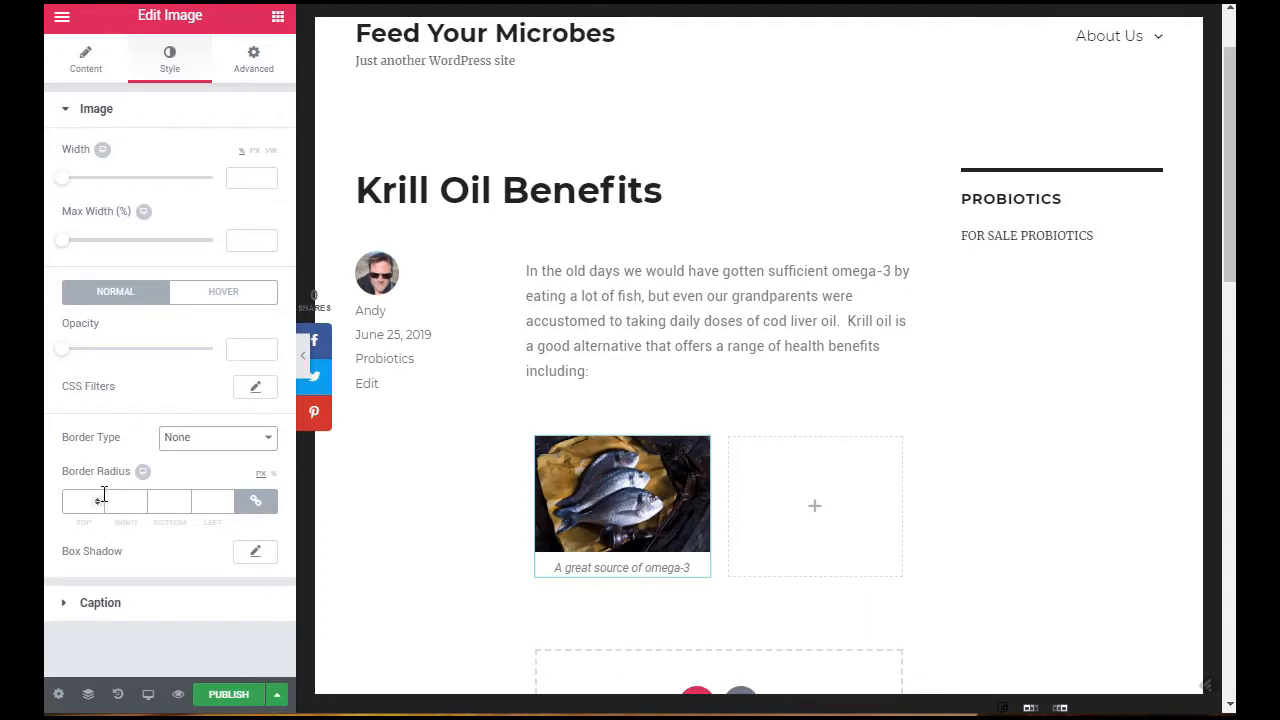
# Step: Round the fish image's corners with a border radius of 34 px on all sides
pyautogui.click(97, 500)
pyautogui.click(97, 500)
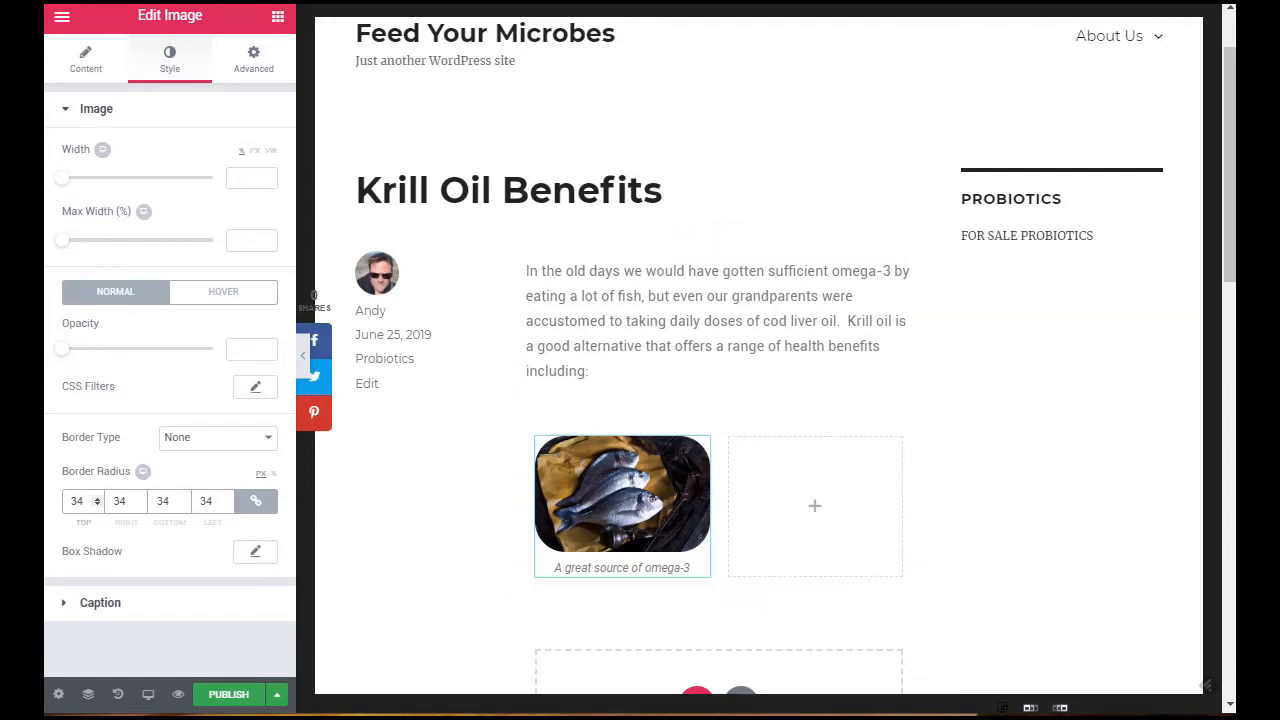
pyautogui.click(252, 52)
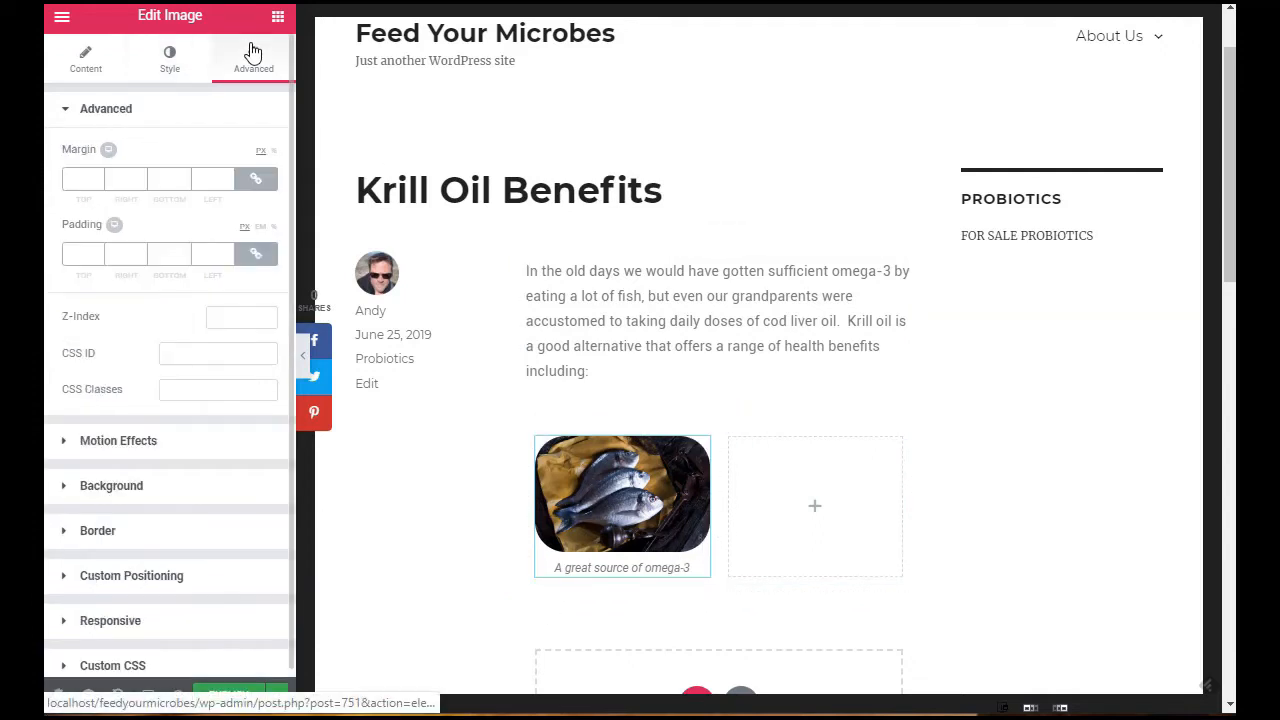
pyautogui.click(86, 58)
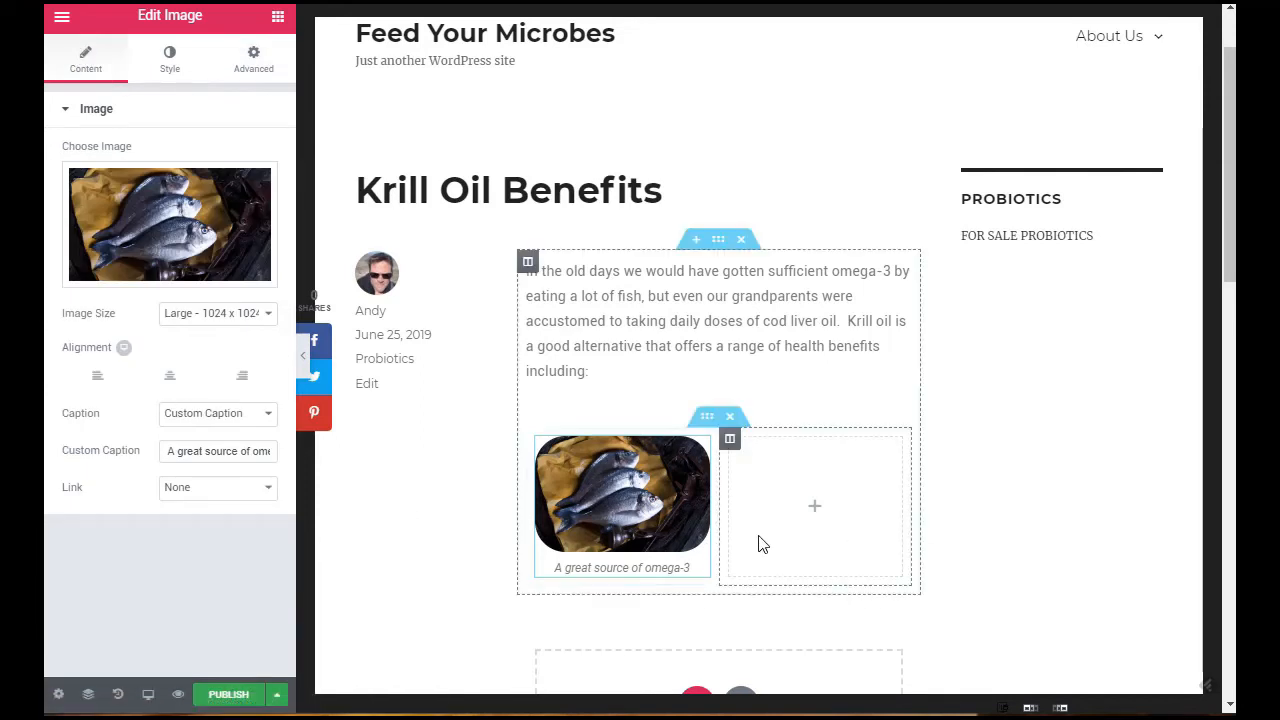
# Step: Add a Text Editor widget to the empty column beside the image and clear its placeholder text
pyautogui.click(810, 518)
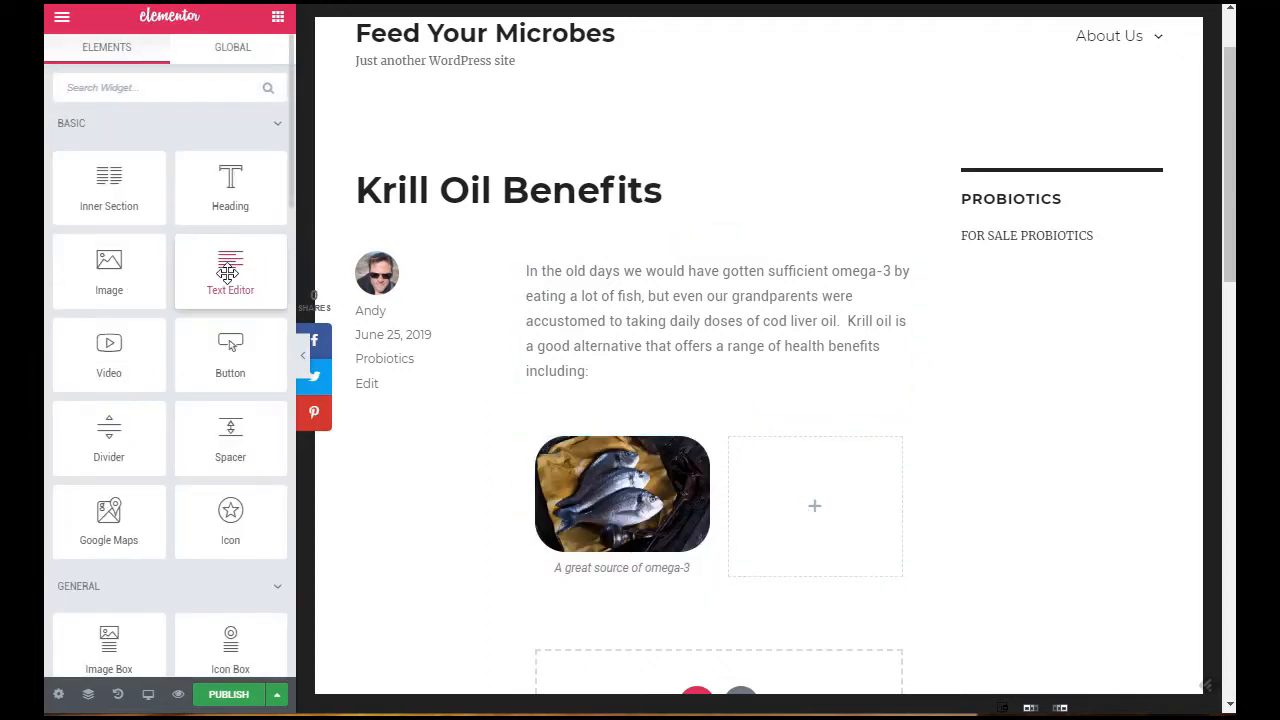
pyautogui.moveTo(228, 272); pyautogui.dragTo(812, 520)
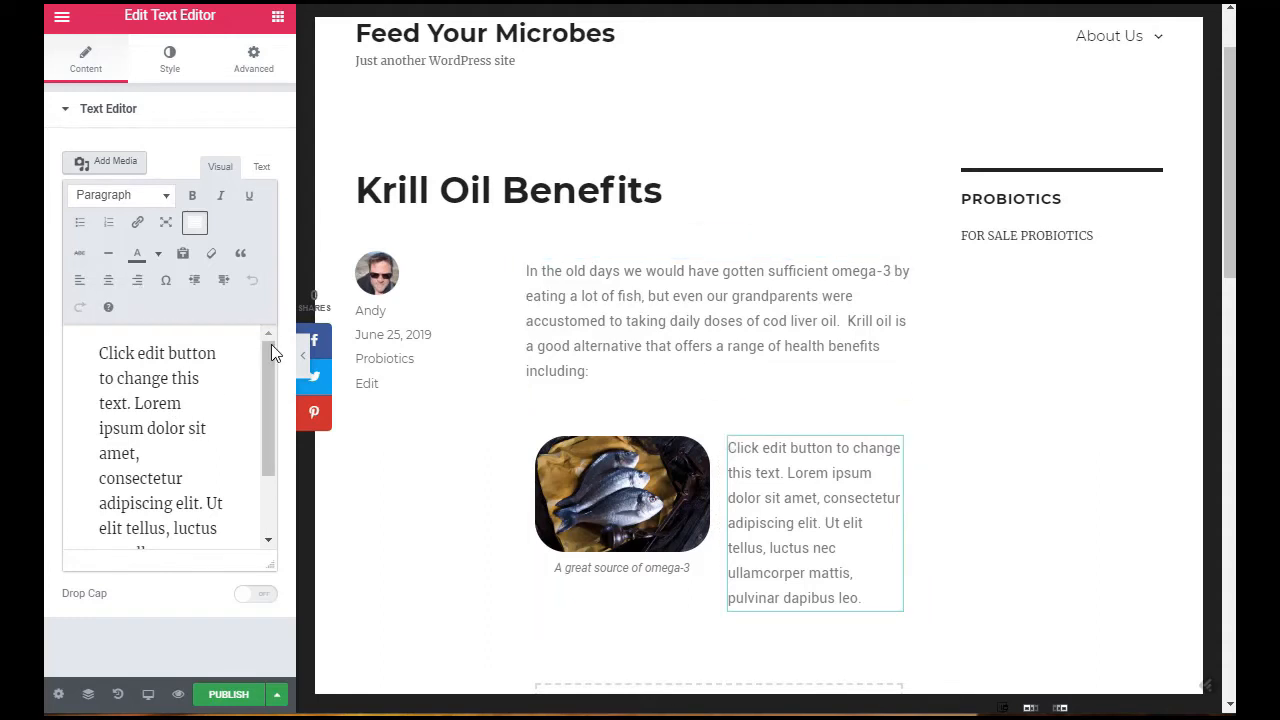
pyautogui.moveTo(271, 346)
pyautogui.mouseDown()
pyautogui.moveTo(270, 381)
pyautogui.moveTo(263, 332)
pyautogui.mouseUp()
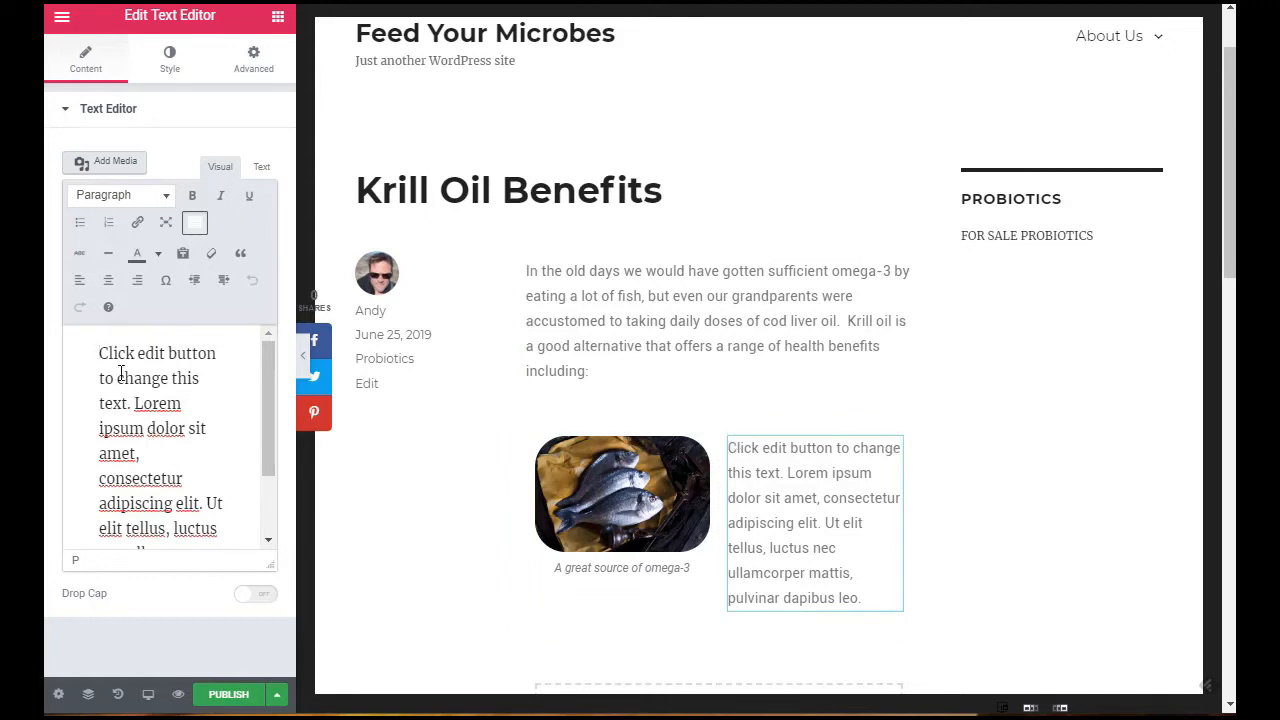
pyautogui.hotkey('ctrl', 'a')
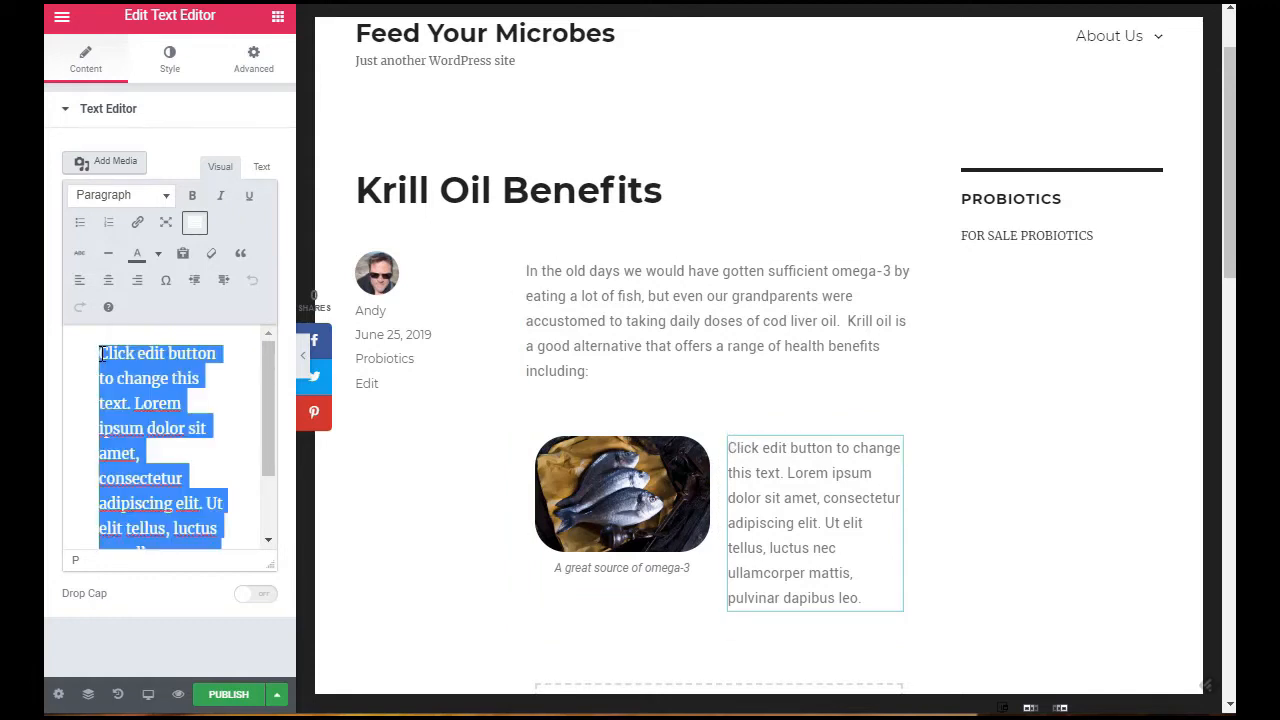
pyautogui.press('Delete')
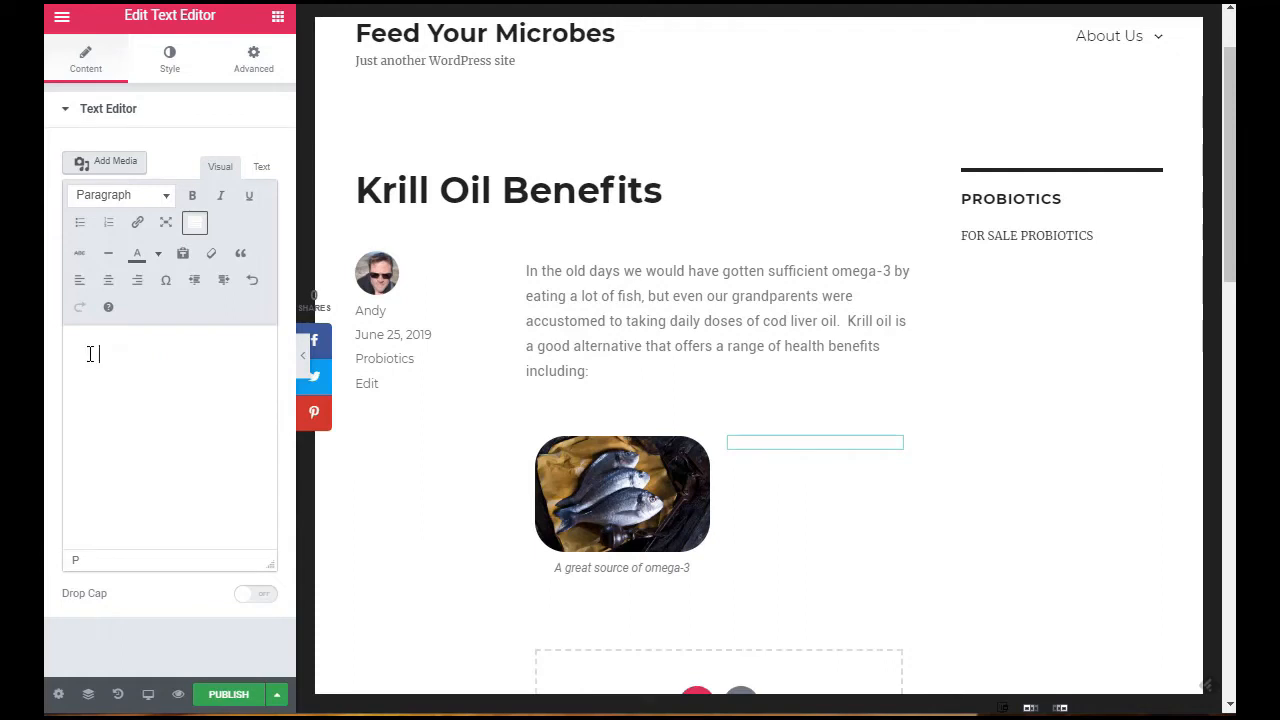
# Step: Write a bulleted list in the text widget: Cognitive health & development, Heart Health, Hormone regulation, Inflammation, Joint lubrication
pyautogui.click(81, 225)
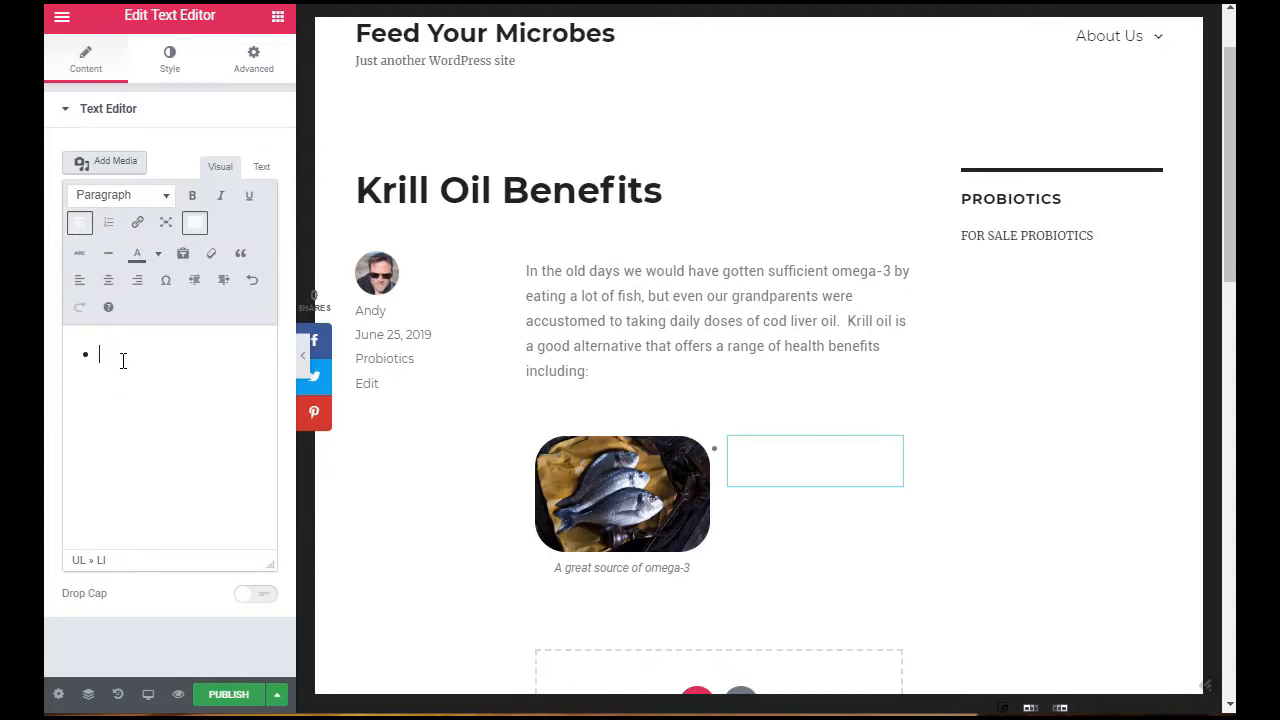
pyautogui.moveTo(295, 213); pyautogui.dragTo(731, 237)
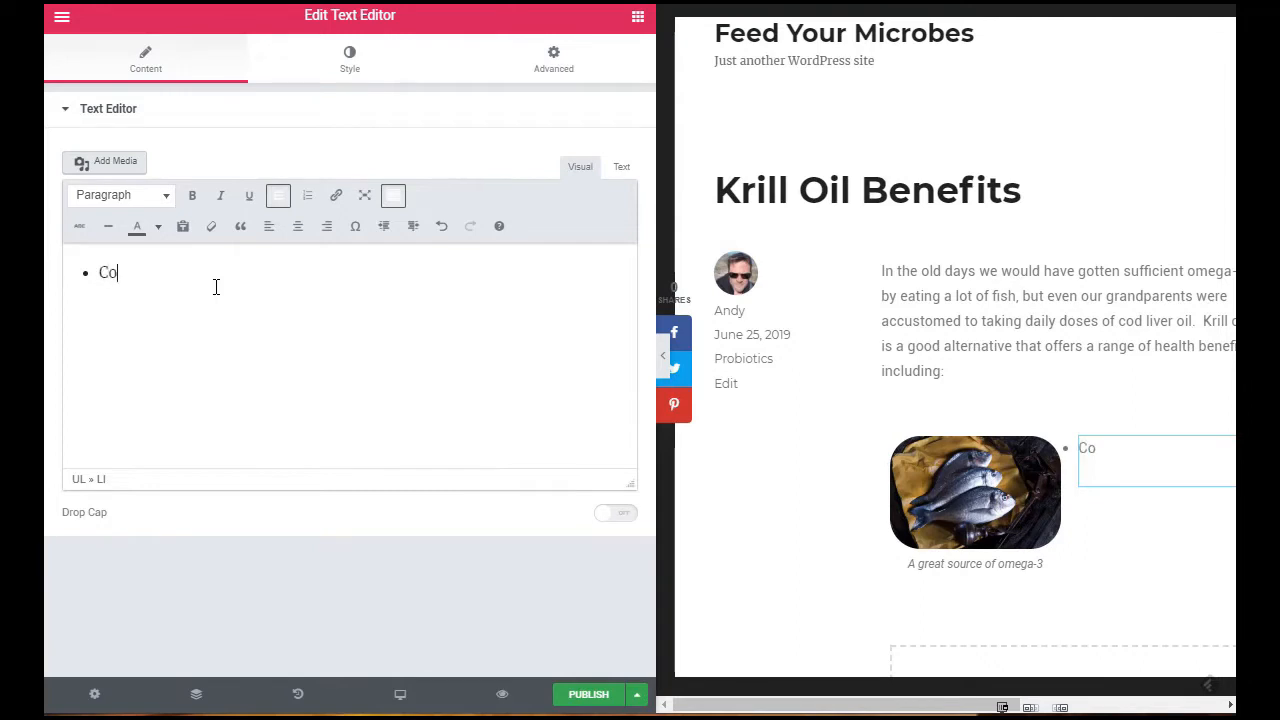
pyautogui.write('gnitive health & development')
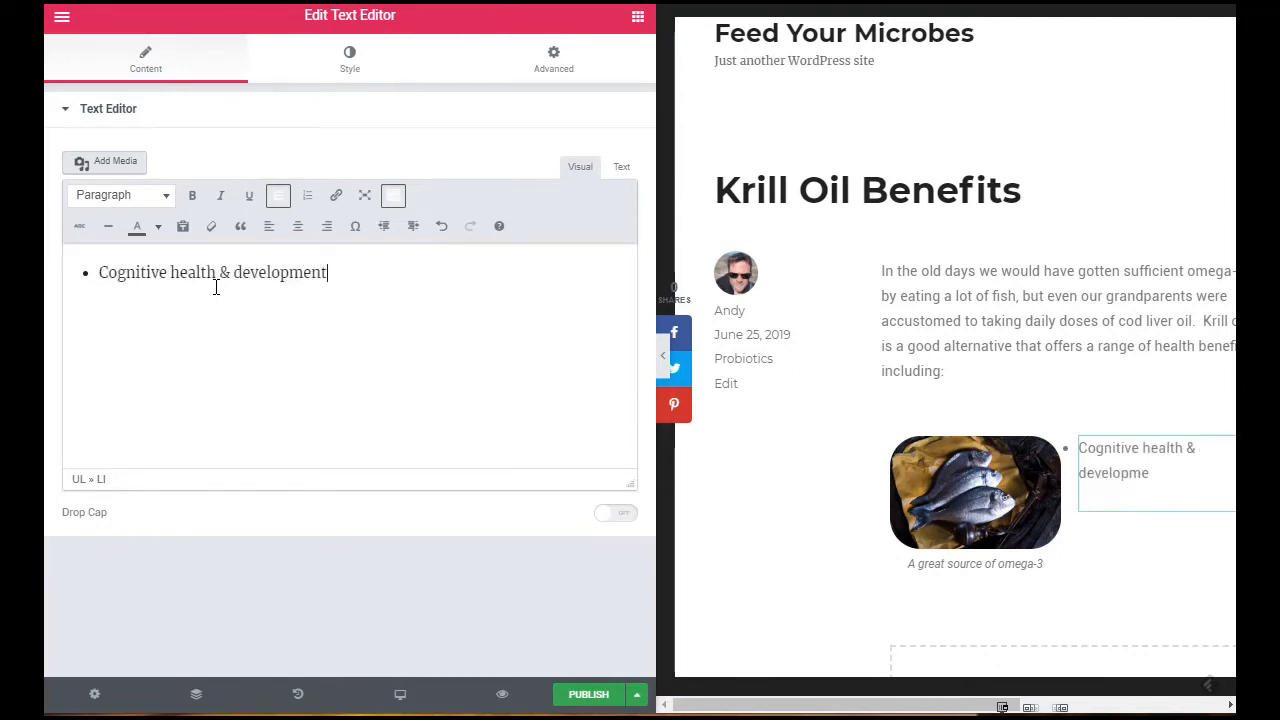
pyautogui.press('Return')
pyautogui.write('Heart Heatlh')
pyautogui.press('Return')
pyautogui.write('Hormone regulation')
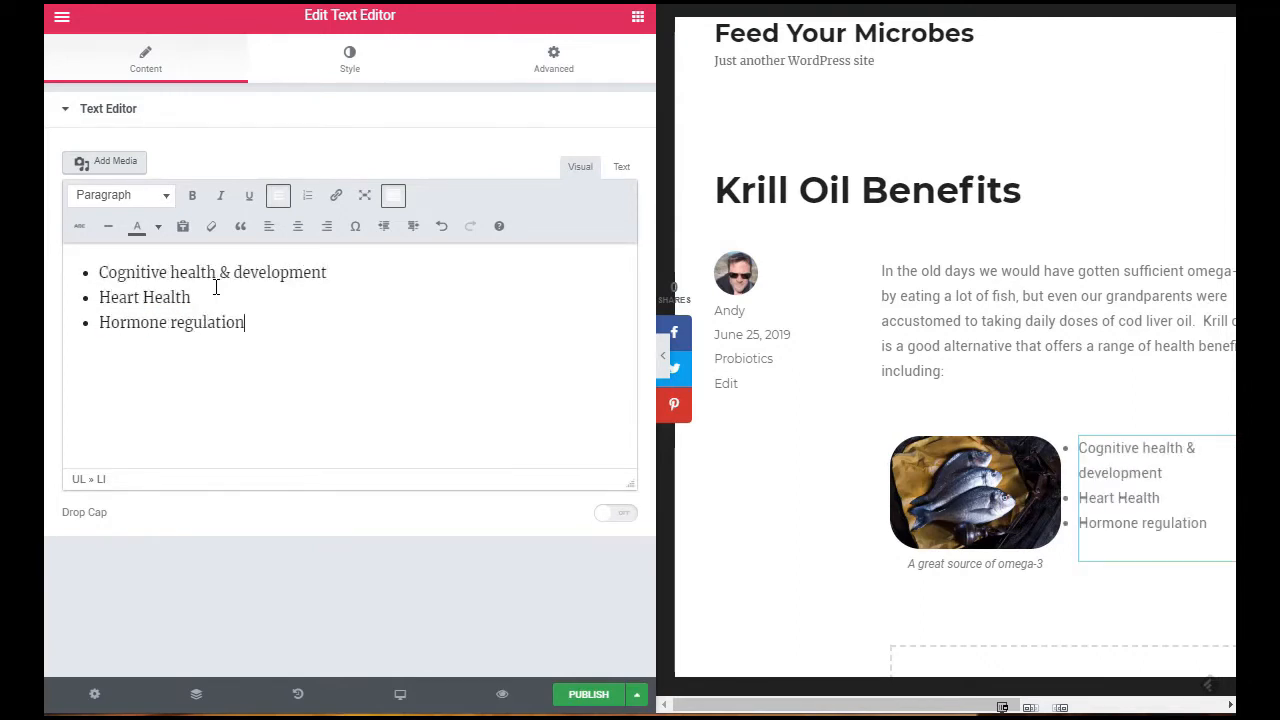
pyautogui.press('Return')
pyautogui.write('Inflammation')
pyautogui.press('Return')
pyautogui.write('Joint lubrication')
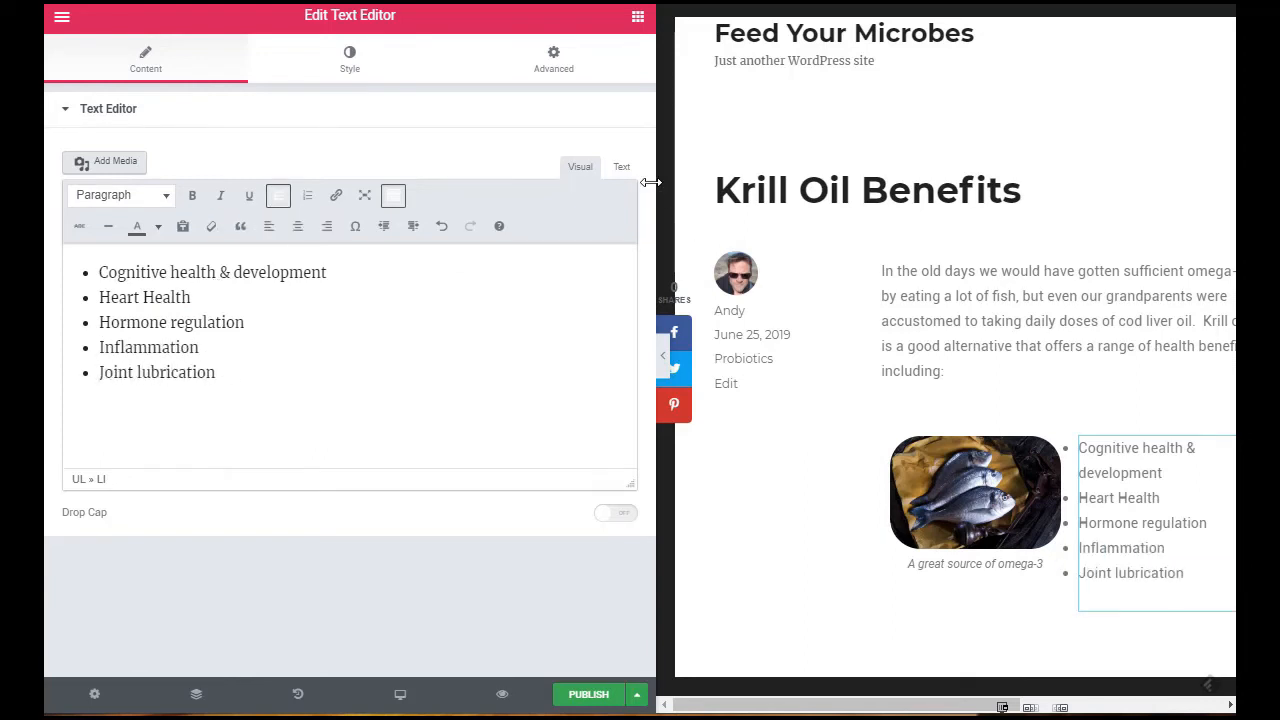
pyautogui.moveTo(650, 182); pyautogui.dragTo(268, 200)
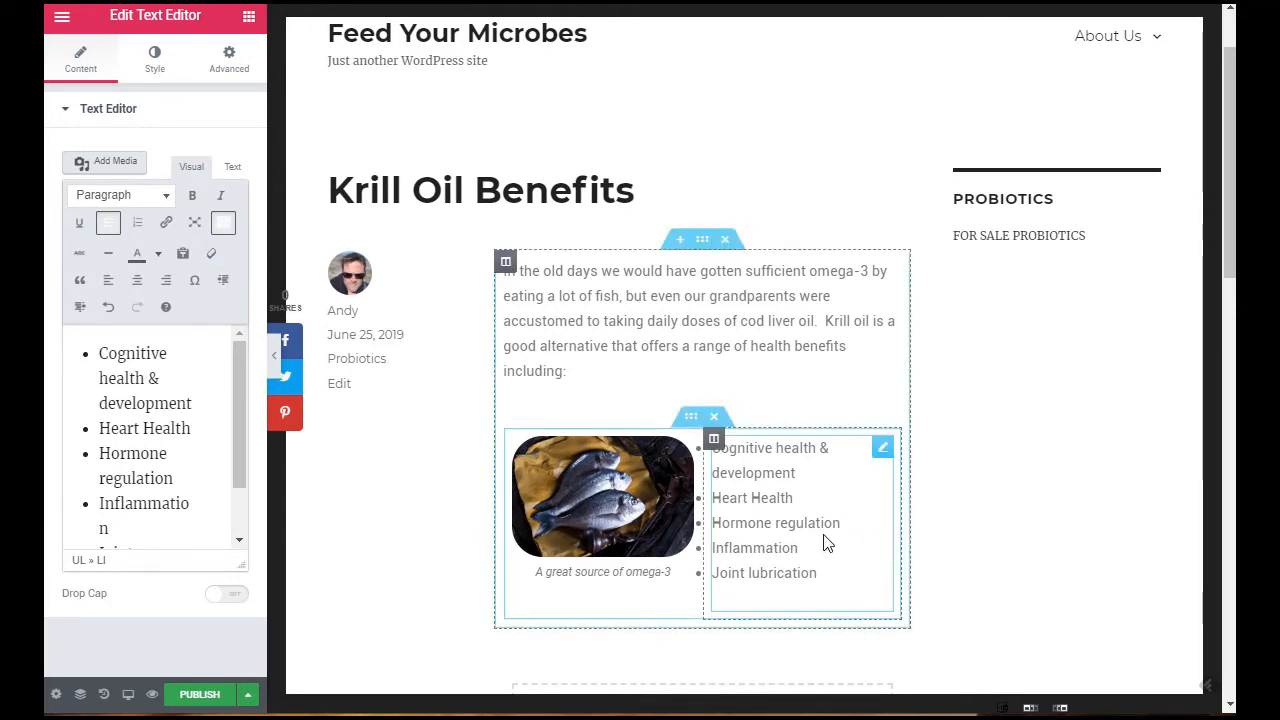
# Step: Set the fish image's padding to 13 px on all four sides
pyautogui.scroll(-2, 826, 541)
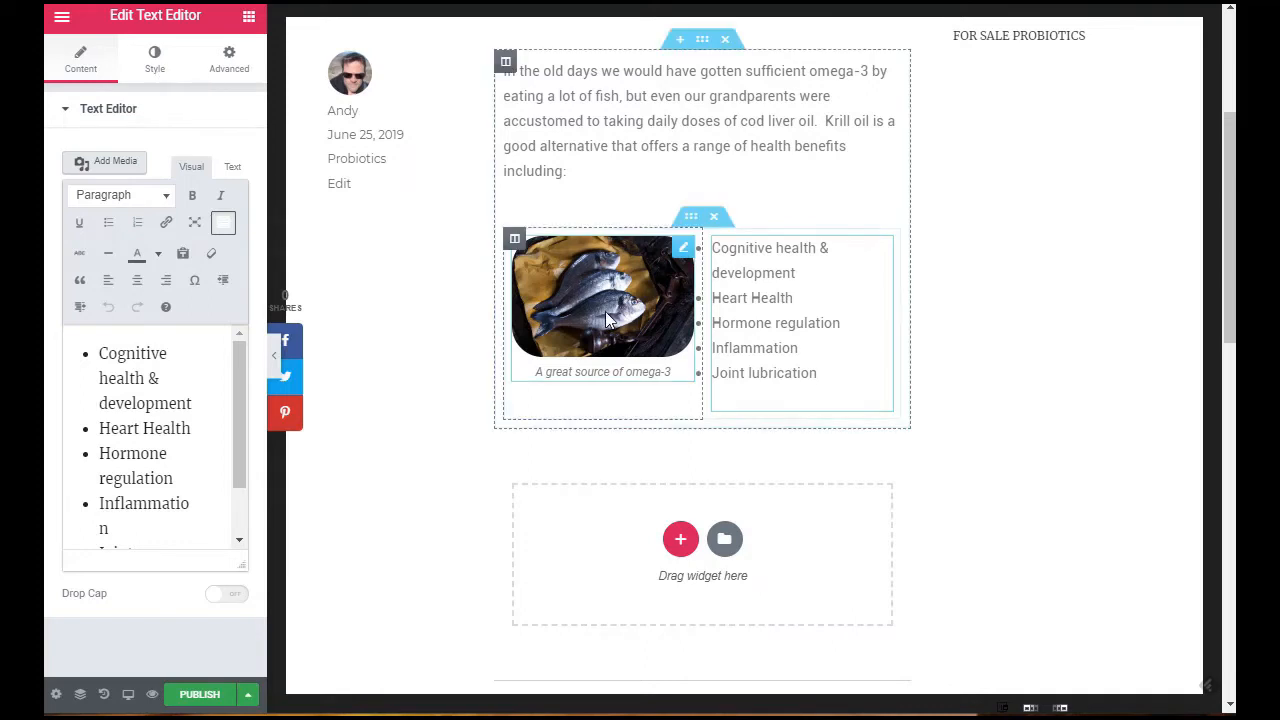
pyautogui.click(560, 290)
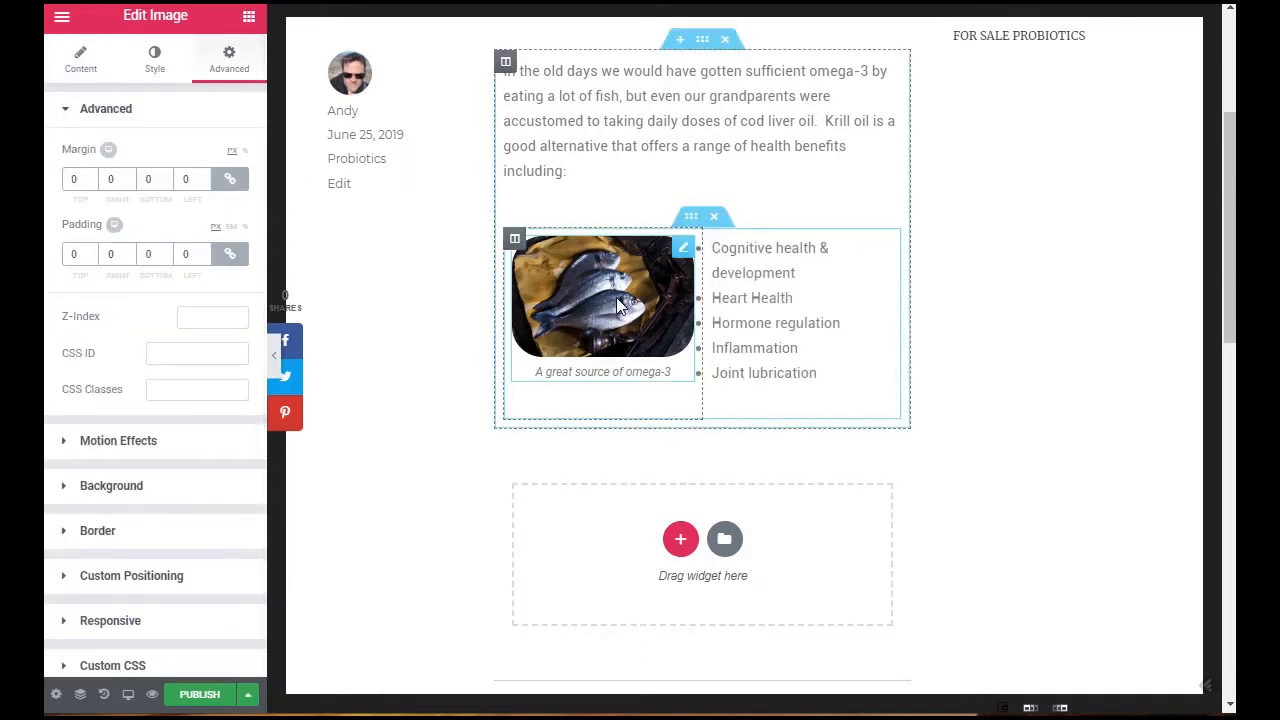
pyautogui.click(90, 253)
pyautogui.click(90, 253)
pyautogui.click(90, 253)
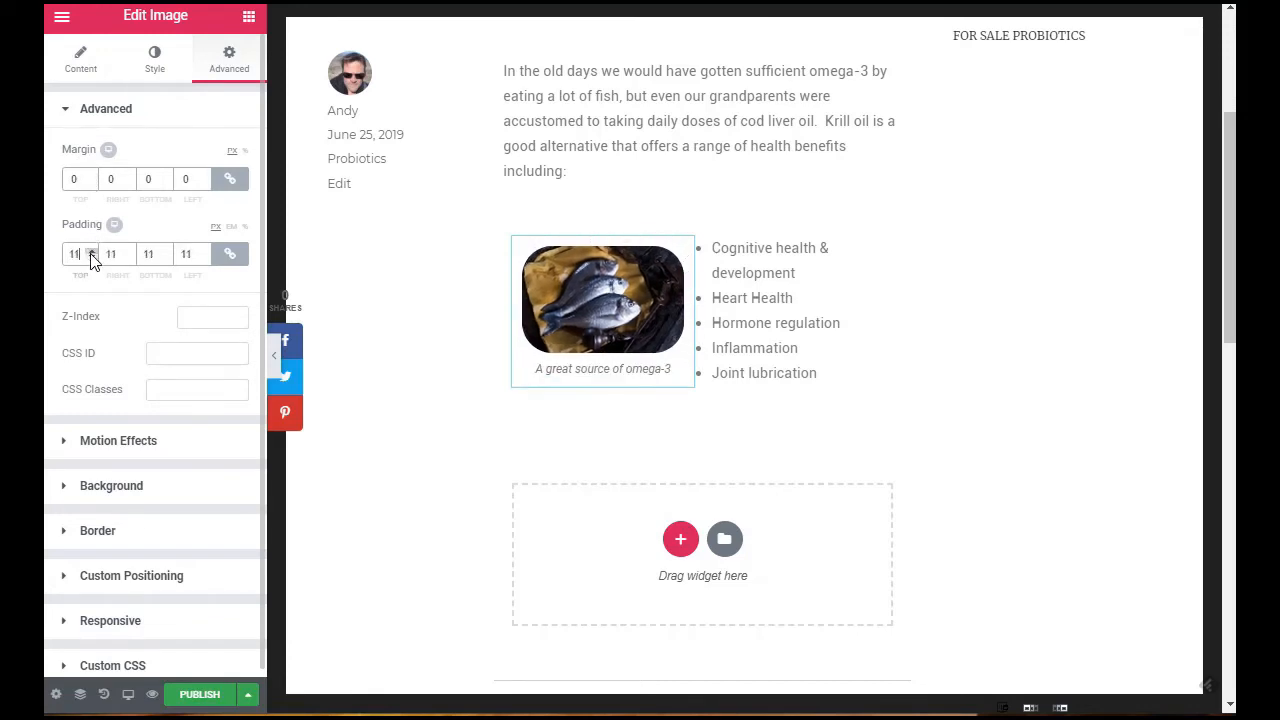
pyautogui.click(90, 253)
pyautogui.click(90, 253)
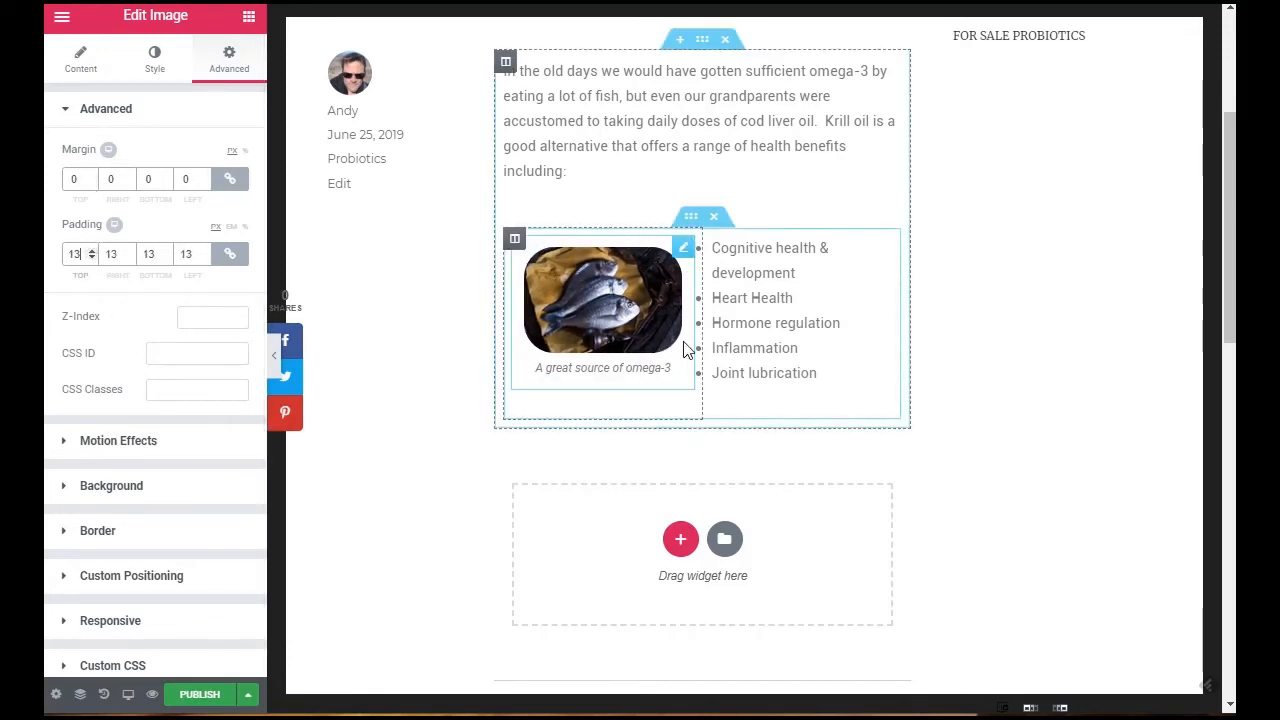
# Step: Set the padding of the bulleted benefits list's text widget to 19 px on all four sides
pyautogui.click(760, 320)
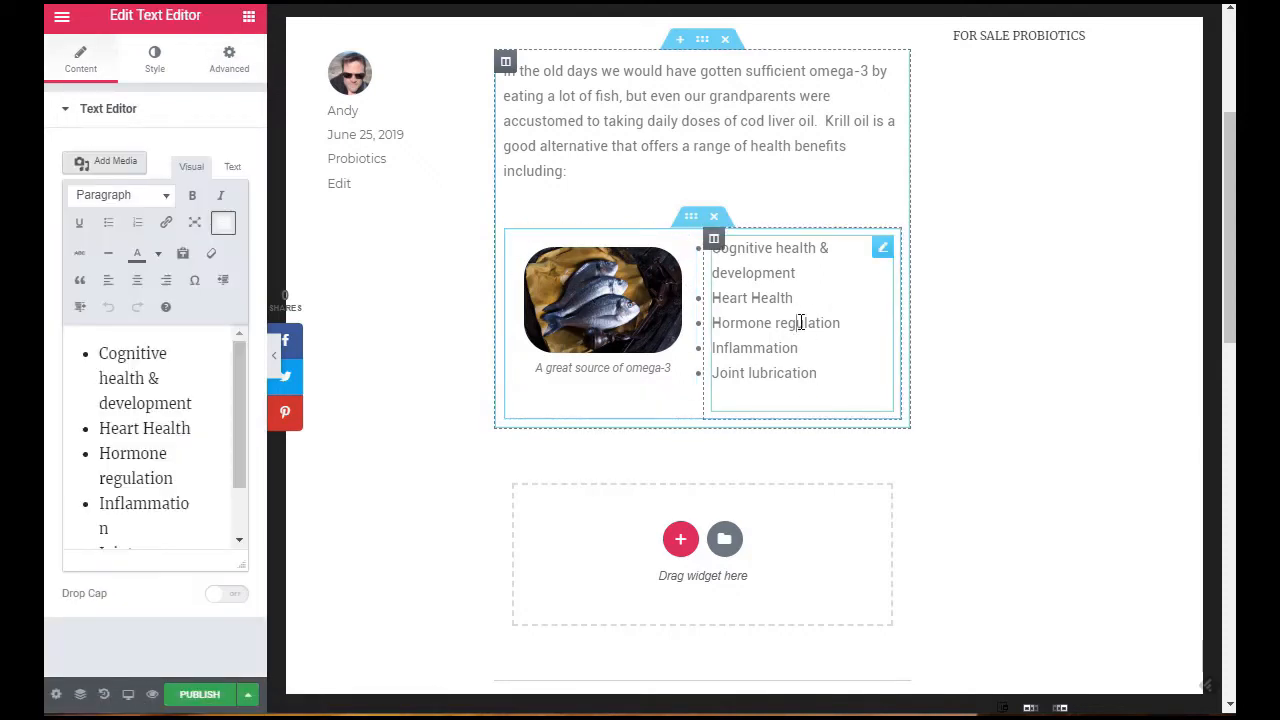
pyautogui.click(240, 62)
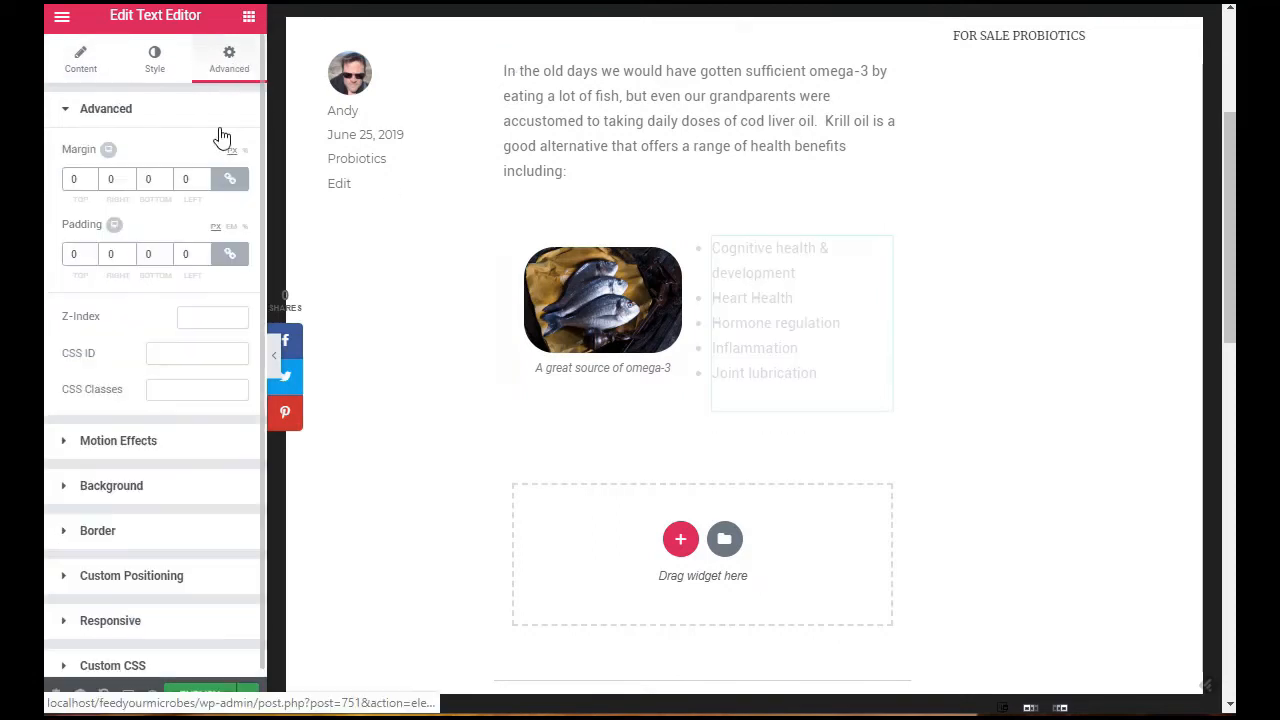
pyautogui.click(90, 250)
pyautogui.click(90, 250)
pyautogui.click(90, 250)
pyautogui.click(90, 250)
pyautogui.click(90, 250)
pyautogui.click(90, 250)
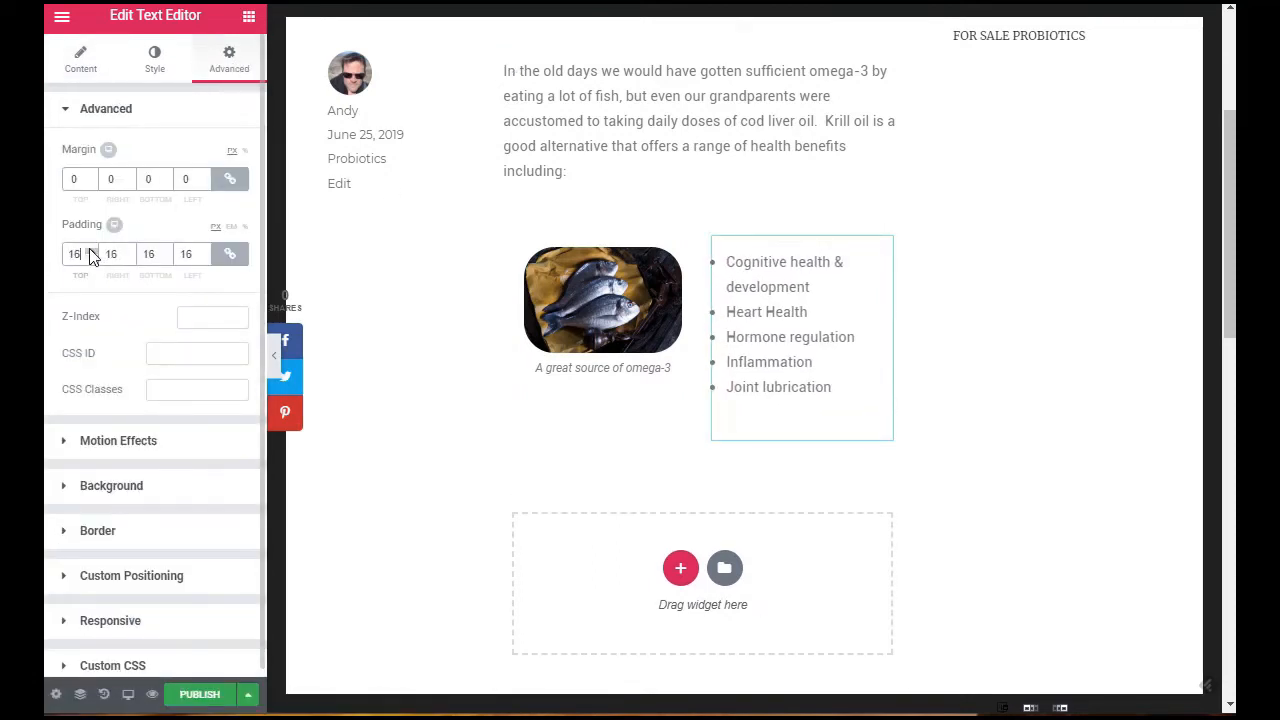
pyautogui.click(90, 250)
pyautogui.click(90, 250)
pyautogui.click(90, 250)
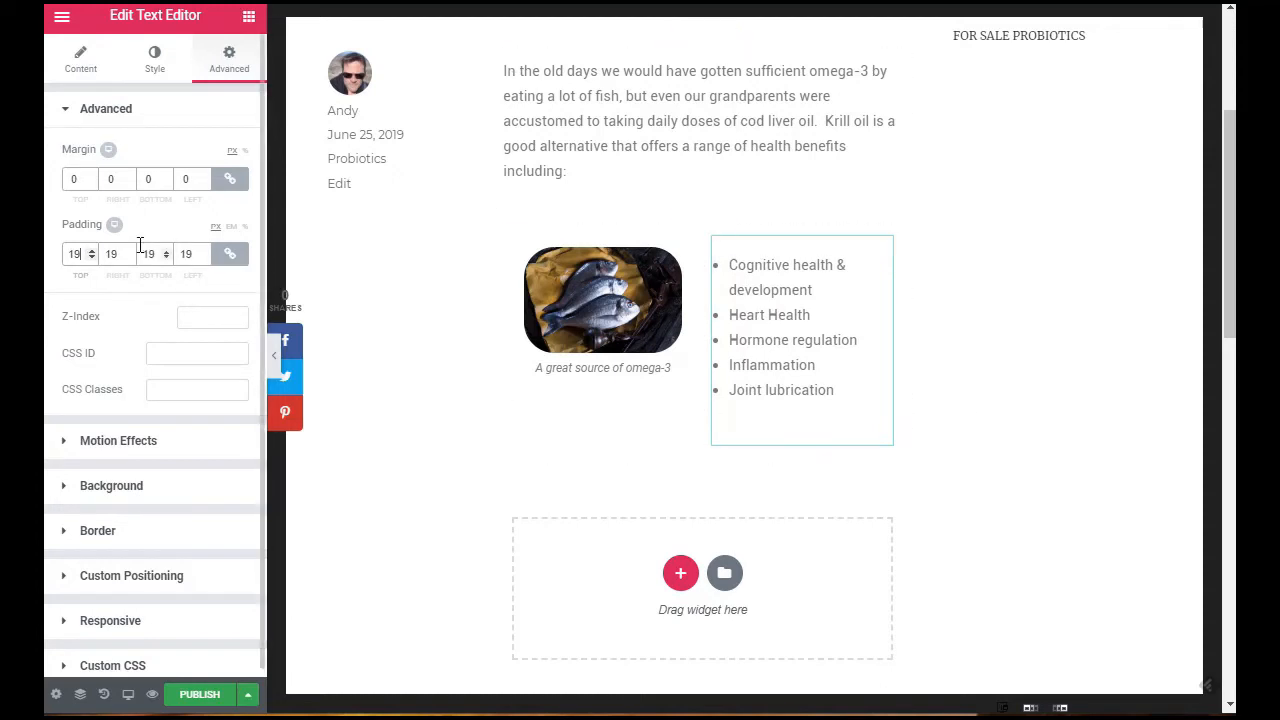
# Step: Add a Testimonial widget below the section holding the fish image and the bulleted list
pyautogui.click(249, 17)
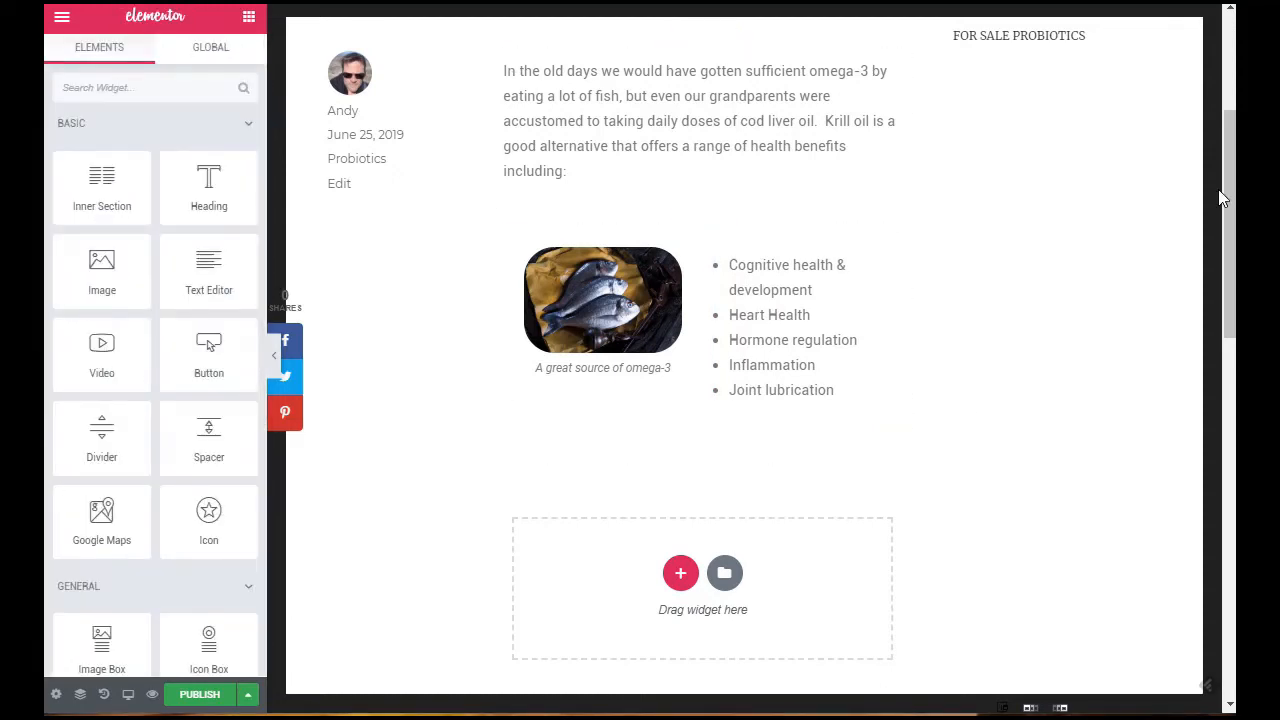
pyautogui.scroll(-4, 145, 240)
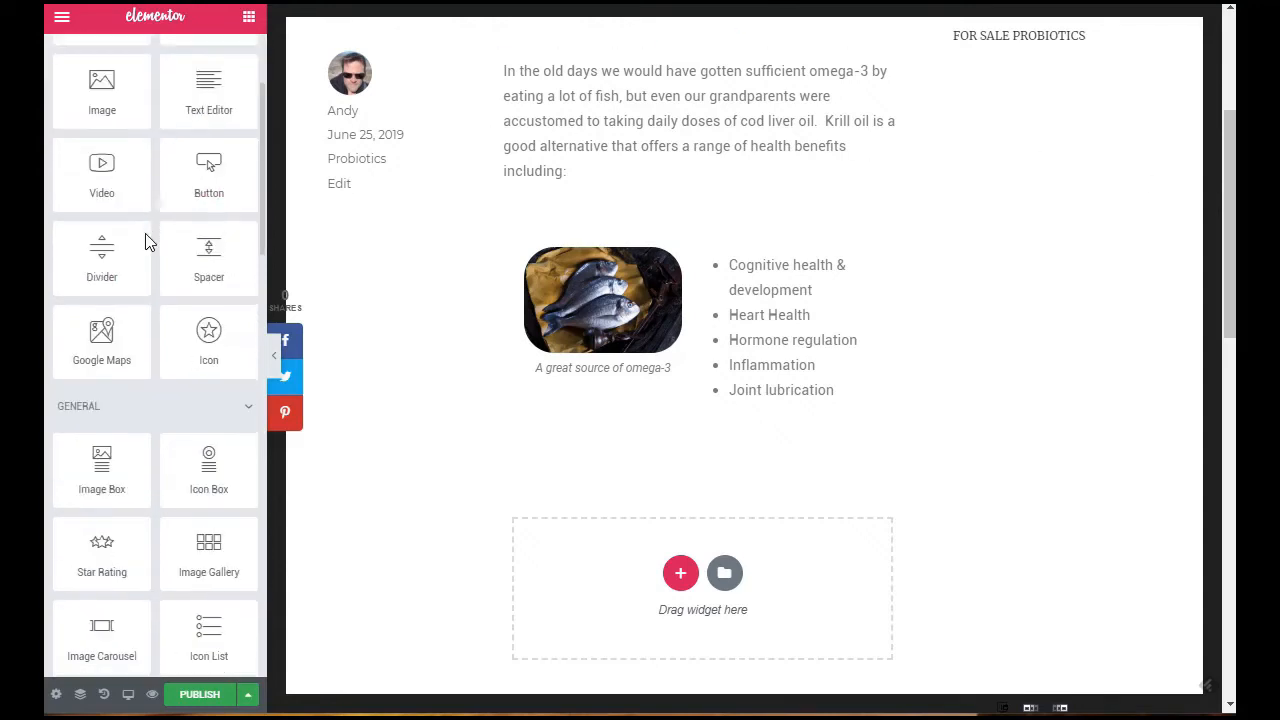
pyautogui.scroll(-1, 145, 240)
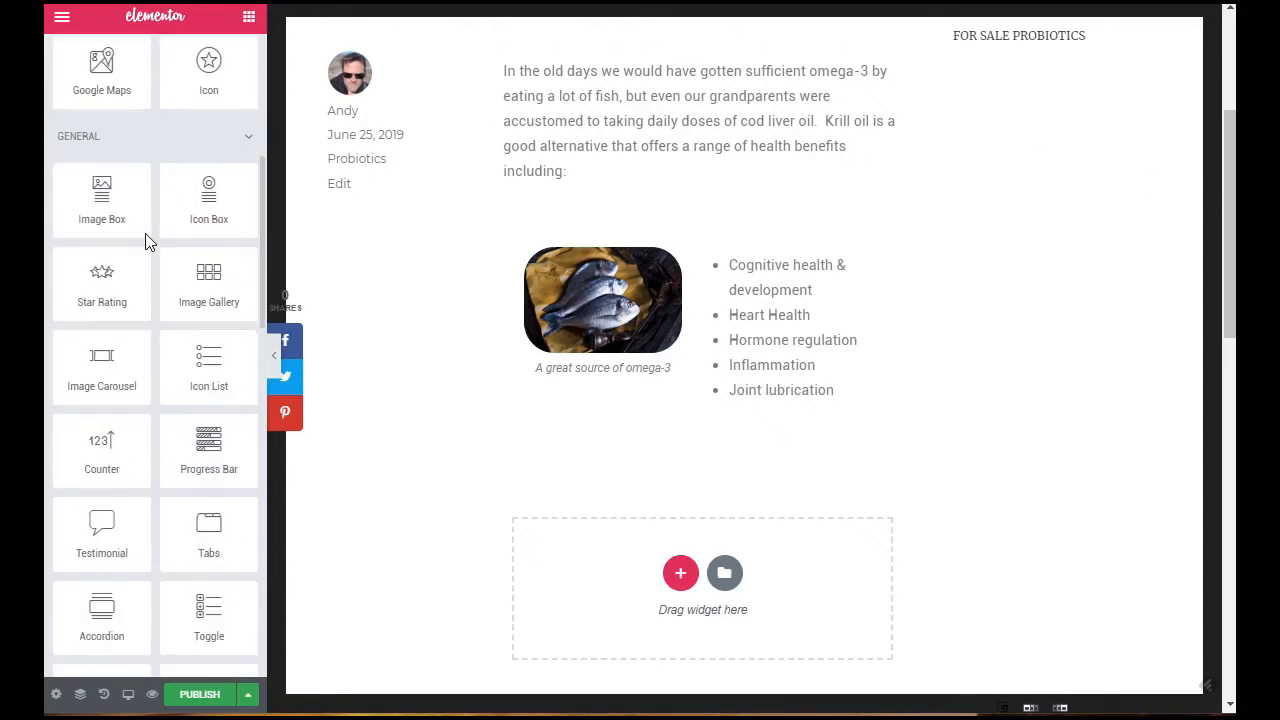
pyautogui.scroll(-1, 145, 240)
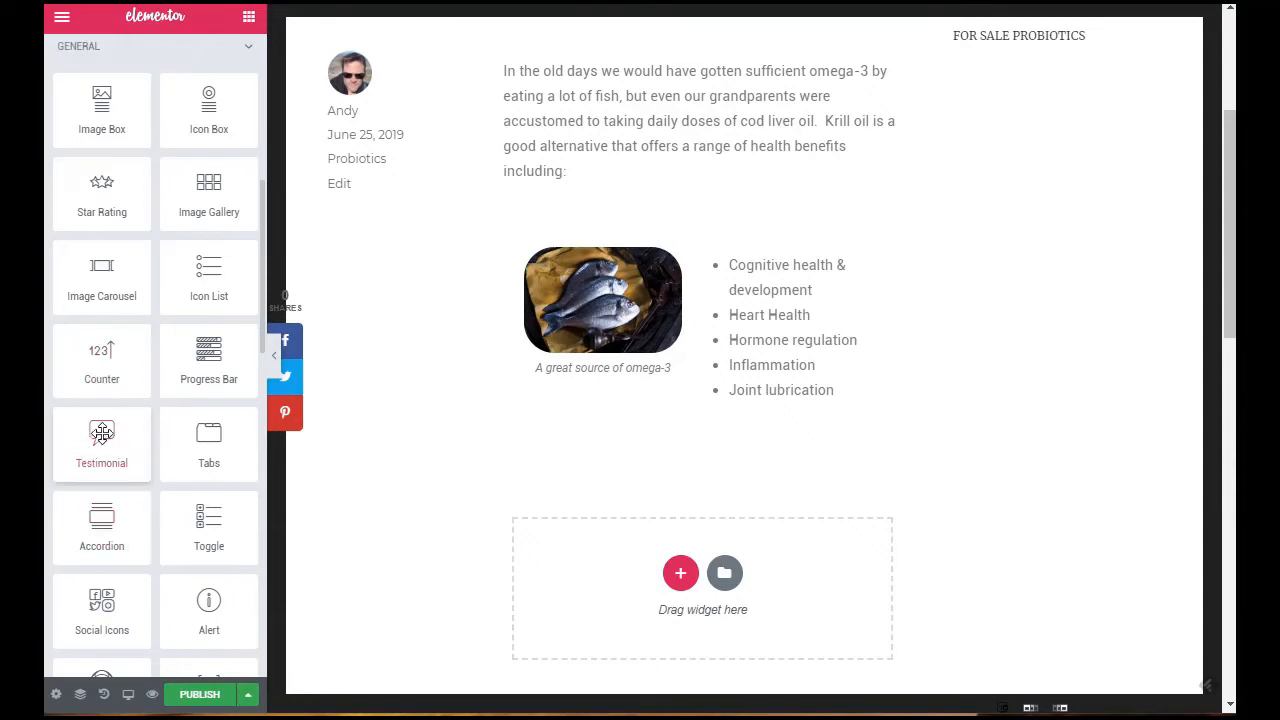
pyautogui.moveTo(101, 440); pyautogui.dragTo(686, 460)
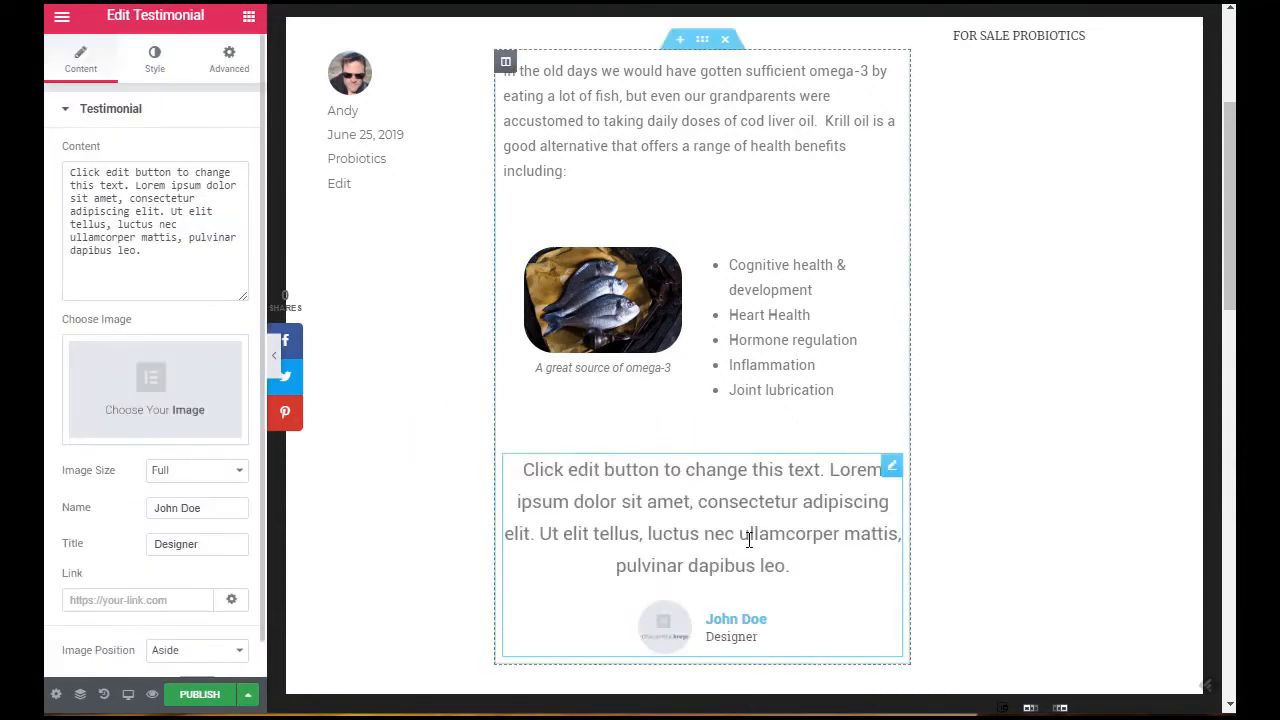
pyautogui.moveTo(794, 572); pyautogui.dragTo(540, 456)
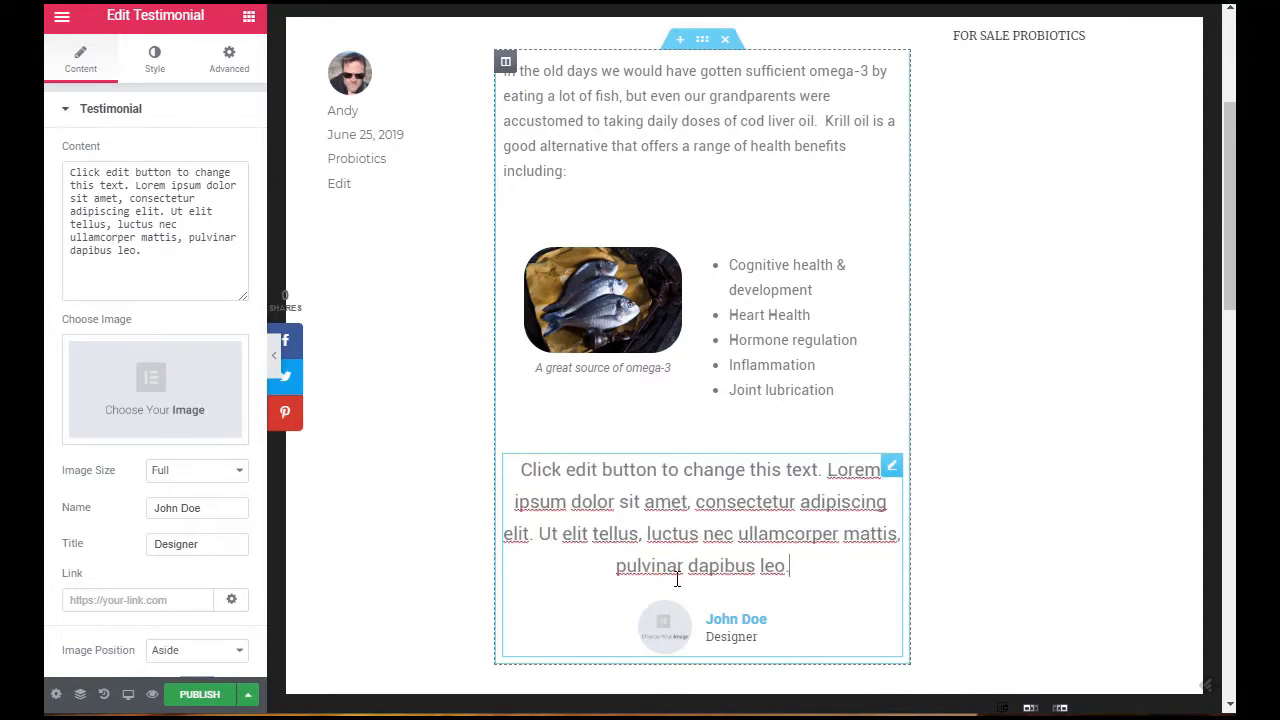
pyautogui.click(666, 631)
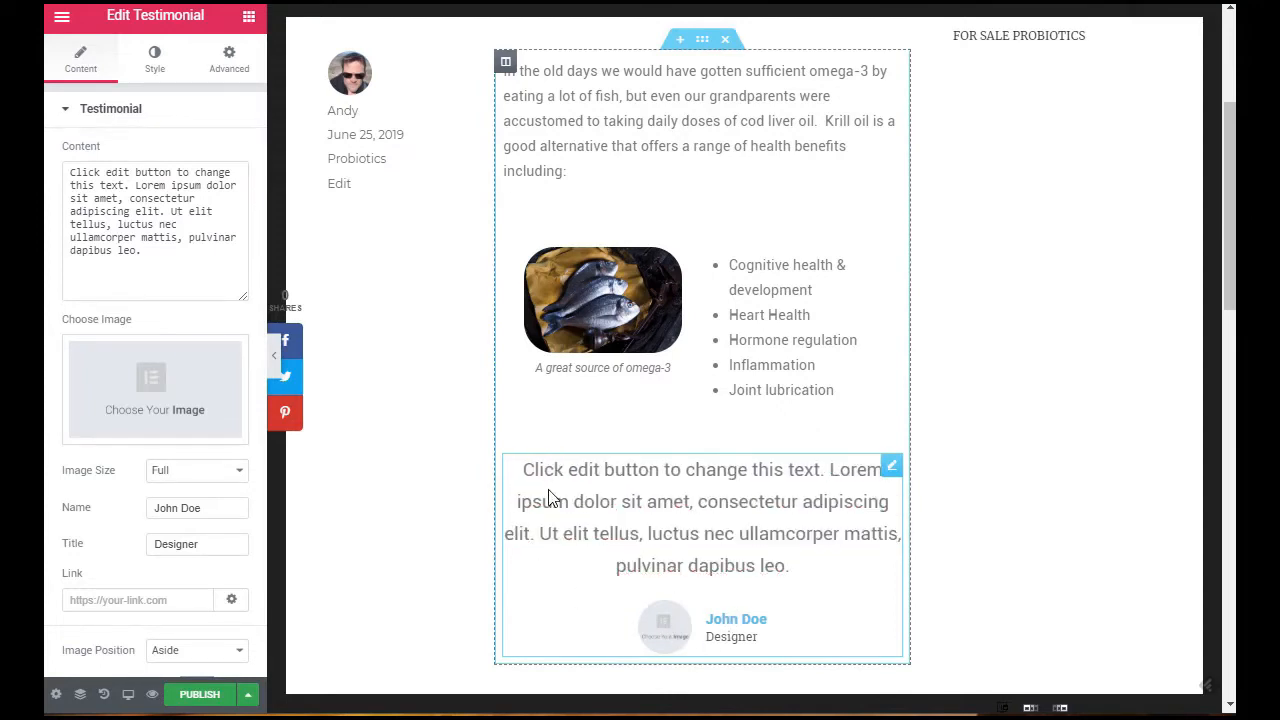
pyautogui.click(896, 578)
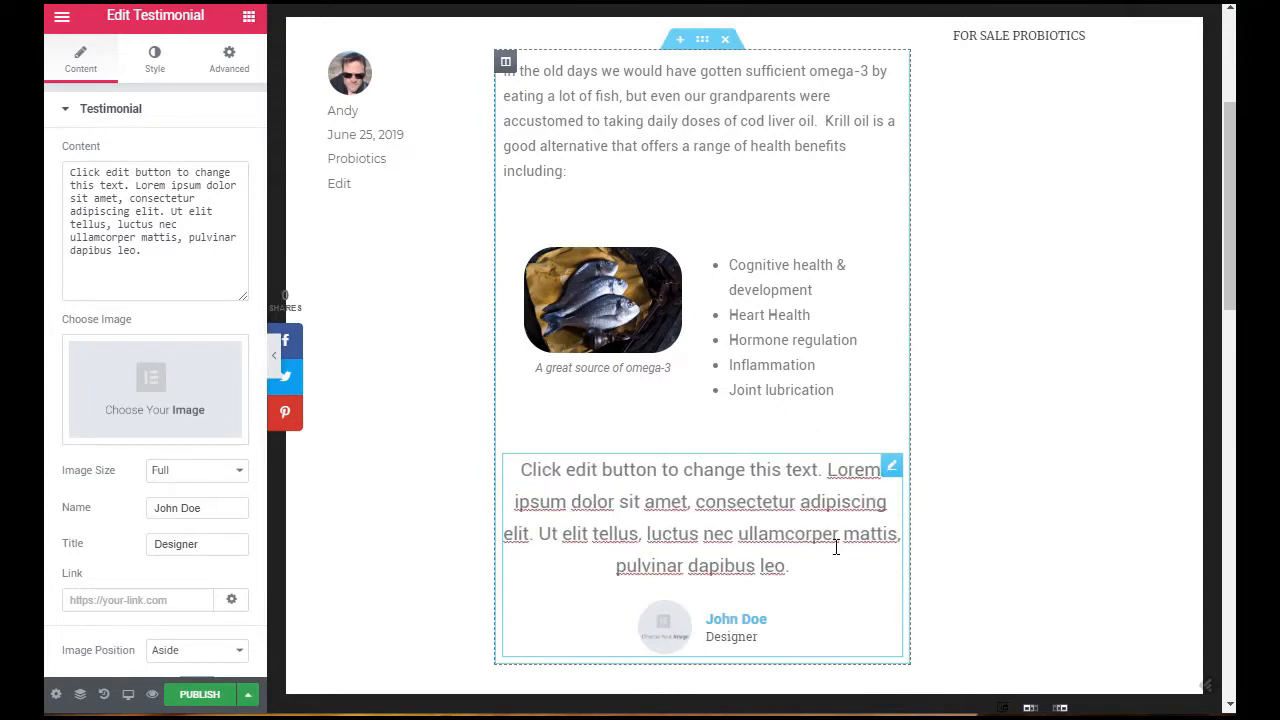
# Step: Add a Text Editor widget between the image section and the testimonial, and clear its placeholder text
pyautogui.click(248, 16)
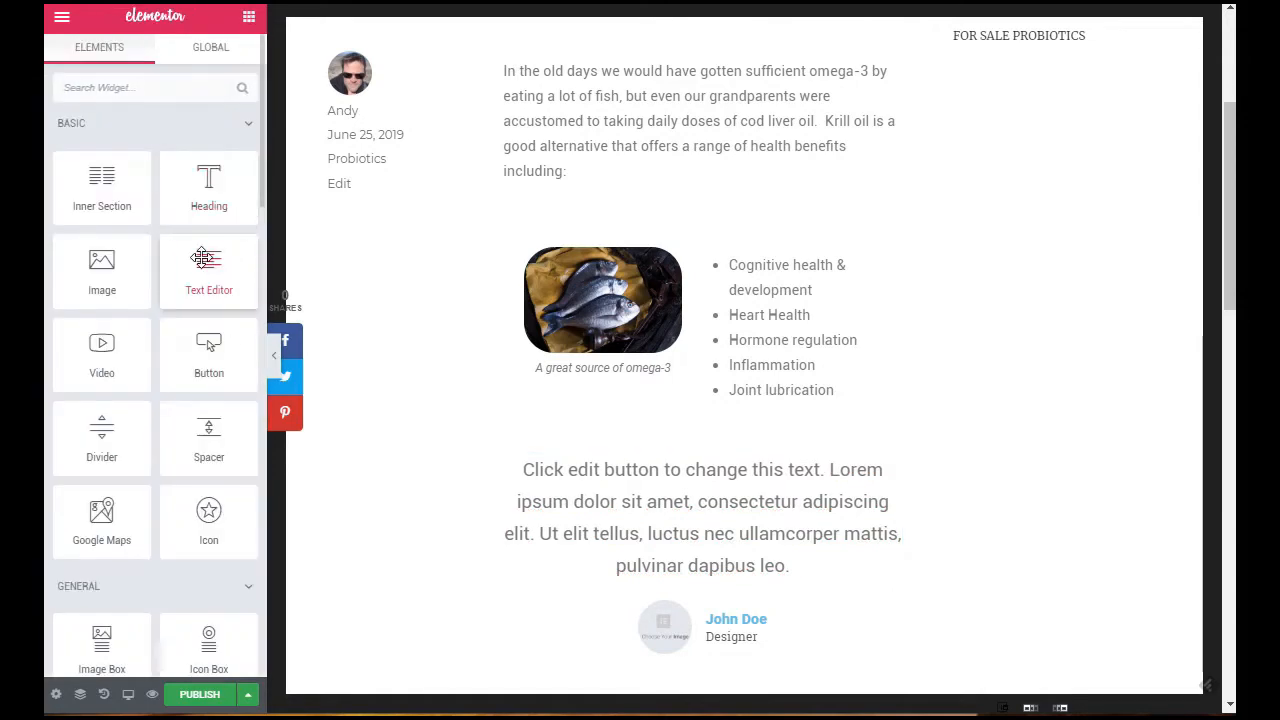
pyautogui.moveTo(208, 268); pyautogui.dragTo(677, 455)
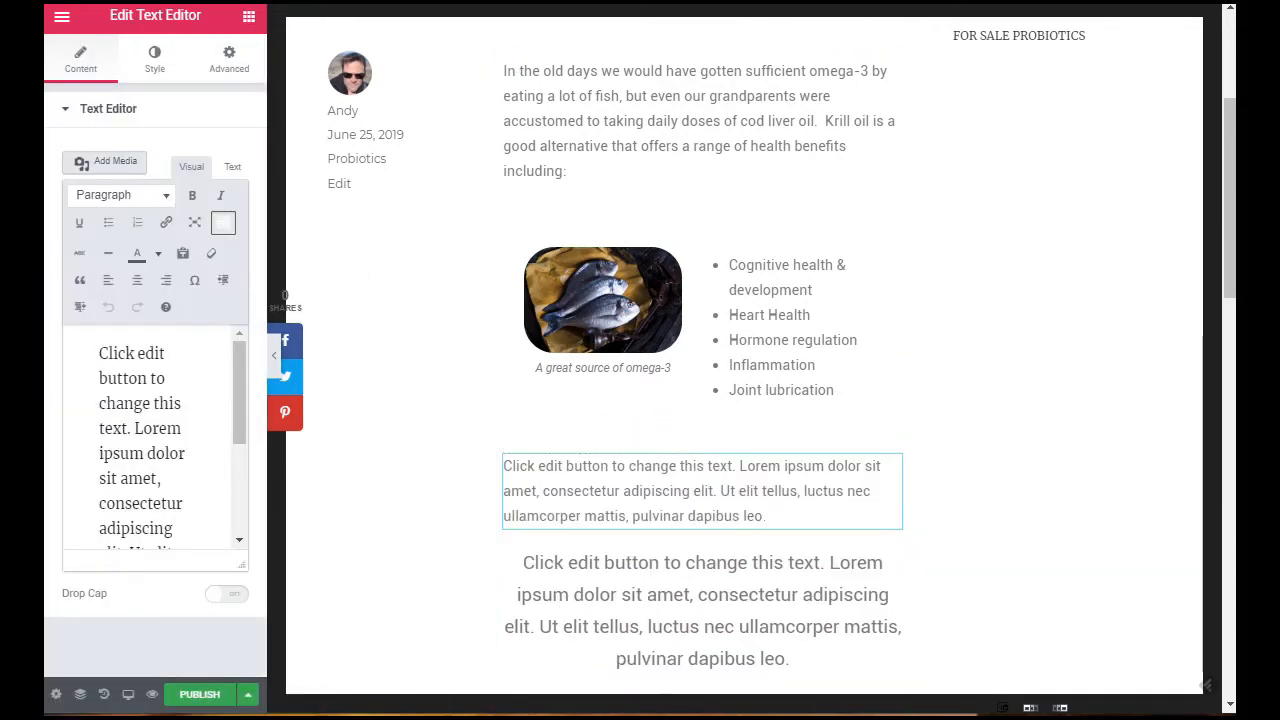
pyautogui.click(745, 490)
pyautogui.hotkey('ctrl', 'a')
pyautogui.press('BackSpace')
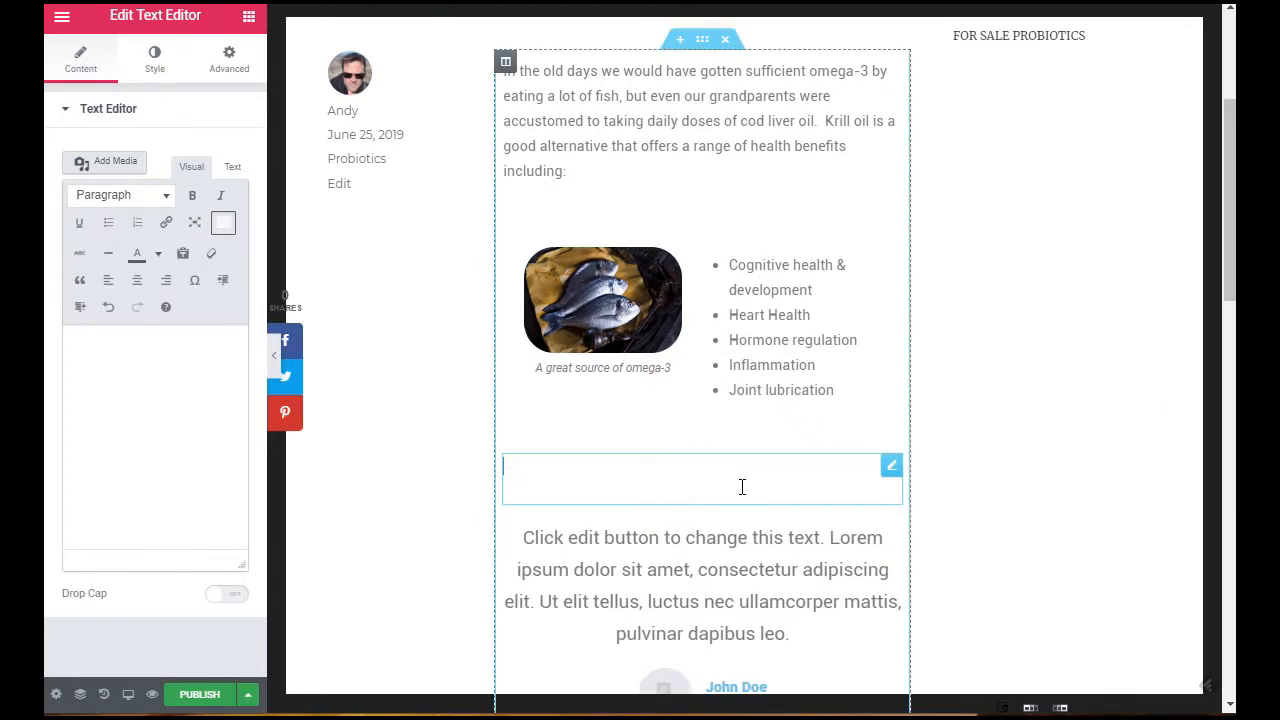
# Step: Fill the new text widget with "Dear stomach, you are bored, not hungry. So shut up!" and the author's name on a separate line
pyautogui.write('Dear stomach, you are bored, not hungry.  So shut up!')
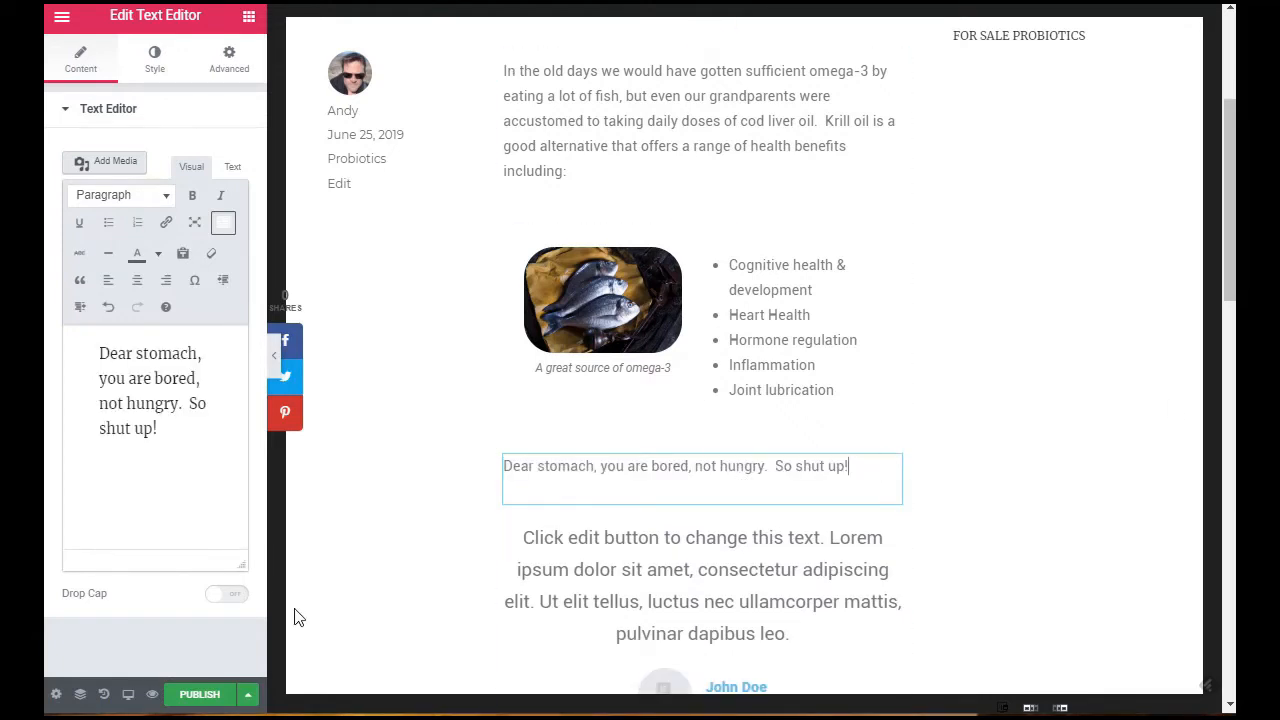
pyautogui.press('Return')
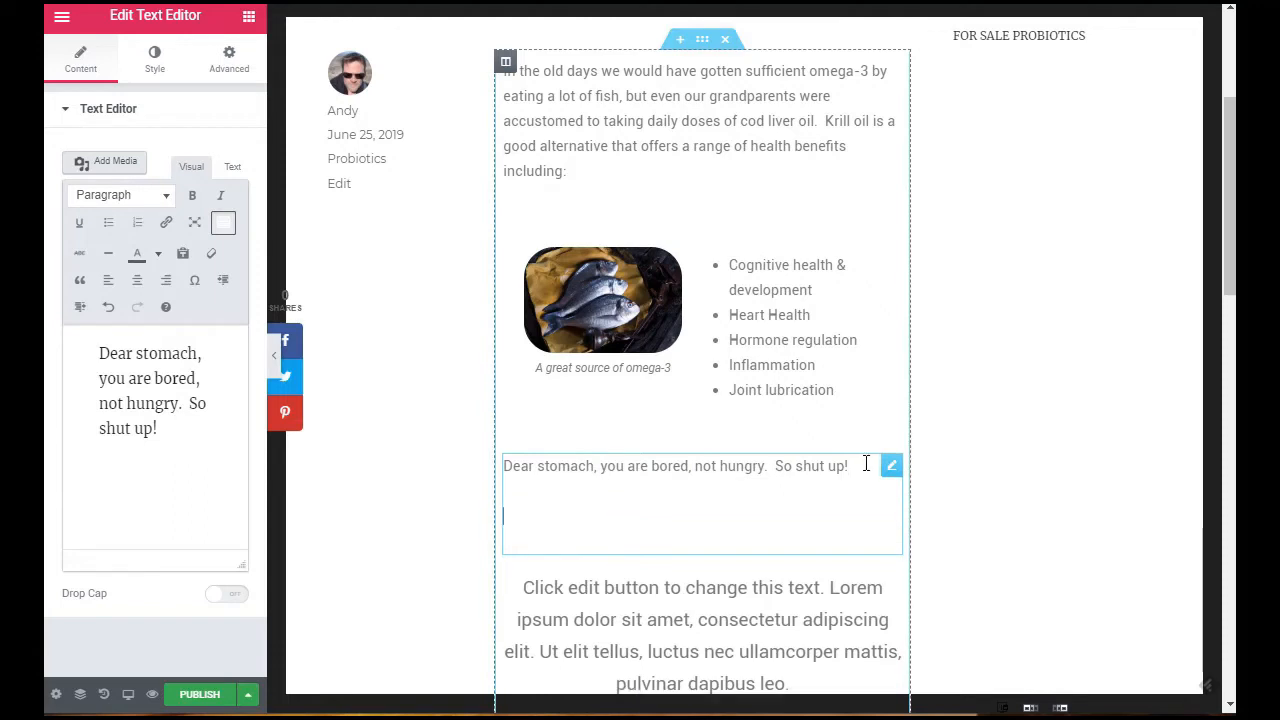
pyautogui.write('A.N.Other')
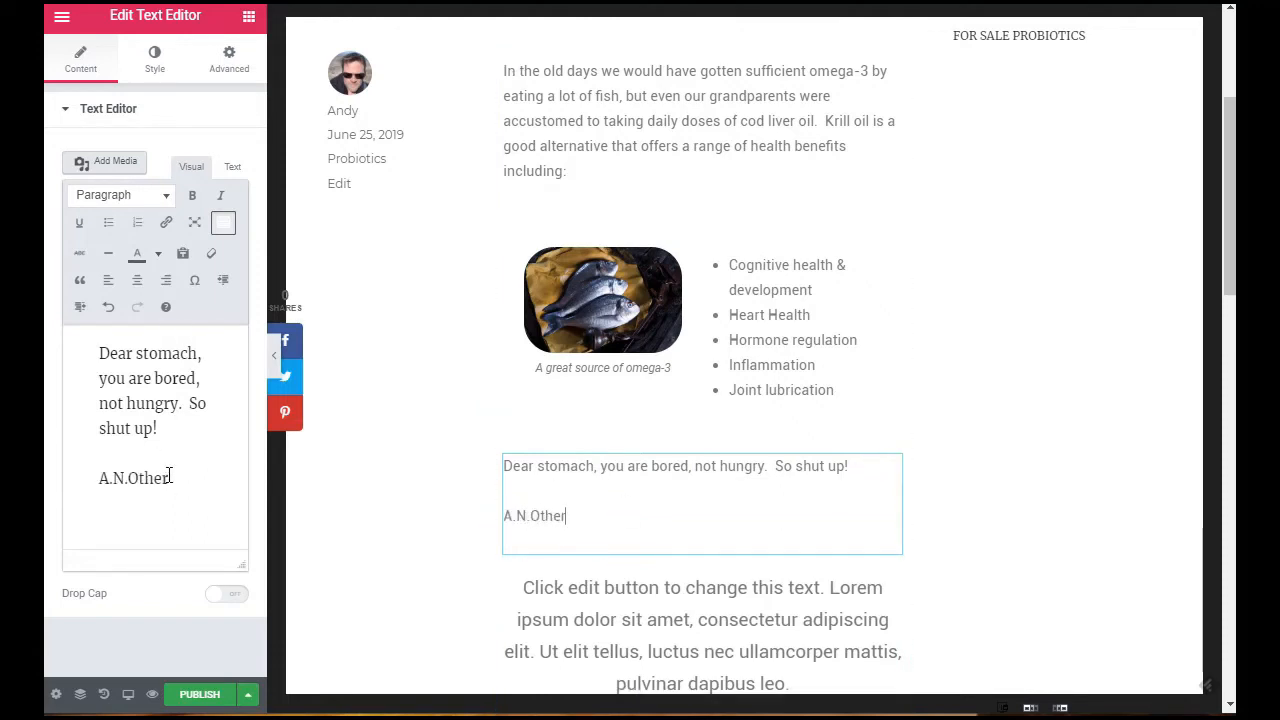
# Step: Make the author's name bold, and italicize the stomach quote and enclose it in quotation marks
pyautogui.moveTo(170, 476); pyautogui.dragTo(95, 466)
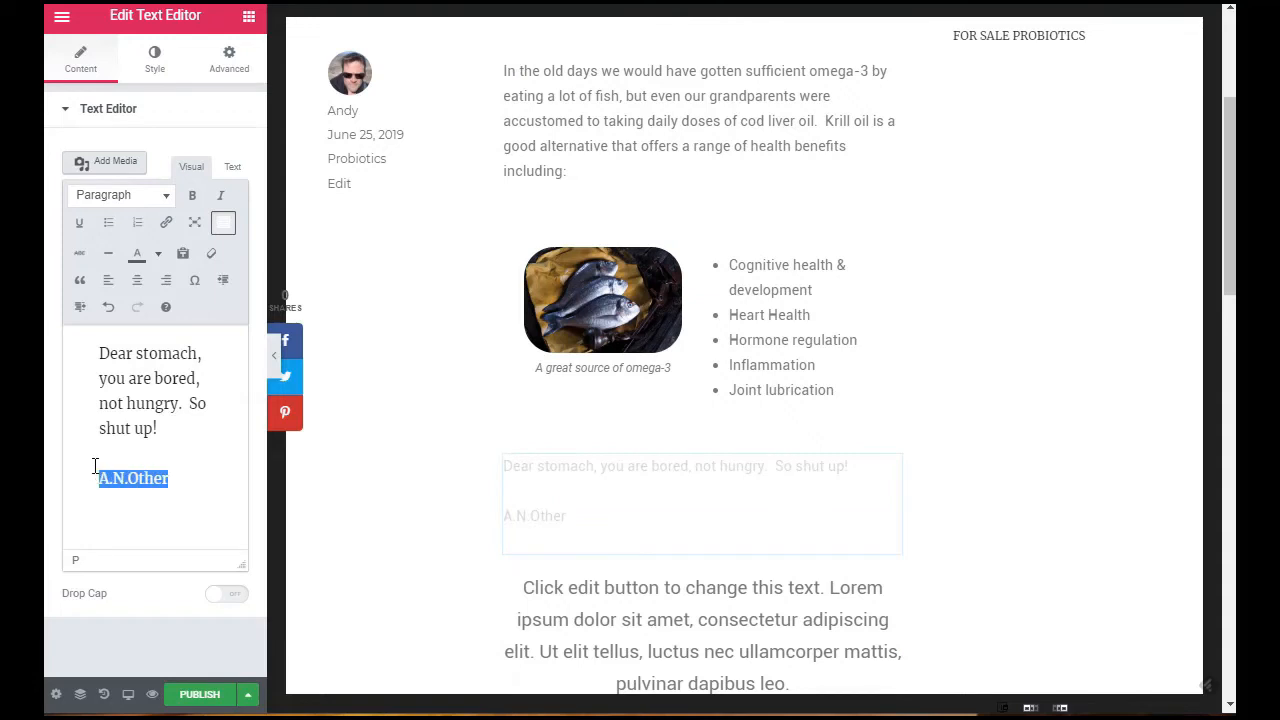
pyautogui.click(192, 196)
pyautogui.tripleClick(126, 400)
pyautogui.hotkey('ctrl', 'c')
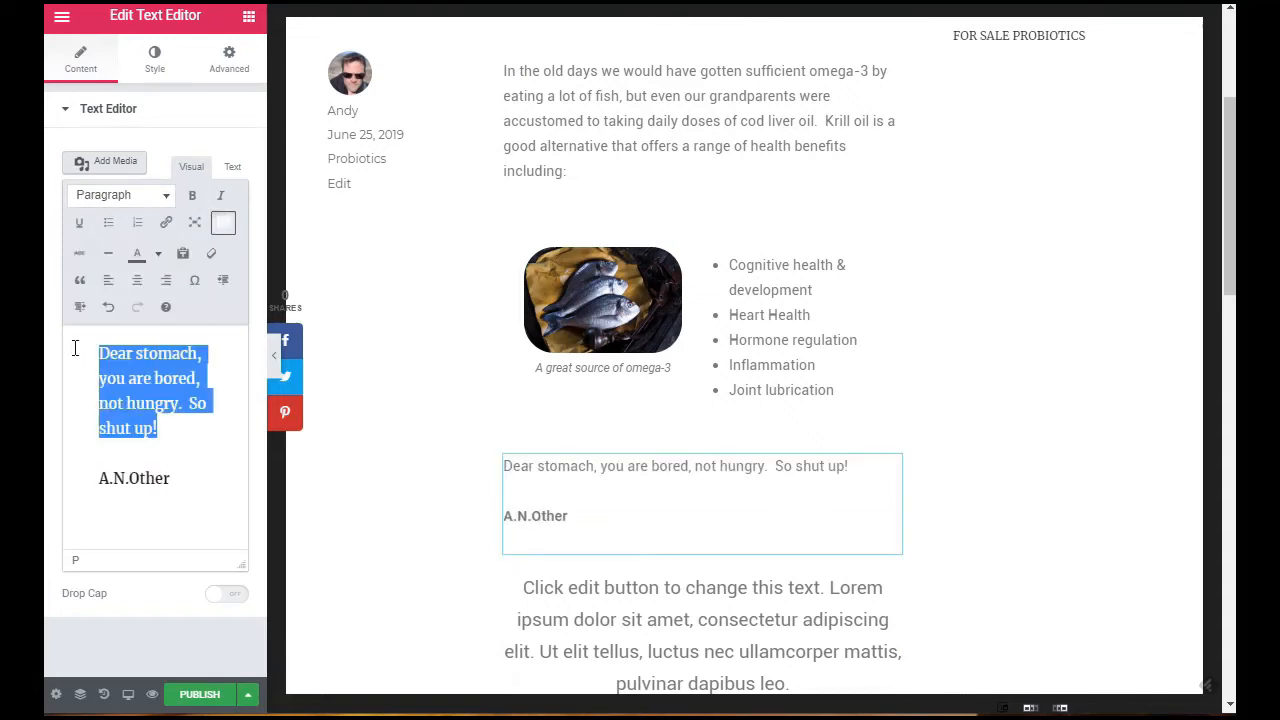
pyautogui.click(221, 195)
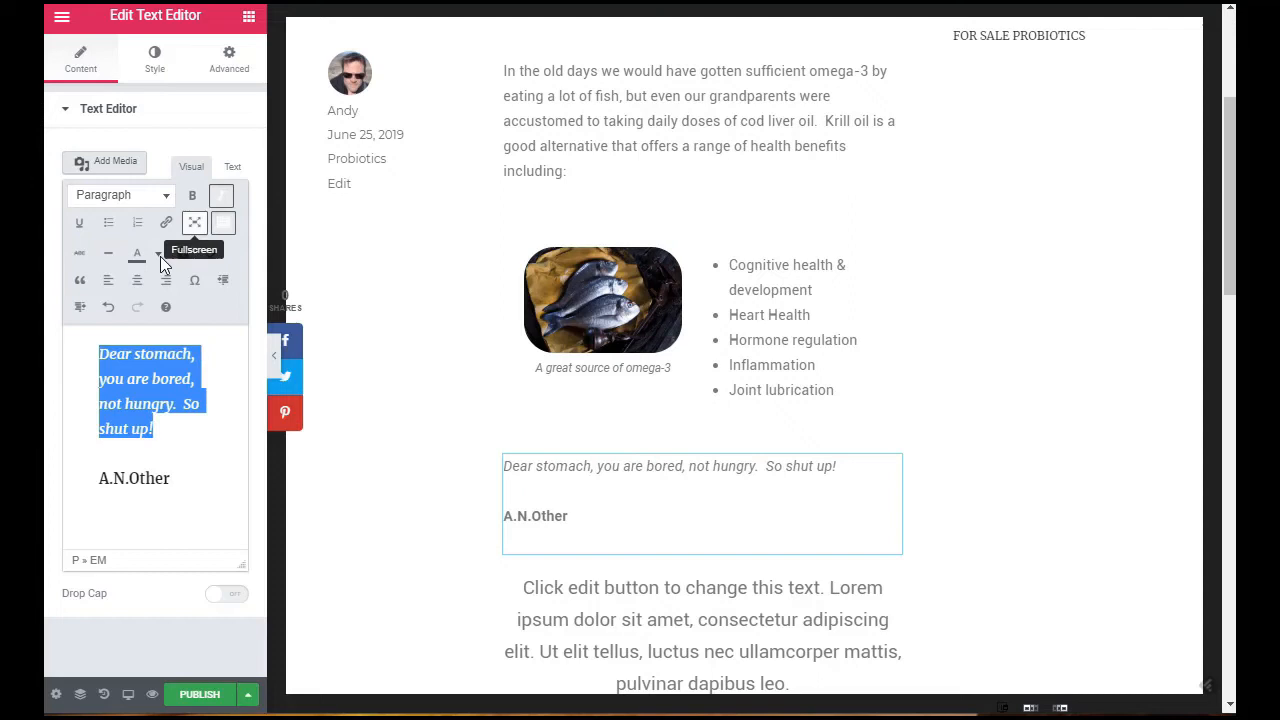
pyautogui.click(107, 348)
pyautogui.write('"')
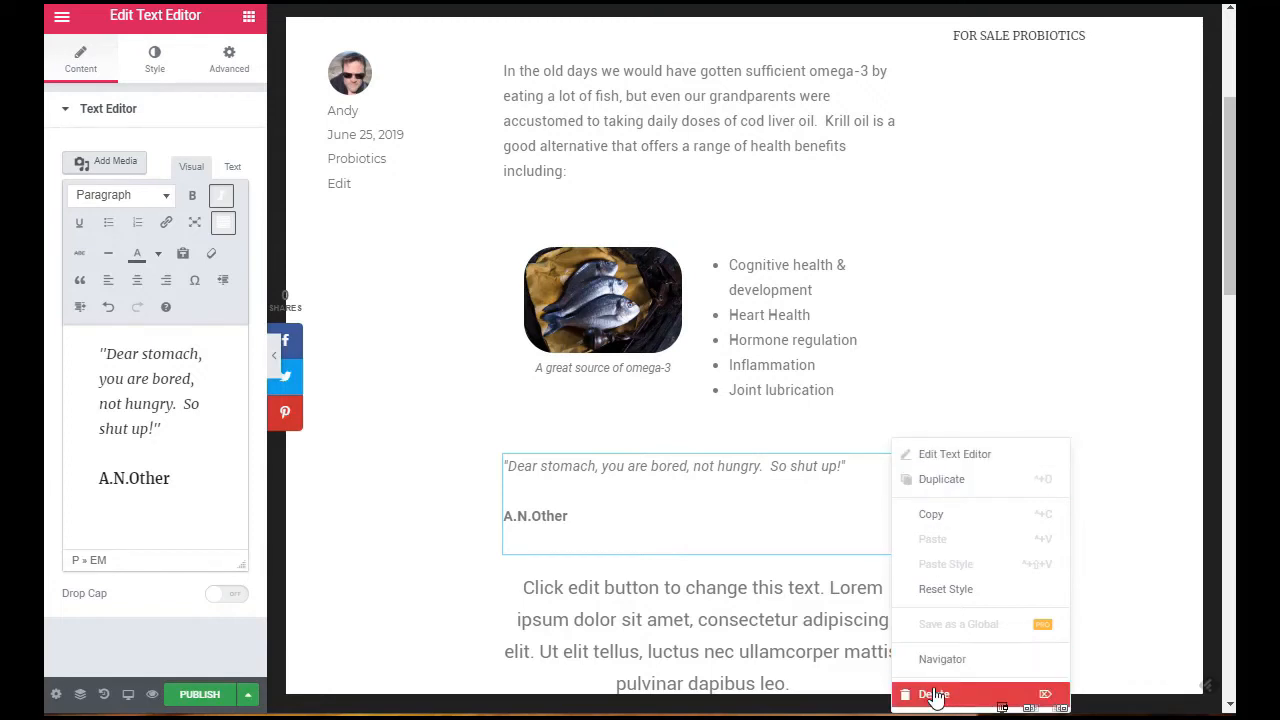
# Step: Delete the text widget containing the stomach quote above the testimonial
pyautogui.click(562, 483)
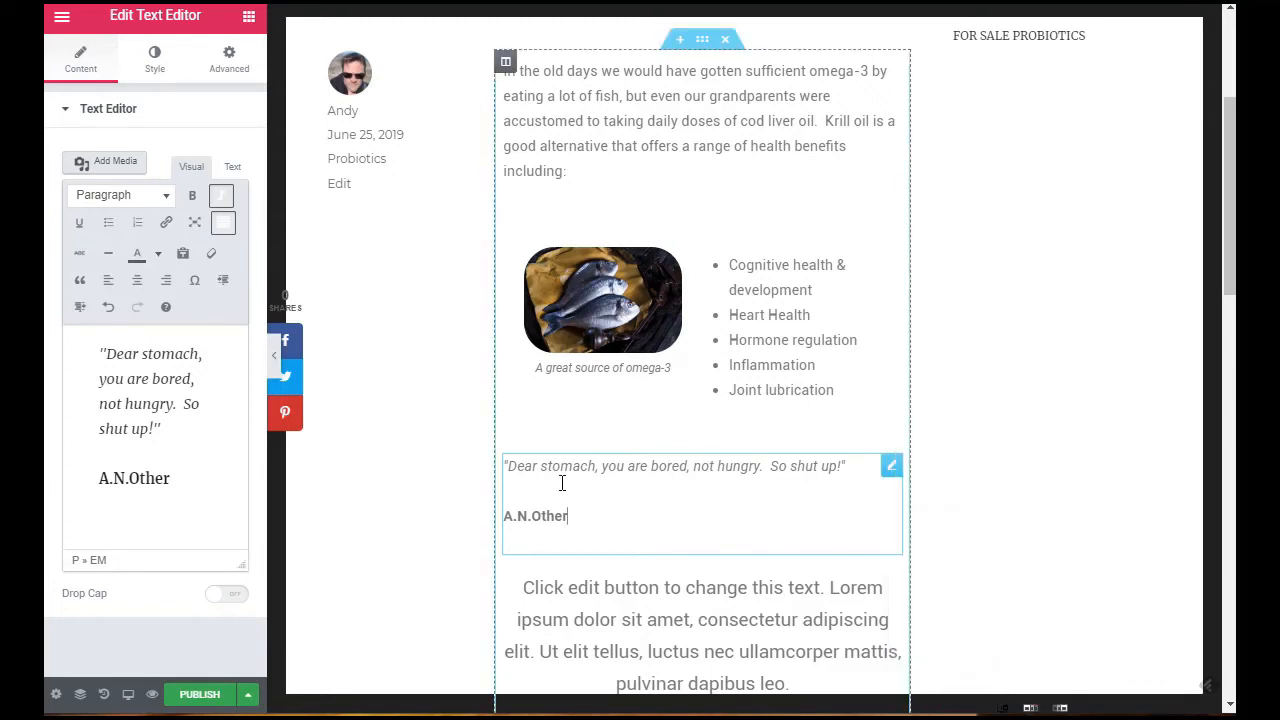
pyautogui.rightClick(888, 470)
pyautogui.click(915, 695)
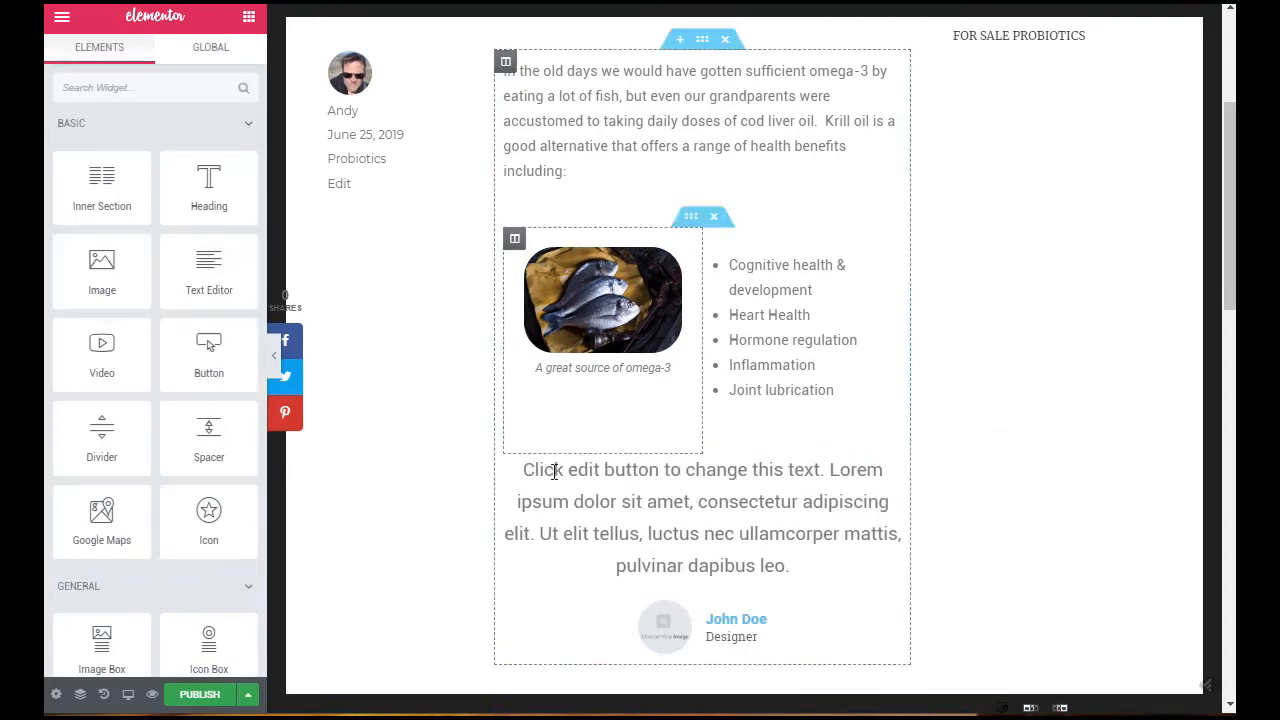
# Step: Replace the testimonial's placeholder content with "Dear stomach, you are bored, not hungry. So shut up!"
pyautogui.click(778, 557)
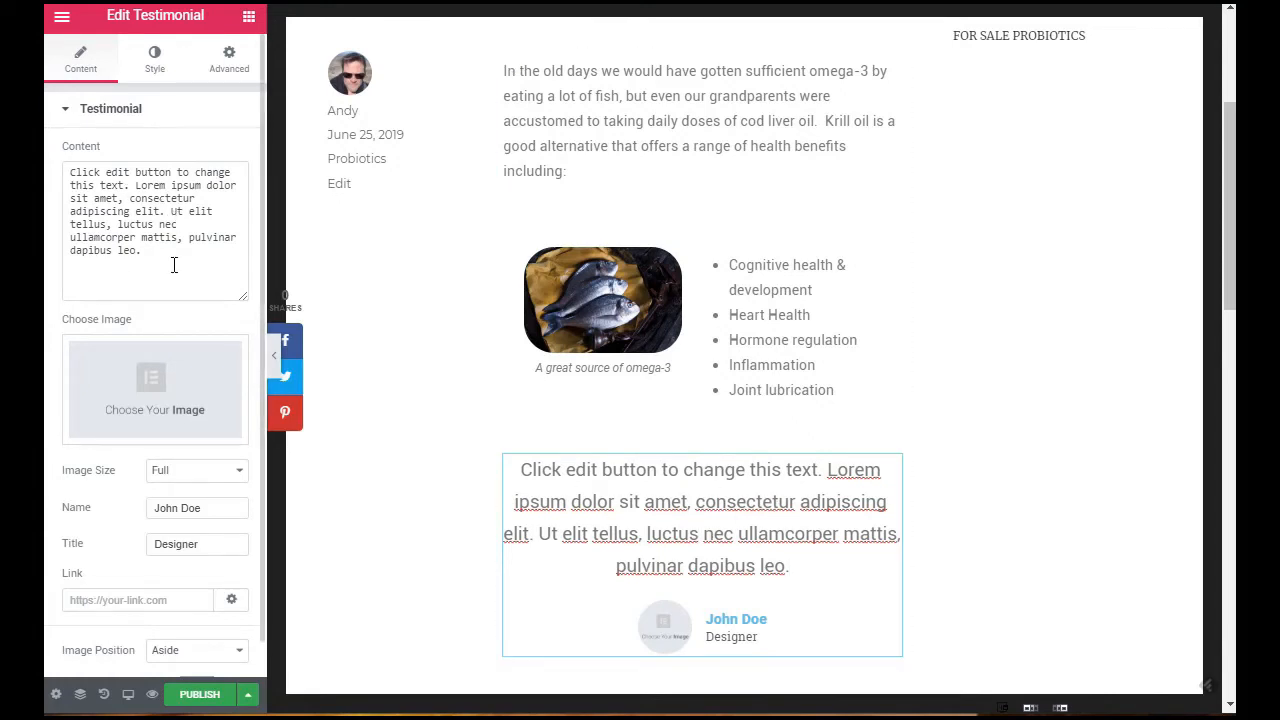
pyautogui.moveTo(174, 265); pyautogui.dragTo(66, 168)
pyautogui.press('BackSpace')
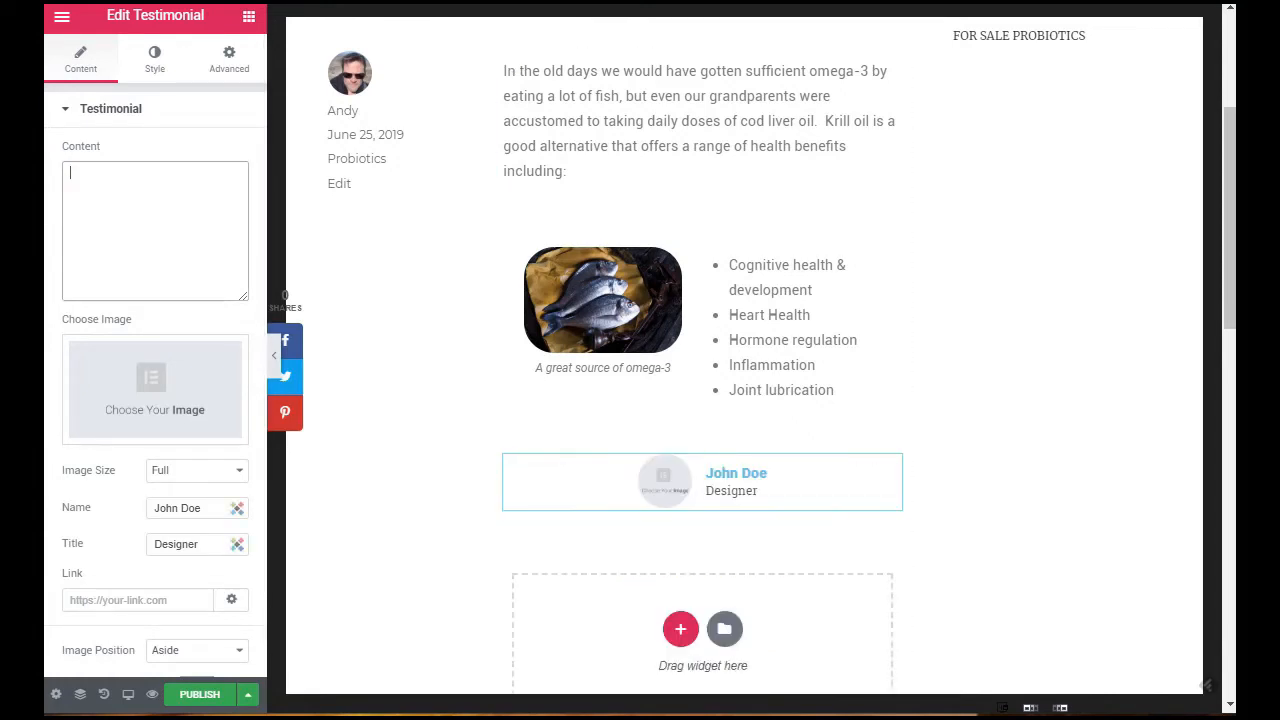
pyautogui.hotkey('ctrl', 'v')
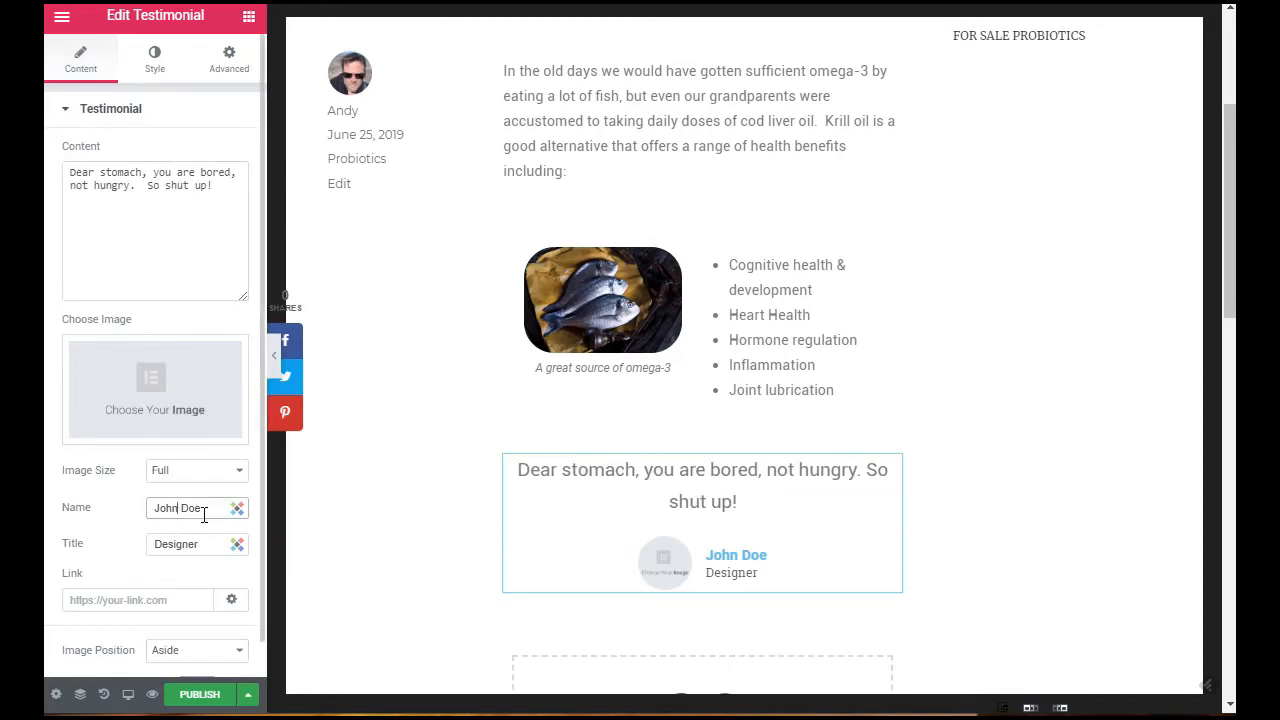
# Step: Replace the testimonial's placeholder name with the author's name and clear its title
pyautogui.moveTo(204, 510); pyautogui.dragTo(66, 515)
pyautogui.write('A. N. Other')
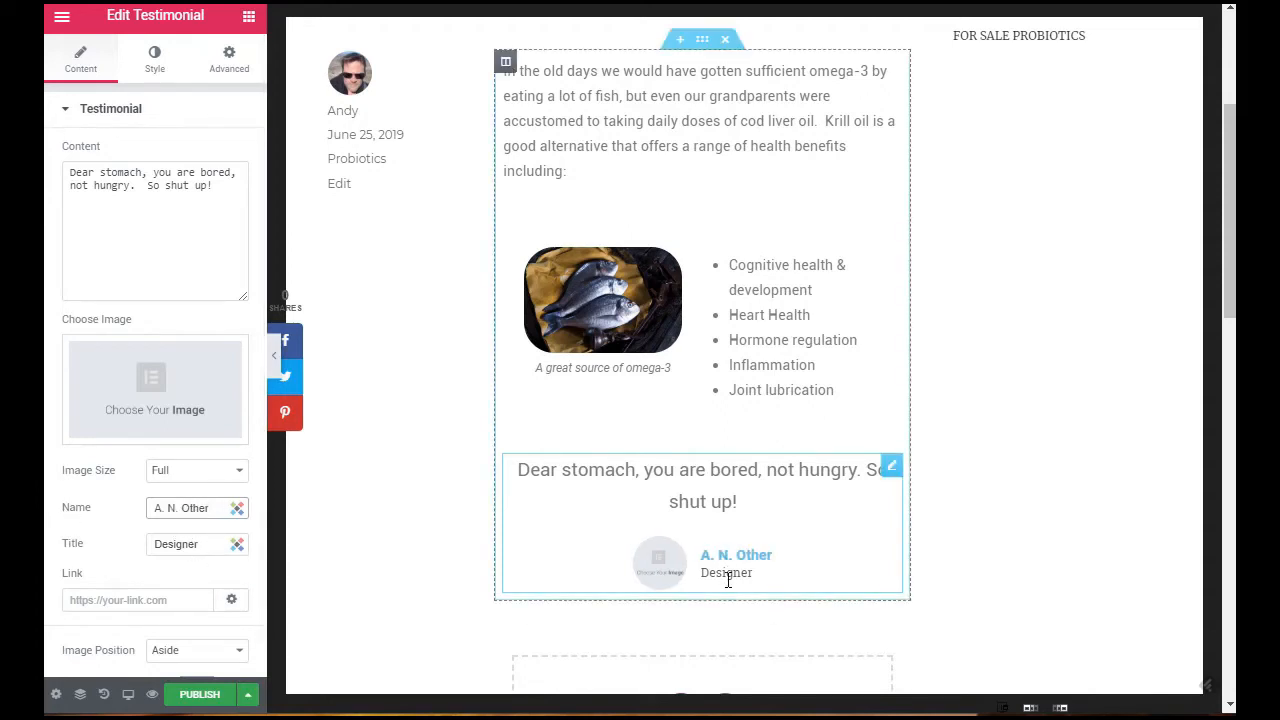
pyautogui.doubleClick(207, 544)
pyautogui.press('BackSpace')
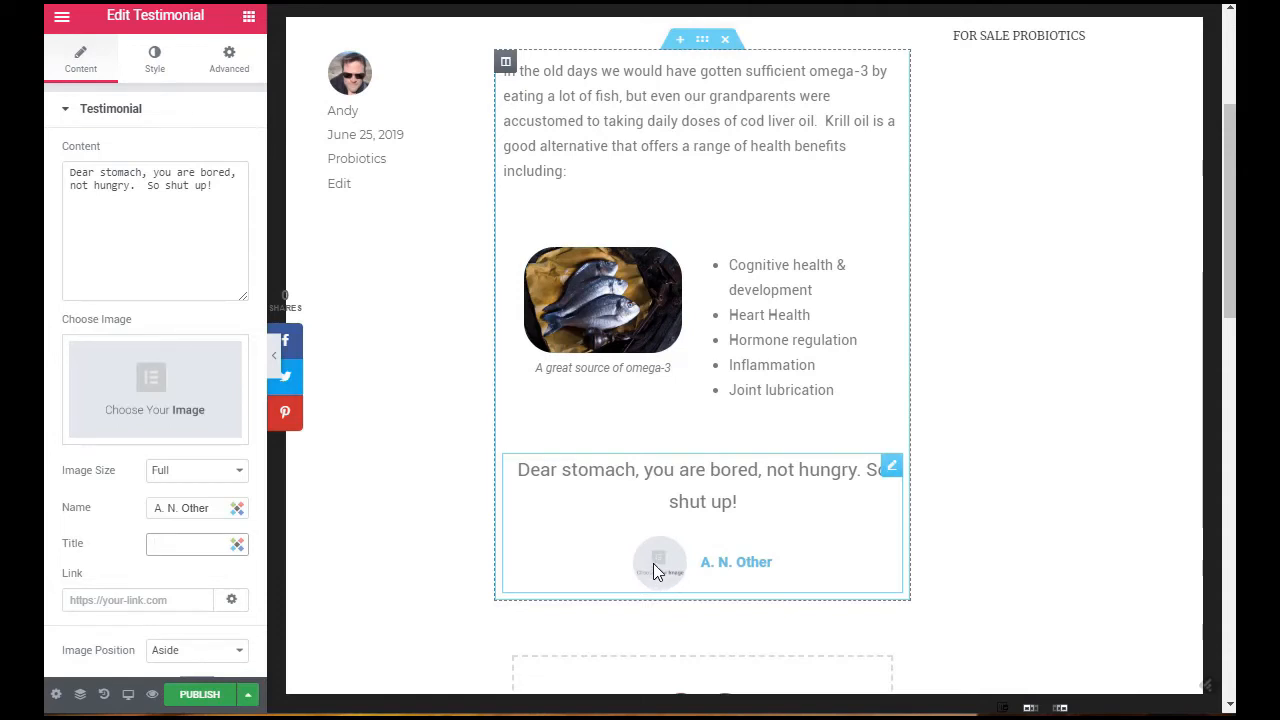
pyautogui.moveTo(701, 561); pyautogui.dragTo(787, 560)
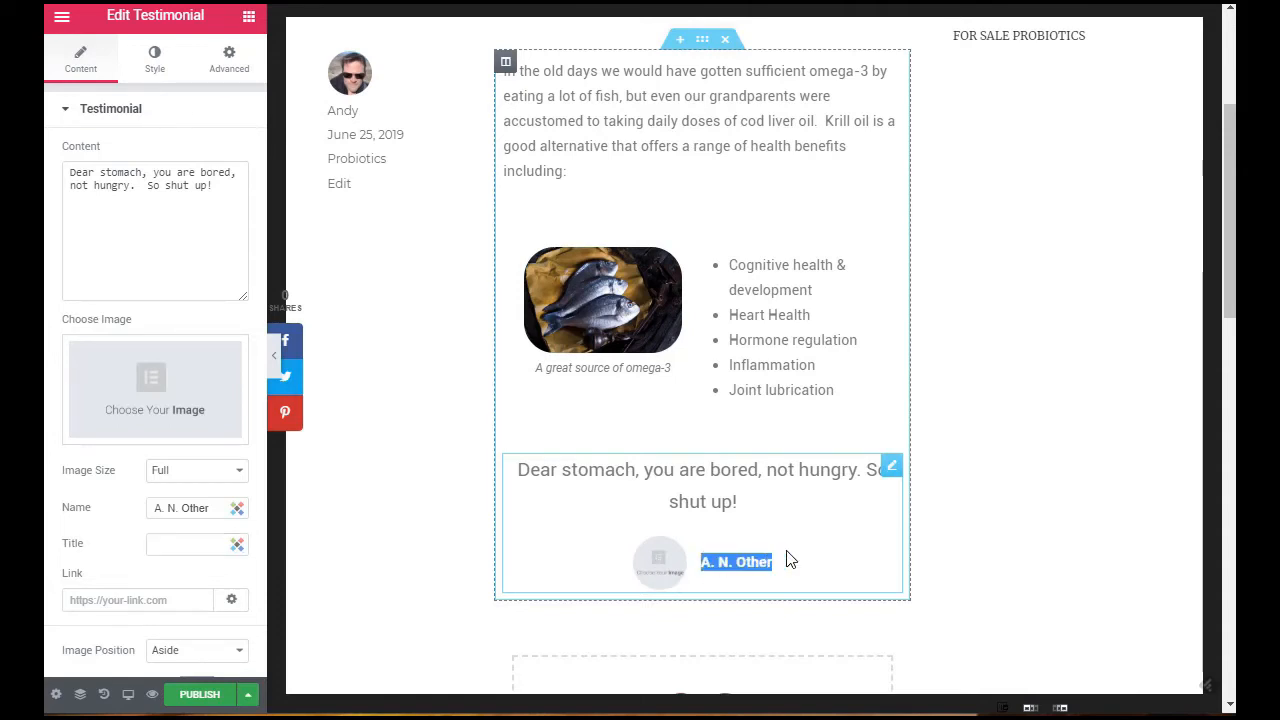
pyautogui.click(758, 553)
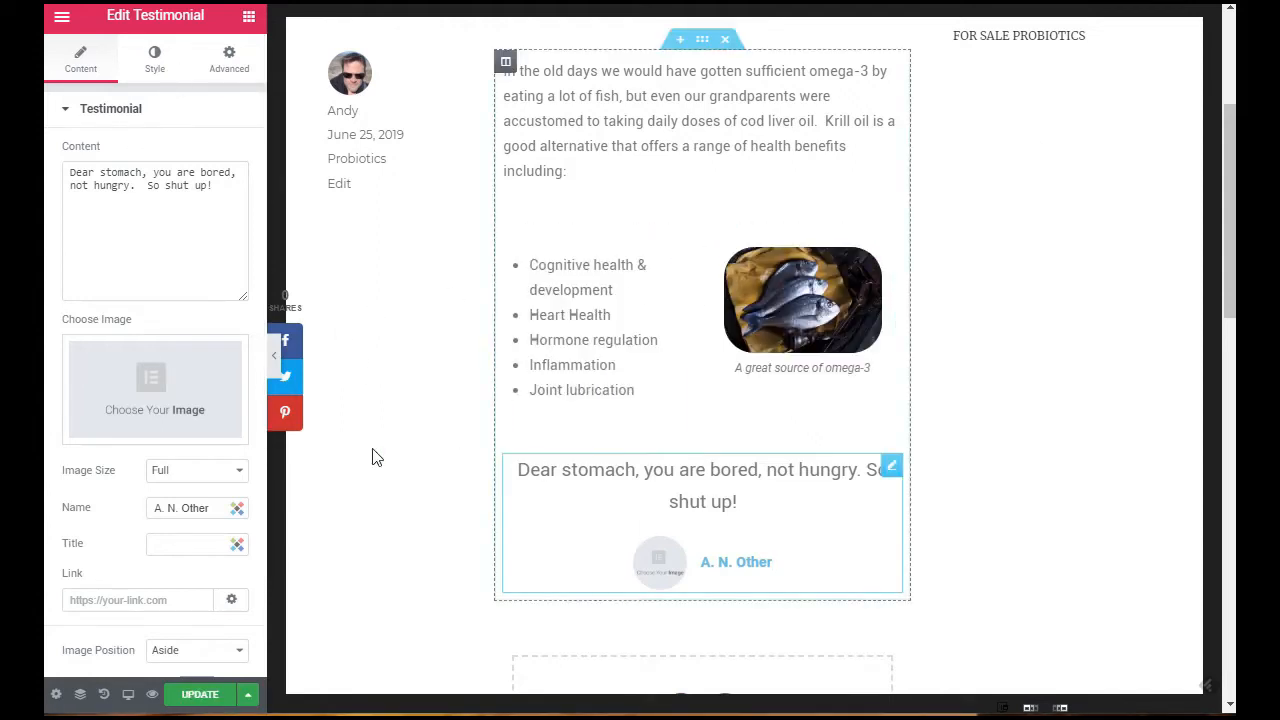
# Step: Remove the placeholder image from the testimonial and open the widget's style settings
pyautogui.click(165, 386)
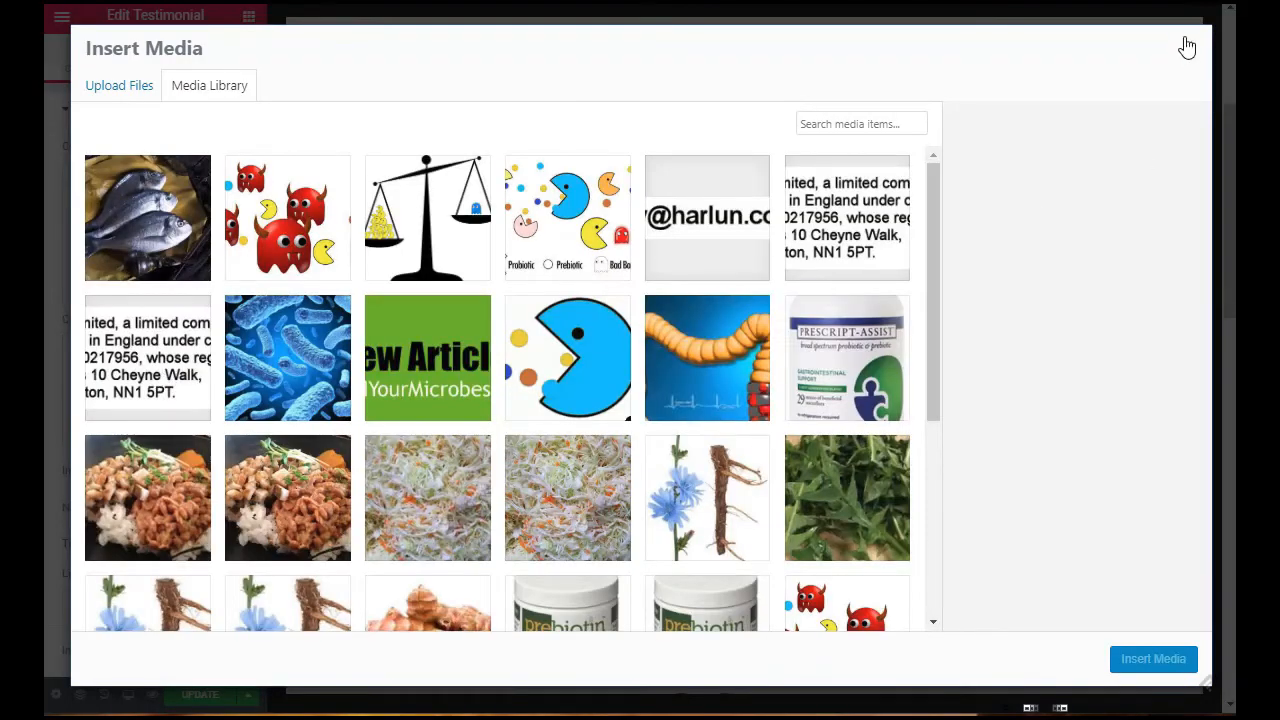
pyautogui.click(1188, 52)
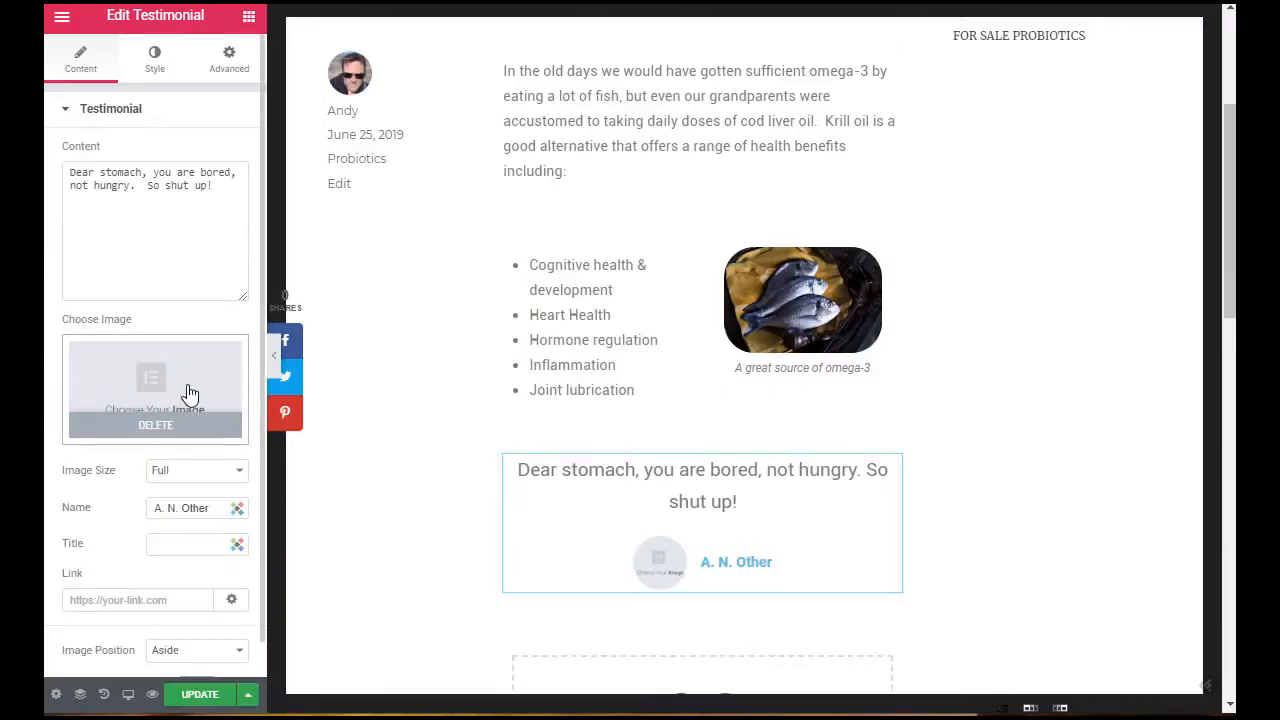
pyautogui.click(155, 425)
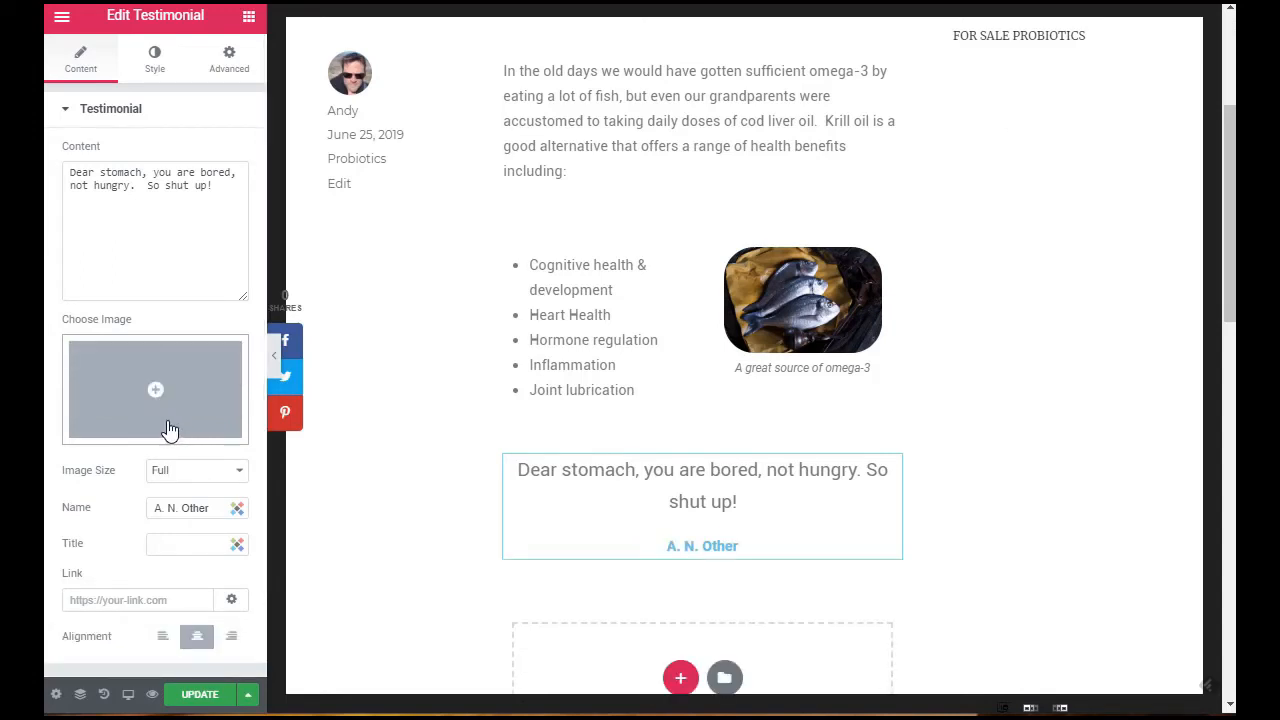
pyautogui.click(154, 60)
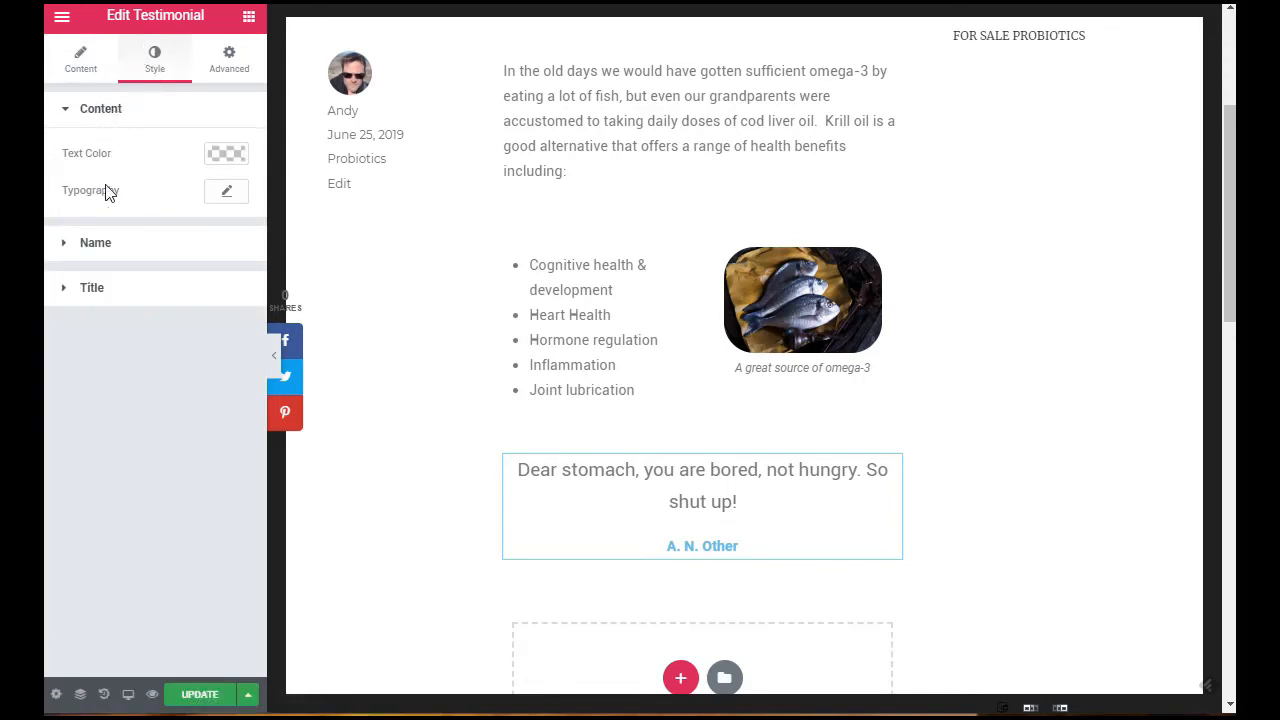
# Step: Set the text colour of both the testimonial's content and its name to black
pyautogui.click(224, 155)
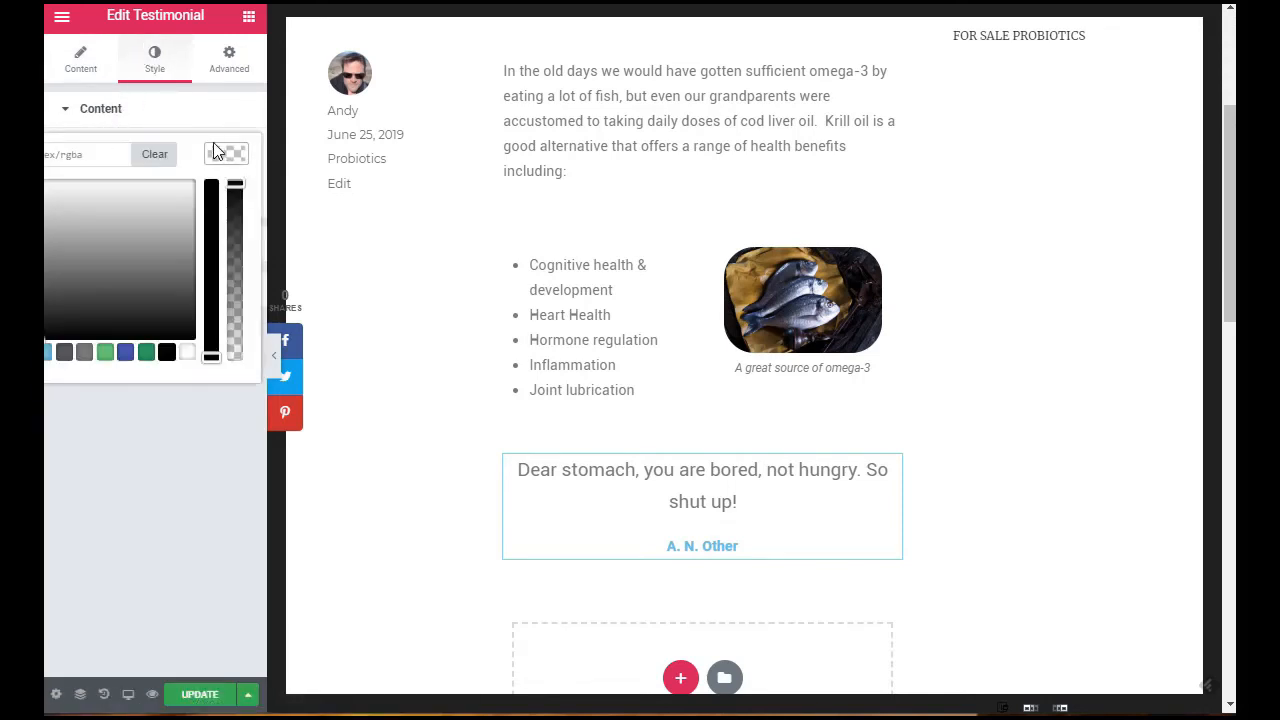
pyautogui.click(166, 352)
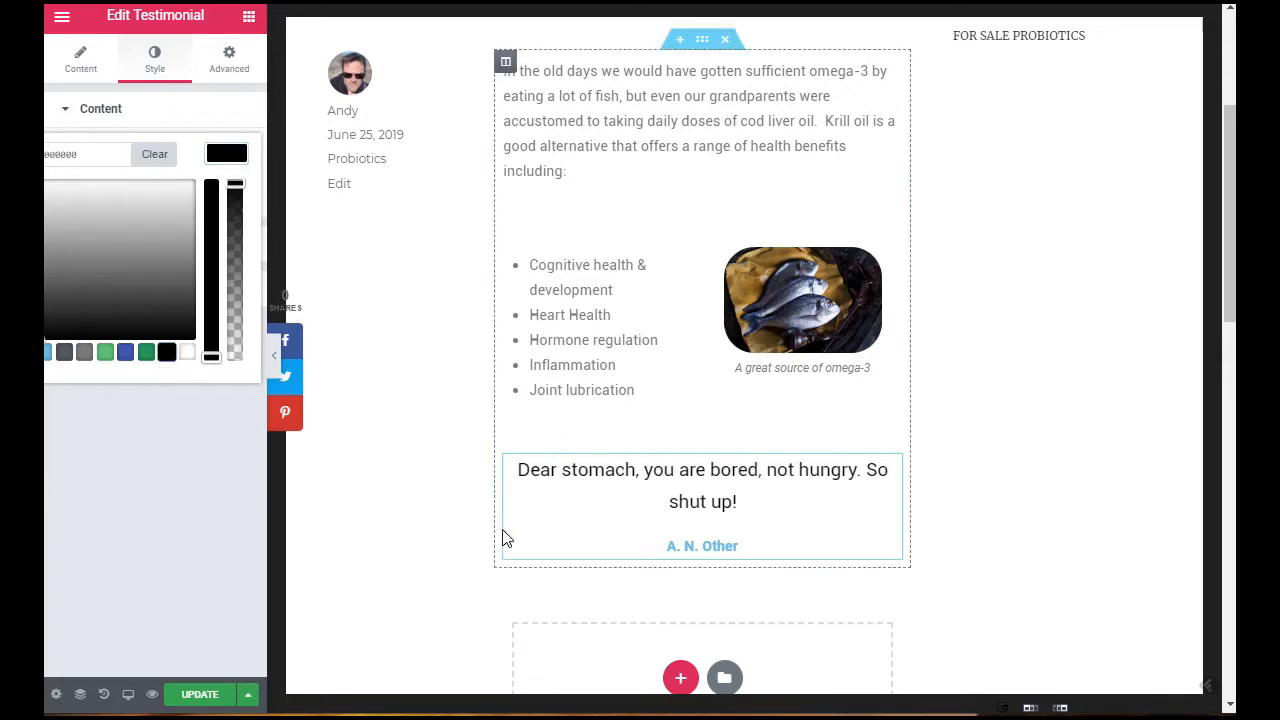
pyautogui.click(106, 115)
pyautogui.click(95, 158)
pyautogui.click(220, 200)
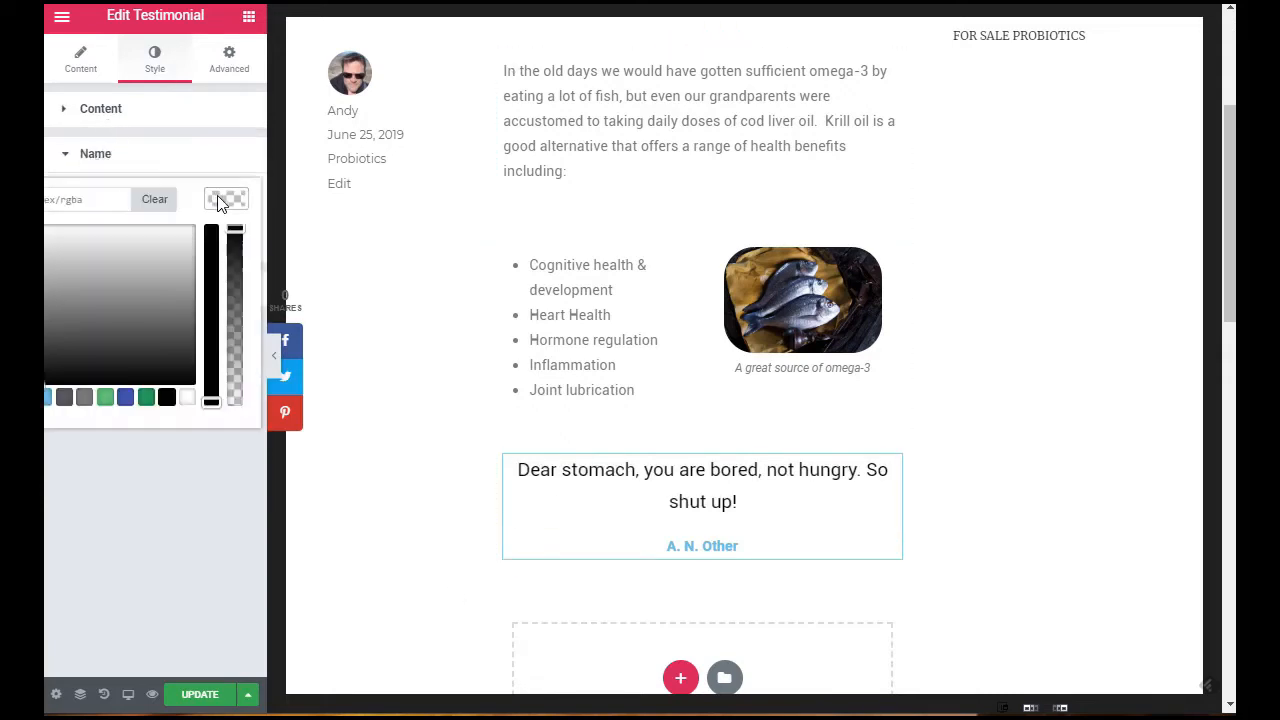
pyautogui.click(167, 398)
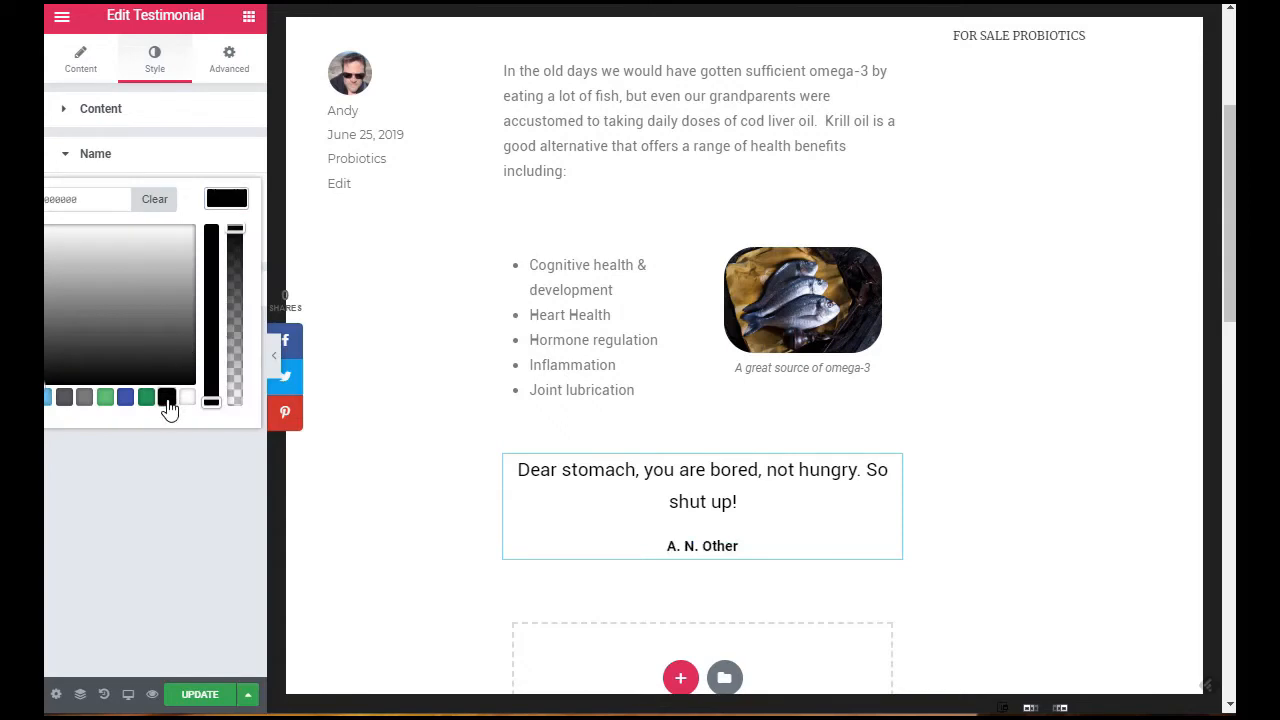
pyautogui.click(100, 156)
pyautogui.click(92, 200)
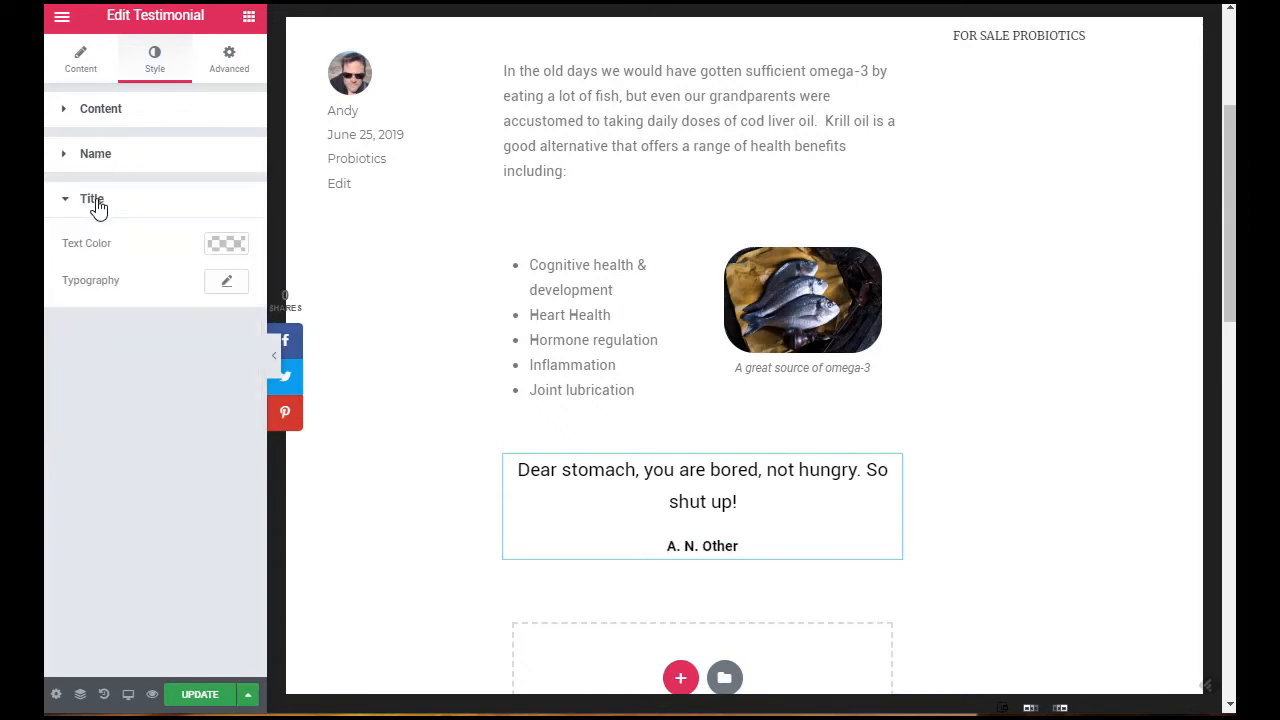
pyautogui.click(85, 201)
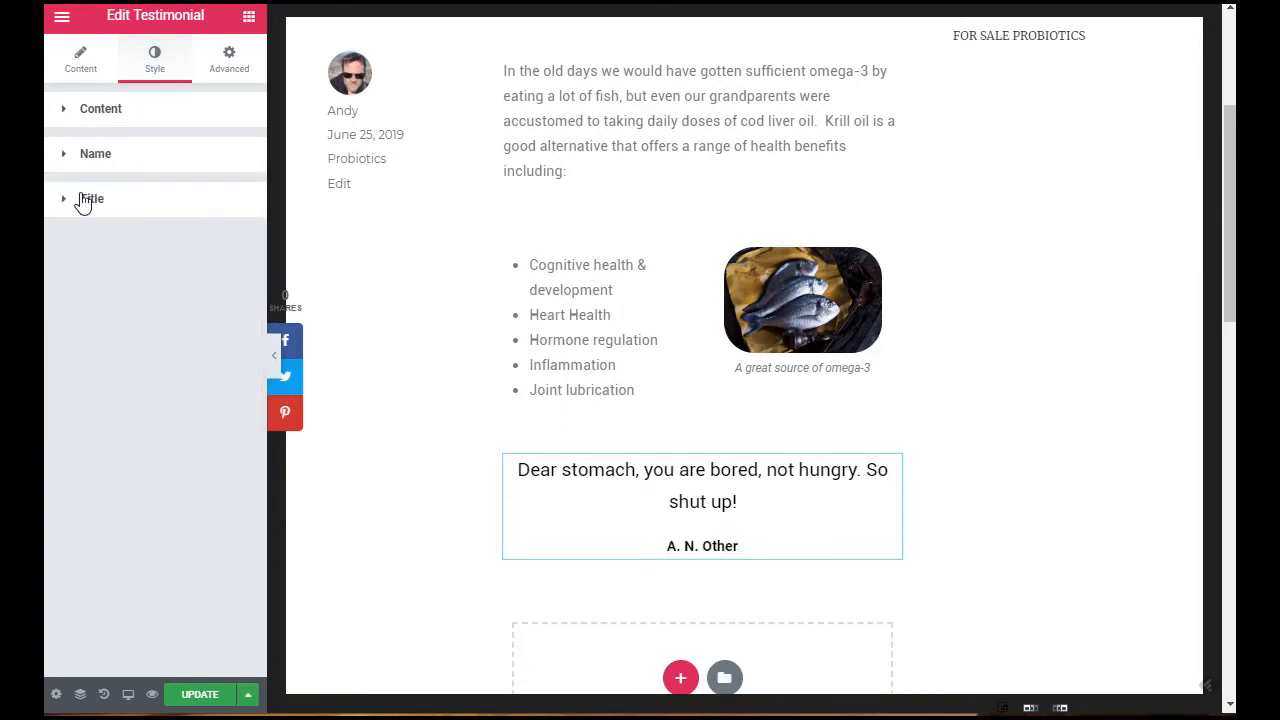
pyautogui.click(735, 508)
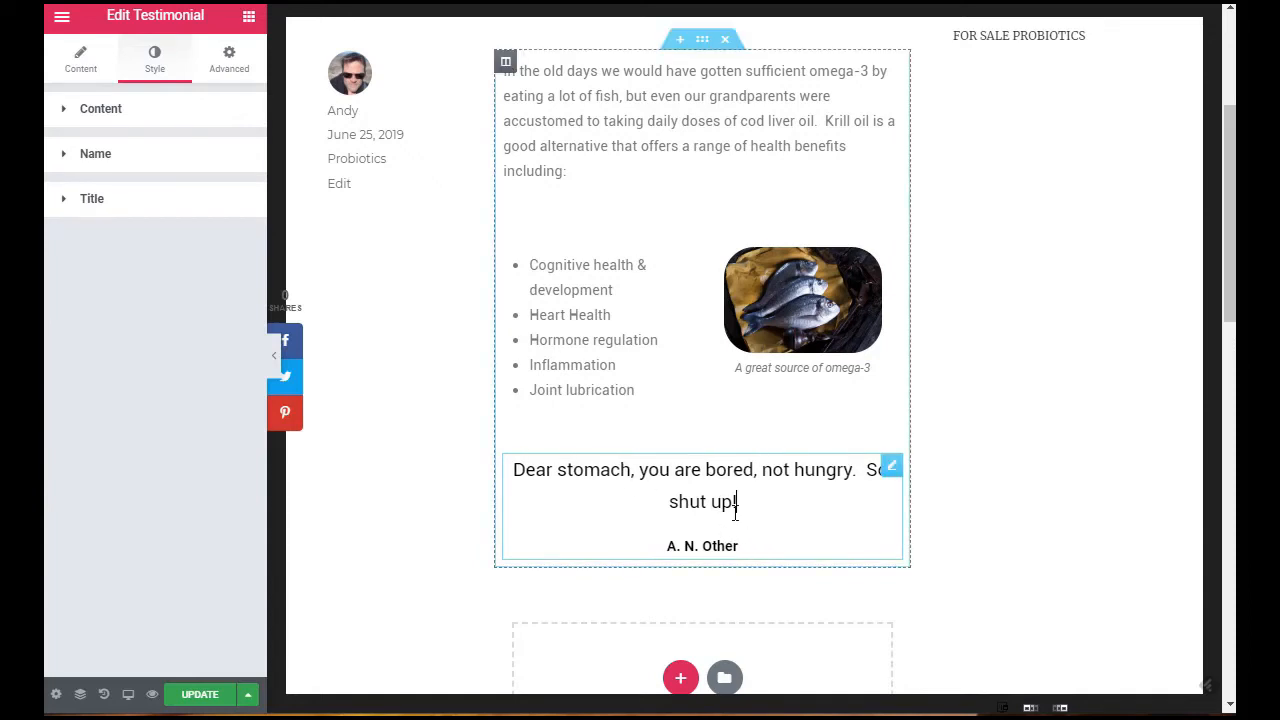
pyautogui.moveTo(741, 505); pyautogui.dragTo(492, 463)
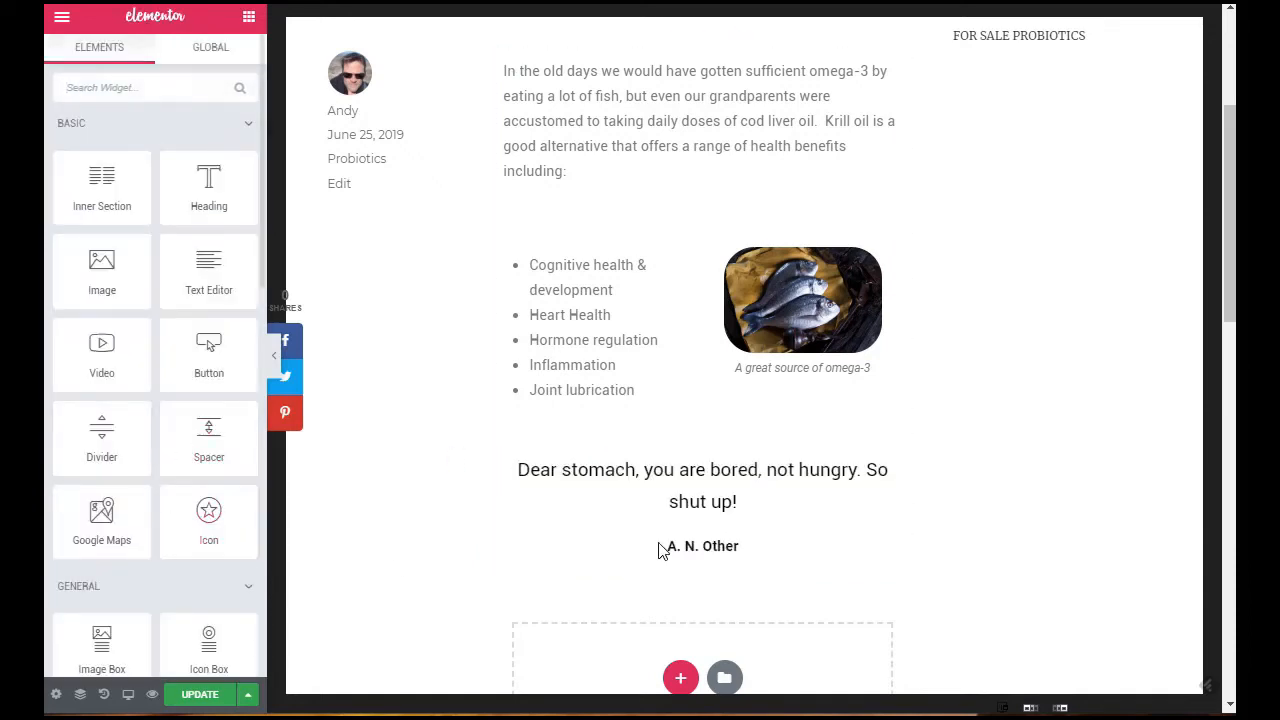
pyautogui.click(529, 469)
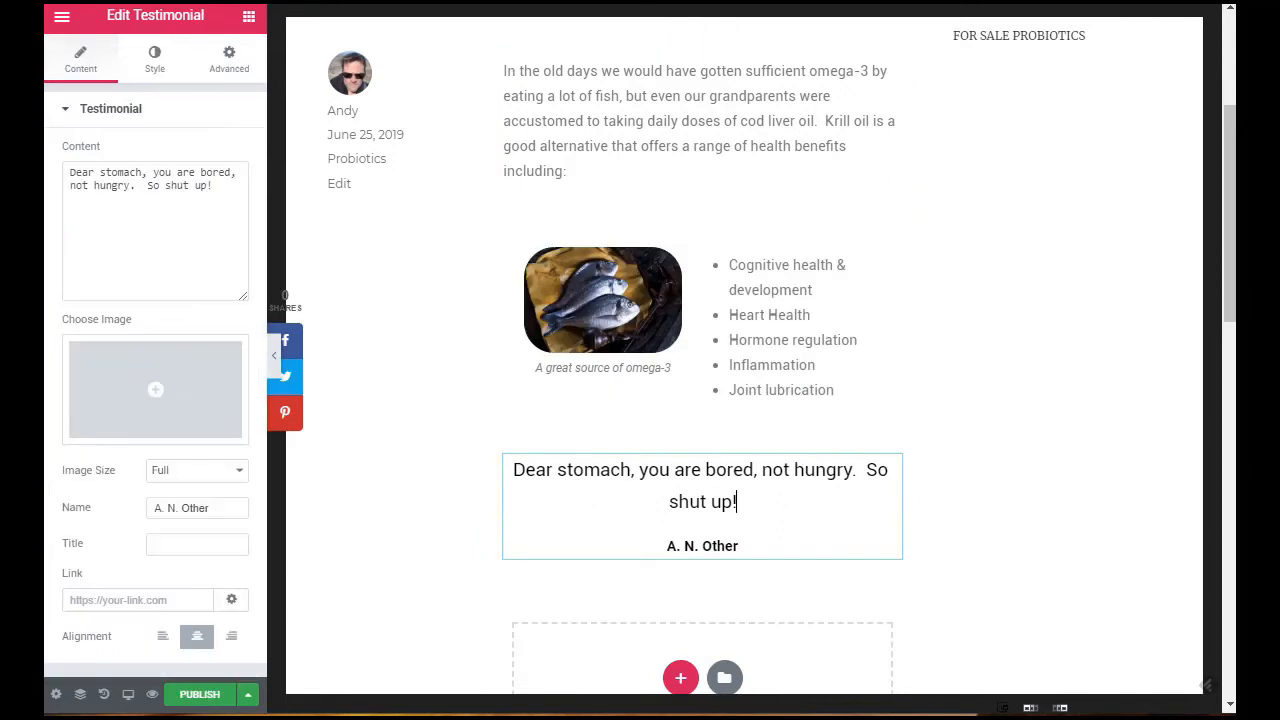
# Step: Add a text editor widget below the testimonial and replace its placeholder with the copied paragraph beginning "Estimates suggest that today that 4 out of 5 Americans"
pyautogui.click(249, 20)
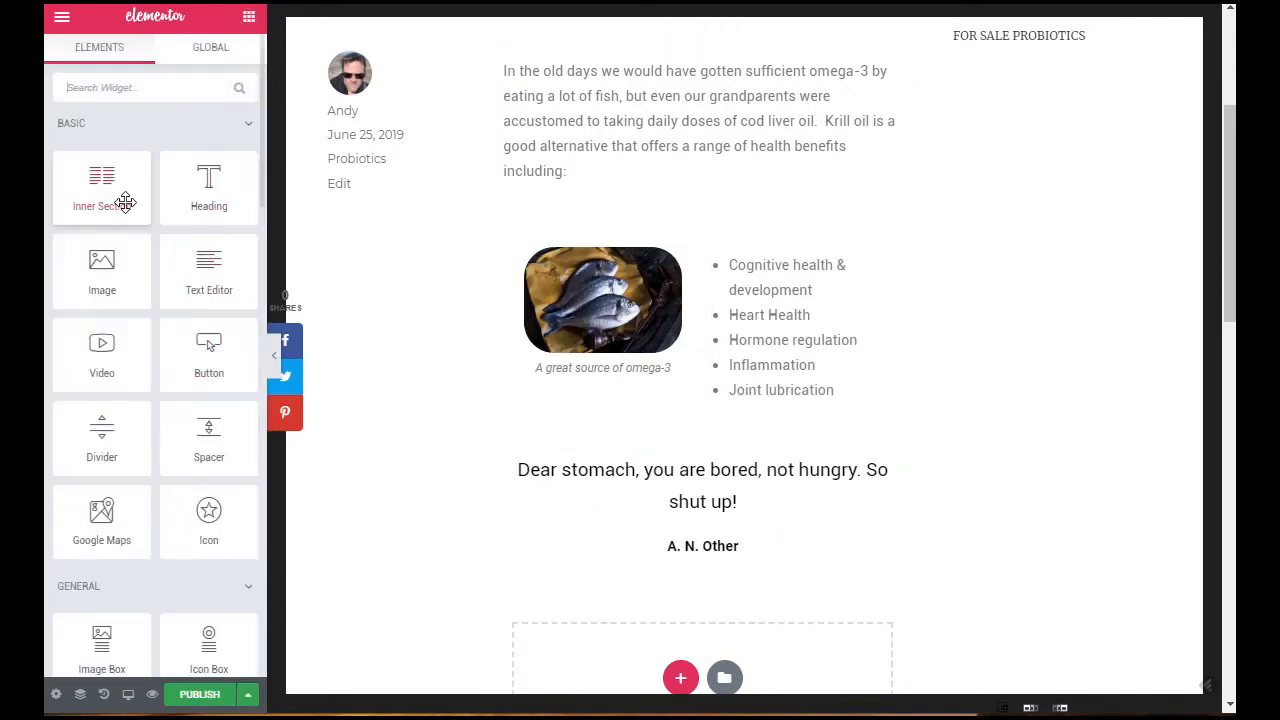
pyautogui.moveTo(209, 286); pyautogui.dragTo(702, 562)
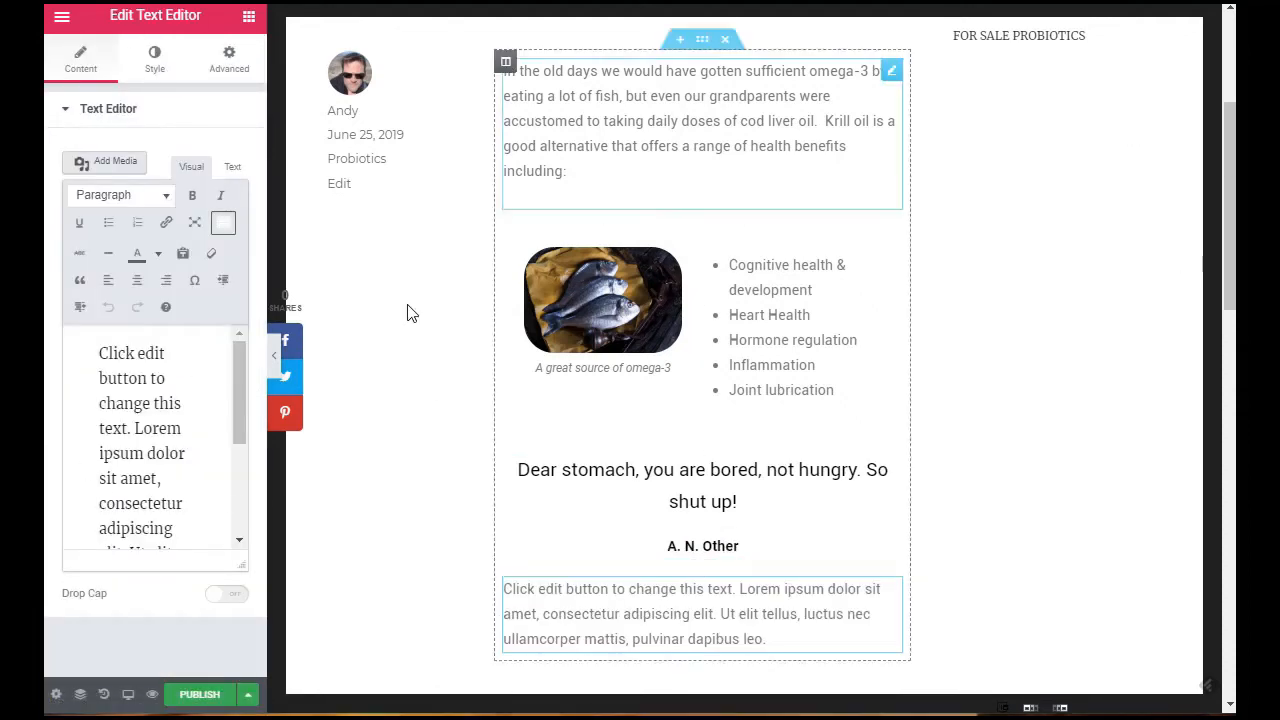
pyautogui.click(121, 425)
pyautogui.hotkey('ctrl', 'a')
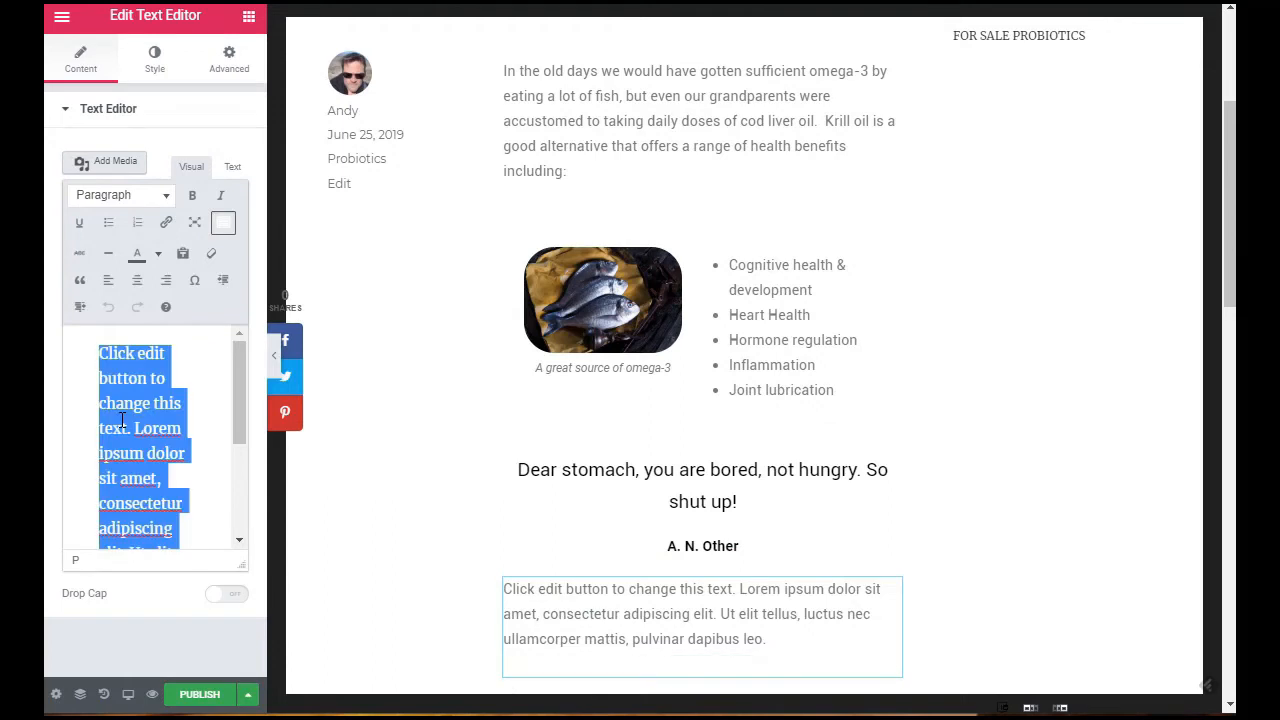
pyautogui.press('BackSpace')
pyautogui.write('Estimates suggest that today that 4 out of 5 Americans do not eat enough fatty fish to get the required levels of these fatty acids. Even if they did eat enough fish, with increasing levels of dangerous heavy metals filling our oceans and getting into the food supply, many people are turning to supplemental forms of fish oil, but where should we be getting our omega-3 from?')
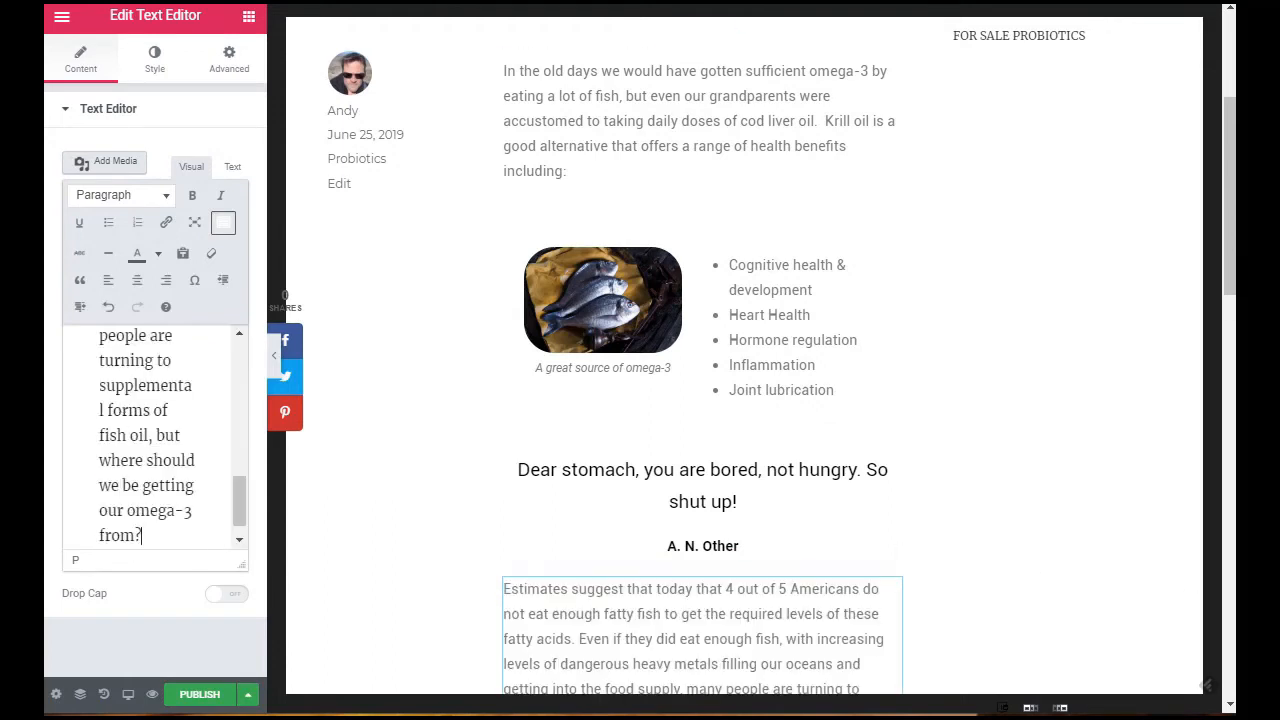
pyautogui.scroll(-3, 1000, 390)
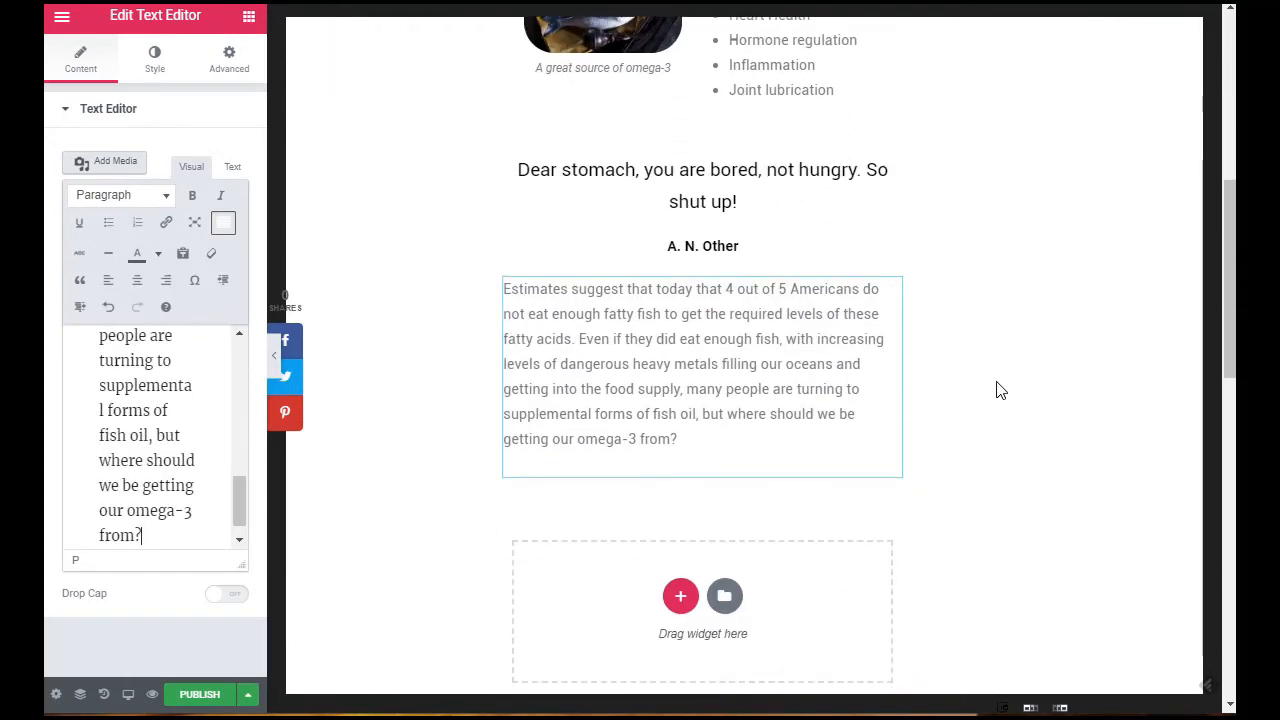
pyautogui.click(933, 472)
# Step: Publish the Krill Oil Benefits post
pyautogui.scroll(1, 902, 428)
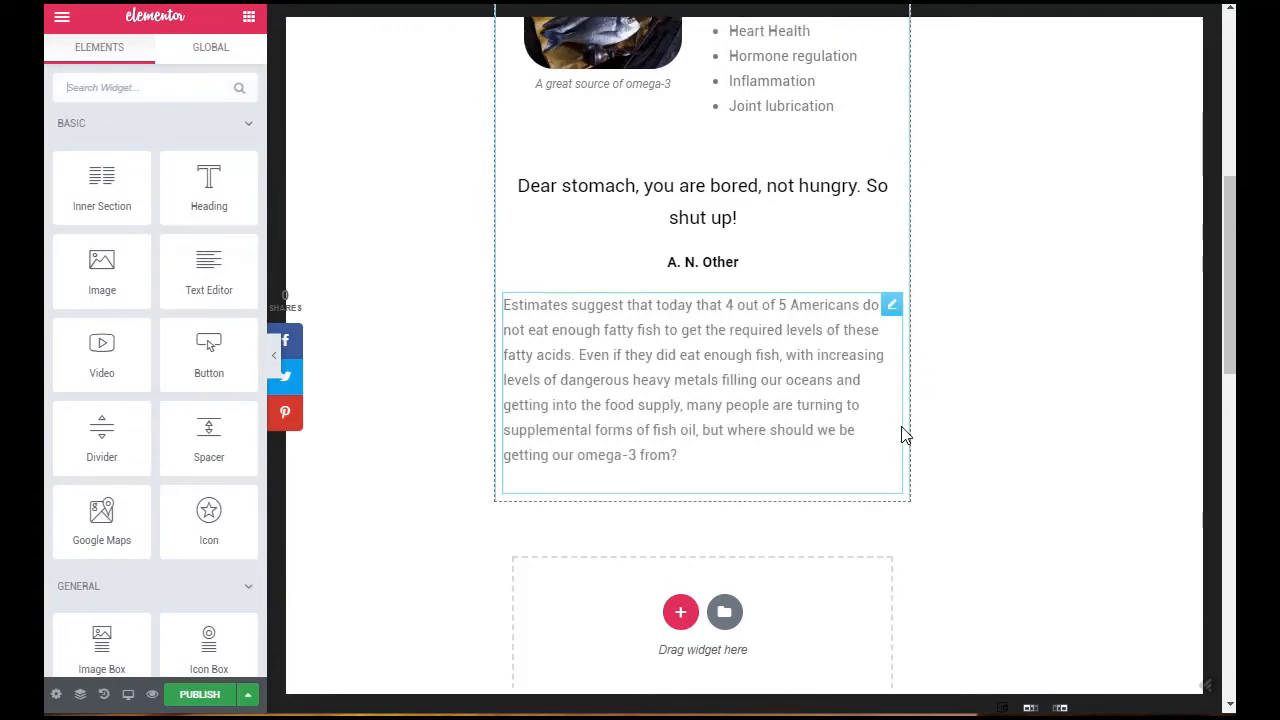
pyautogui.scroll(5, 902, 433)
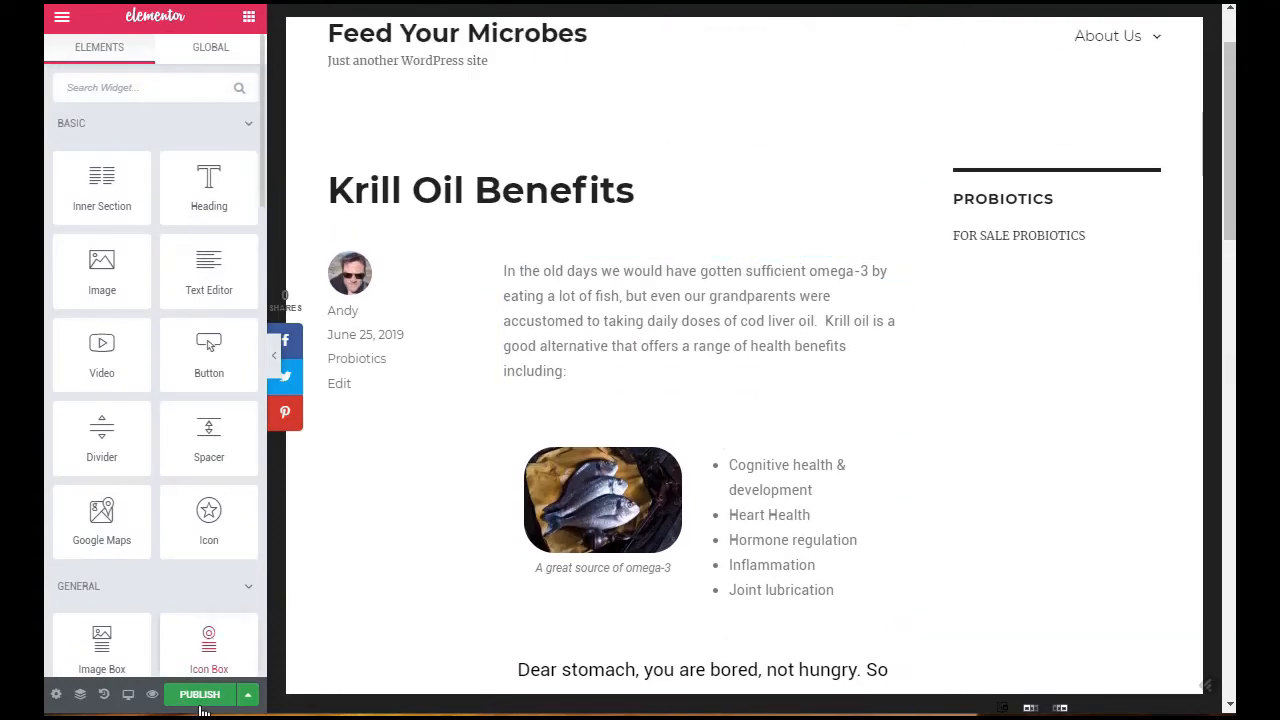
pyautogui.click(197, 696)
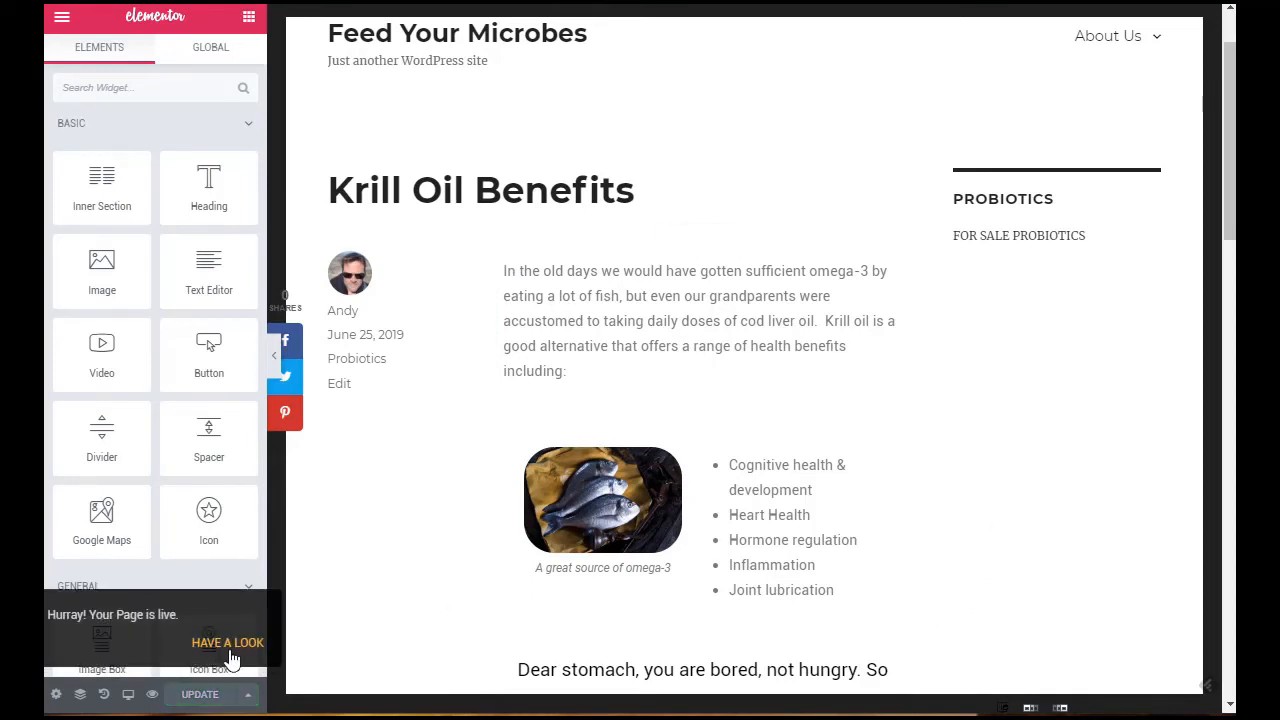
# Step: Open the published post and examine its layout from the introduction to the final paragraph
pyautogui.rightClick(229, 641)
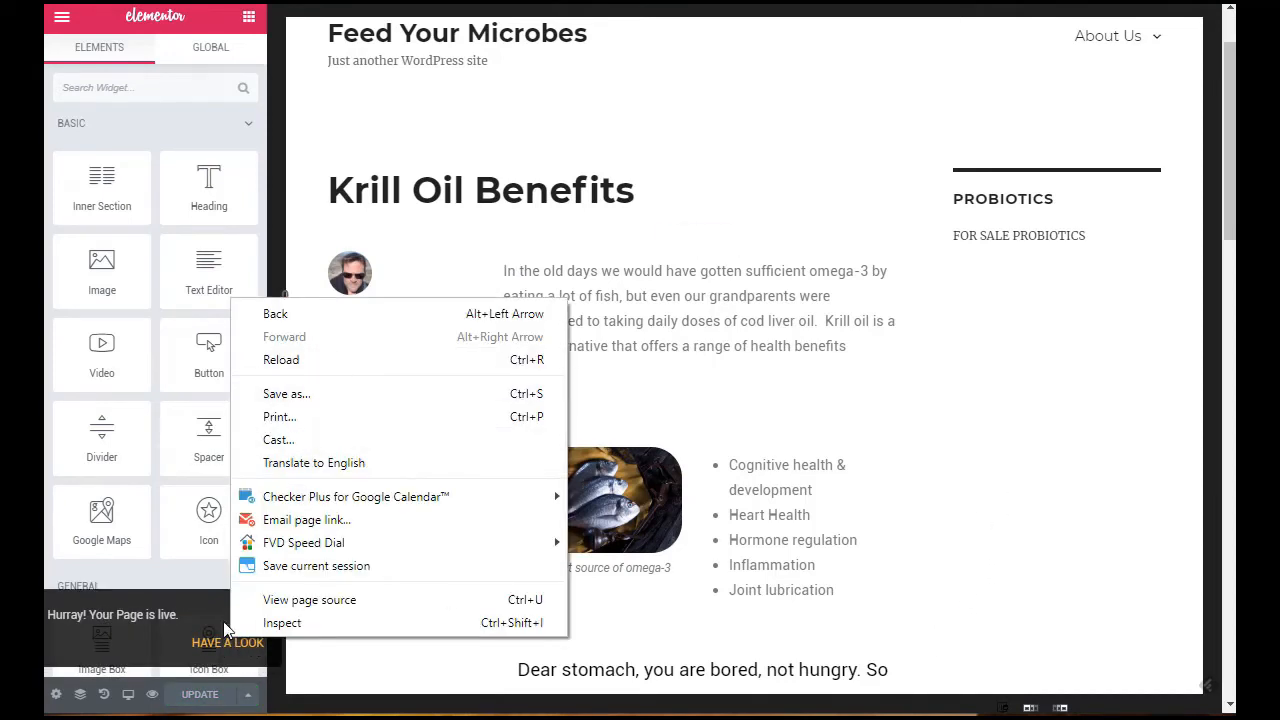
pyautogui.click(217, 645)
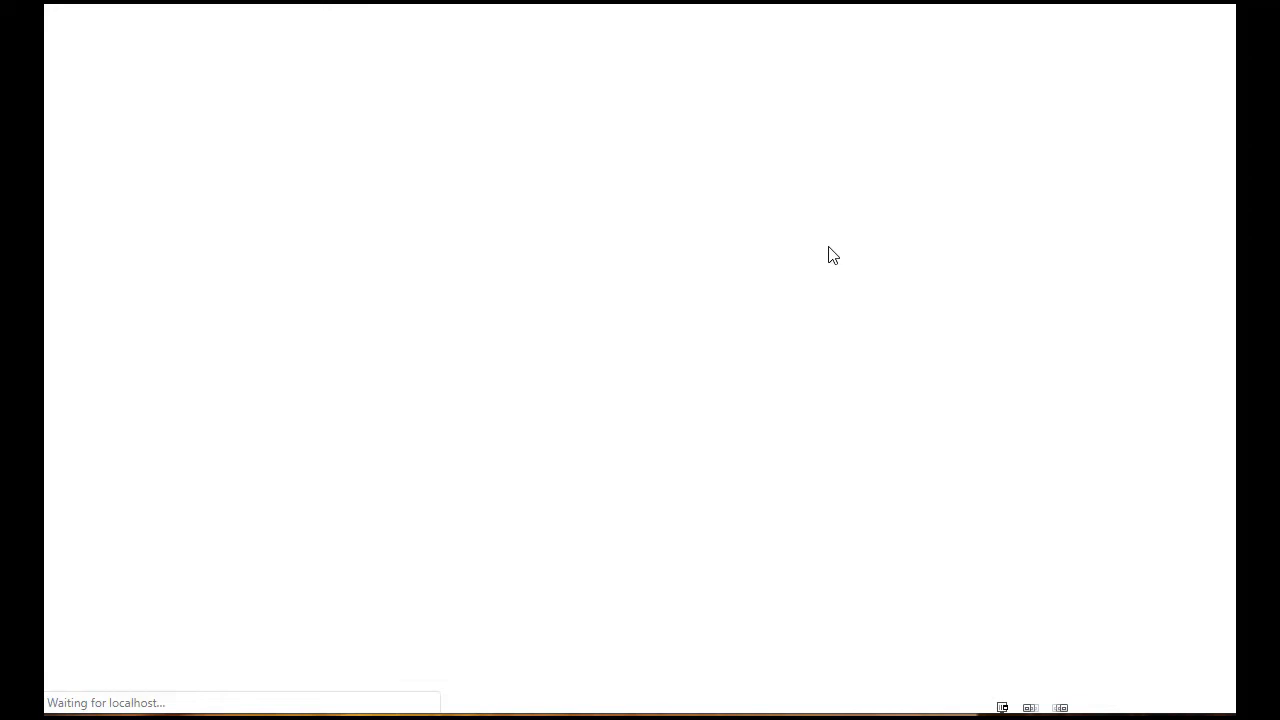
pyautogui.scroll(-5, 854, 129)
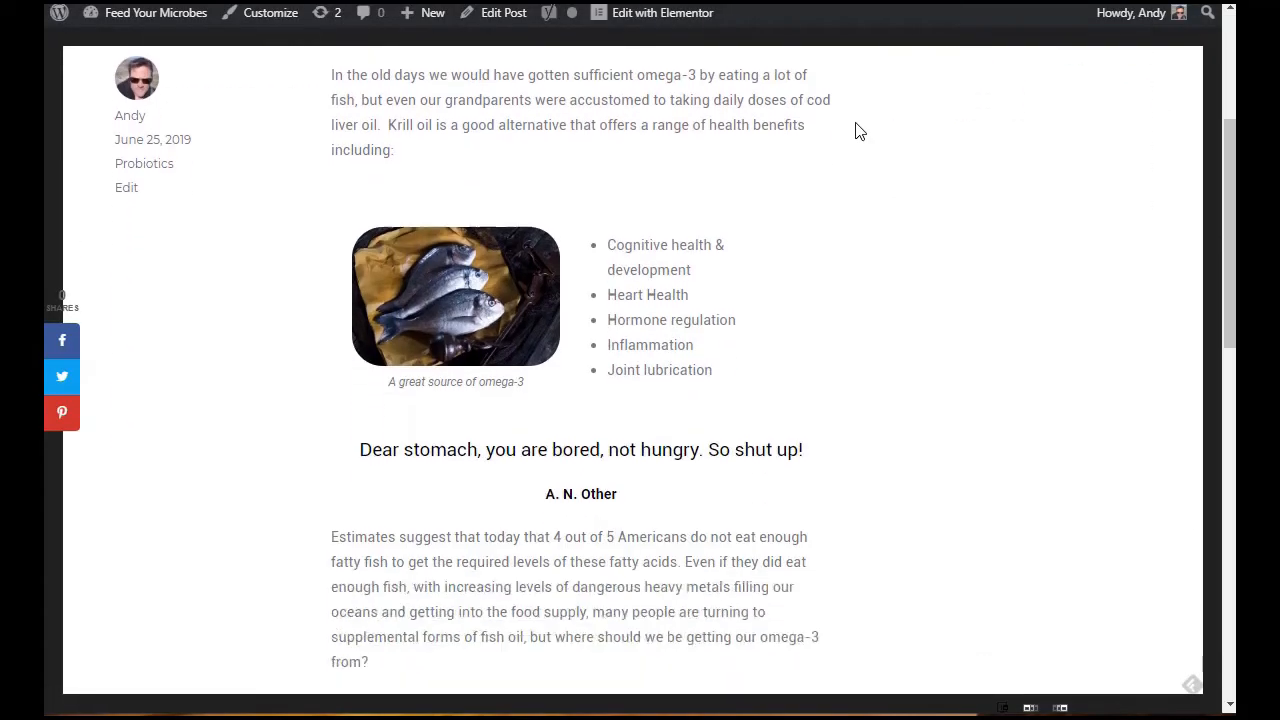
pyautogui.scroll(-3, 855, 131)
pyautogui.scroll(-1, 855, 131)
pyautogui.scroll(6, 855, 131)
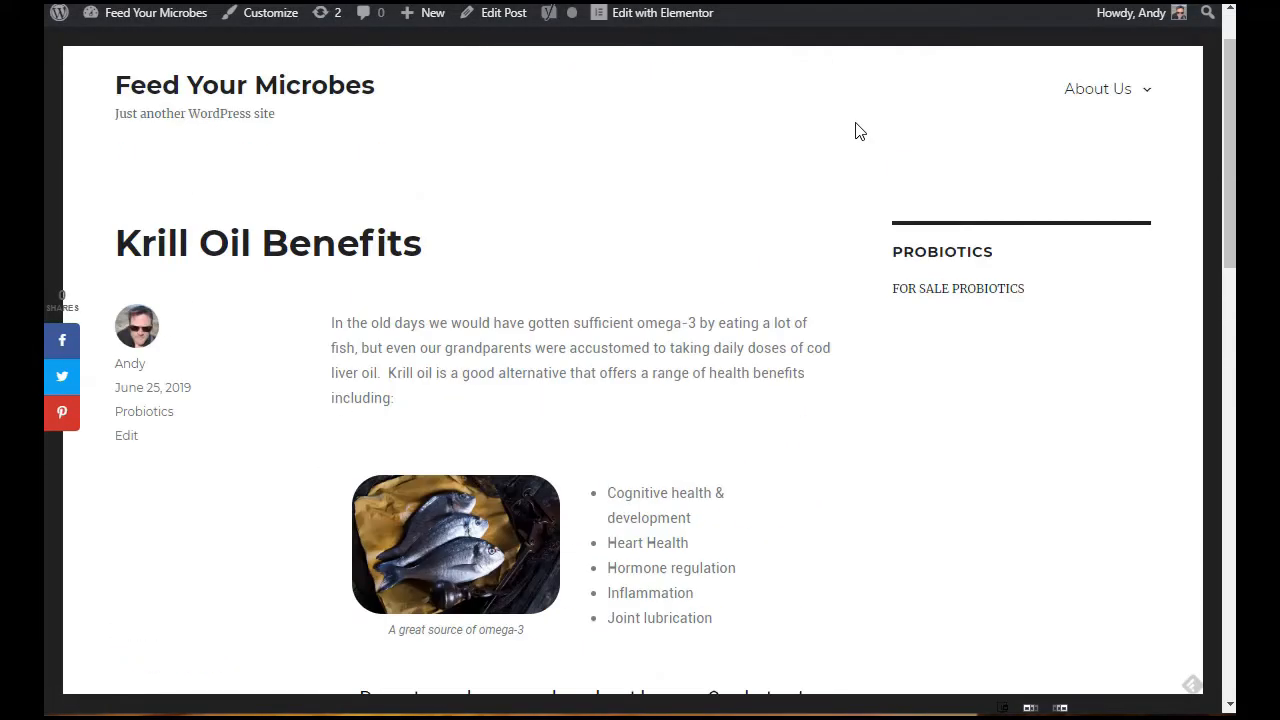
pyautogui.scroll(-2, 591, 206)
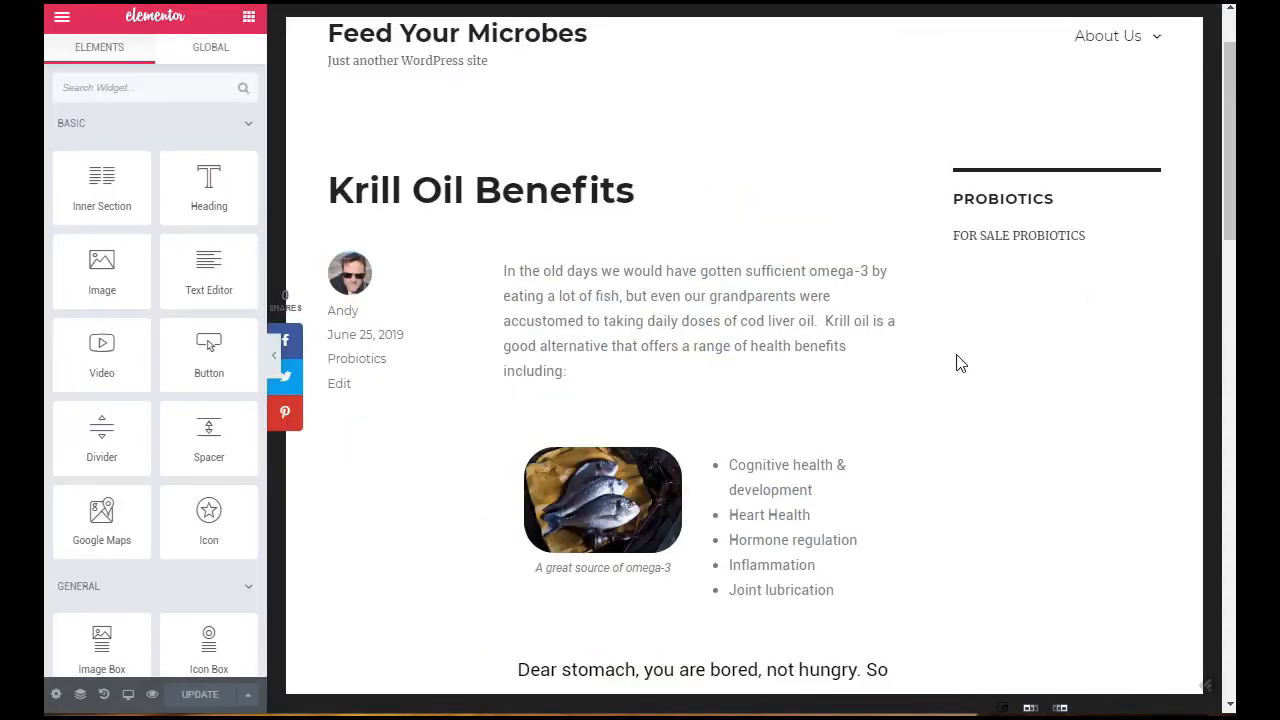
# Step: Move the testimonial between the introductory paragraph and the section holding the fish image and benefits list
pyautogui.scroll(-2, 914, 220)
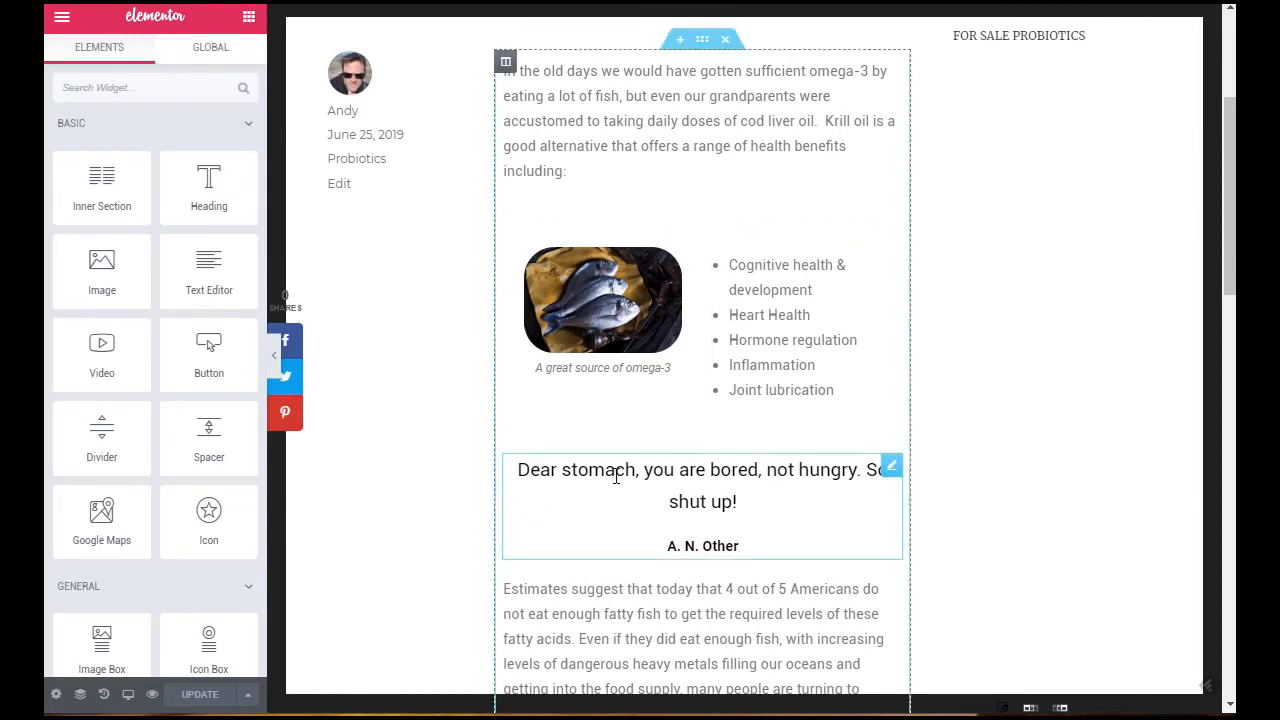
pyautogui.click(722, 493)
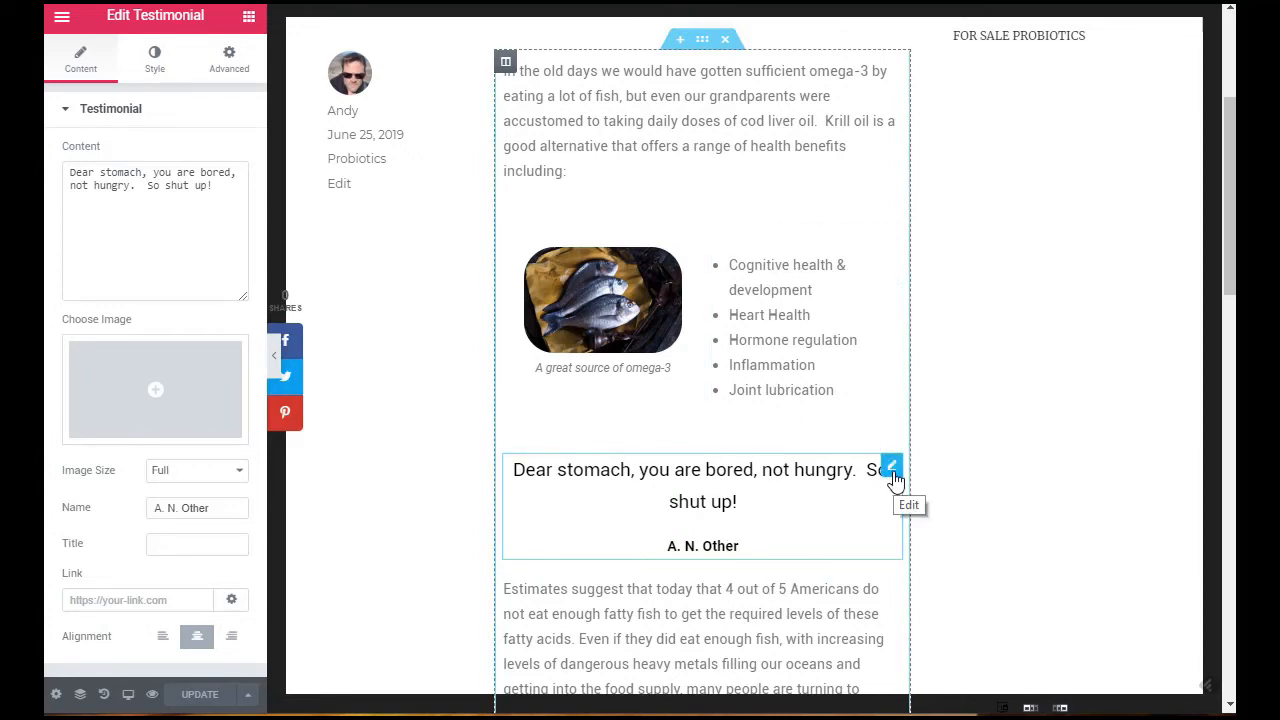
pyautogui.moveTo(895, 481); pyautogui.dragTo(604, 218)
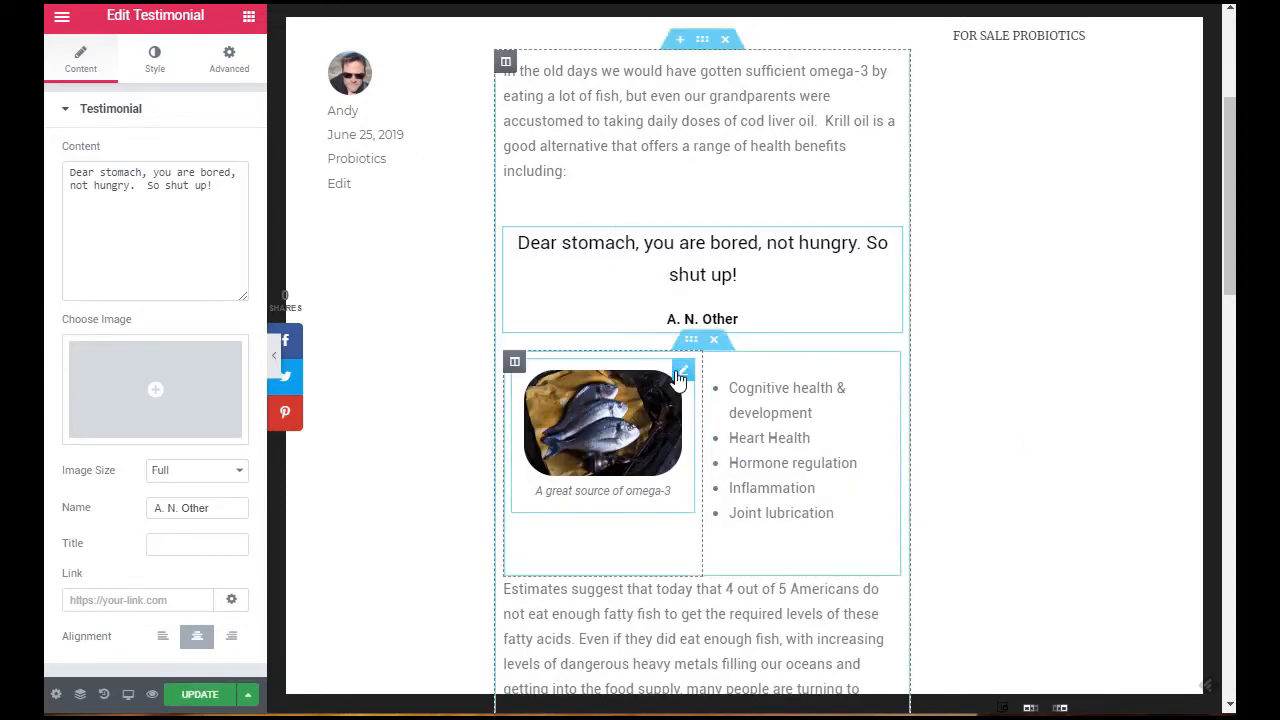
# Step: Swap the inner section's contents so the benefits list is in the left column and the captioned fish image in the right
pyautogui.moveTo(684, 374); pyautogui.dragTo(842, 377)
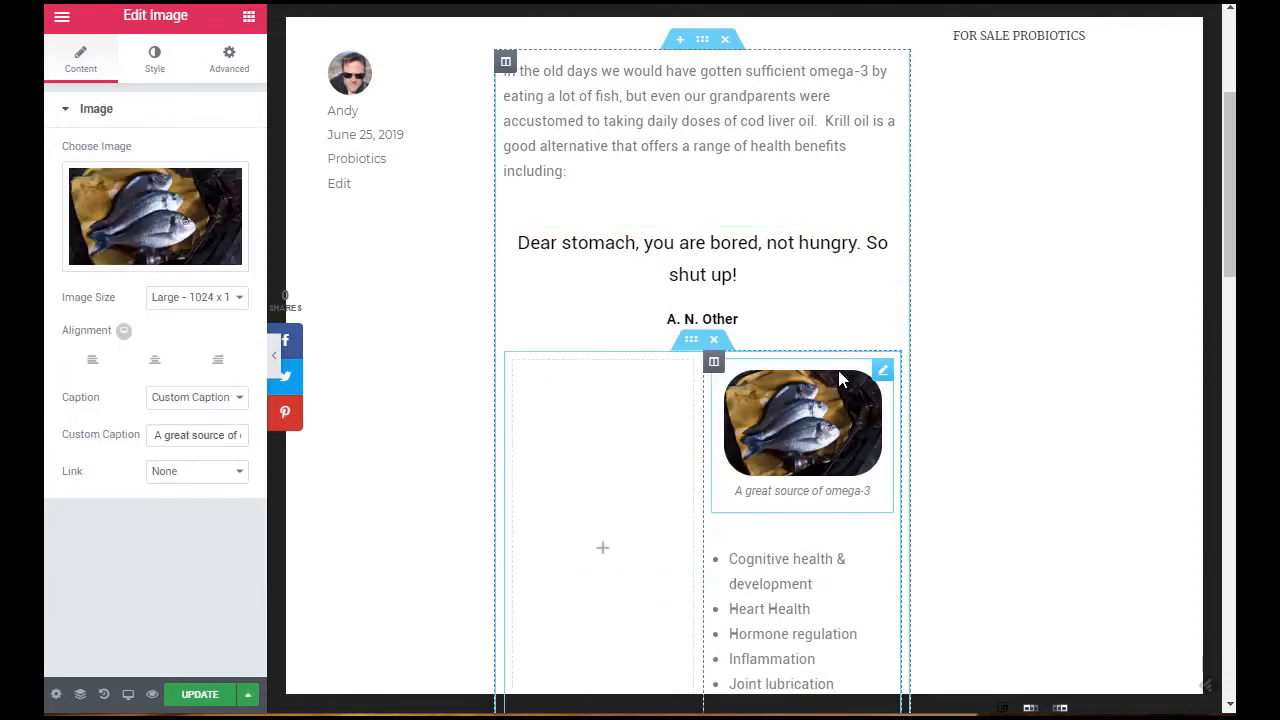
pyautogui.moveTo(882, 543); pyautogui.dragTo(566, 383)
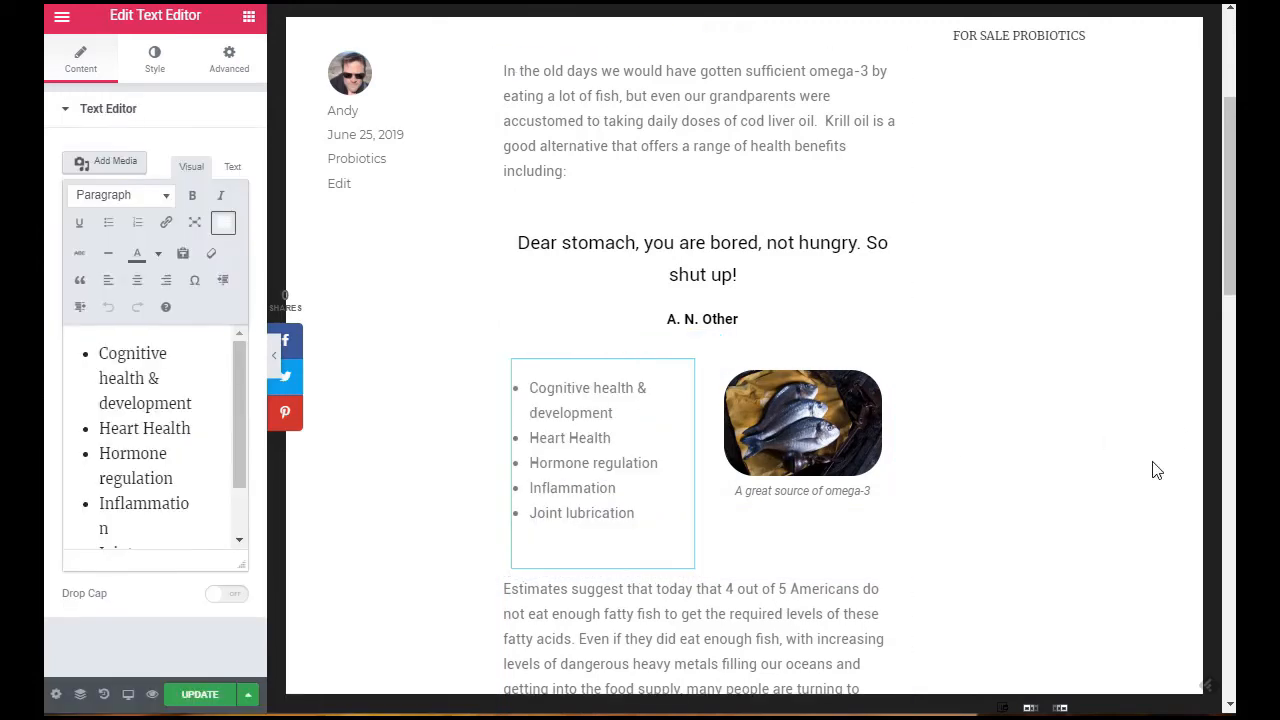
pyautogui.click(1036, 475)
# Step: Update the post to save the rearranged testimonial, list and image
pyautogui.scroll(-3, 968, 309)
pyautogui.scroll(4, 968, 309)
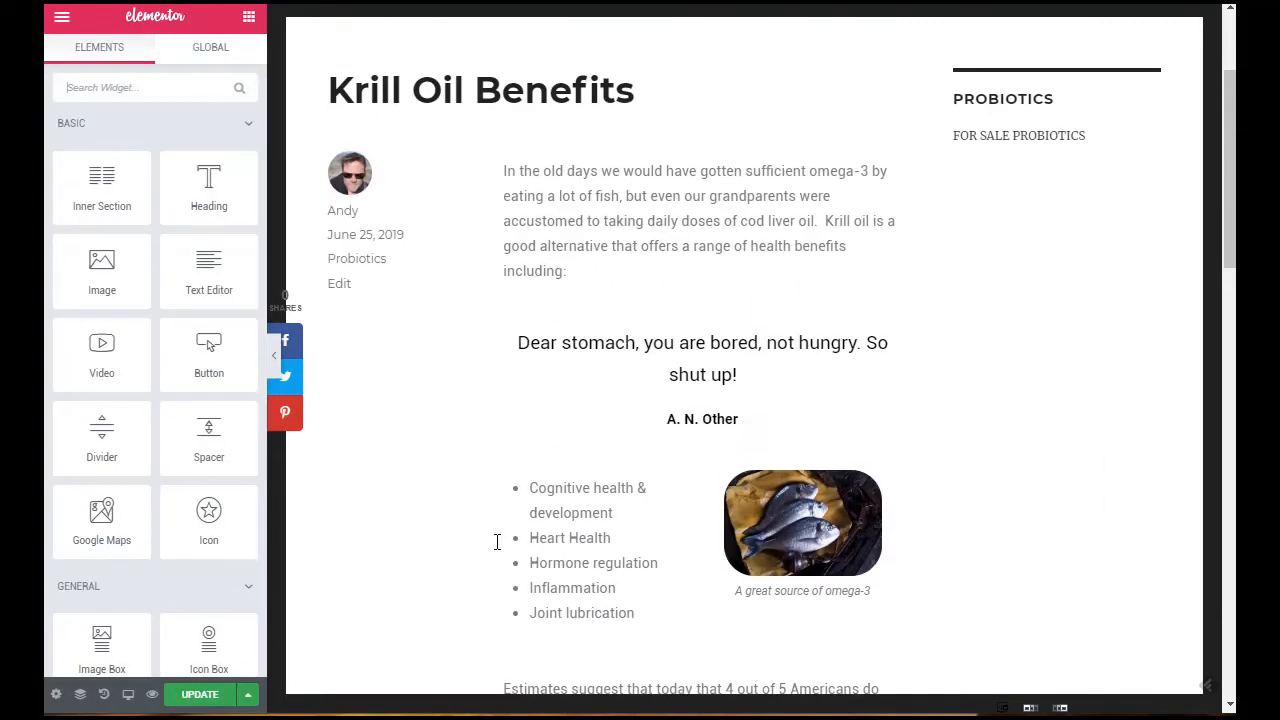
pyautogui.click(222, 694)
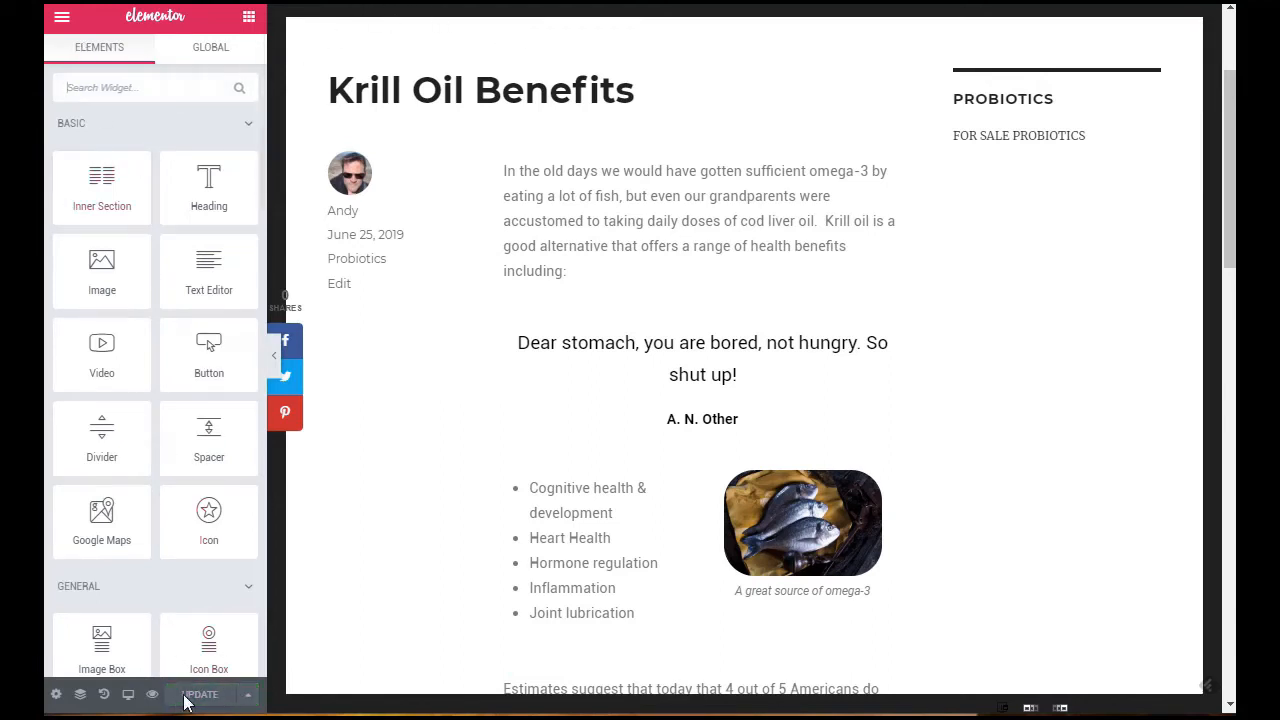
# Step: View the live page and examine the placement of the quote, benefits list and fish image
pyautogui.click(61, 19)
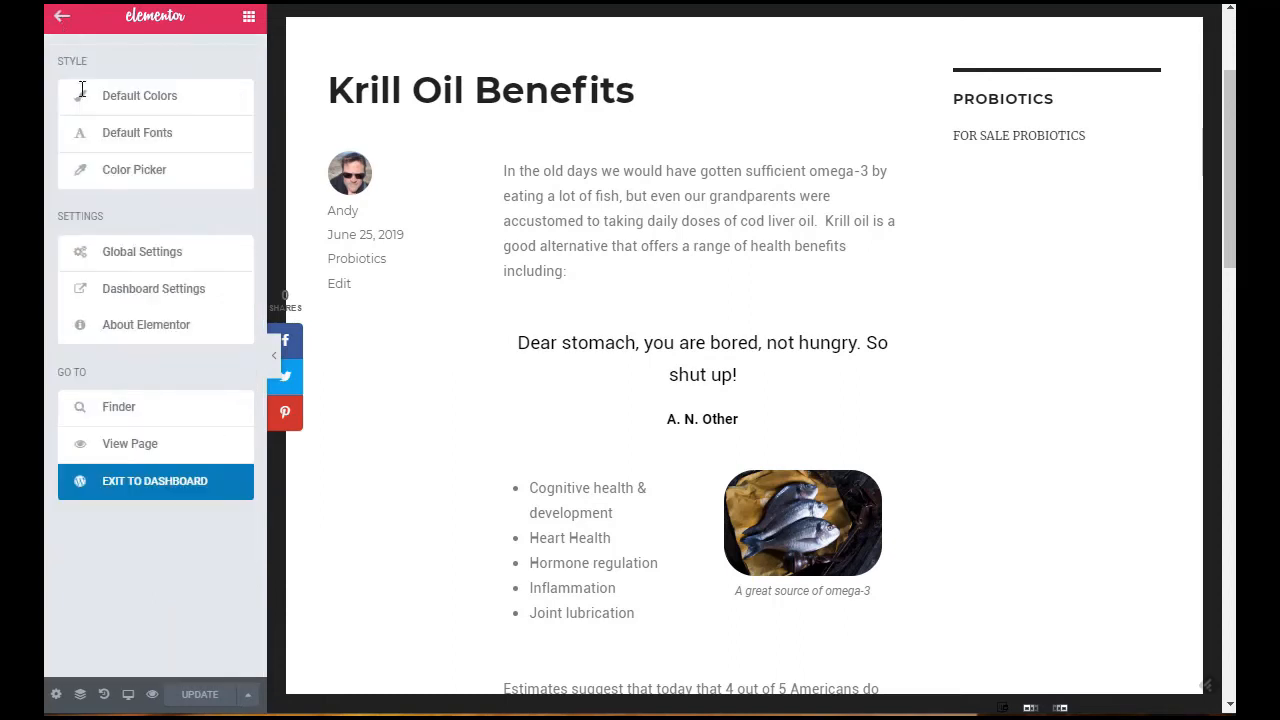
pyautogui.click(136, 452)
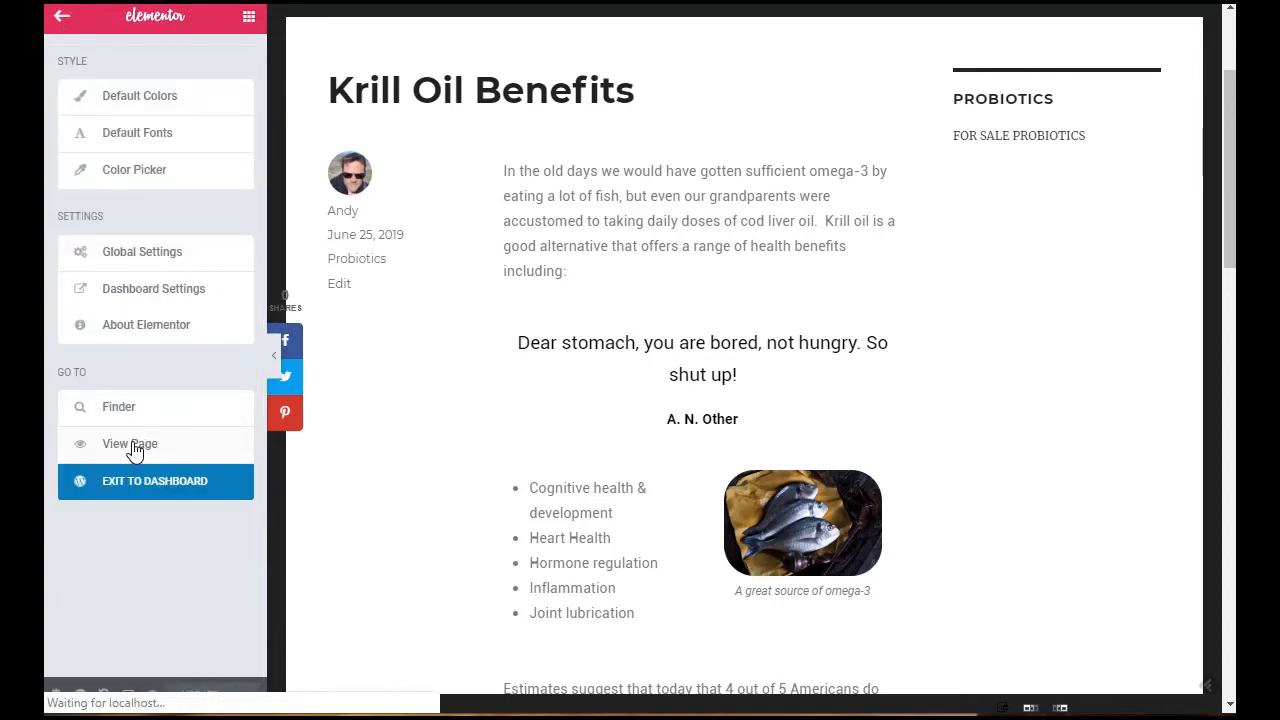
pyautogui.scroll(-3, 760, 195)
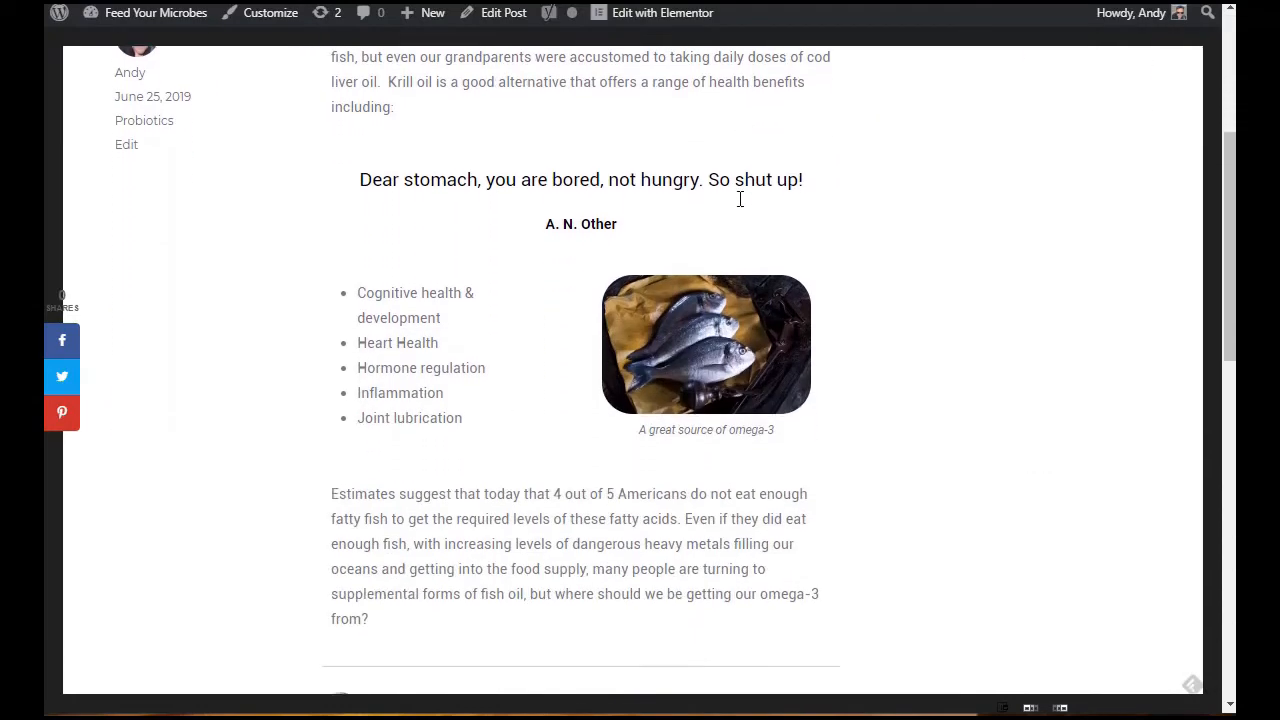
pyautogui.scroll(-2, 740, 199)
pyautogui.scroll(6, 740, 199)
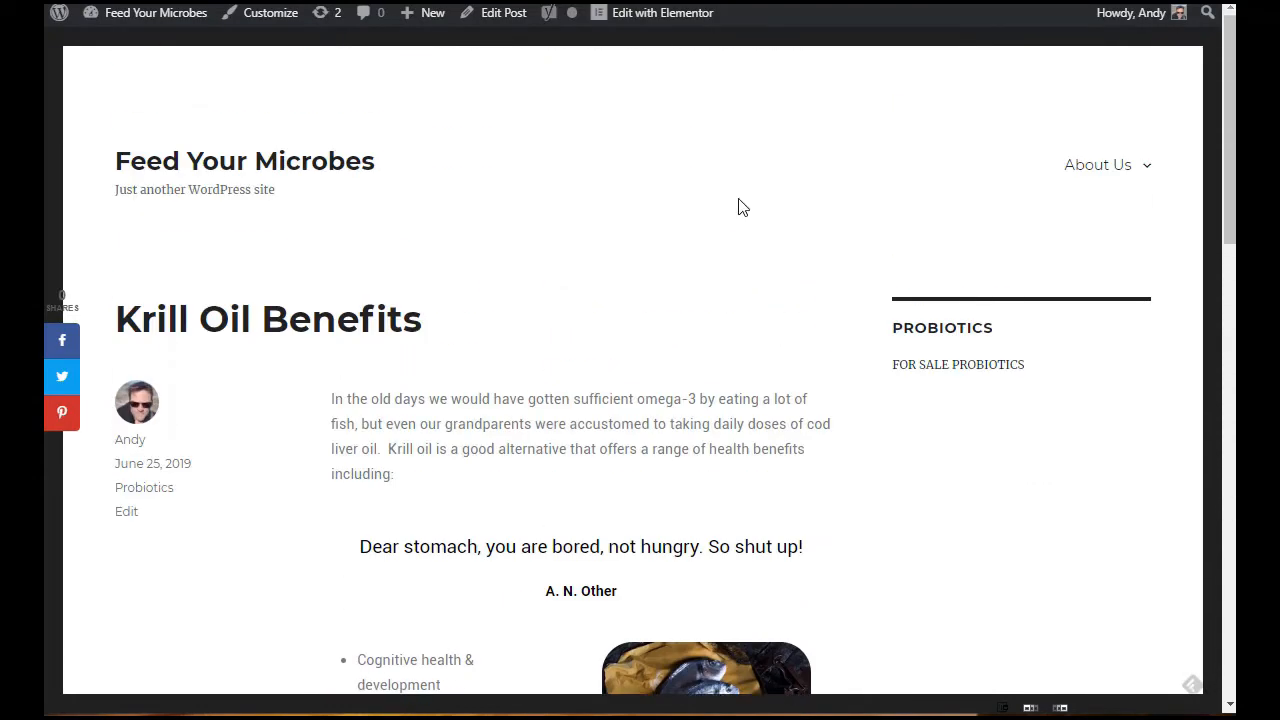
pyautogui.scroll(-2, 558, 244)
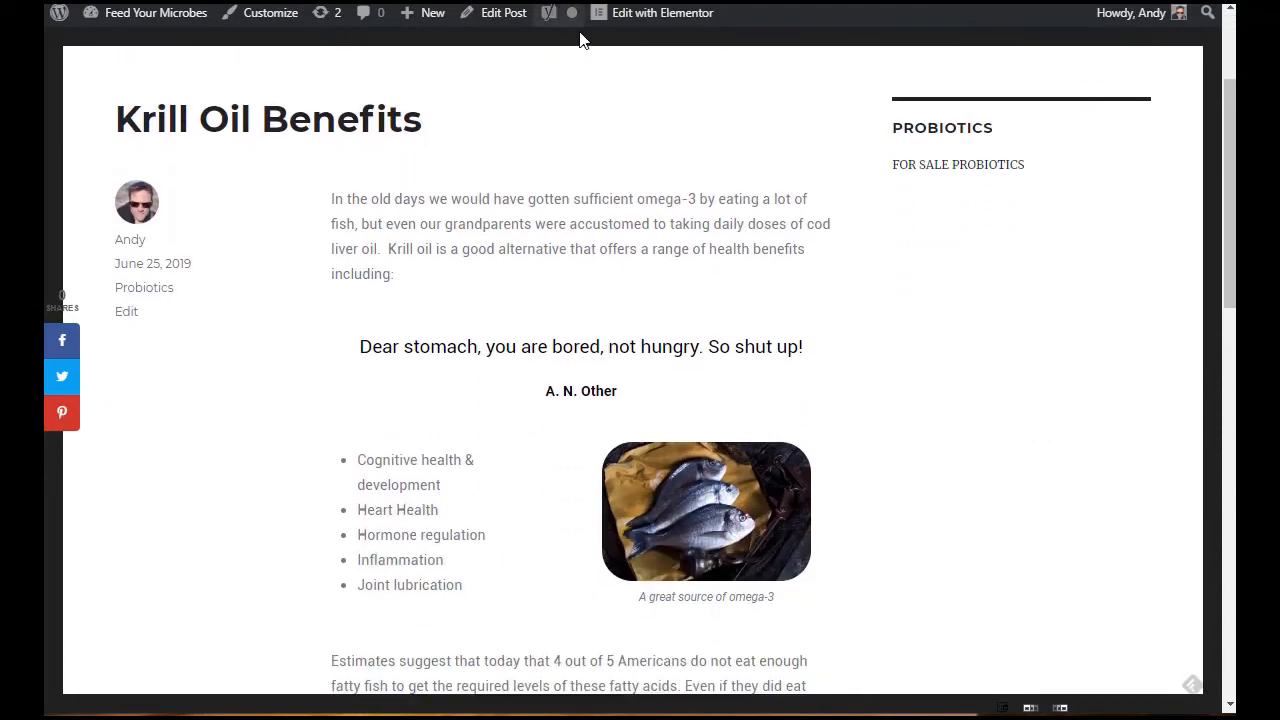
# Step: Reopen the Krill Oil Benefits post for editing in Elementor
pyautogui.click(641, 20)
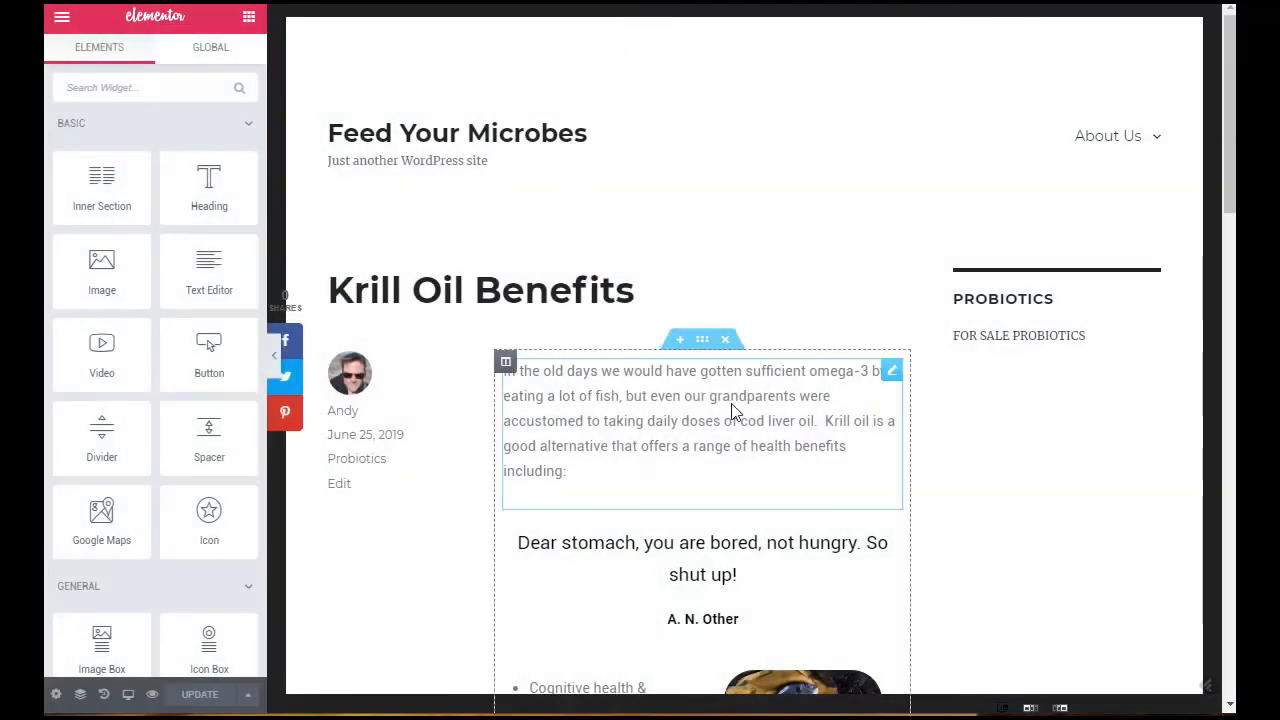
pyautogui.scroll(-8, 754, 331)
pyautogui.scroll(4, 755, 333)
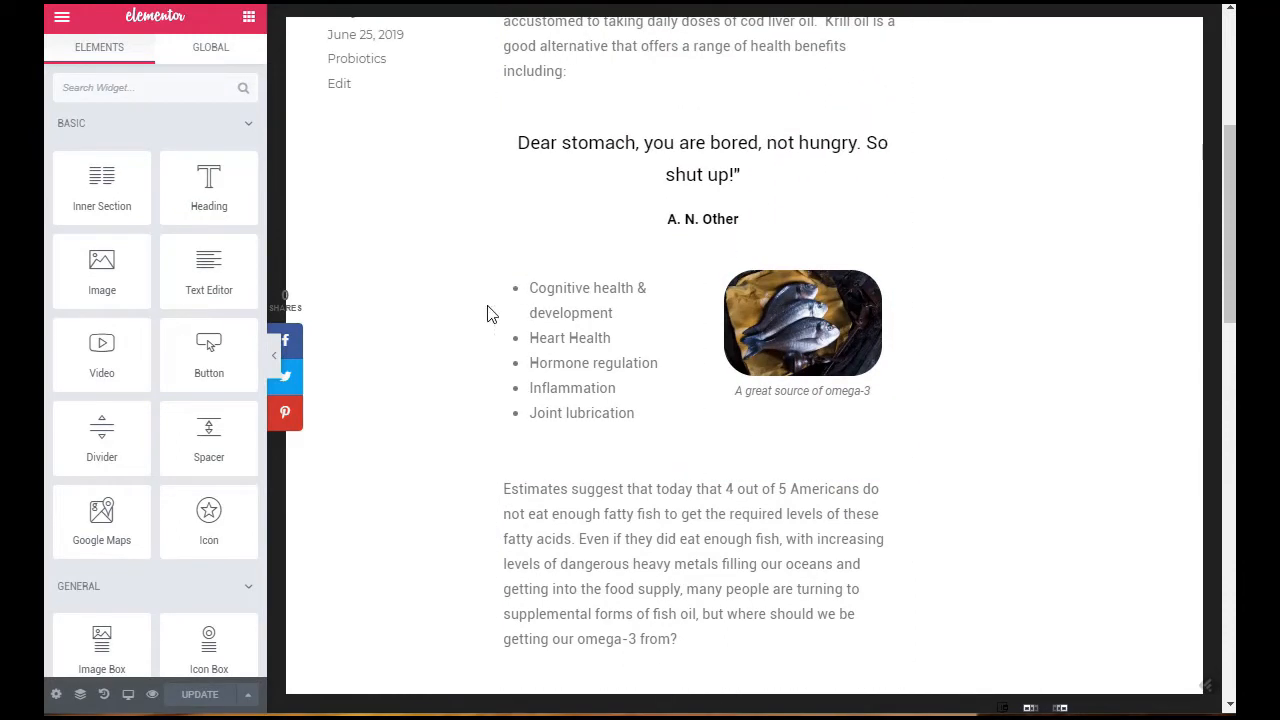
pyautogui.scroll(2, 800, 300)
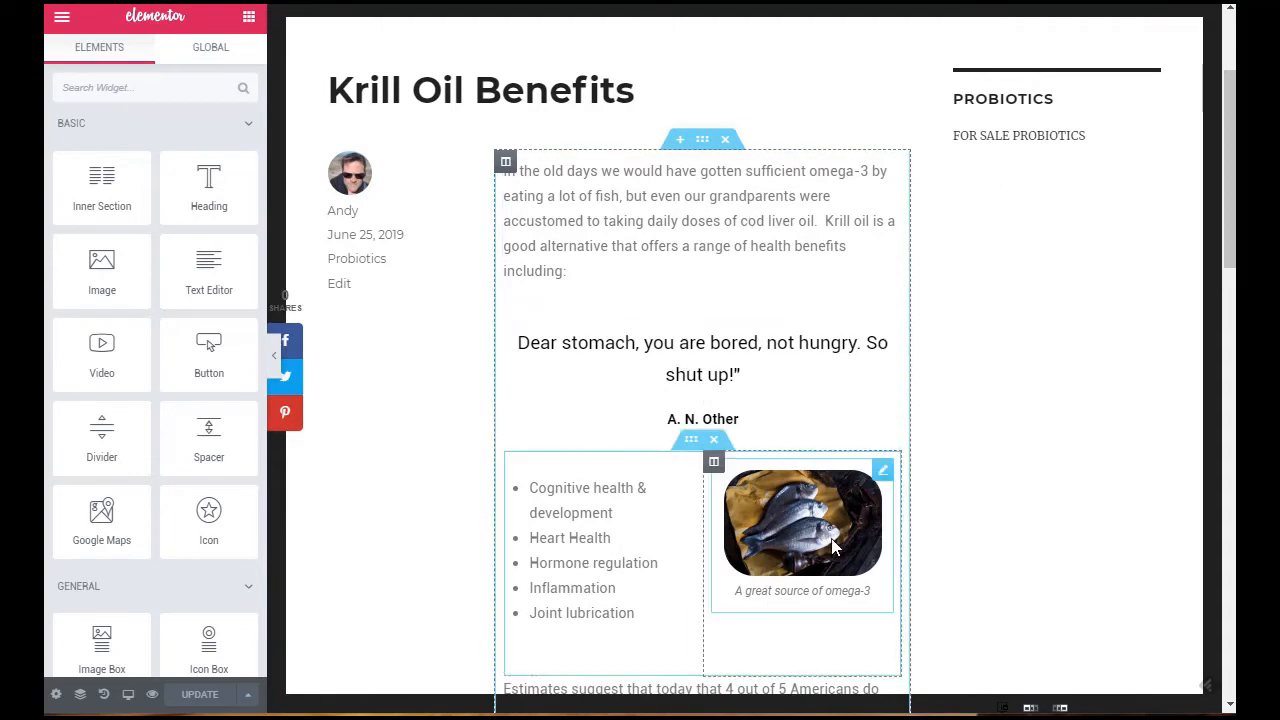
pyautogui.scroll(-3, 833, 545)
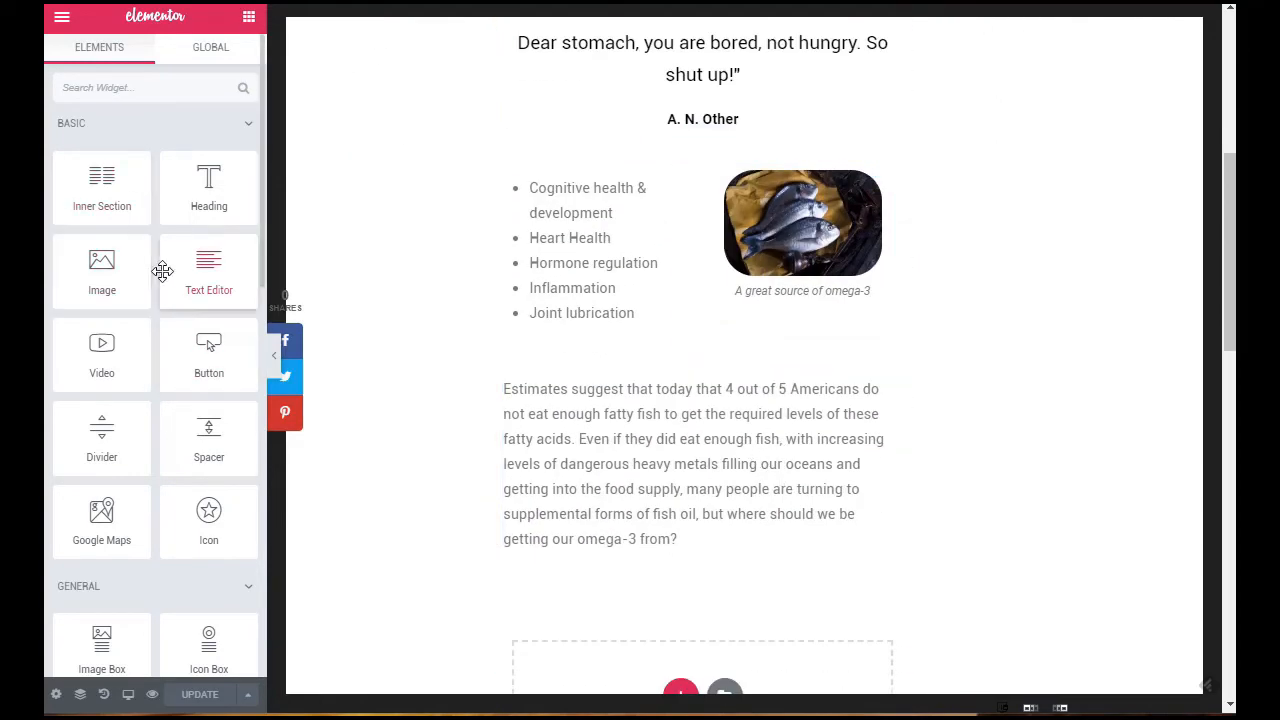
pyautogui.moveTo(207, 345); pyautogui.dragTo(580, 418)
pyautogui.rightClick(686, 403)
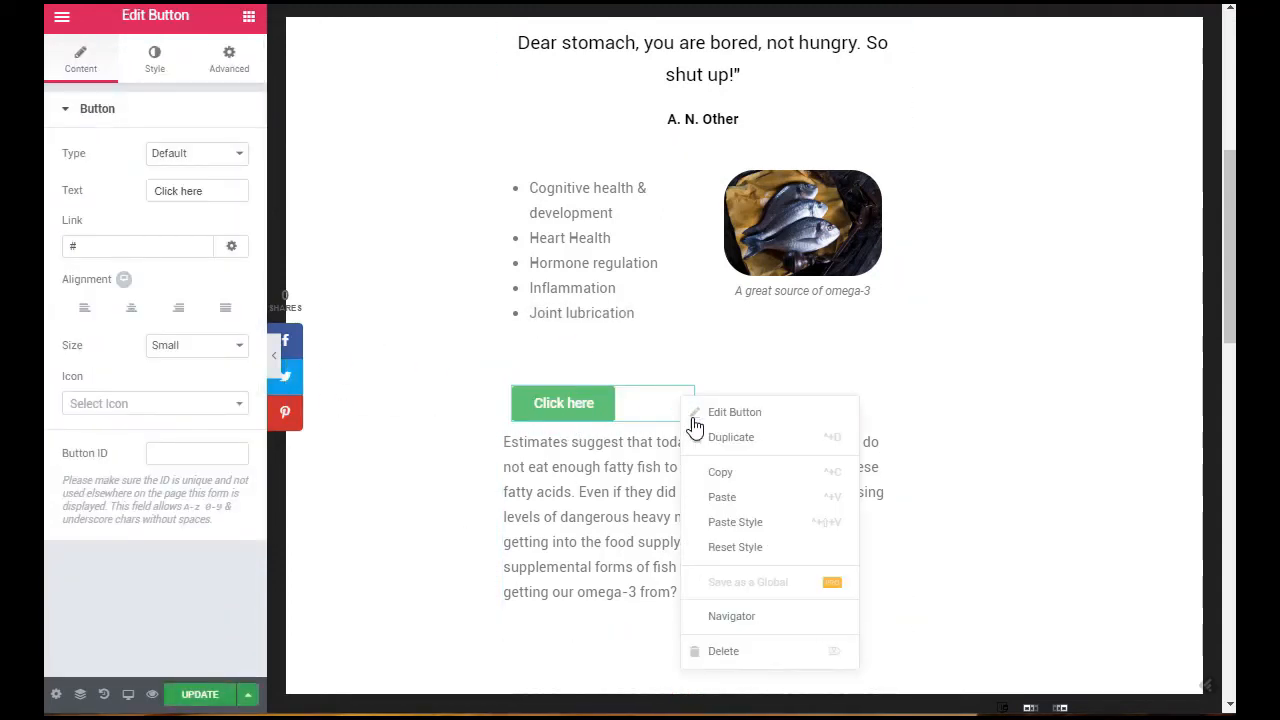
pyautogui.click(737, 660)
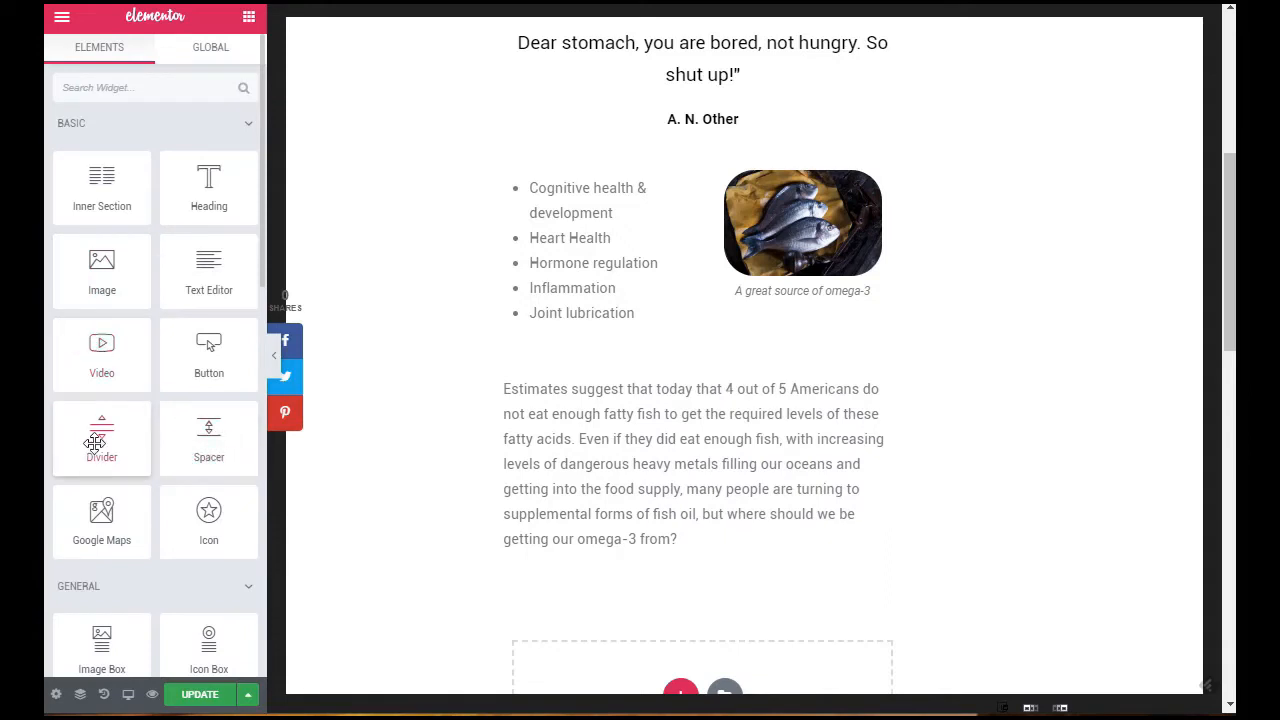
# Step: Add a solid full-width divider above the testimonial quote and another one directly below it
pyautogui.scroll(1, 505, 405)
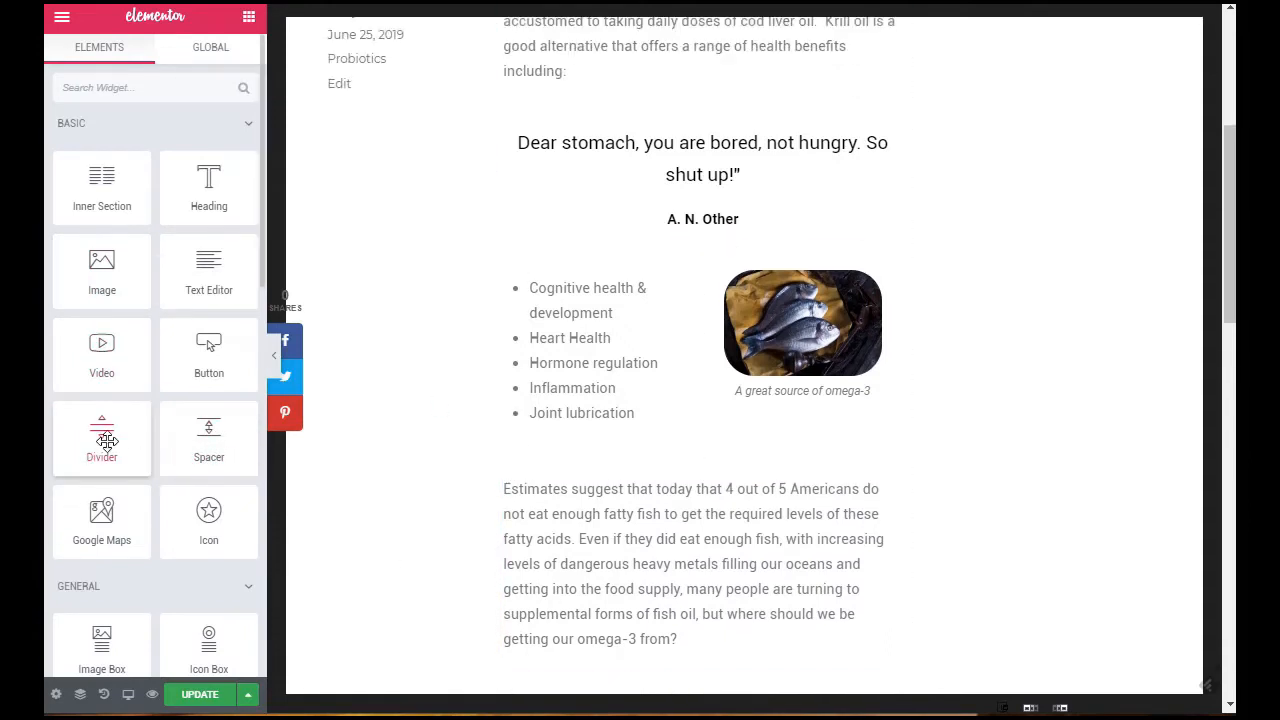
pyautogui.moveTo(102, 437); pyautogui.dragTo(671, 170)
pyautogui.click(249, 17)
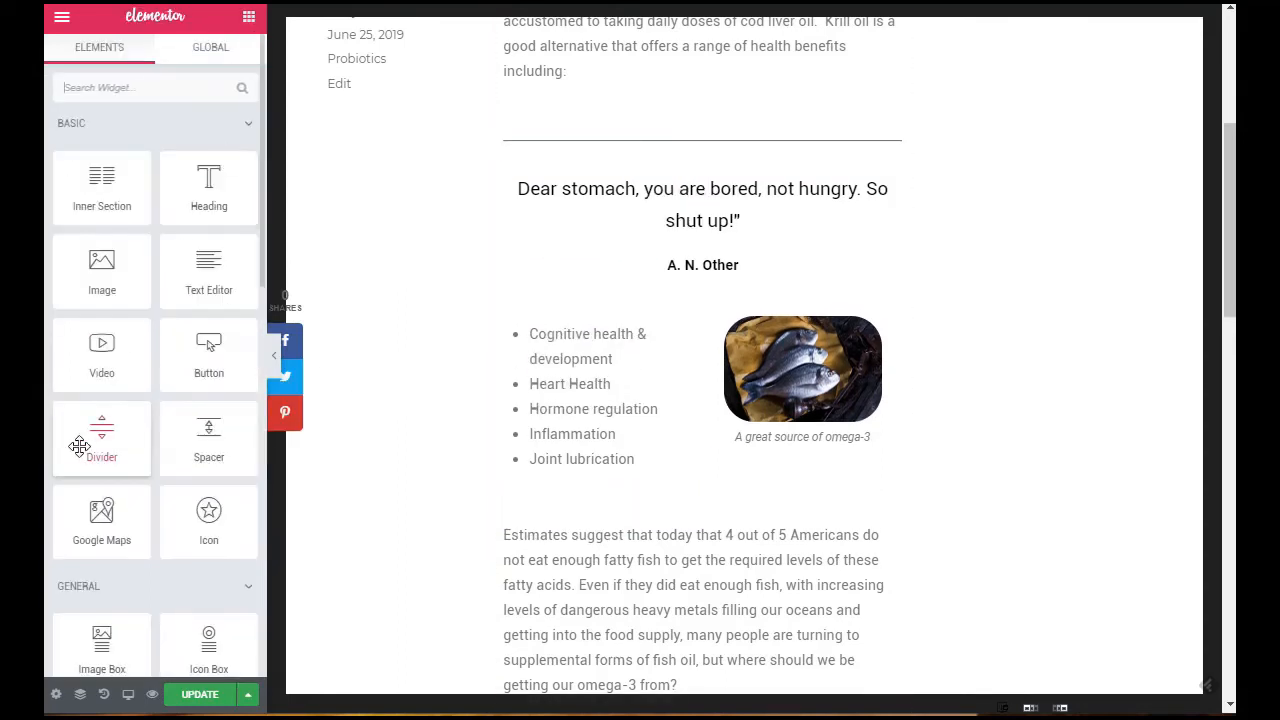
pyautogui.moveTo(108, 447); pyautogui.dragTo(716, 292)
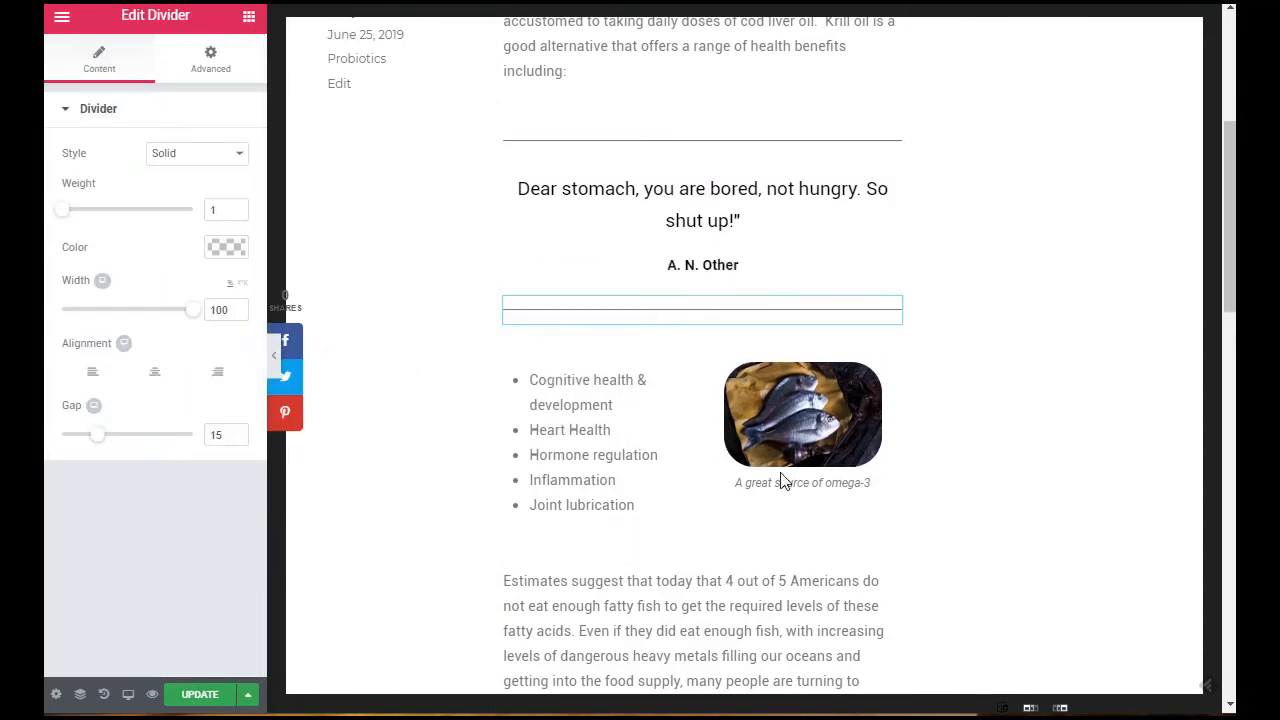
# Step: Add a spacer between the benefits list section and the closing paragraph and set its space to 10
pyautogui.scroll(-1, 486, 486)
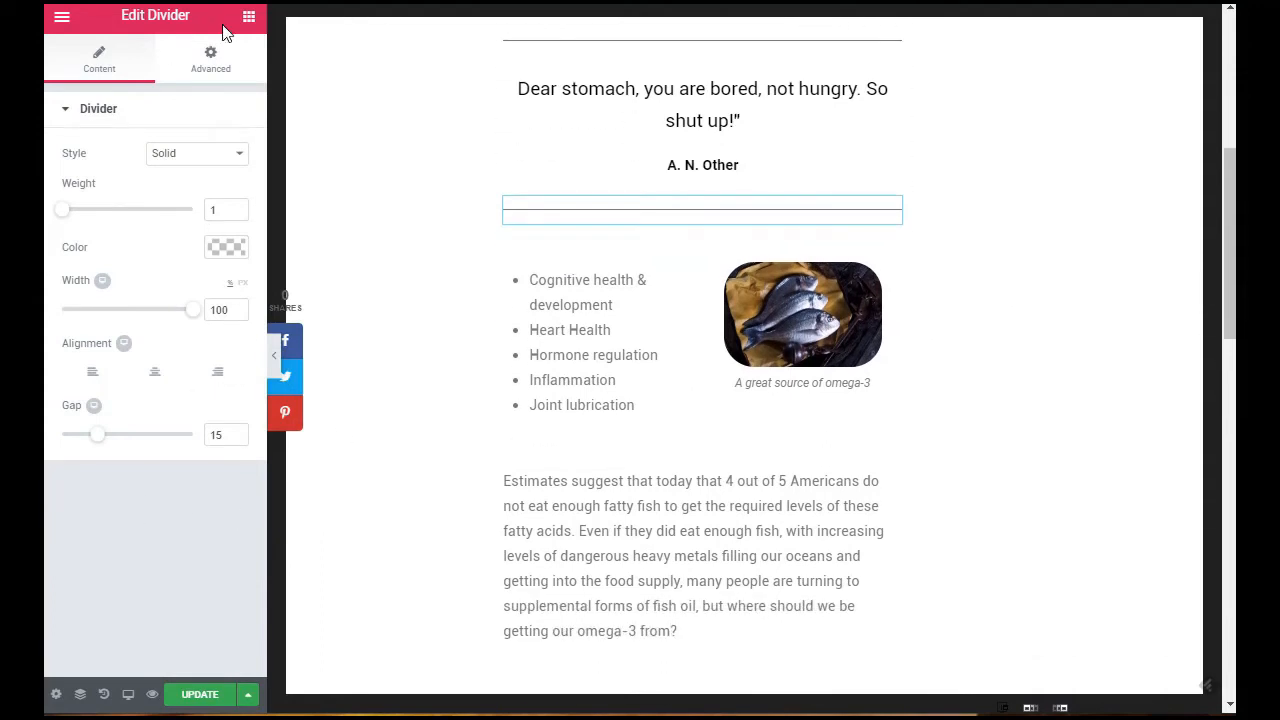
pyautogui.click(249, 17)
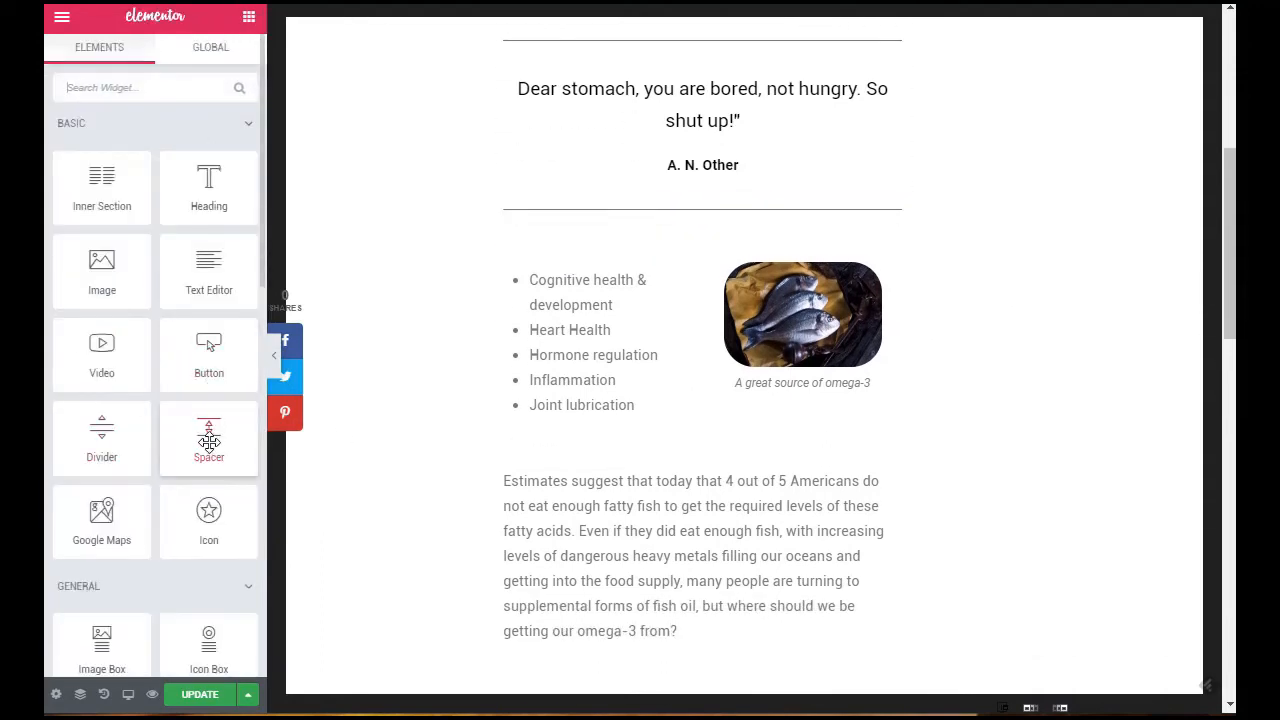
pyautogui.moveTo(209, 435); pyautogui.dragTo(680, 505)
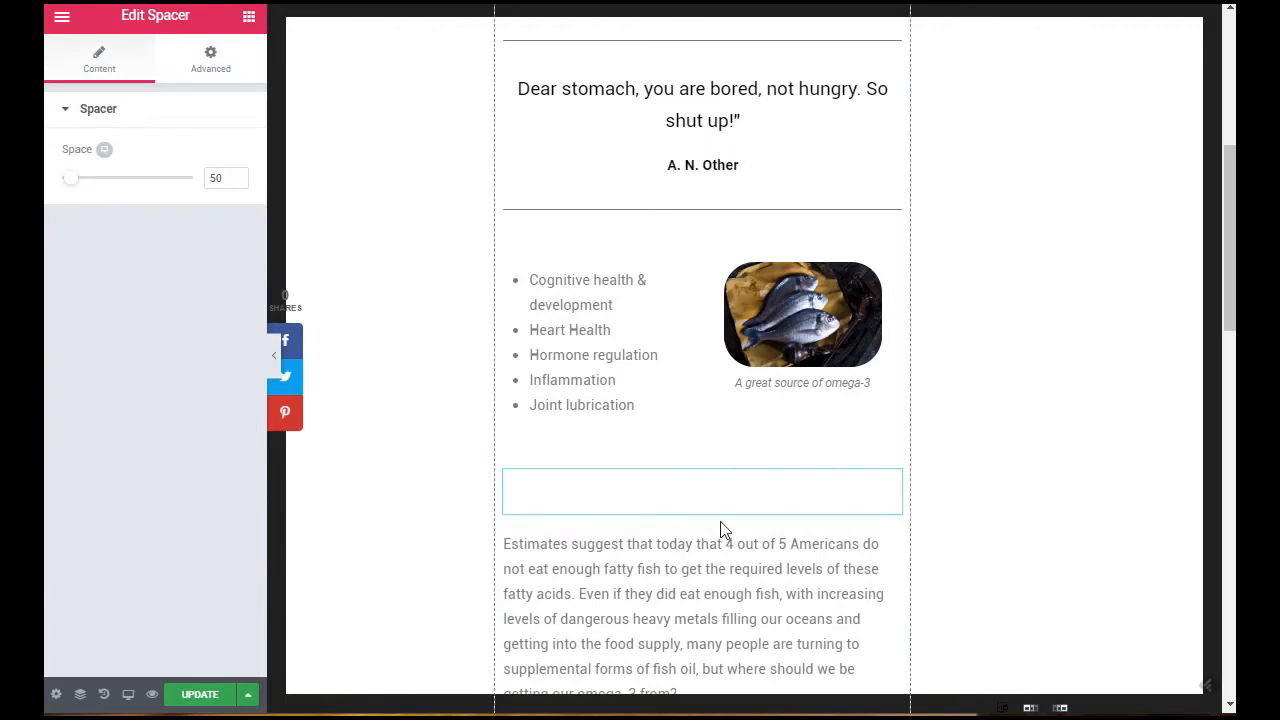
pyautogui.moveTo(77, 183); pyautogui.dragTo(52, 190)
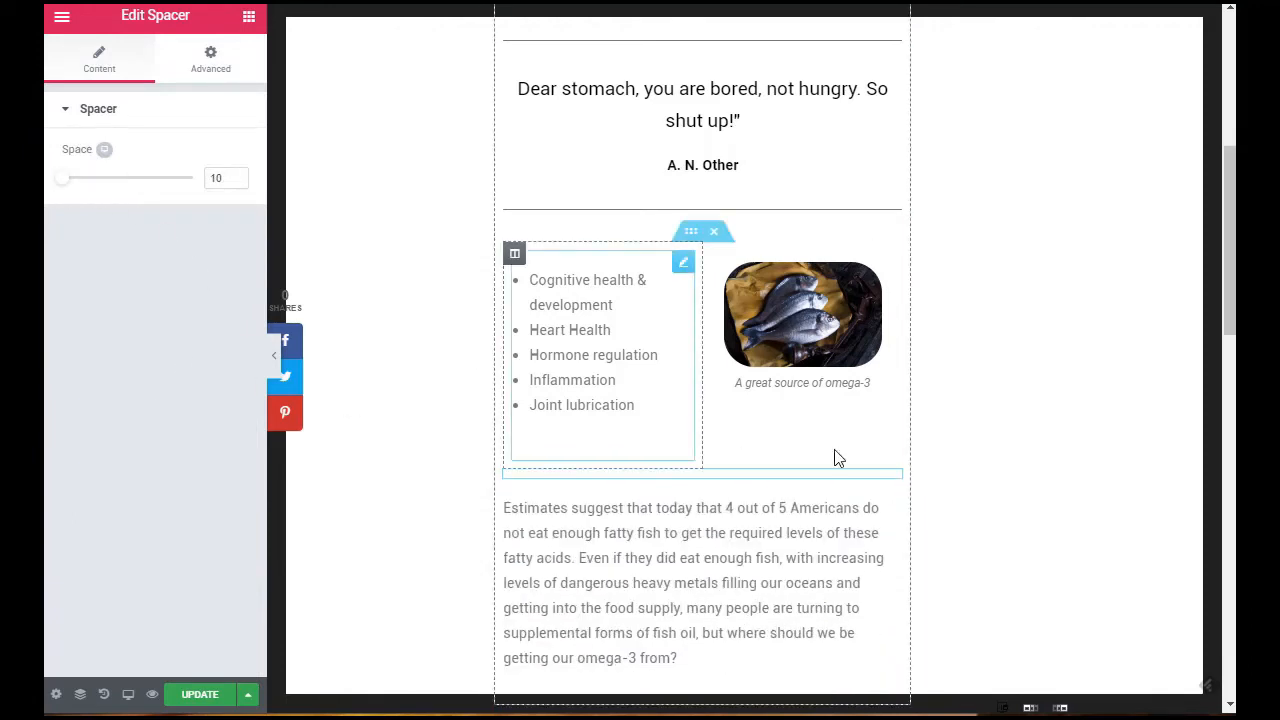
pyautogui.rightClick(892, 484)
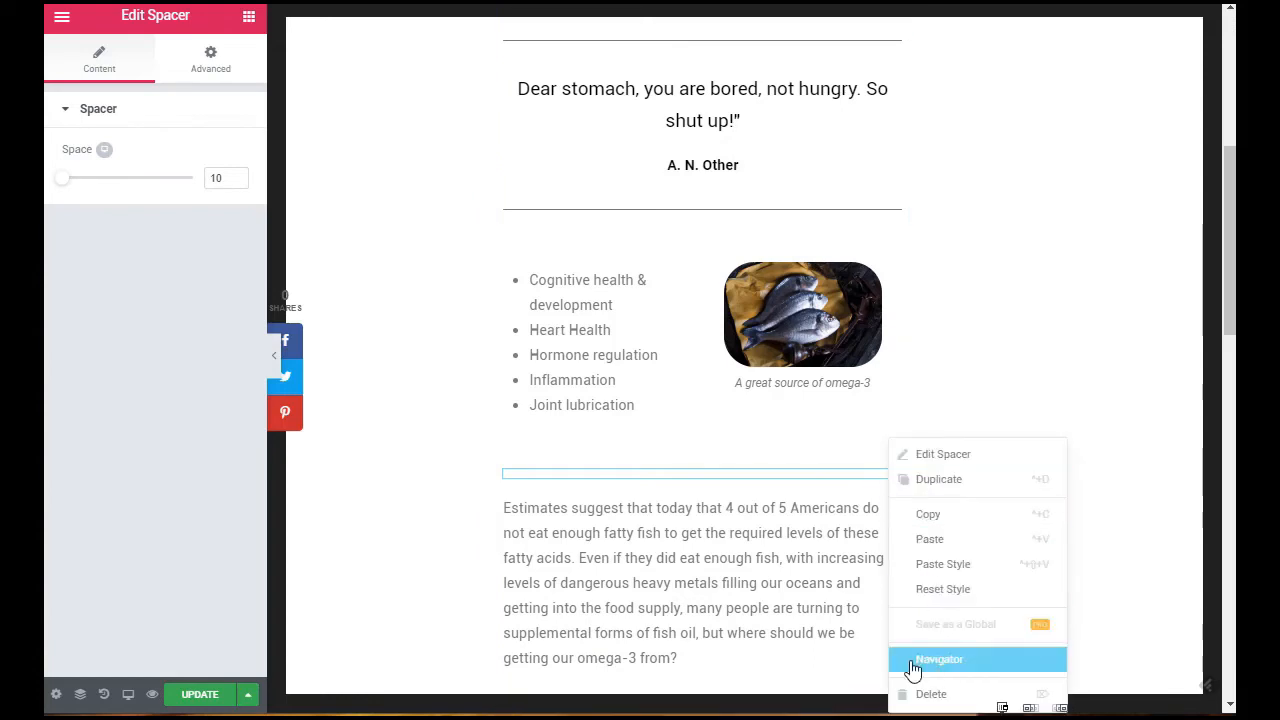
pyautogui.click(800, 486)
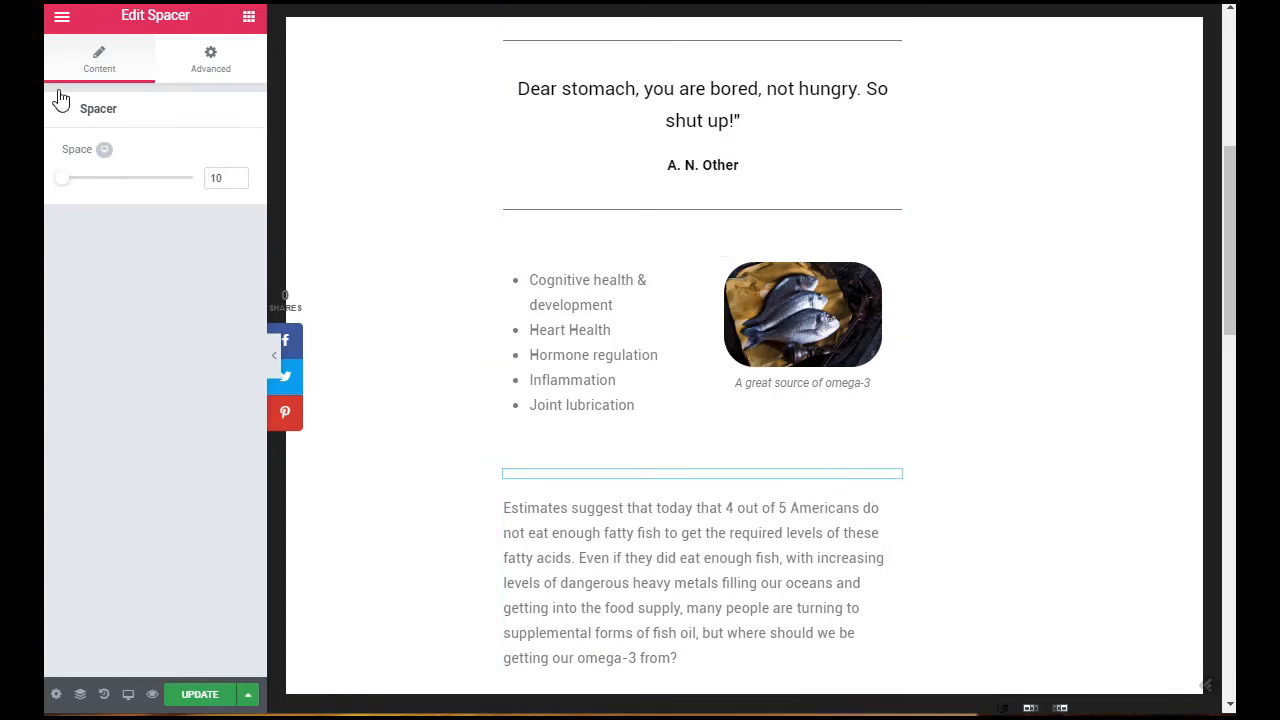
pyautogui.click(178, 58)
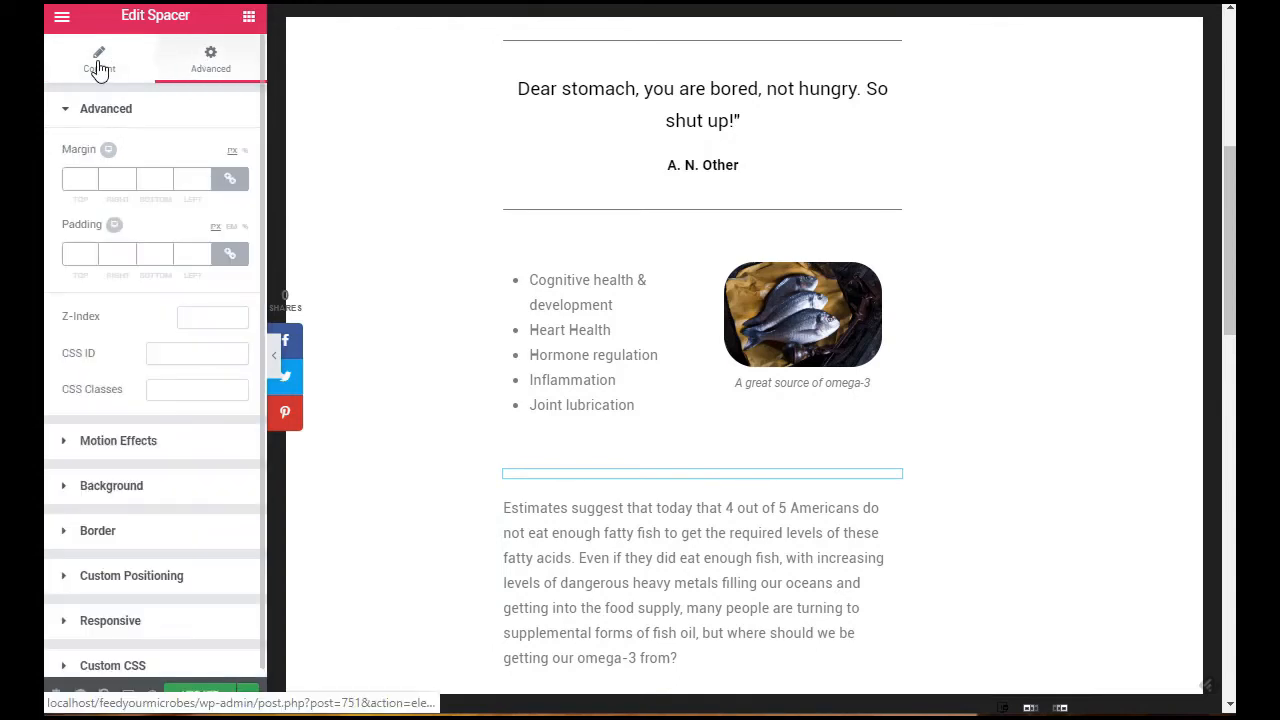
pyautogui.click(96, 66)
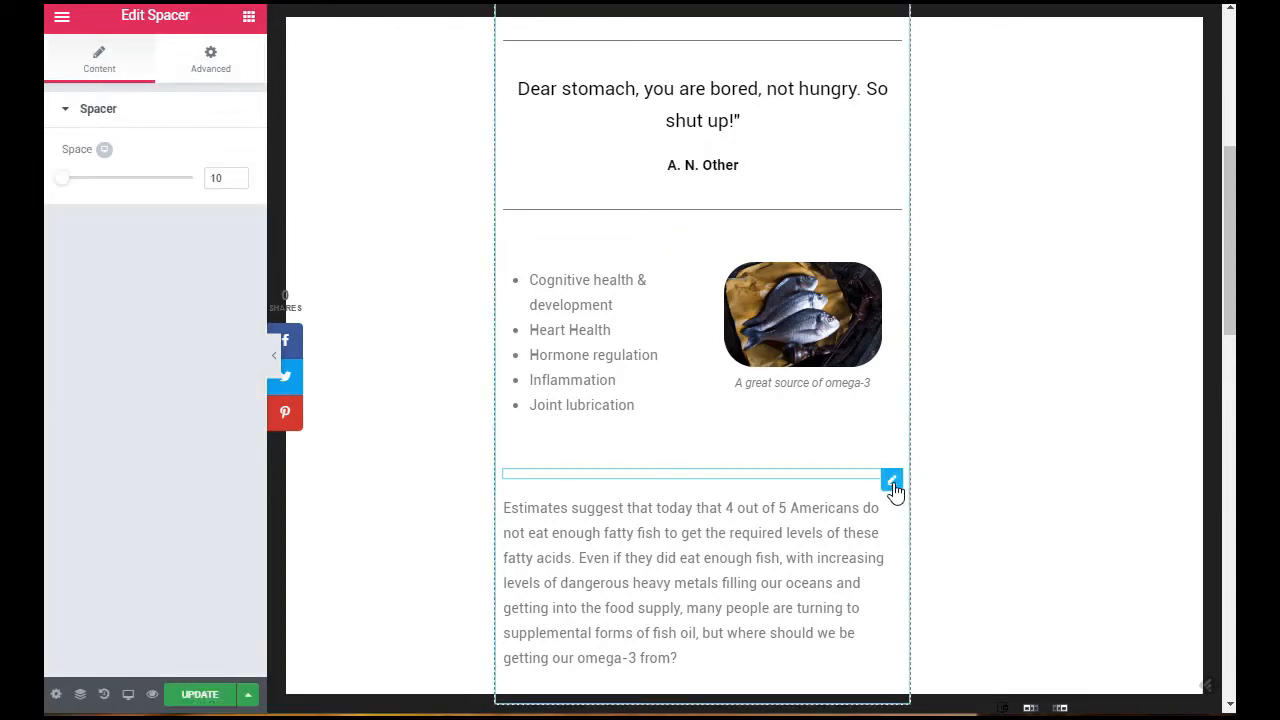
# Step: Open the available actions for the spacer above the closing paragraph
pyautogui.rightClick(893, 487)
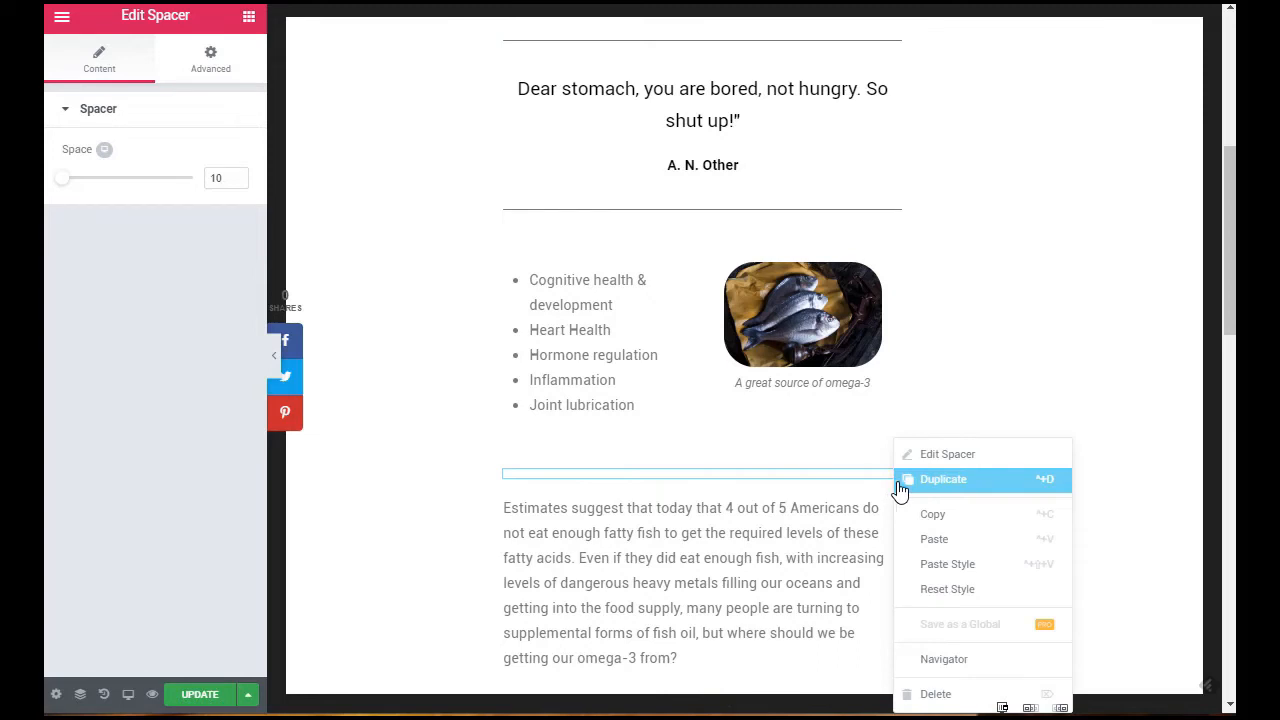
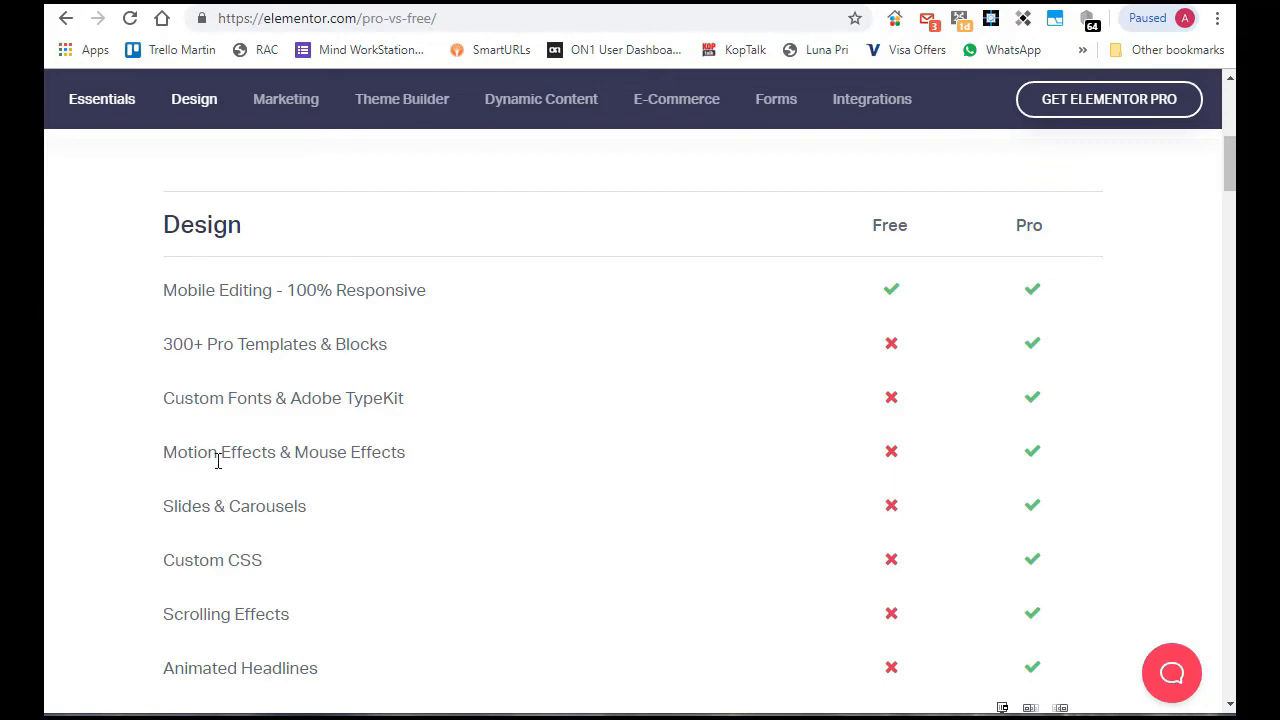
# Step: Examine which Design and Marketing features the free and Pro versions offer on the Elementor comparison page
pyautogui.scroll(-2, 571, 510)
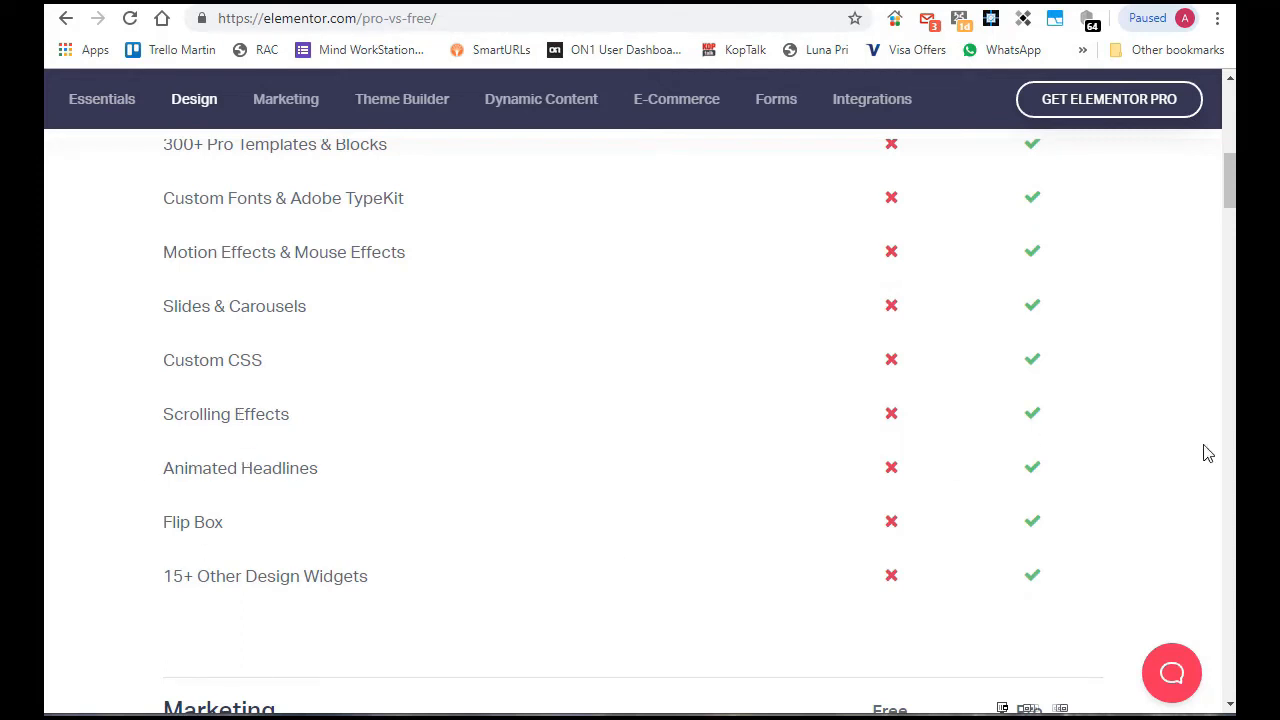
pyautogui.scroll(-3, 1094, 383)
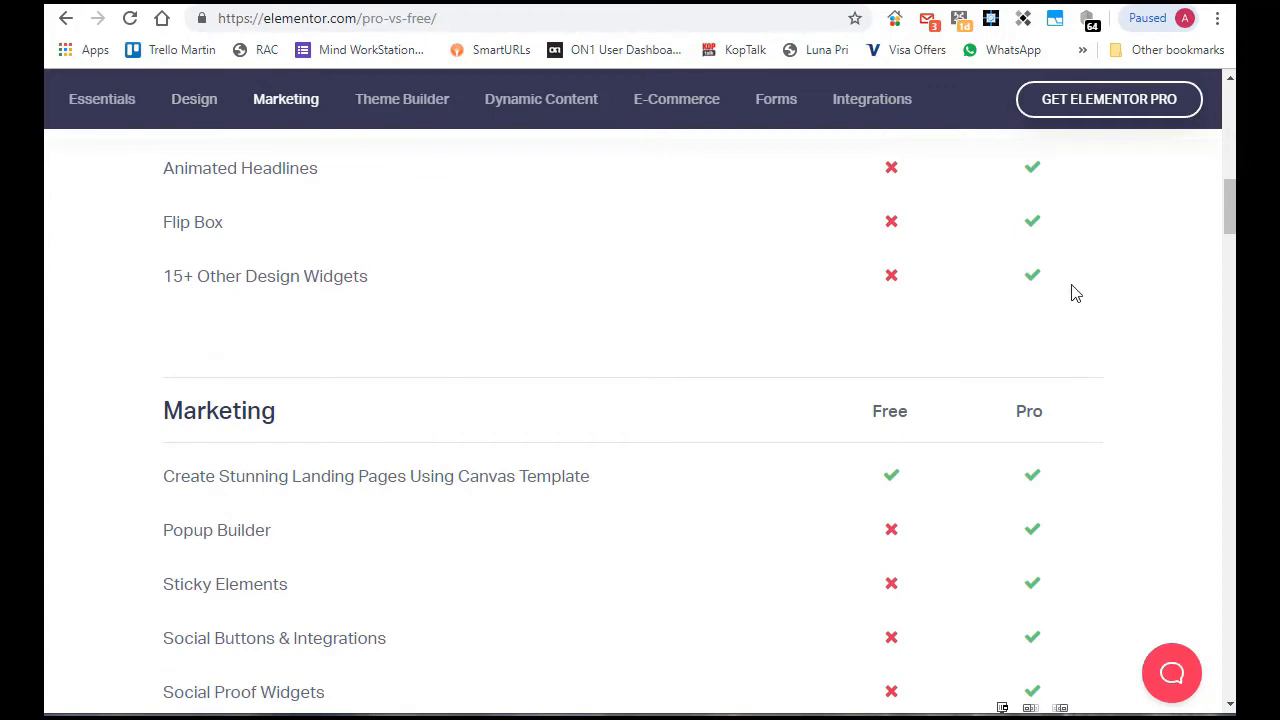
pyautogui.scroll(-3, 1071, 291)
pyautogui.scroll(1, 1071, 291)
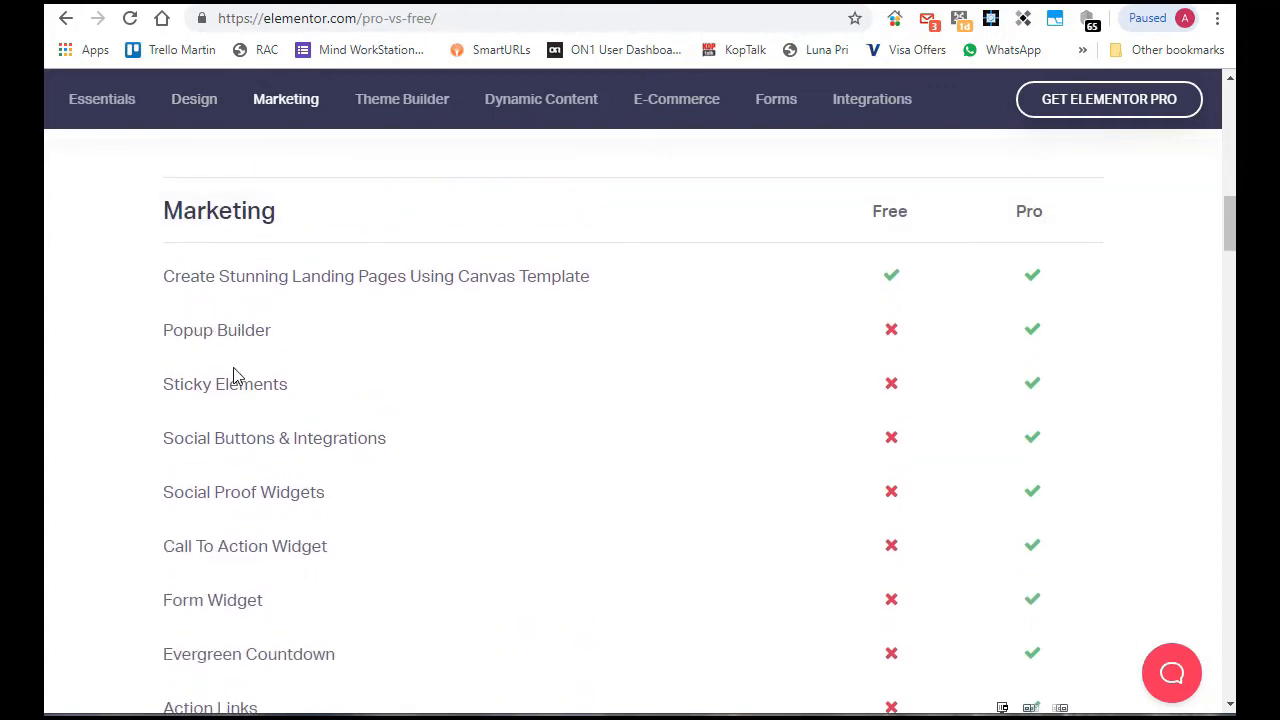
pyautogui.scroll(-1, 1158, 293)
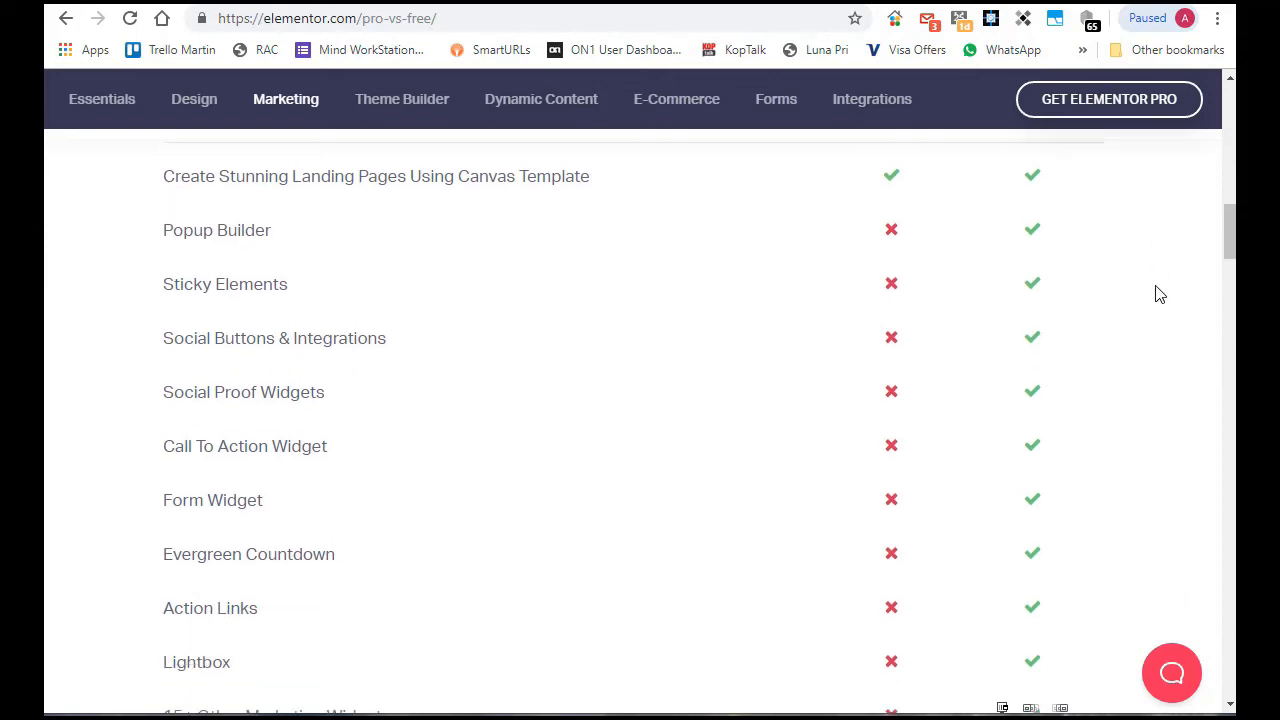
pyautogui.scroll(-1, 1158, 293)
pyautogui.scroll(-5, 1158, 293)
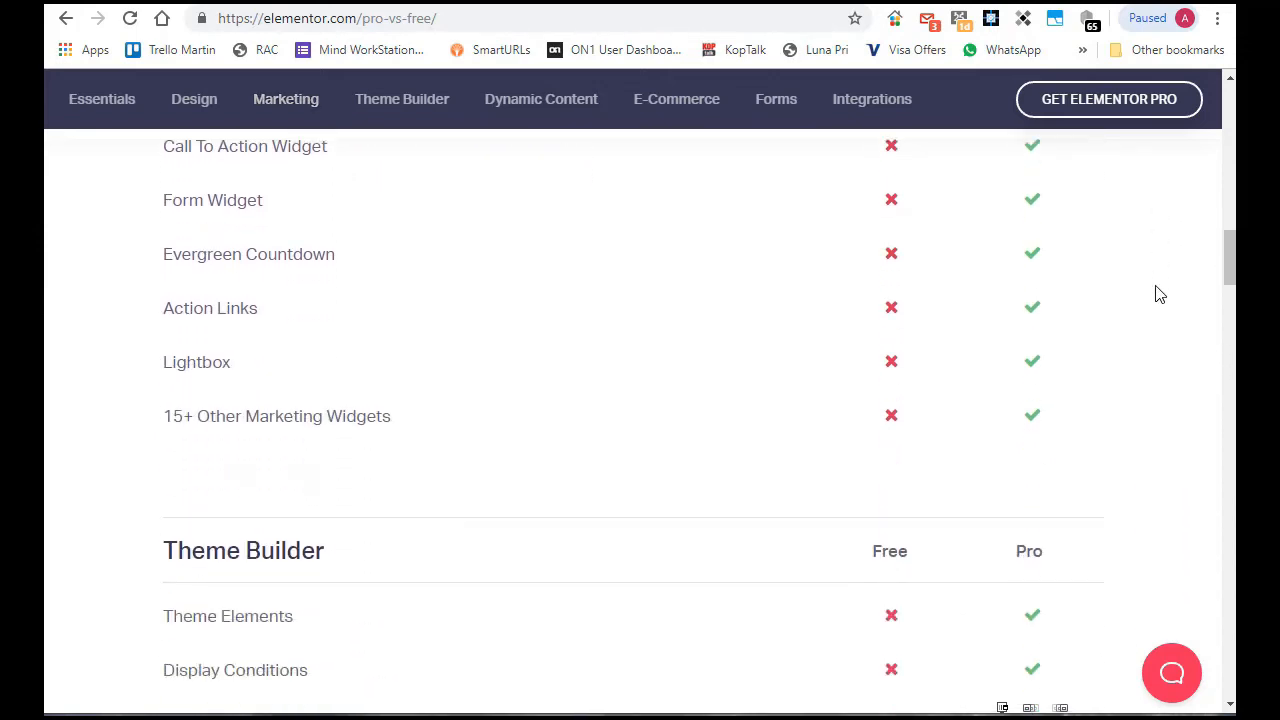
pyautogui.scroll(-1, 1158, 293)
# Step: Compare free and Pro availability of the Theme Builder, Dynamic Content, E-Commerce, Forms and Integrations features
pyautogui.scroll(1, 1158, 293)
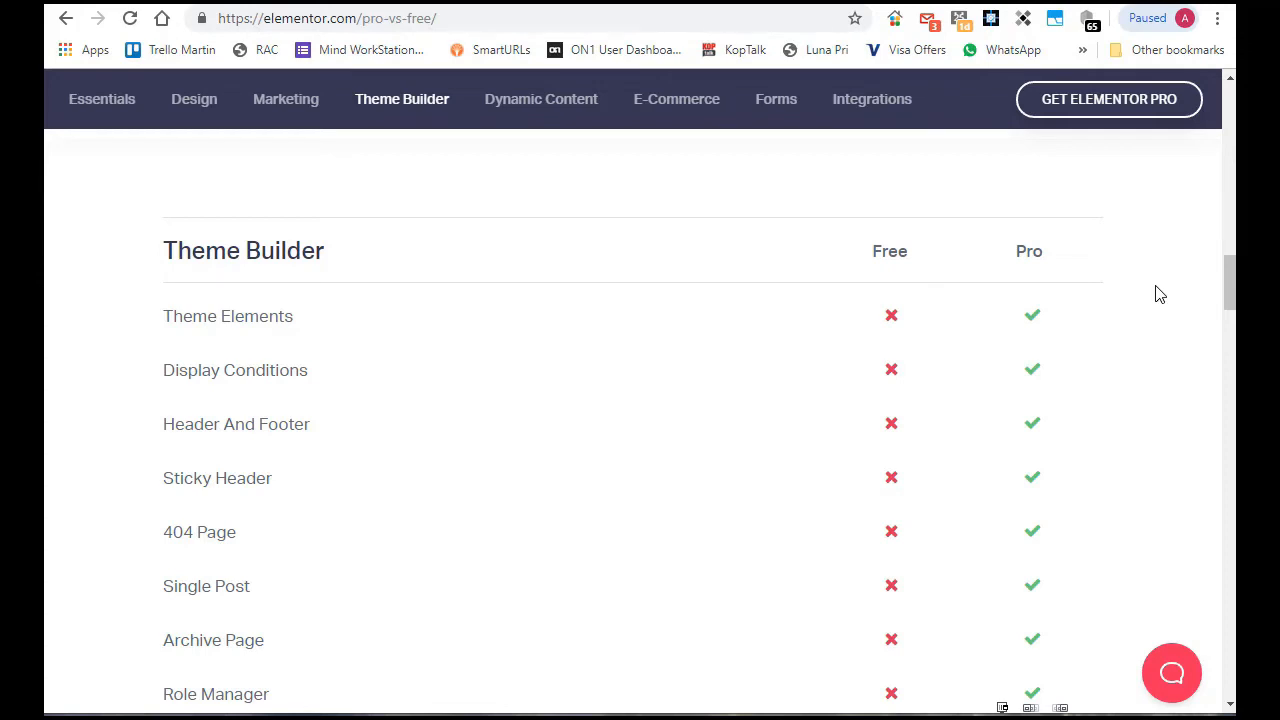
pyautogui.scroll(-2, 751, 289)
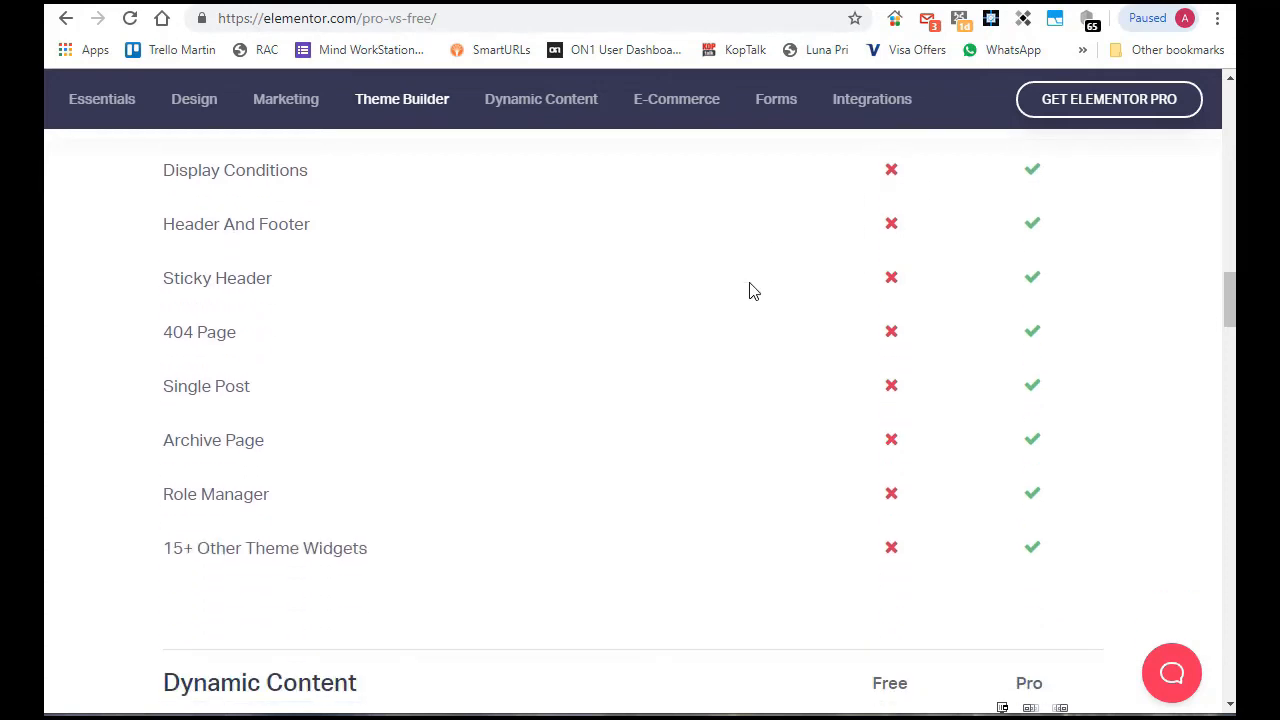
pyautogui.scroll(-4, 1135, 312)
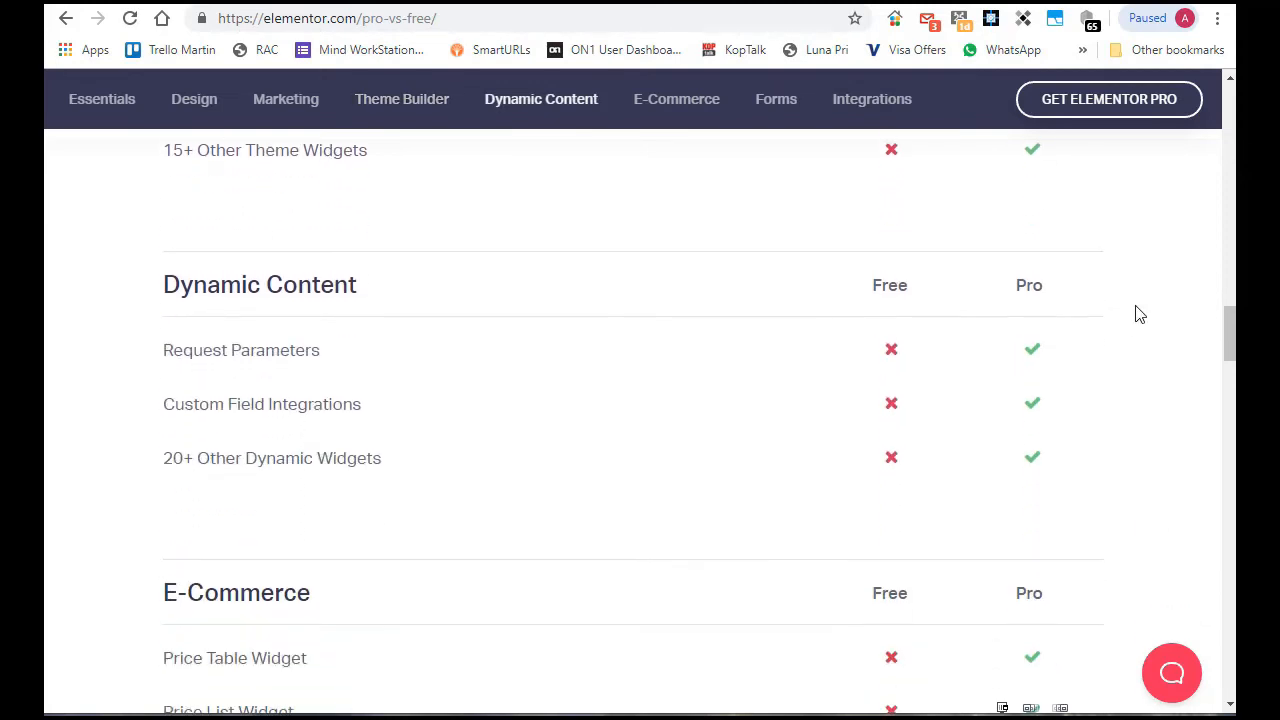
pyautogui.scroll(-7, 1135, 314)
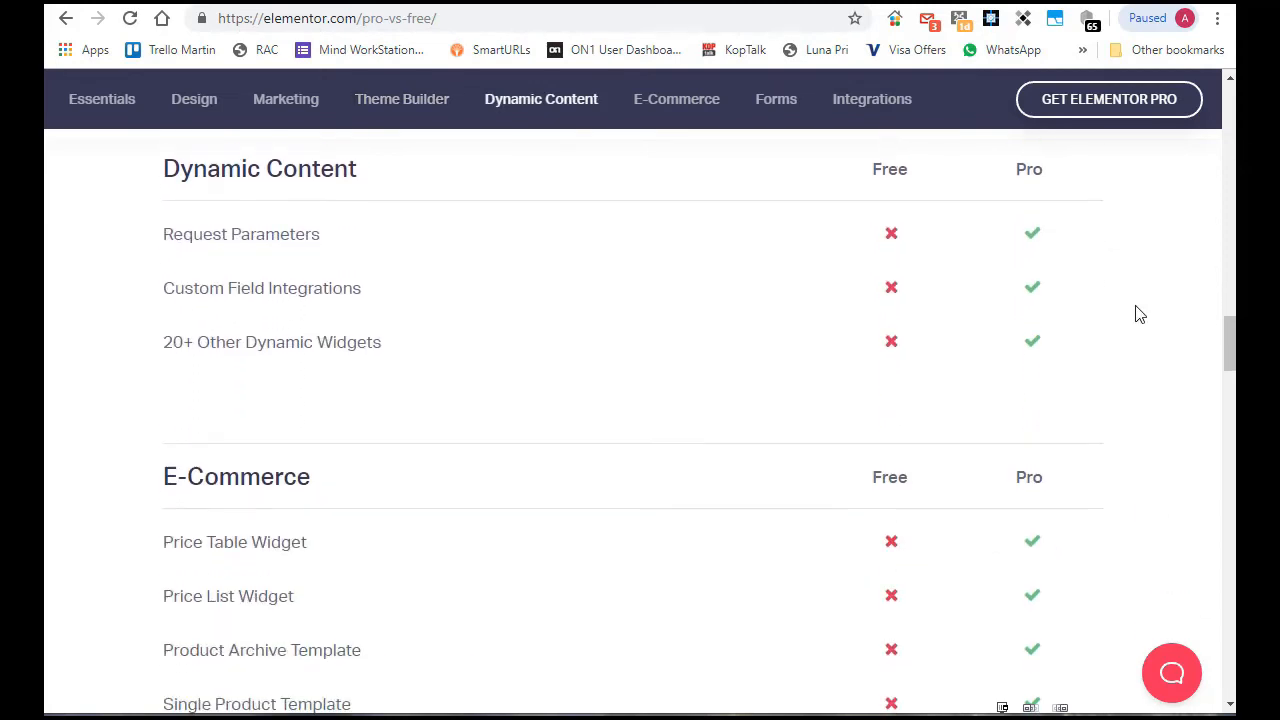
pyautogui.scroll(-11, 1138, 314)
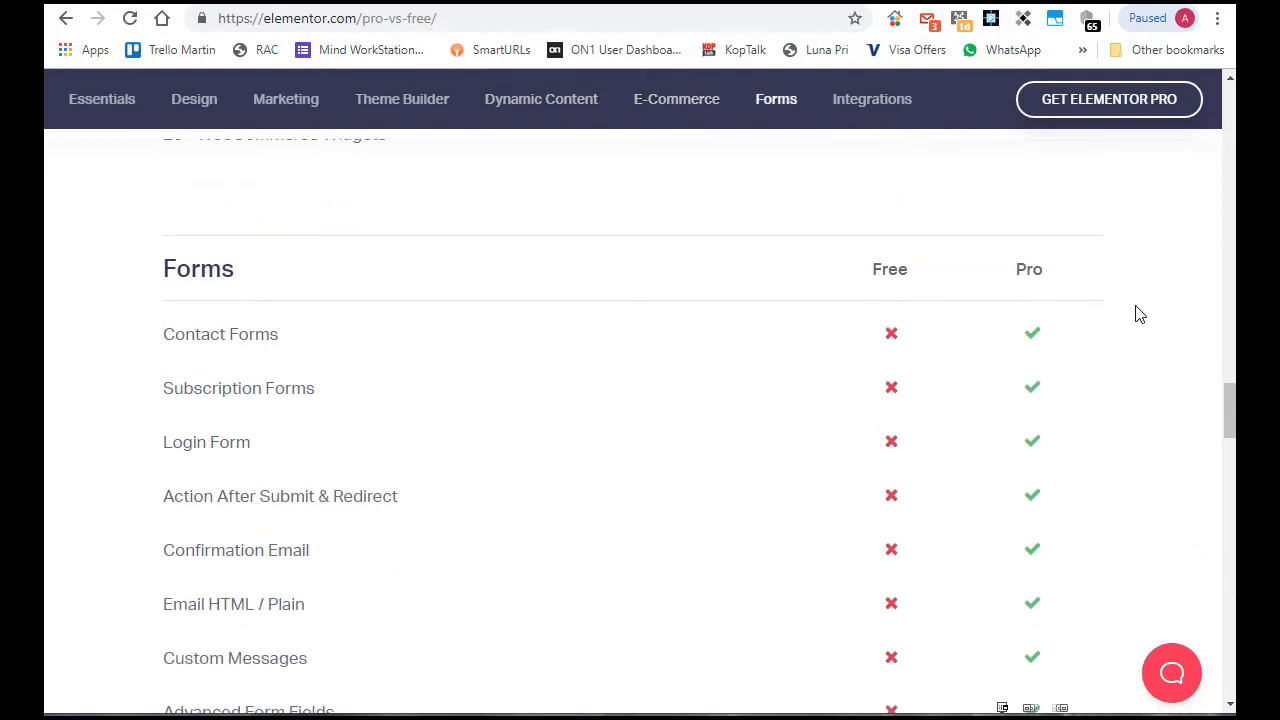
pyautogui.scroll(-5, 1137, 314)
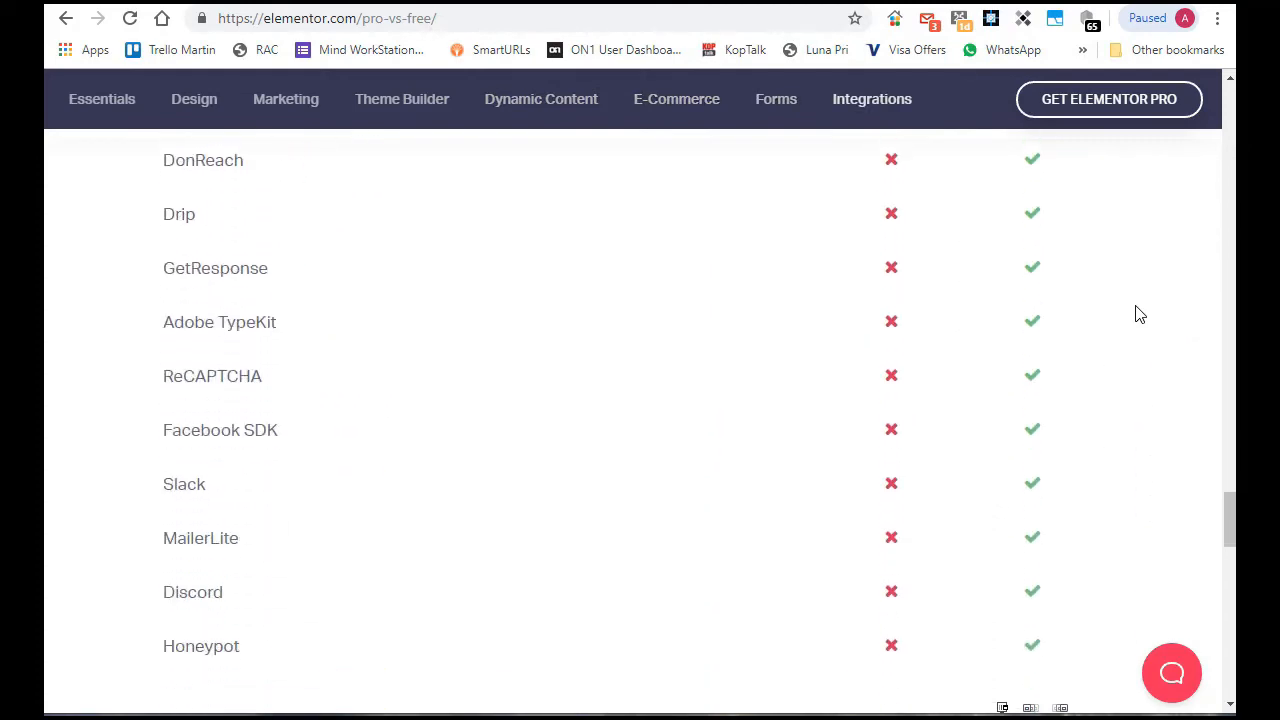
pyautogui.moveTo(1230, 528); pyautogui.dragTo(1168, 72)
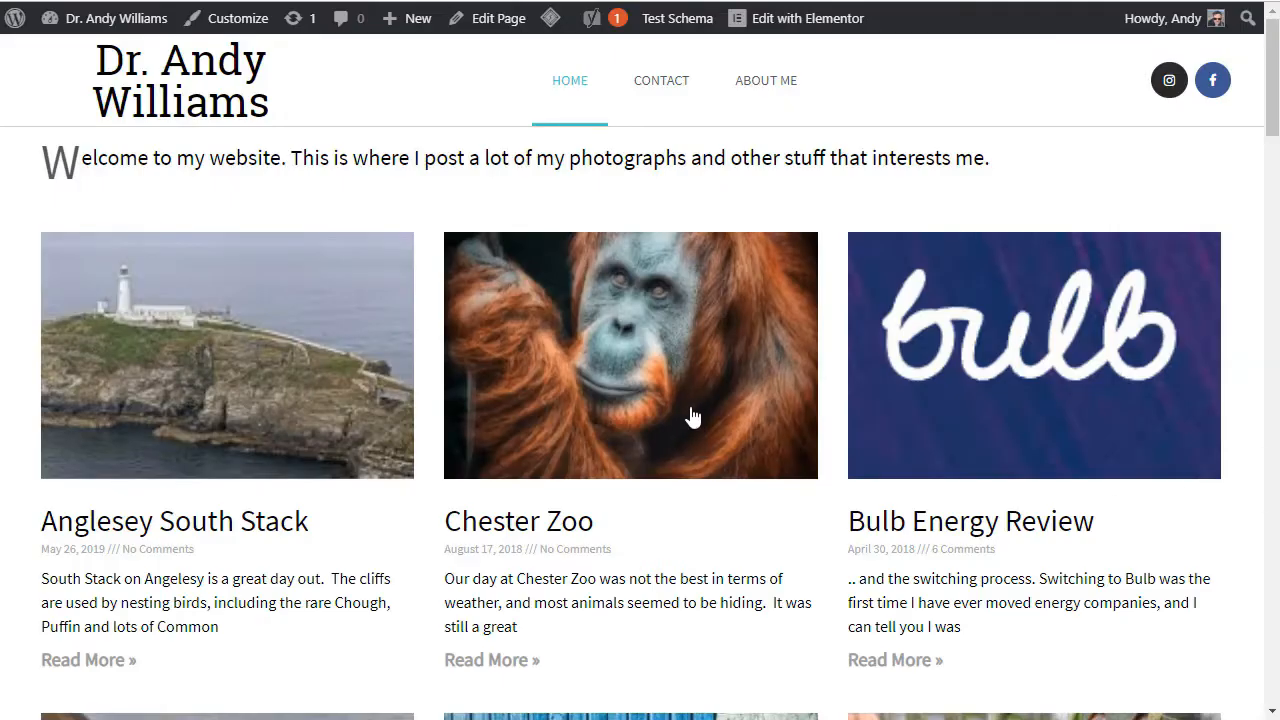
# Step: Look through the three-column grid of posts on the example website's home page
pyautogui.scroll(-5, 690, 417)
pyautogui.scroll(-1, 693, 417)
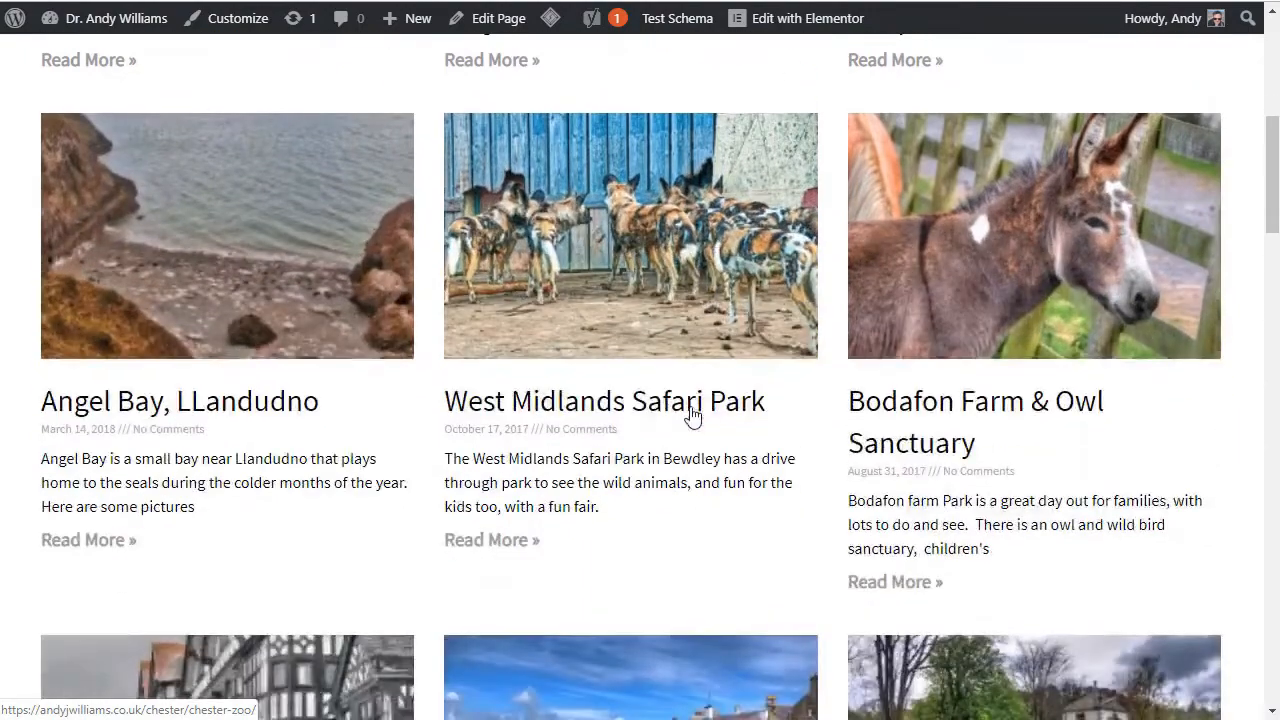
pyautogui.scroll(-1, 953, 407)
pyautogui.scroll(-5, 953, 407)
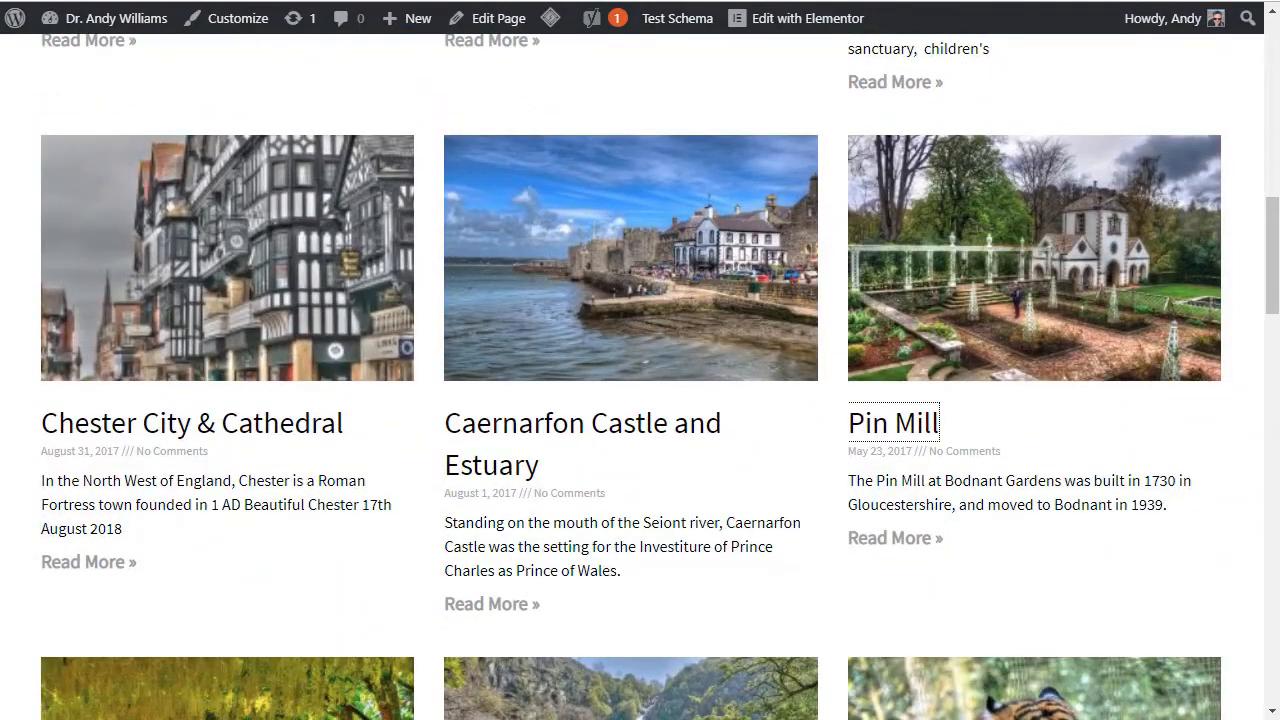
pyautogui.scroll(6, 618, 232)
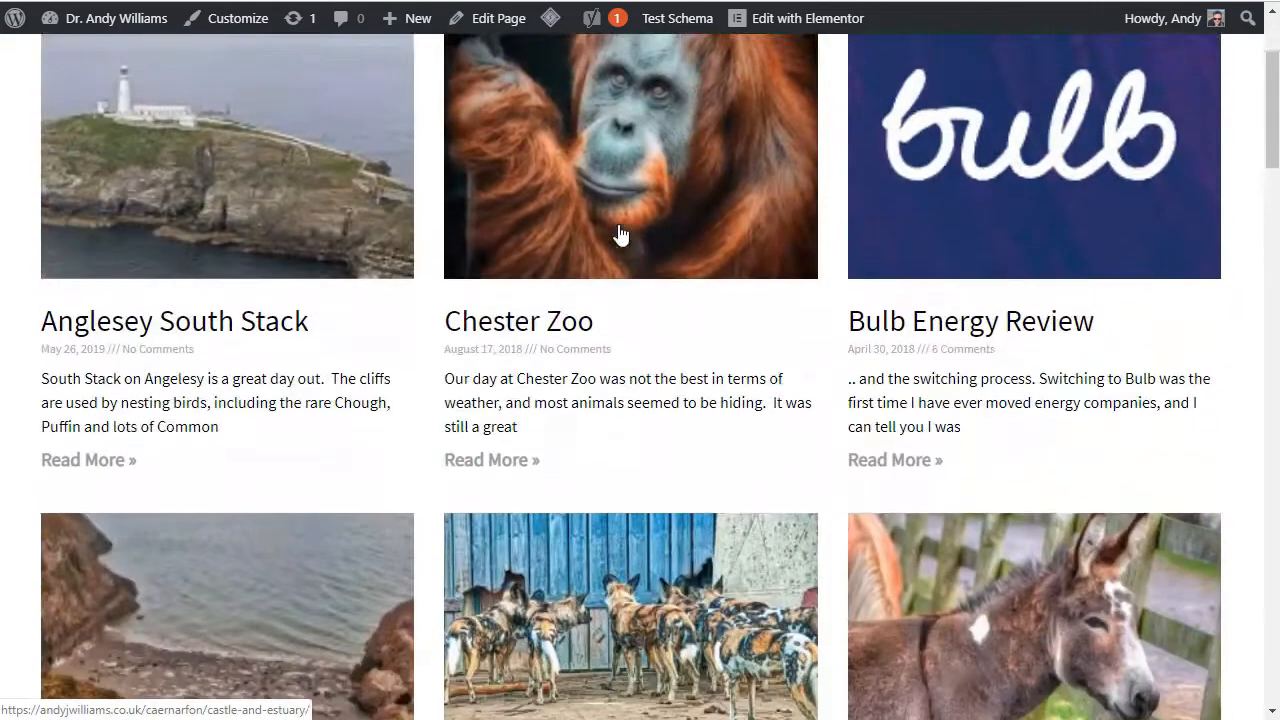
# Step: Open the website's Contact page and look over its contact form
pyautogui.click(661, 82)
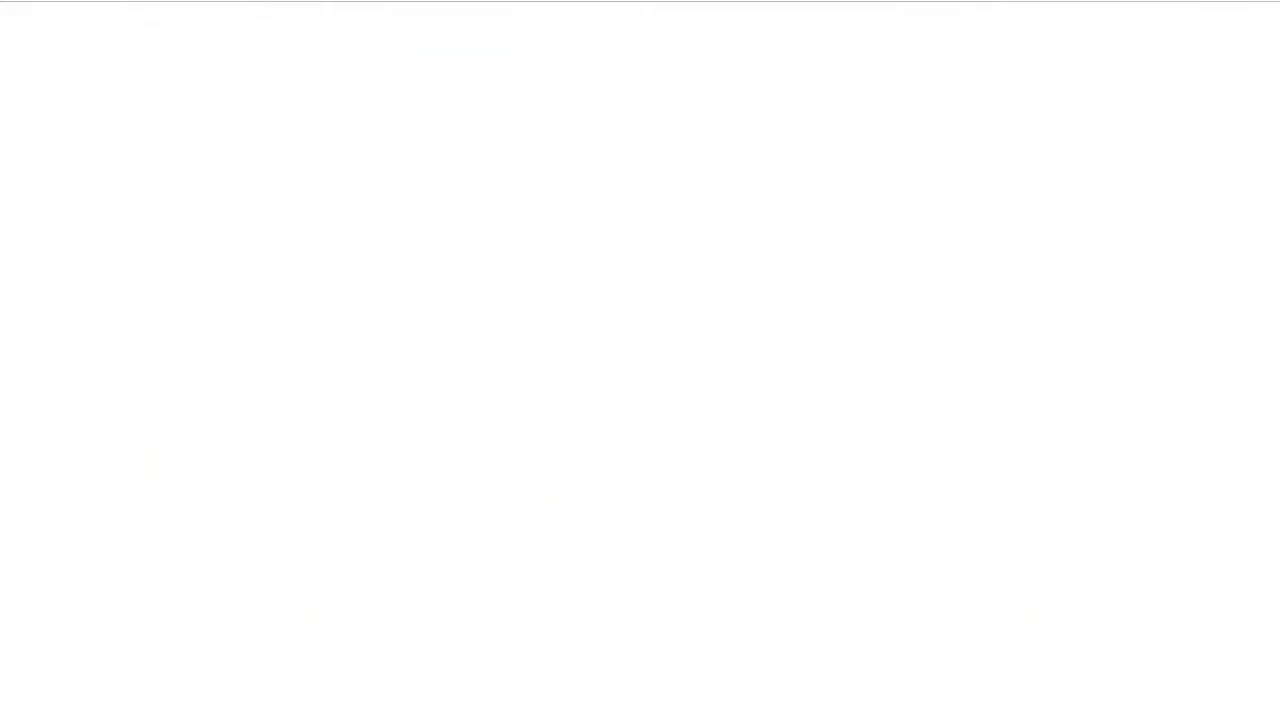
pyautogui.scroll(-4, 648, 226)
pyautogui.scroll(4, 650, 226)
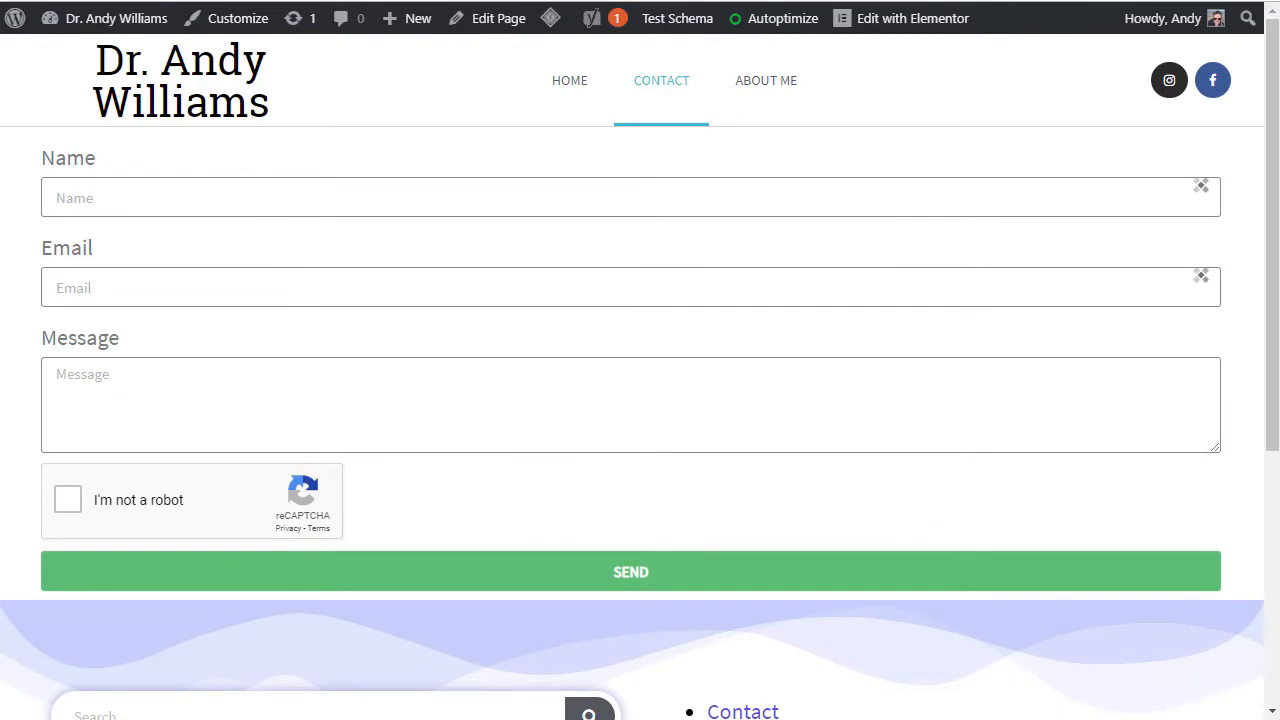
# Step: Open the About Me page and look through its timeline of life and career events
pyautogui.click(152, 2)
pyautogui.scroll(-12, 728, 323)
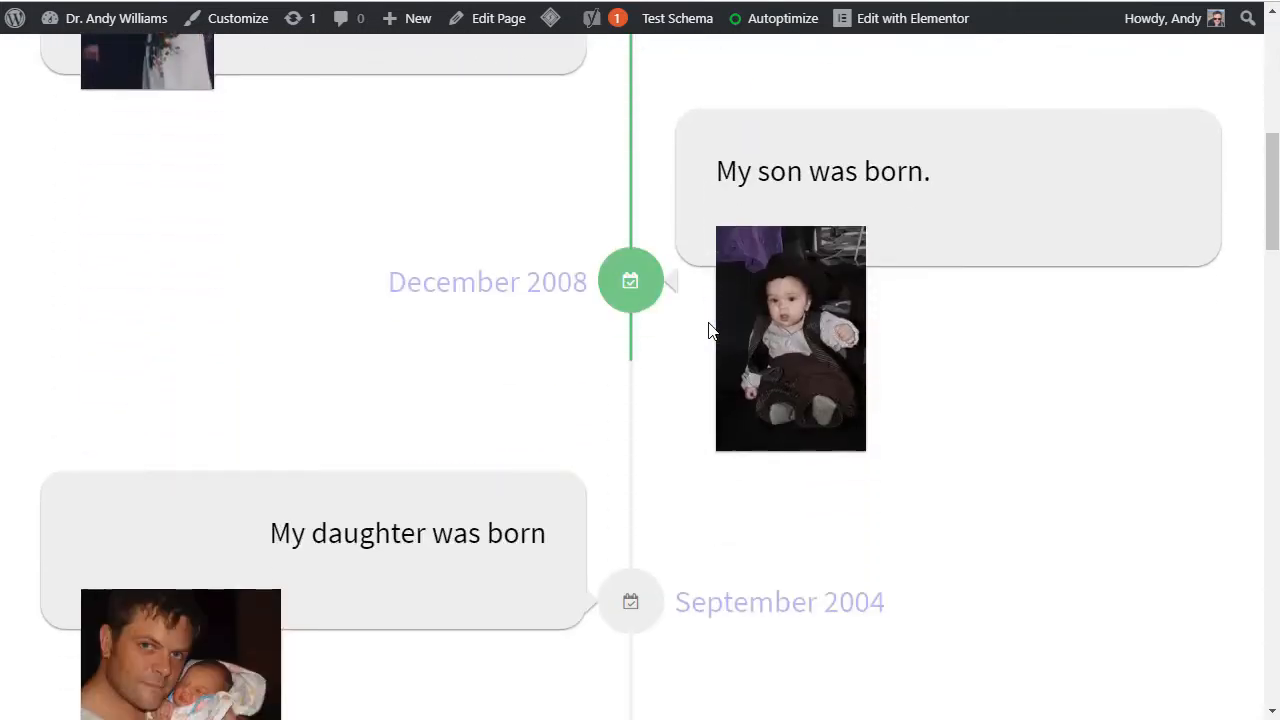
pyautogui.scroll(-12, 708, 331)
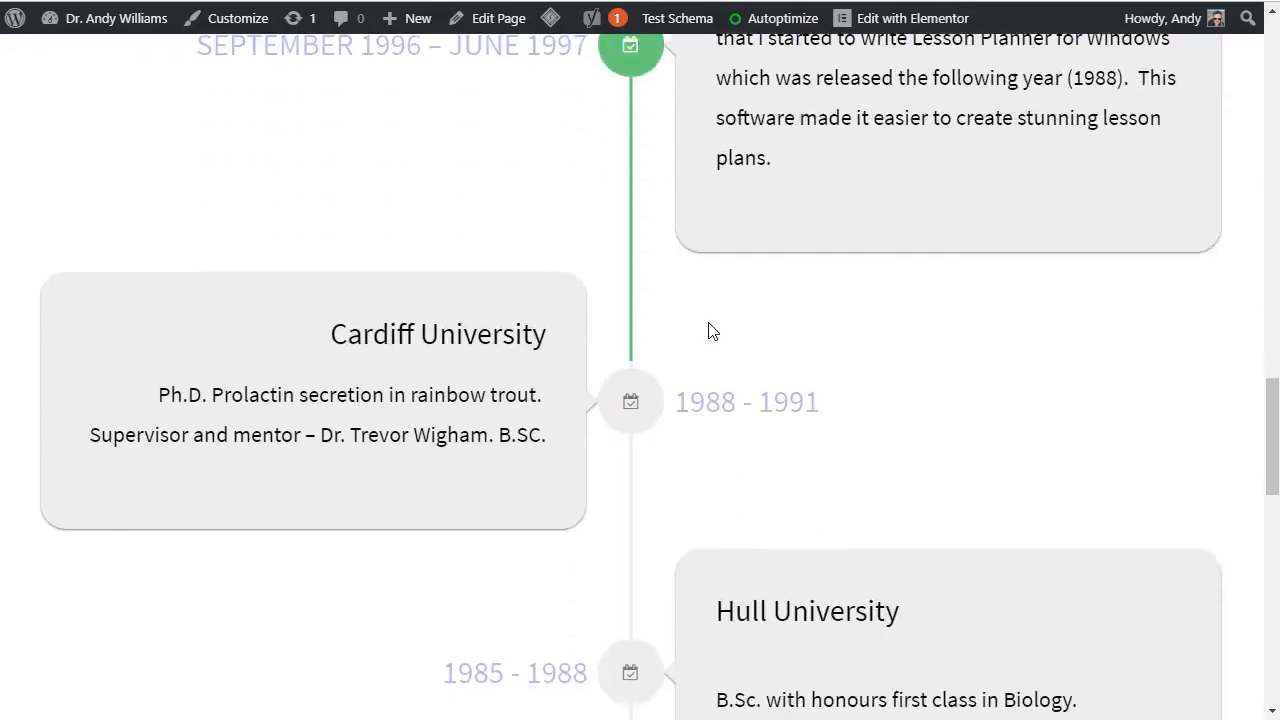
pyautogui.scroll(2, 708, 331)
pyautogui.scroll(15, 708, 331)
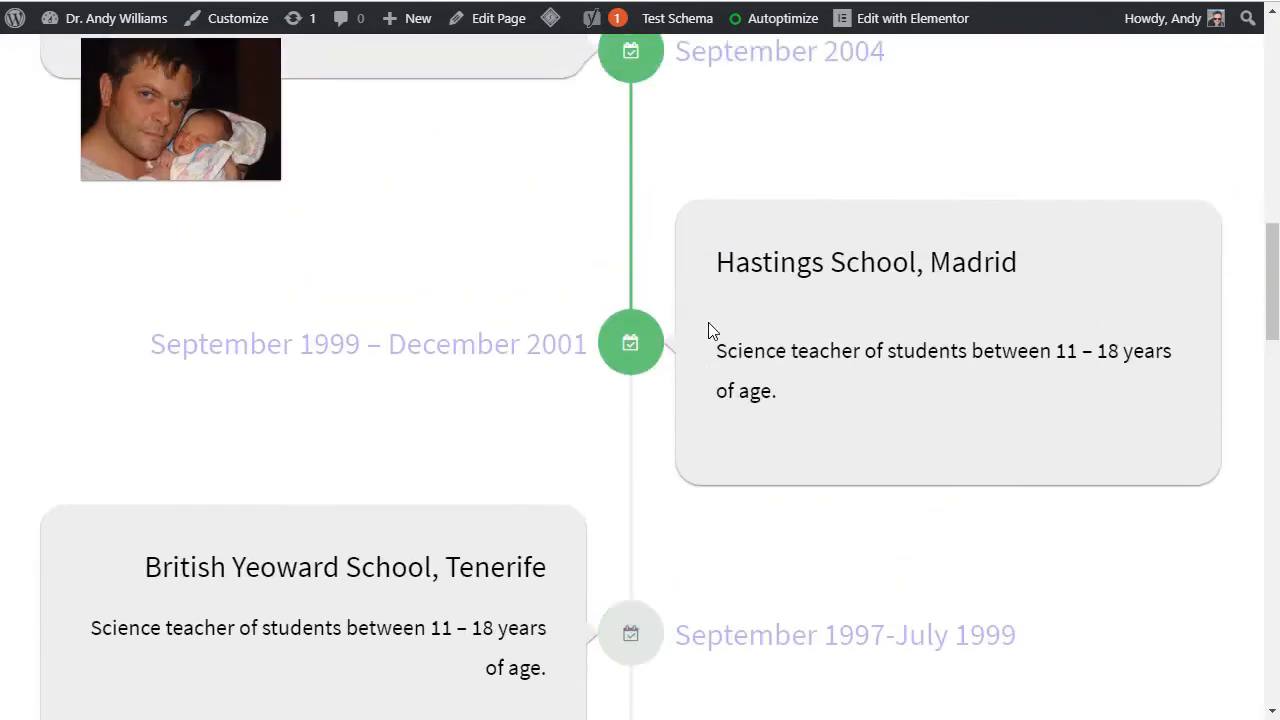
pyautogui.scroll(4, 708, 331)
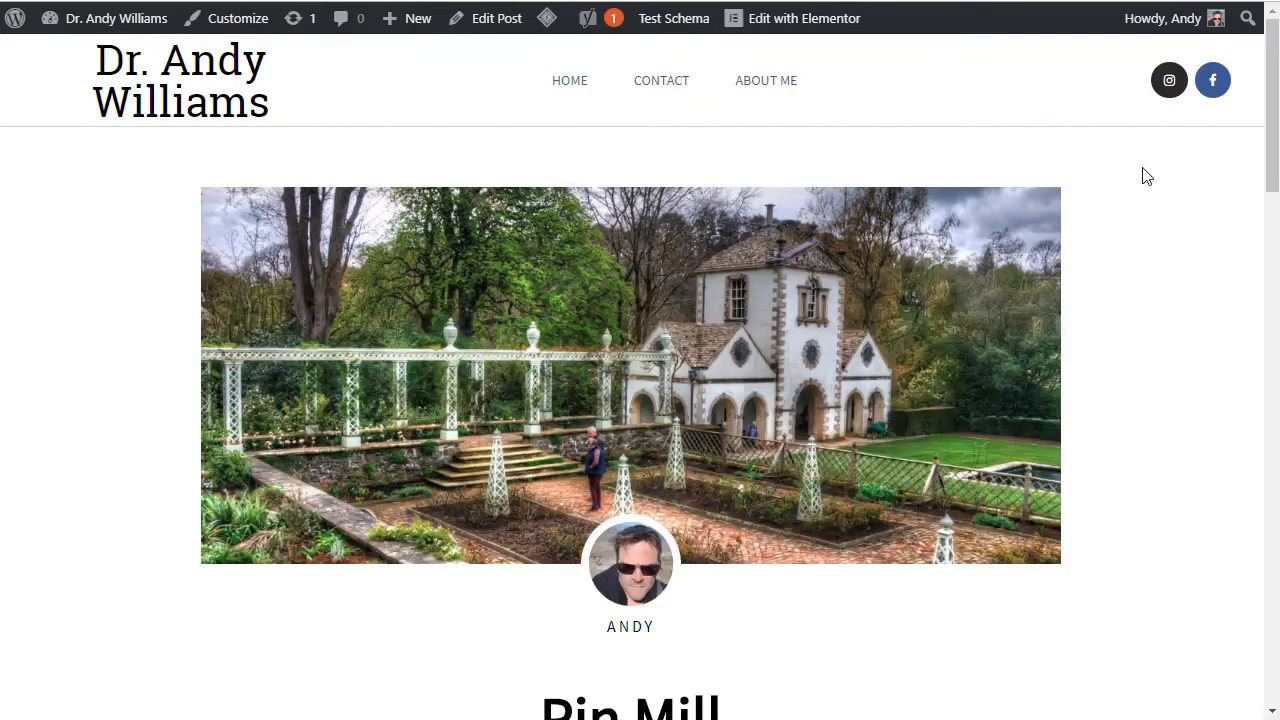
# Step: Examine the layout of the Pin Mill post, from its header image to the photo gallery
pyautogui.scroll(-3, 1150, 175)
pyautogui.scroll(1, 1143, 184)
pyautogui.scroll(-4, 1143, 184)
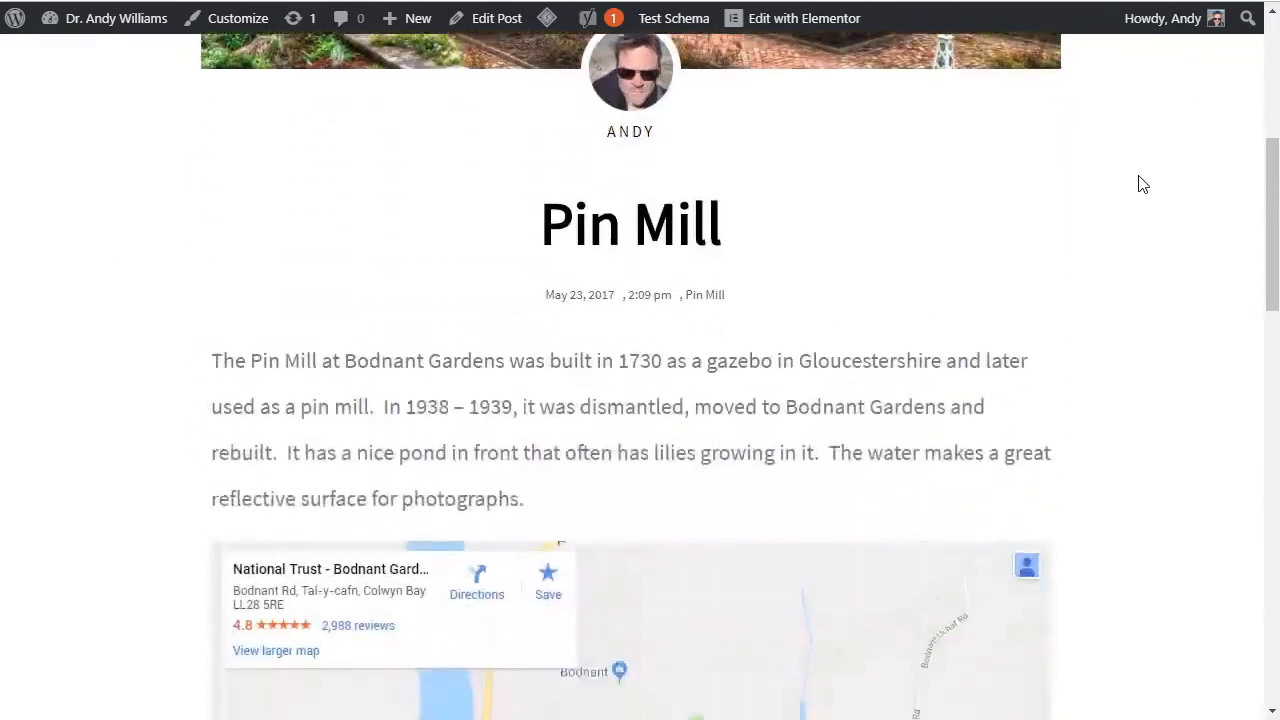
pyautogui.scroll(4, 1143, 184)
pyautogui.scroll(1, 1143, 184)
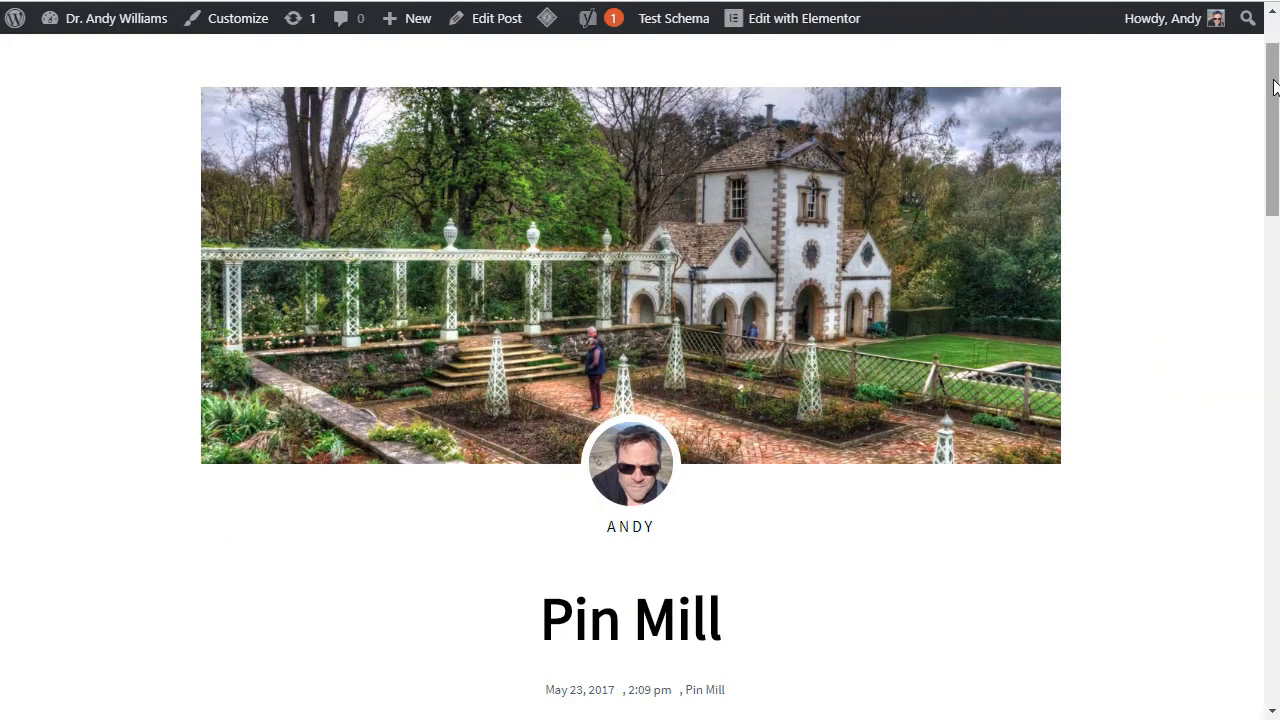
pyautogui.scroll(-4, 666, 232)
pyautogui.scroll(-10, 640, 400)
pyautogui.scroll(1, 640, 300)
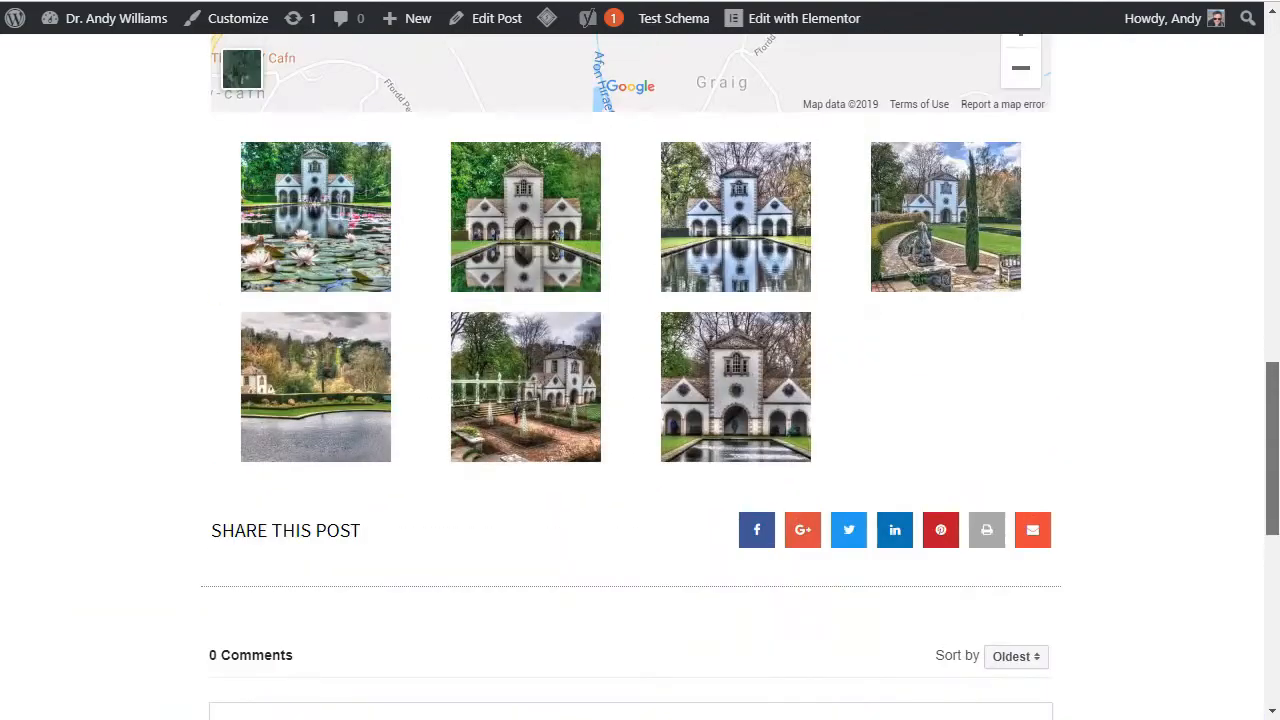
# Step: View the third gallery photo enlarged, and look over the Pin Mill post's sharing buttons, comments and map
pyautogui.click(780, 235)
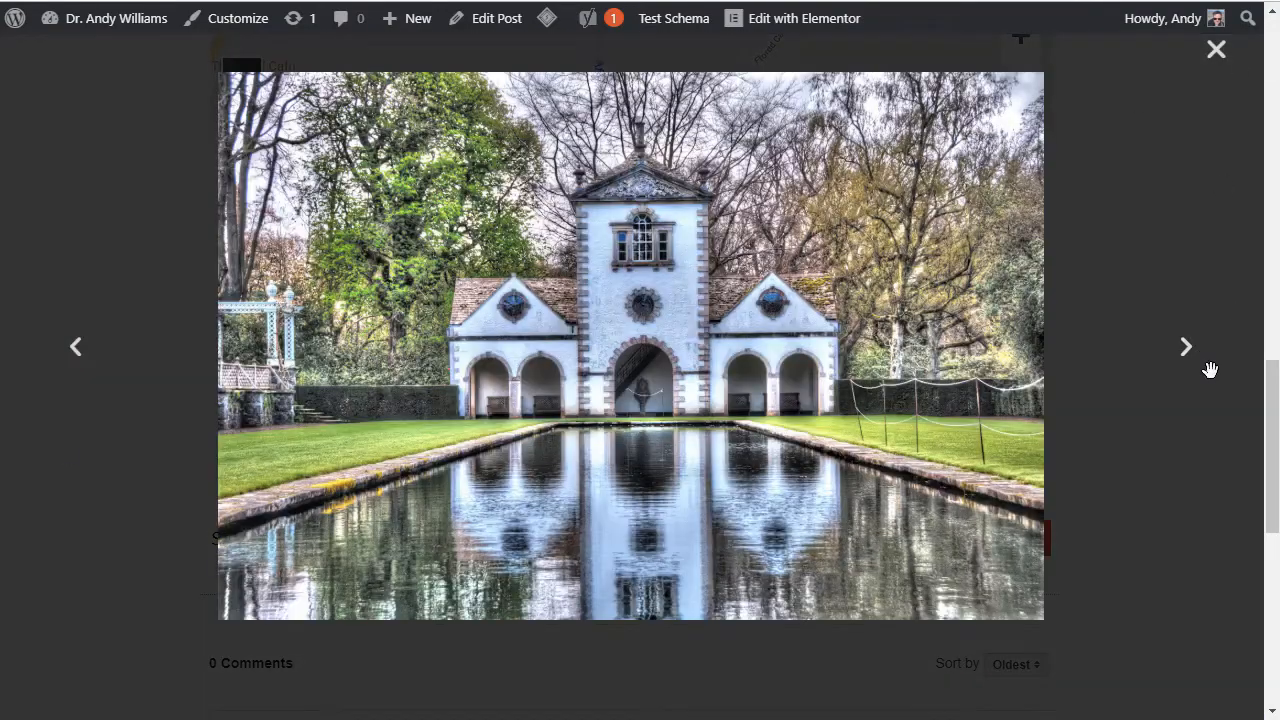
pyautogui.click(1216, 52)
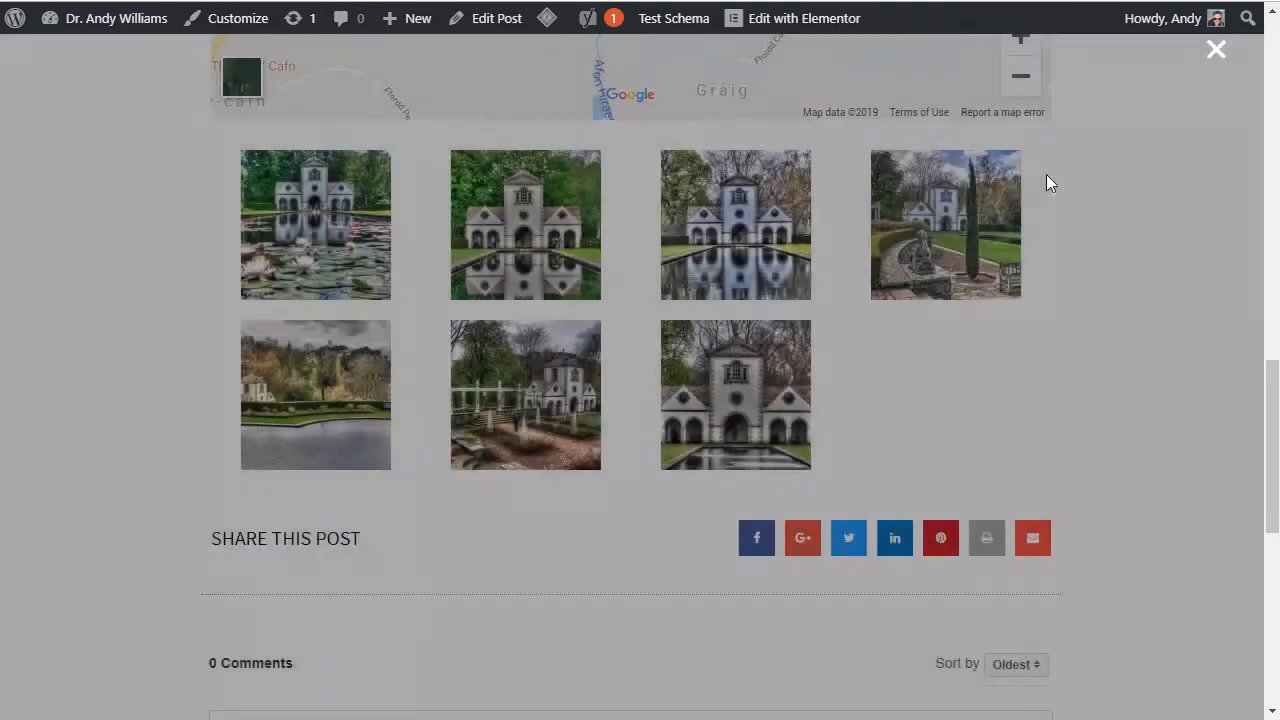
pyautogui.scroll(1, 770, 684)
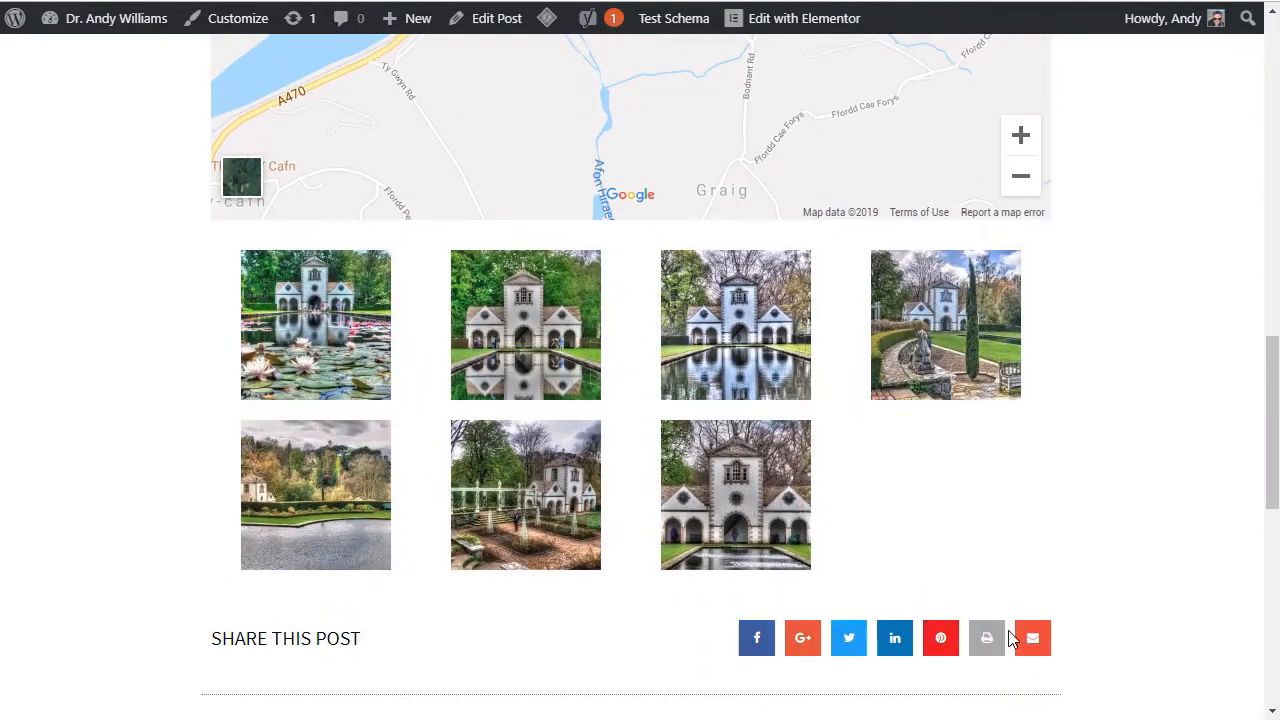
pyautogui.scroll(-5, 769, 531)
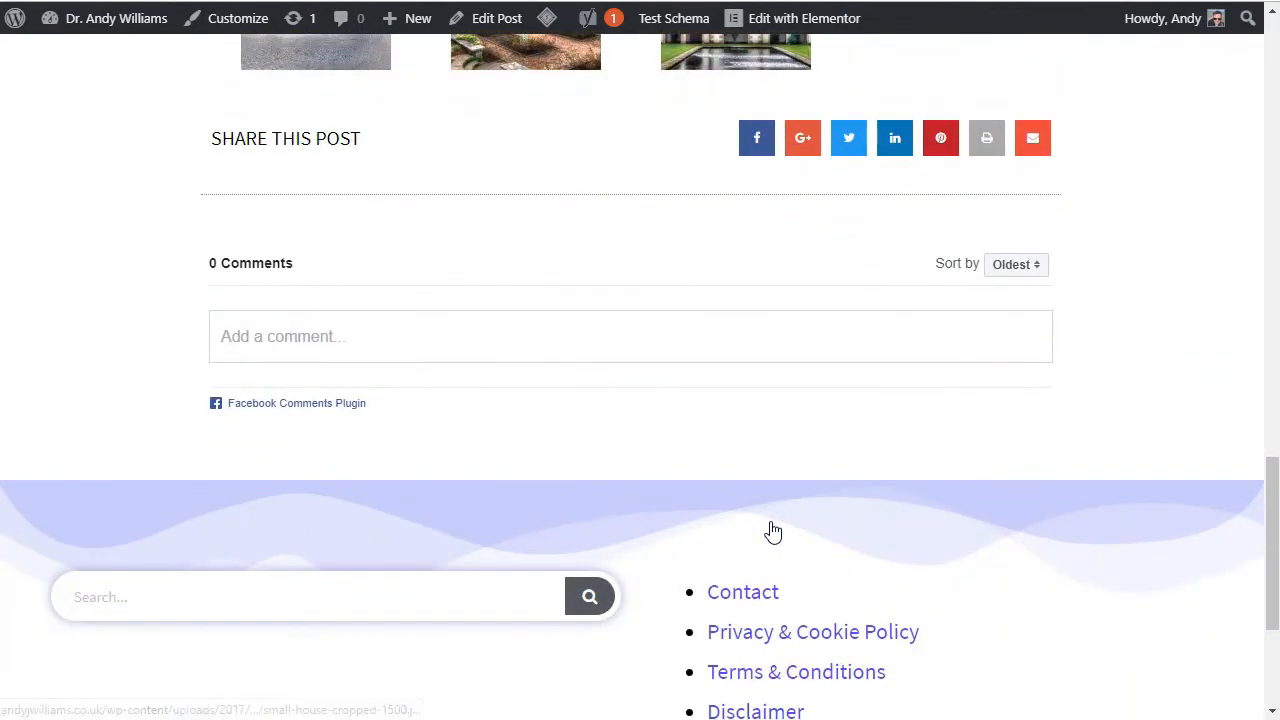
pyautogui.scroll(12, 770, 530)
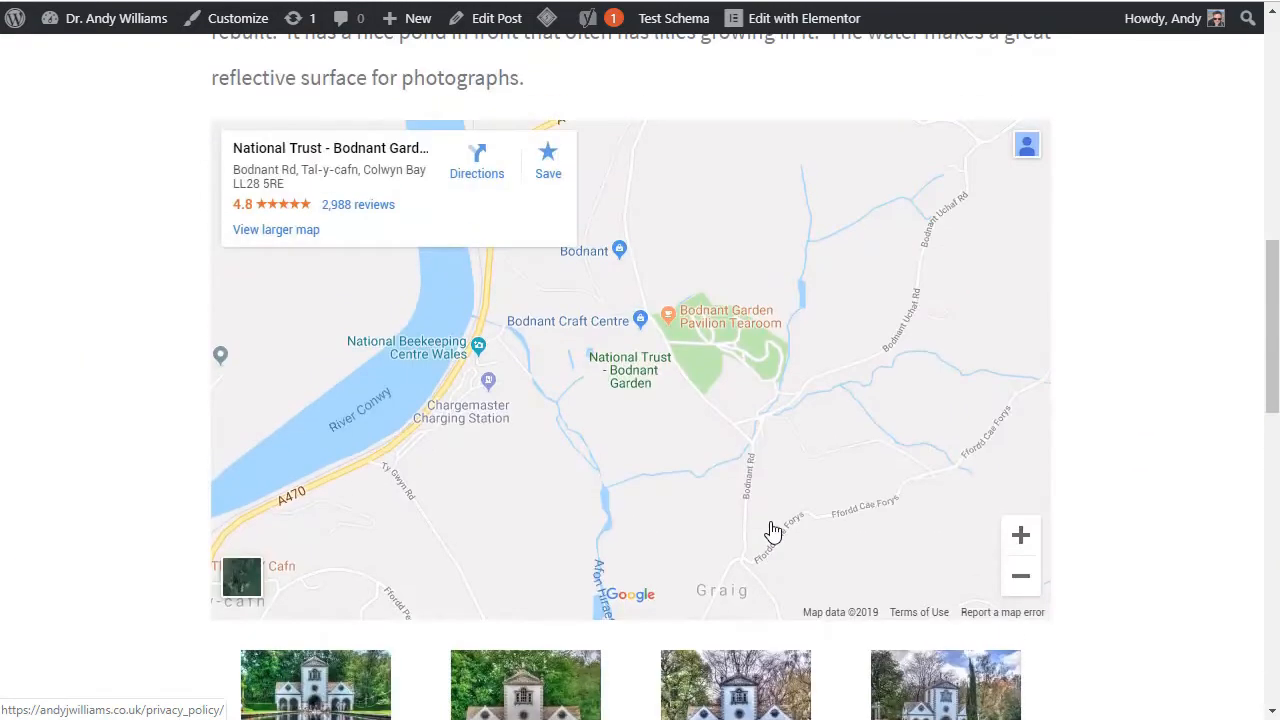
pyautogui.scroll(4, 770, 530)
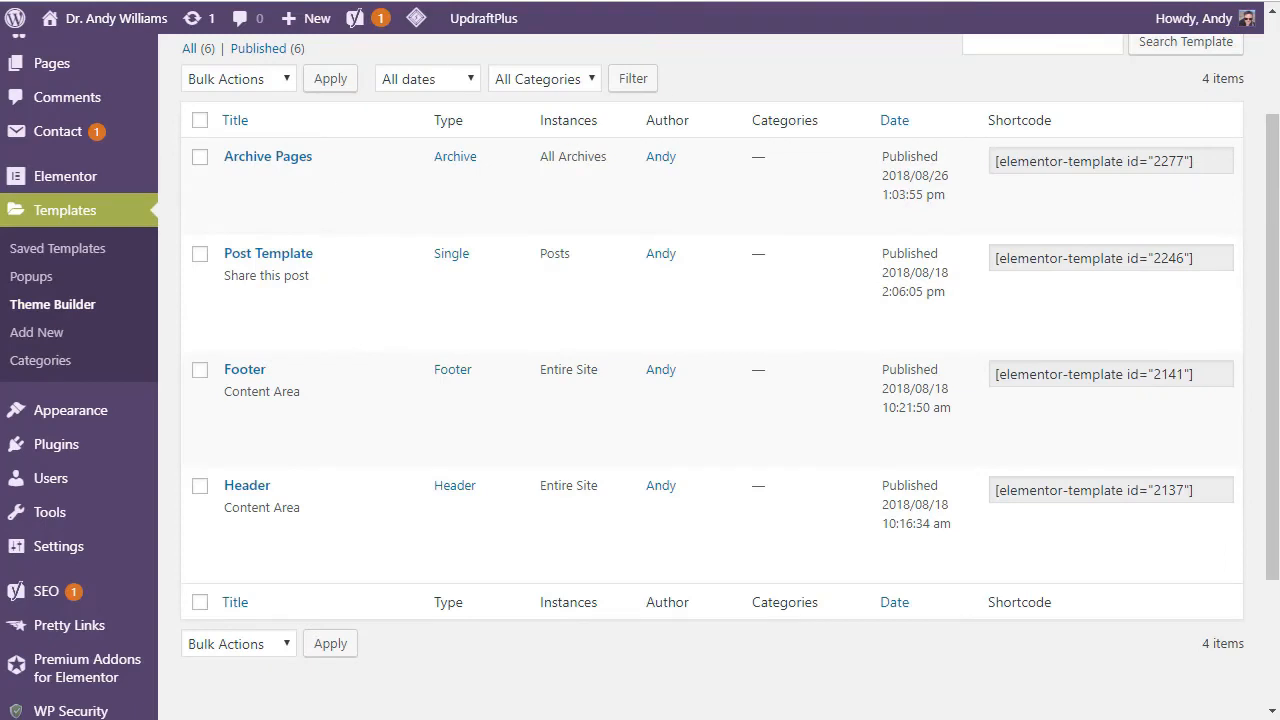
# Step: Open the list of installed themes in the WordPress dashboard and check the active Astra theme
pyautogui.moveTo(40, 415)
pyautogui.click(210, 420)
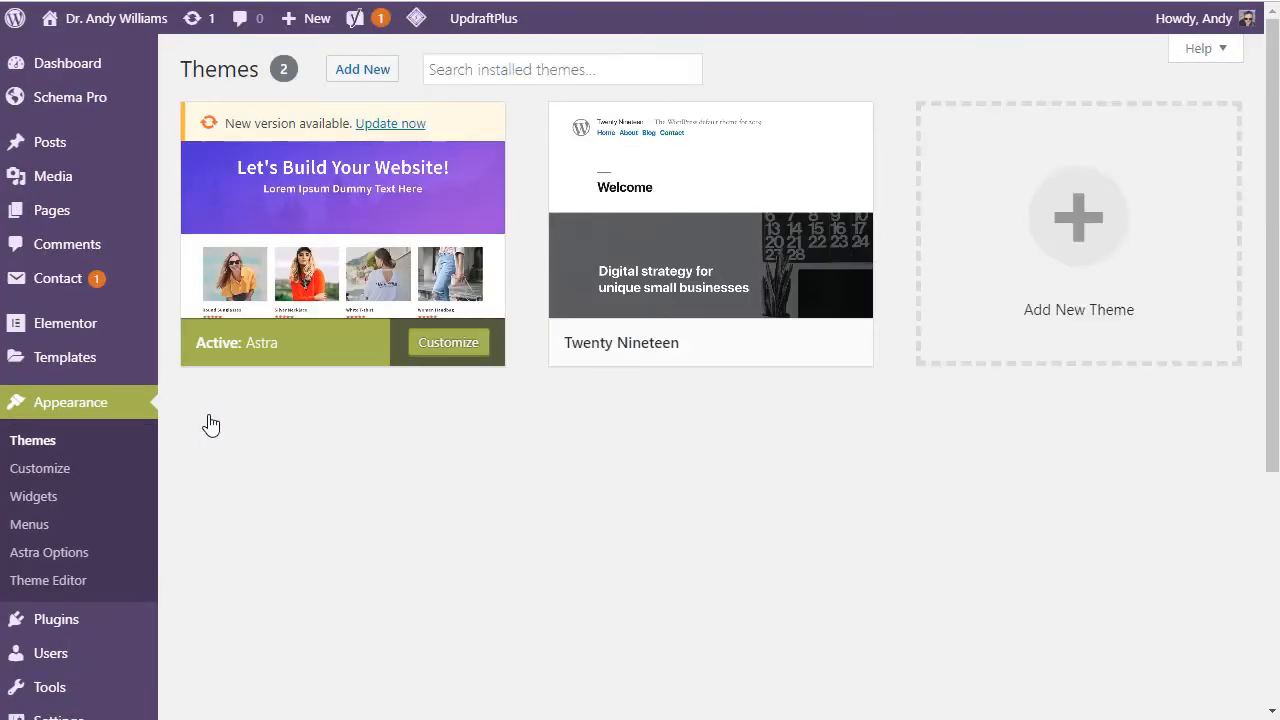
pyautogui.moveTo(303, 211)
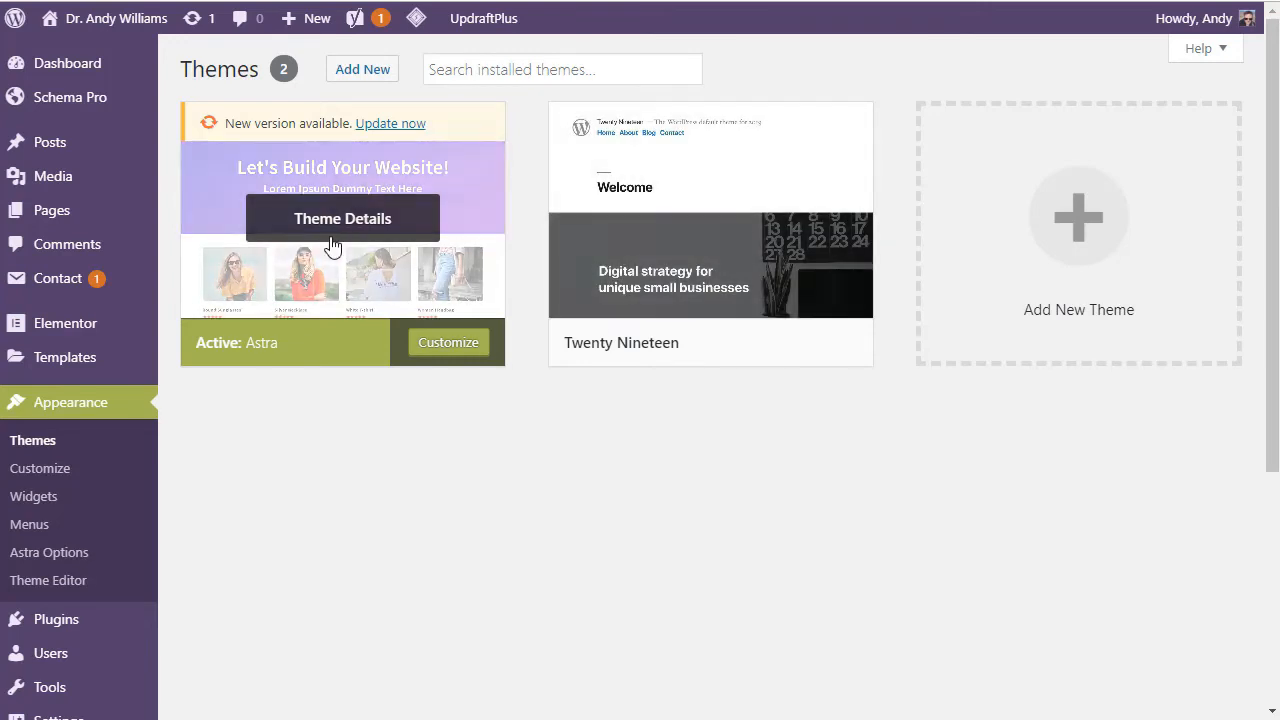
# Step: Open the list of saved Elementor templates in the WordPress dashboard
pyautogui.moveTo(54, 362)
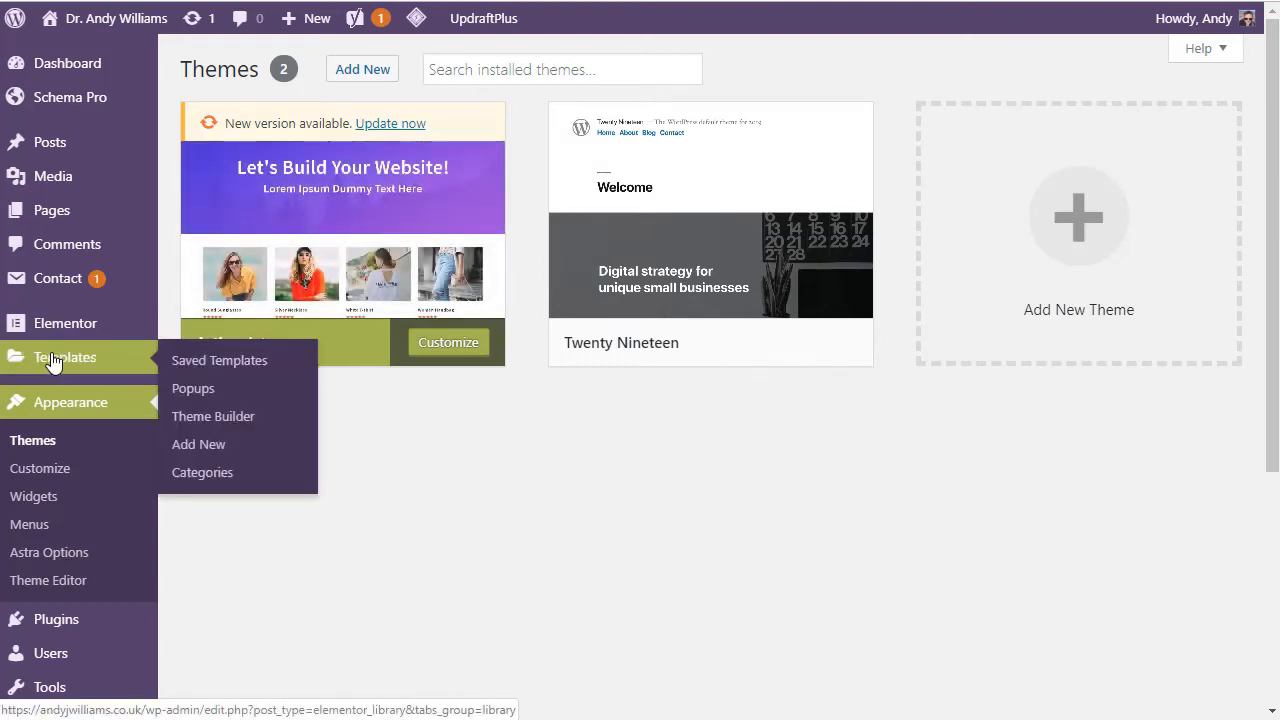
pyautogui.moveTo(449, 229)
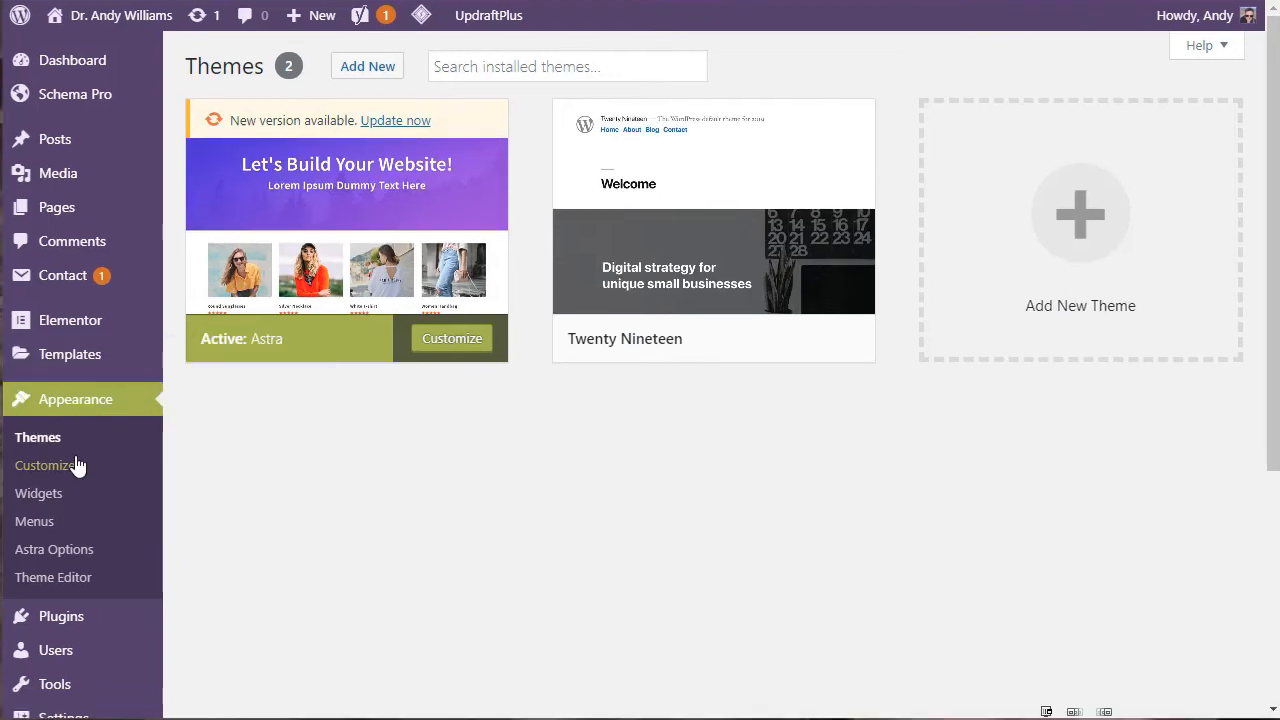
pyautogui.click(70, 370)
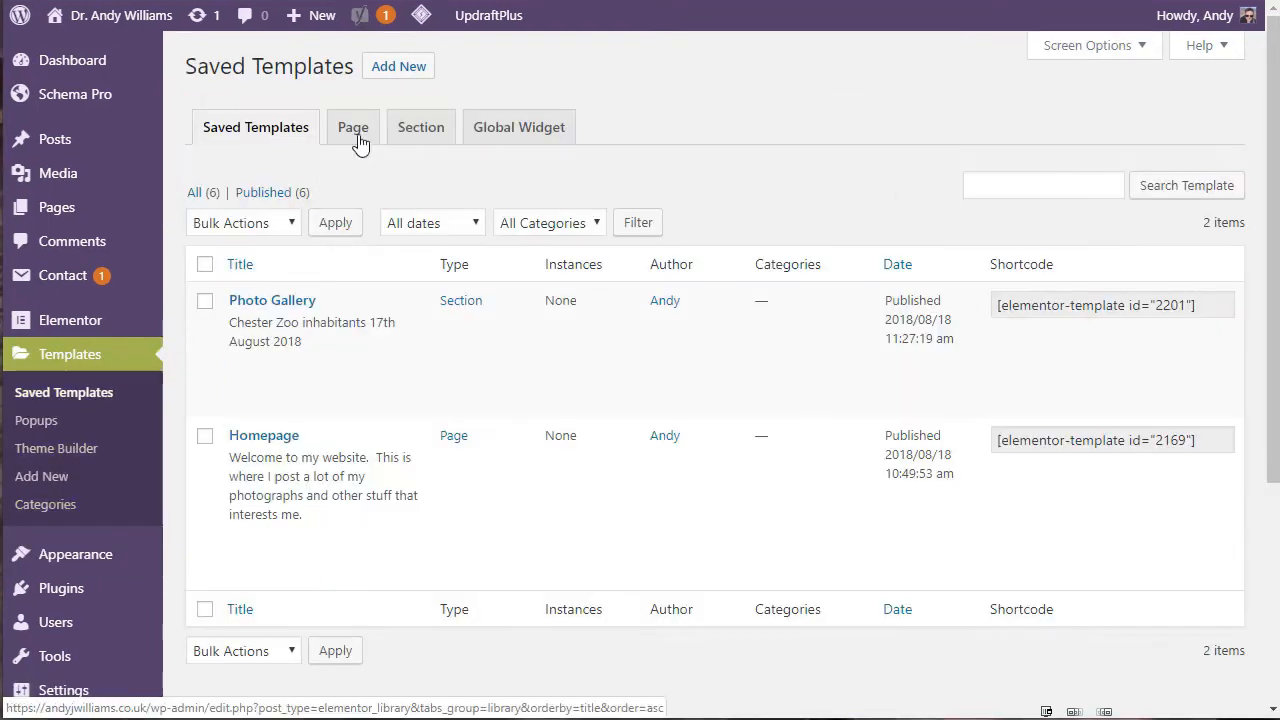
# Step: Filter the saved templates to the published ones and check which instances the Archive Pages and Post Template entries apply to
pyautogui.click(272, 195)
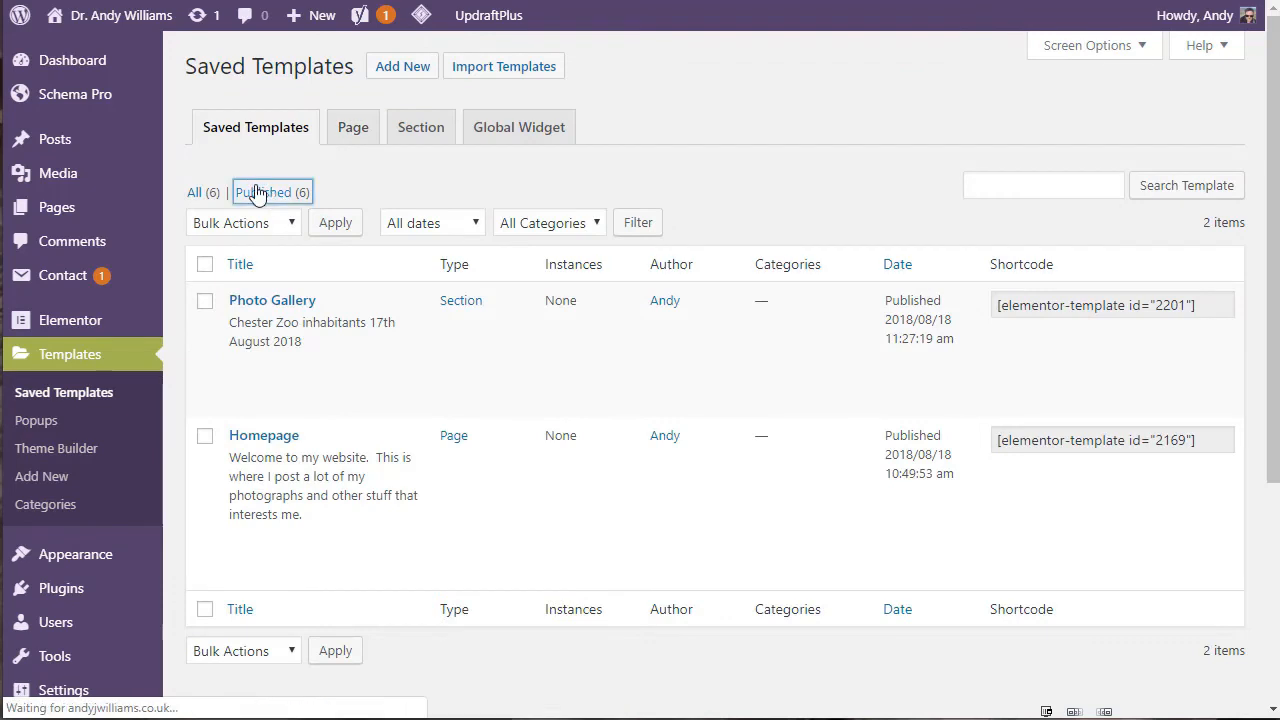
pyautogui.moveTo(1275, 40); pyautogui.dragTo(1275, 126)
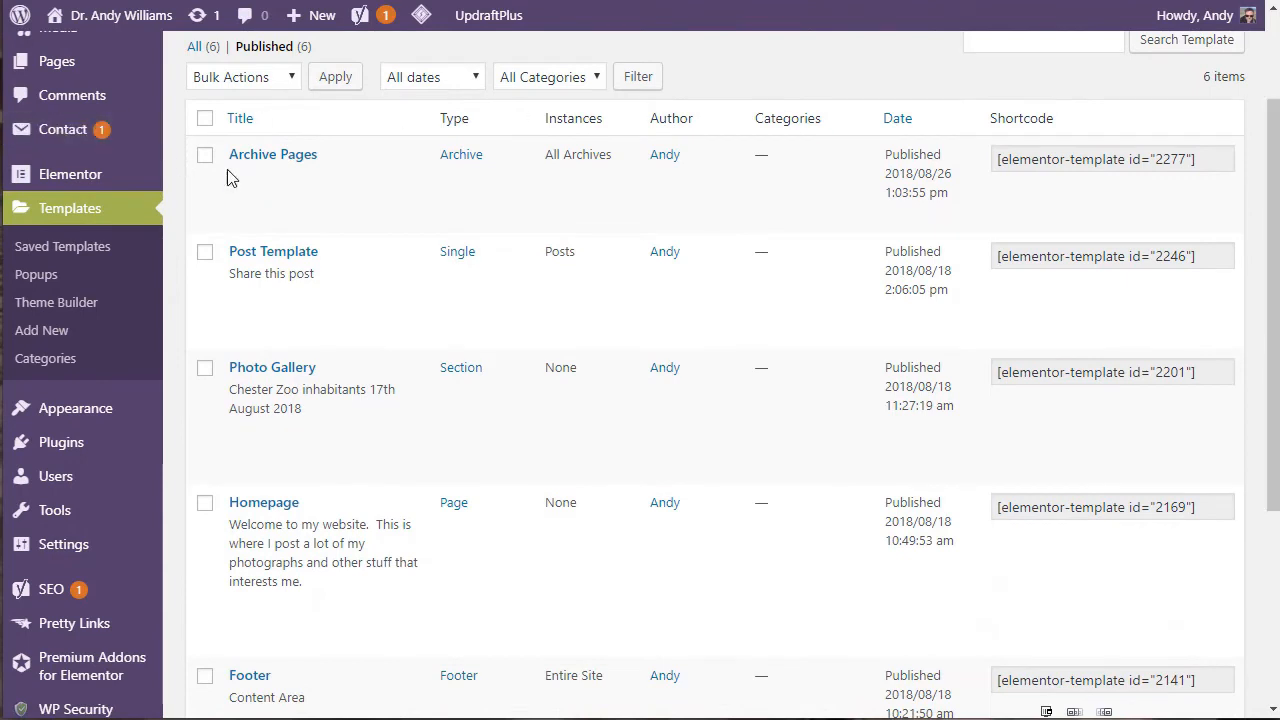
pyautogui.moveTo(548, 151); pyautogui.dragTo(614, 154)
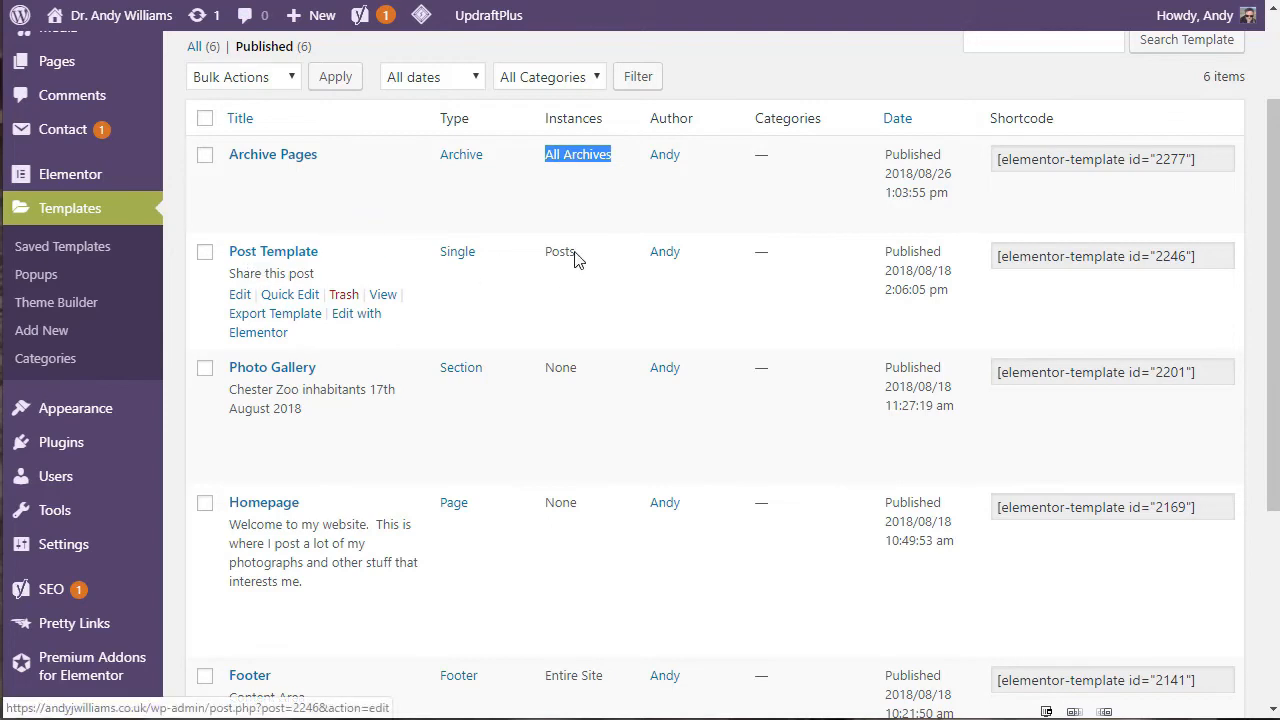
pyautogui.moveTo(578, 252); pyautogui.dragTo(550, 254)
# Step: Check which instances the Footer and Header templates at the end of the published list apply to
pyautogui.scroll(-2, 549, 385)
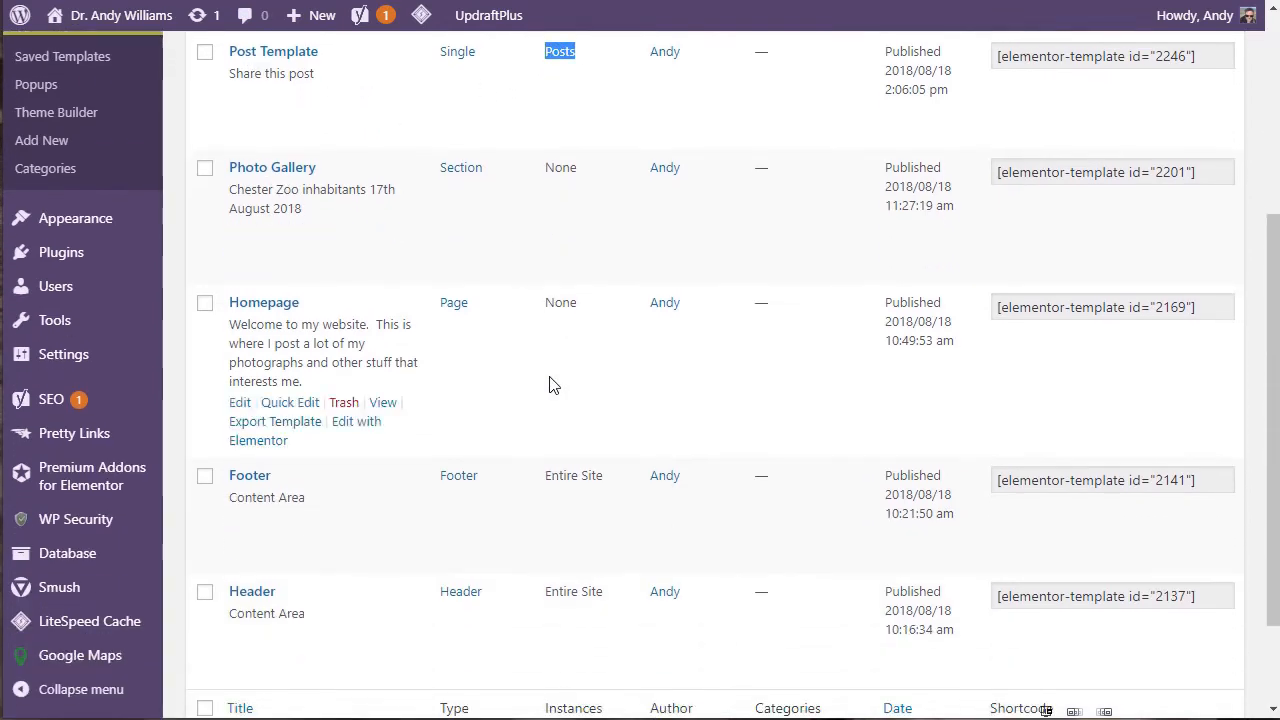
pyautogui.scroll(-1, 550, 383)
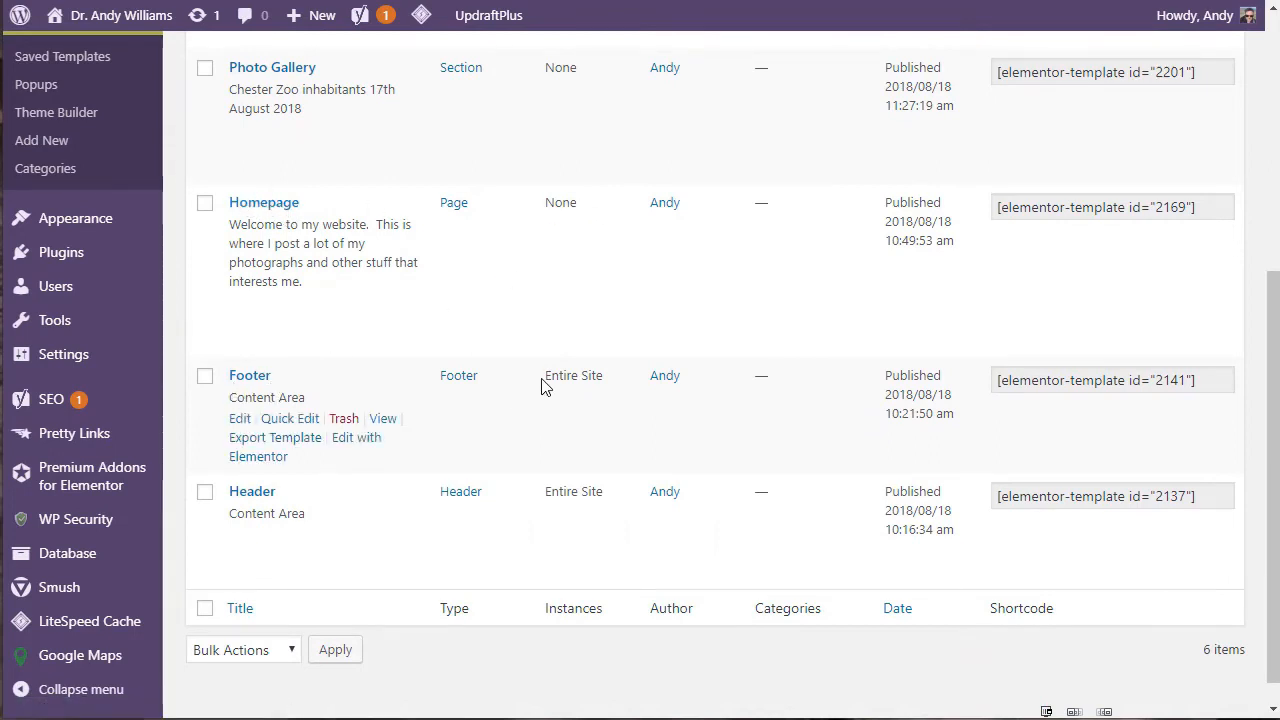
pyautogui.moveTo(548, 376); pyautogui.dragTo(604, 377)
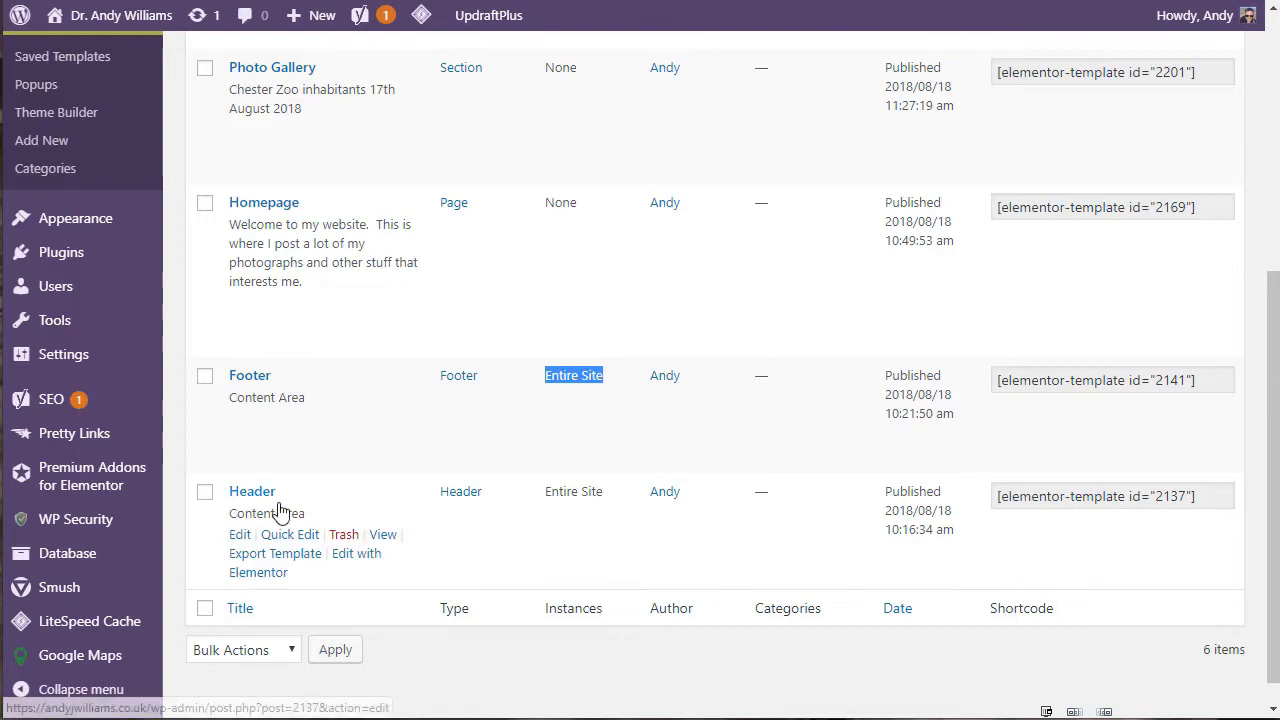
pyautogui.moveTo(546, 491); pyautogui.dragTo(598, 487)
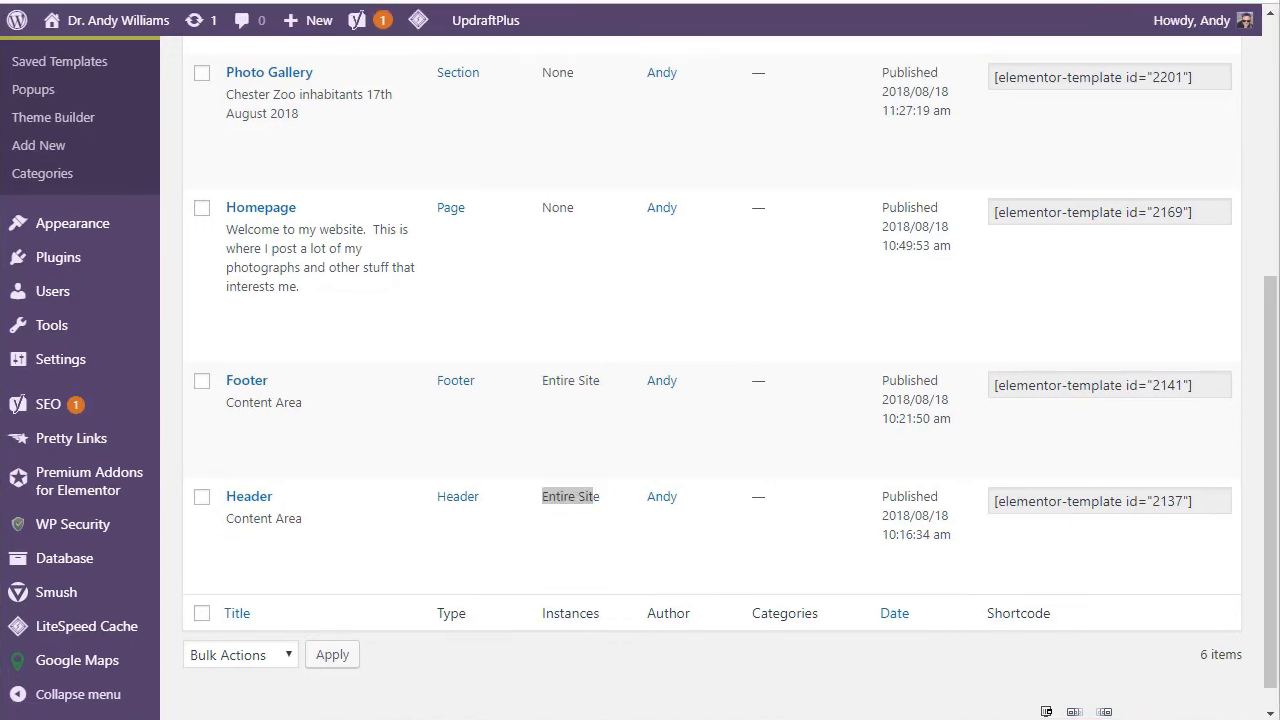
# Step: Revisit the installed themes to check the active theme, and open the Theme Builder template list
pyautogui.moveTo(20, 222)
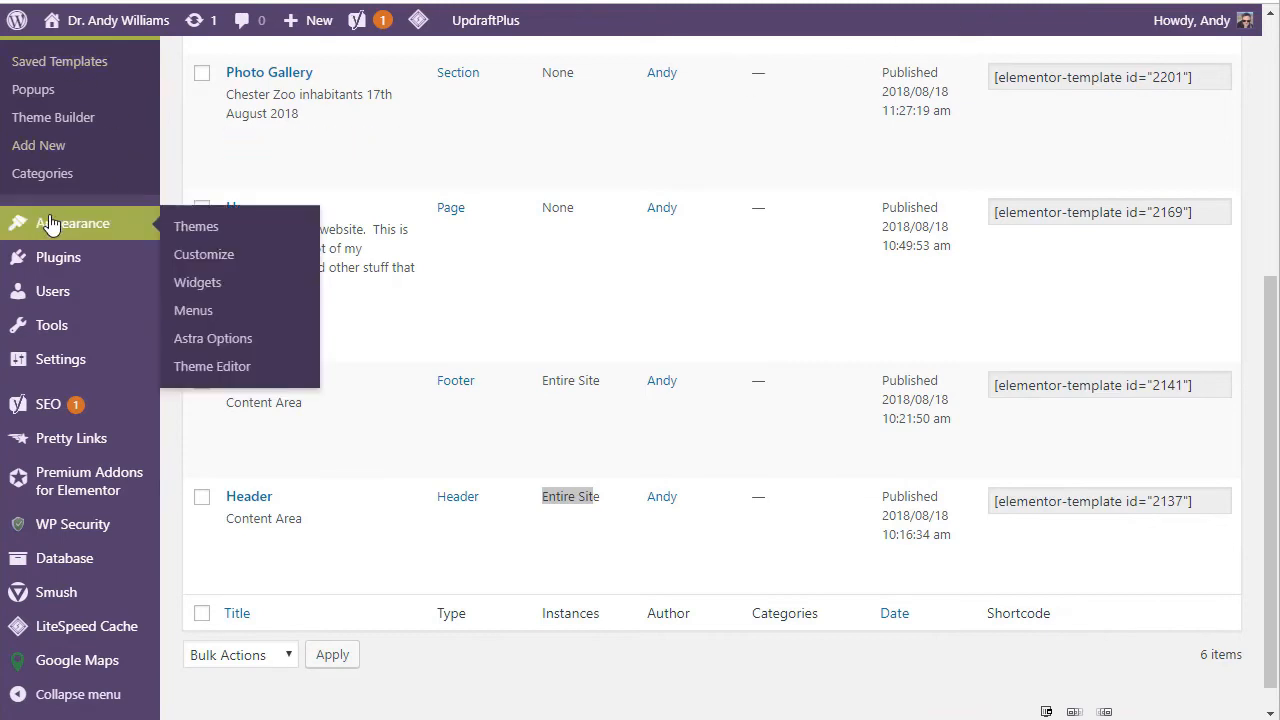
pyautogui.click(183, 232)
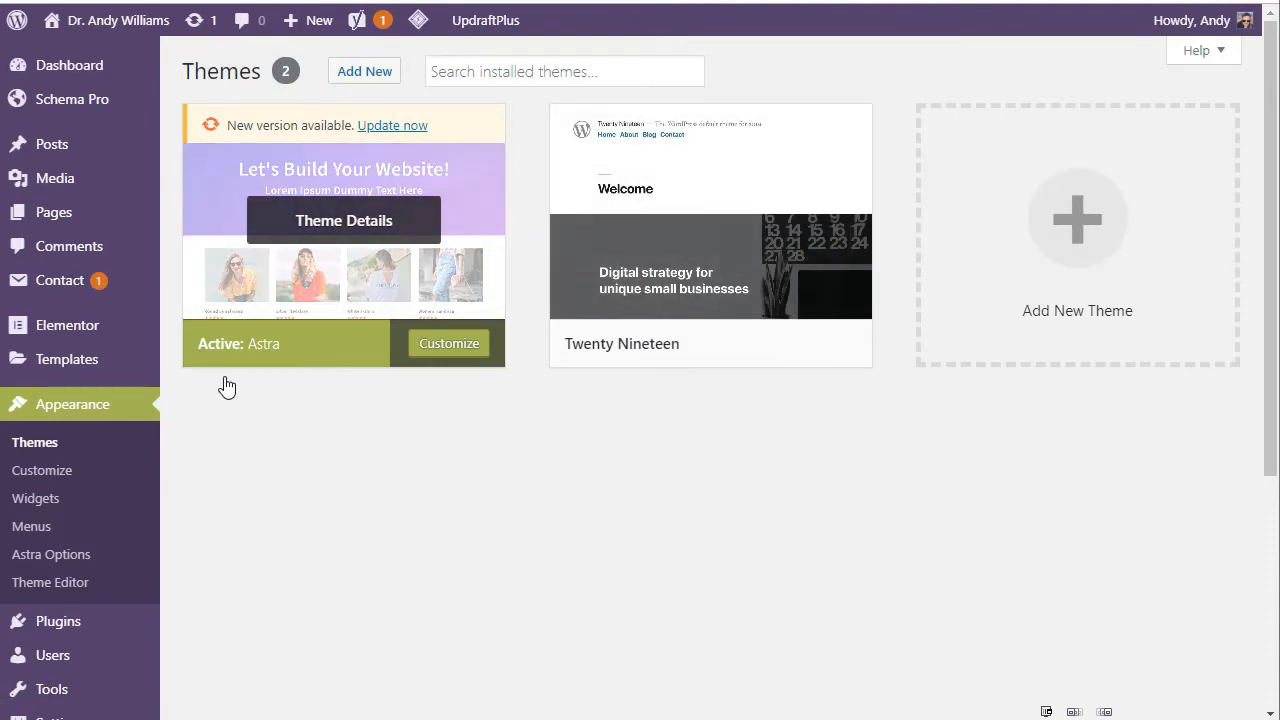
pyautogui.moveTo(82, 364)
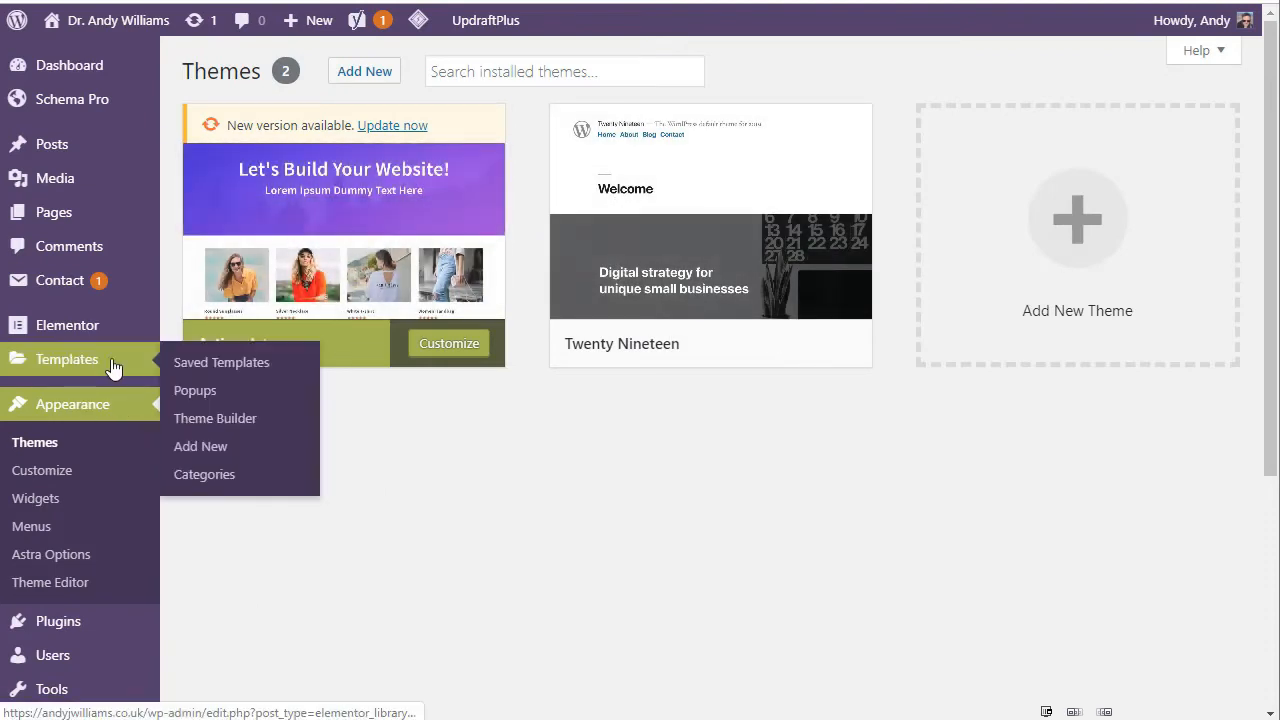
pyautogui.click(194, 422)
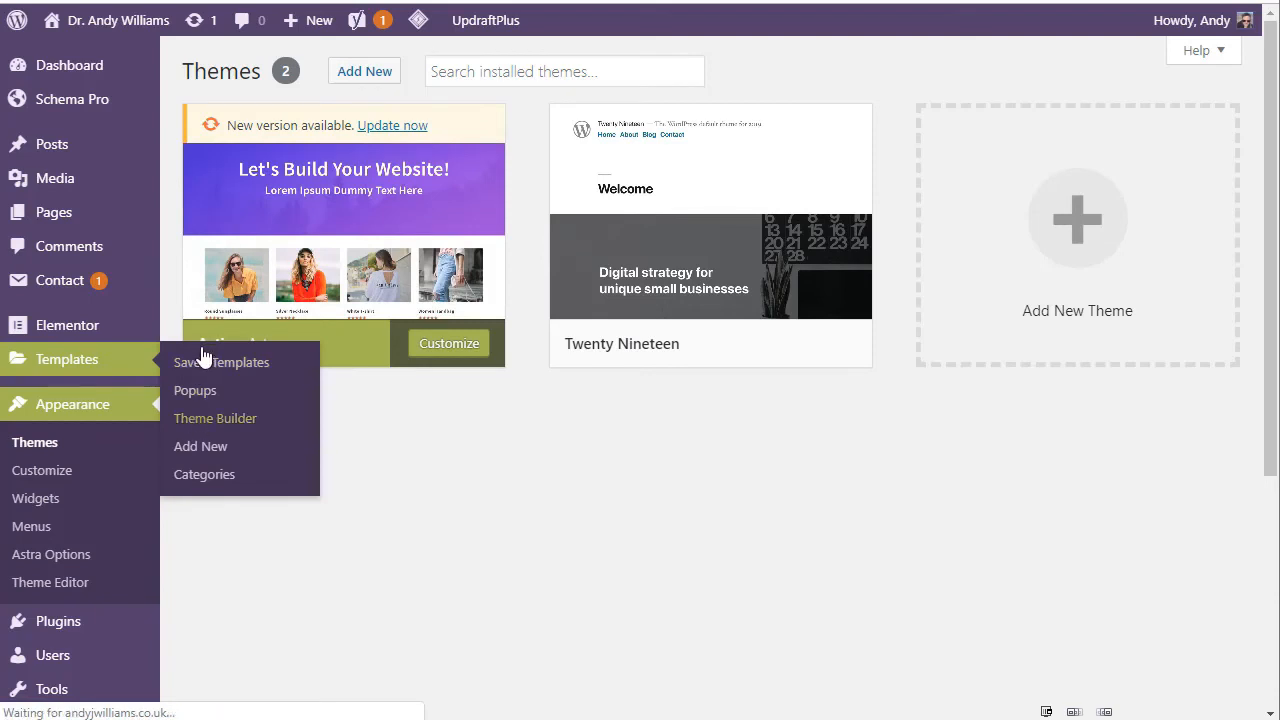
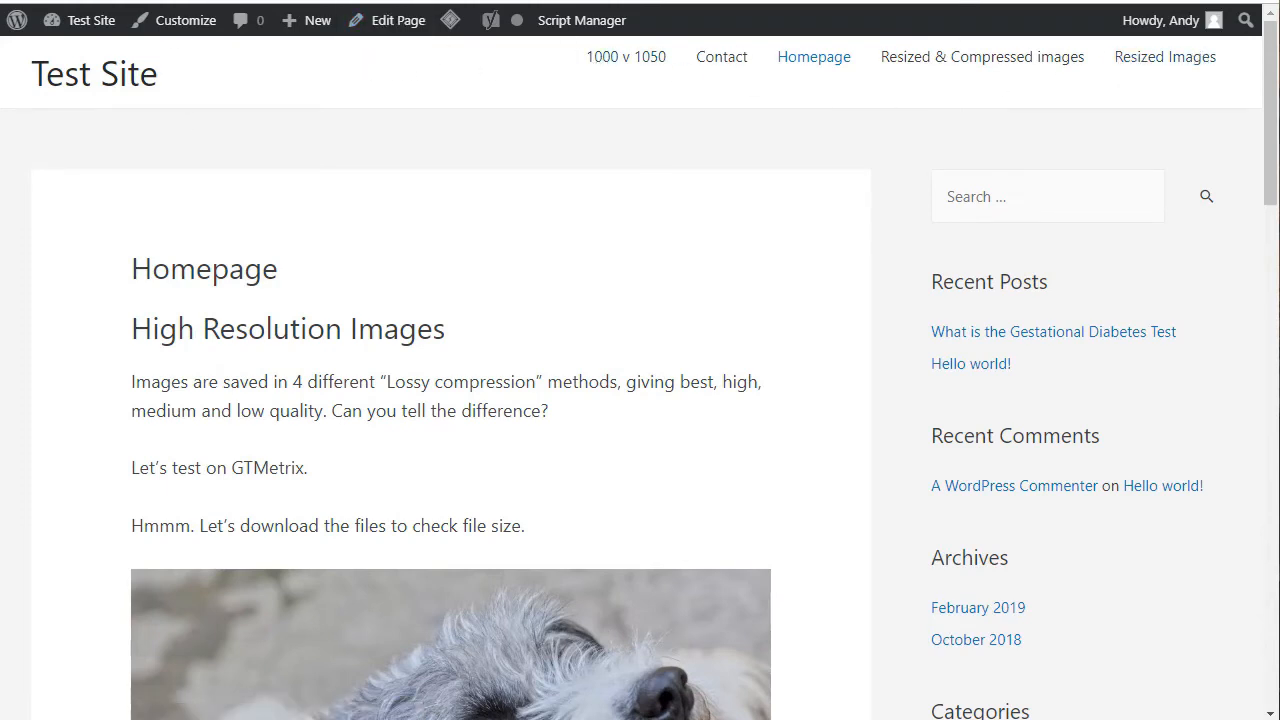
# Step: Create a new Elementor template of type Header on the Test Site and name it Header
pyautogui.moveTo(95, 20)
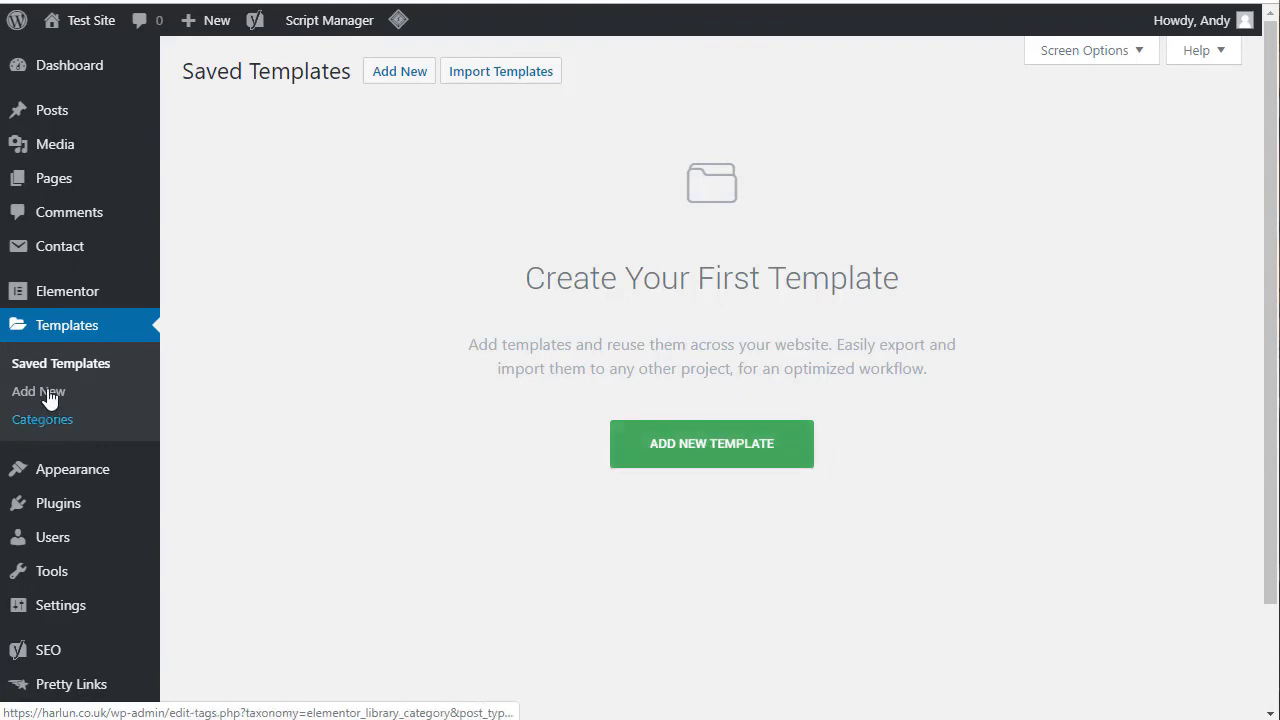
pyautogui.click(720, 455)
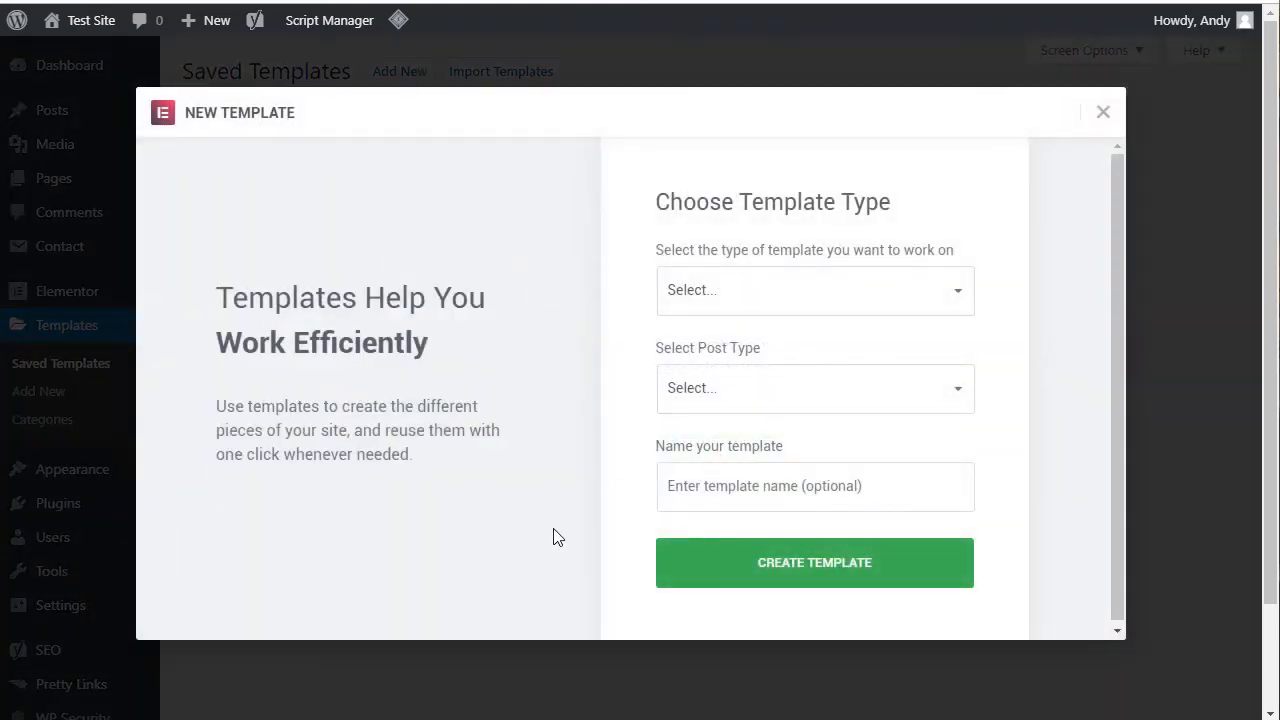
pyautogui.click(918, 302)
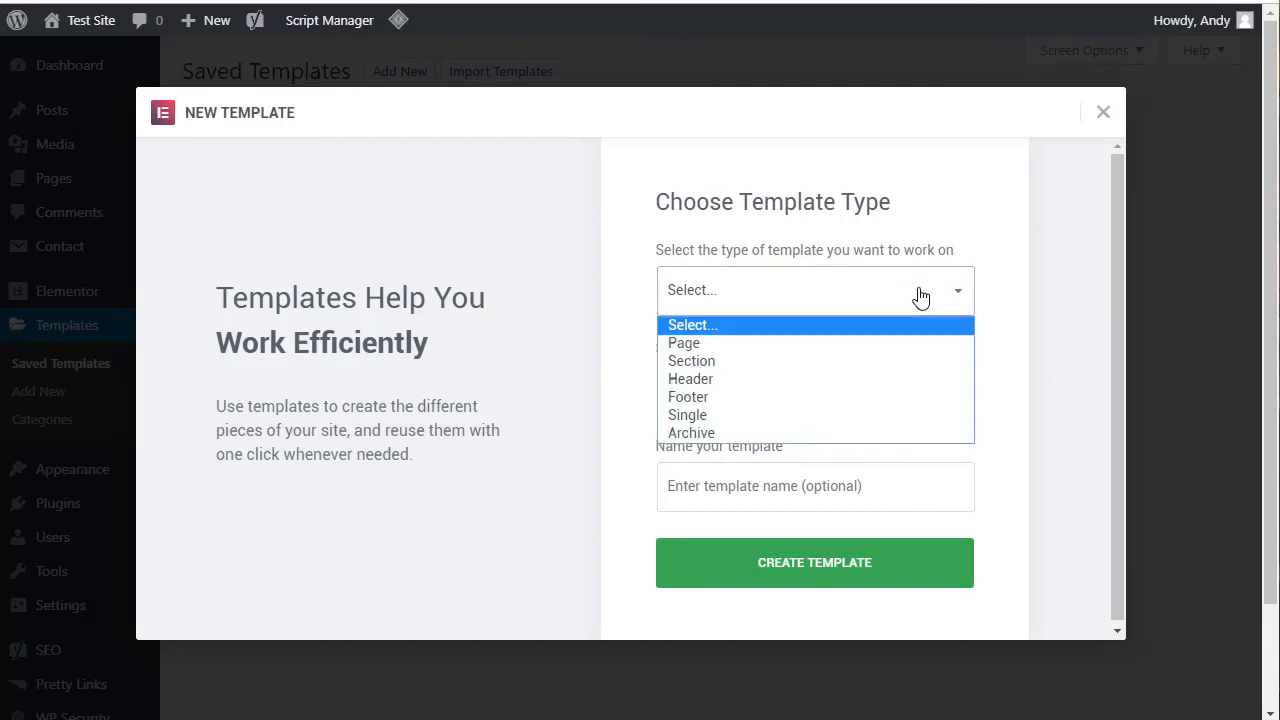
pyautogui.click(690, 380)
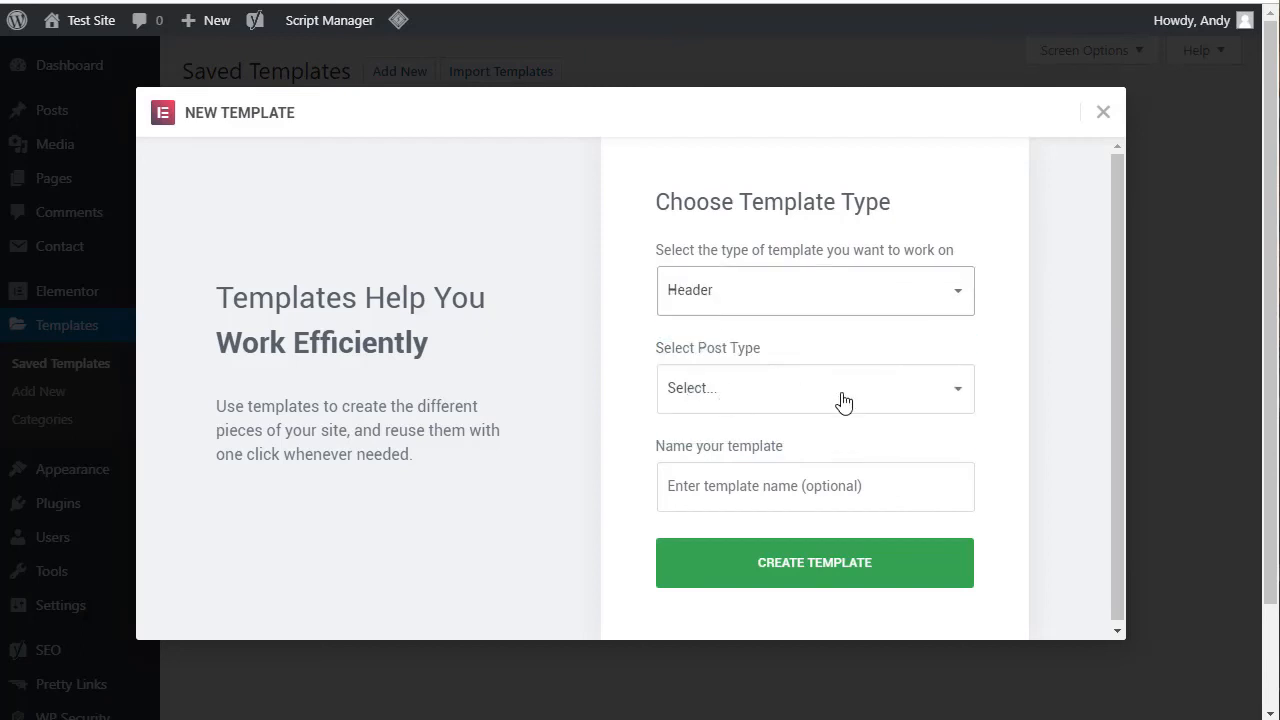
pyautogui.click(843, 401)
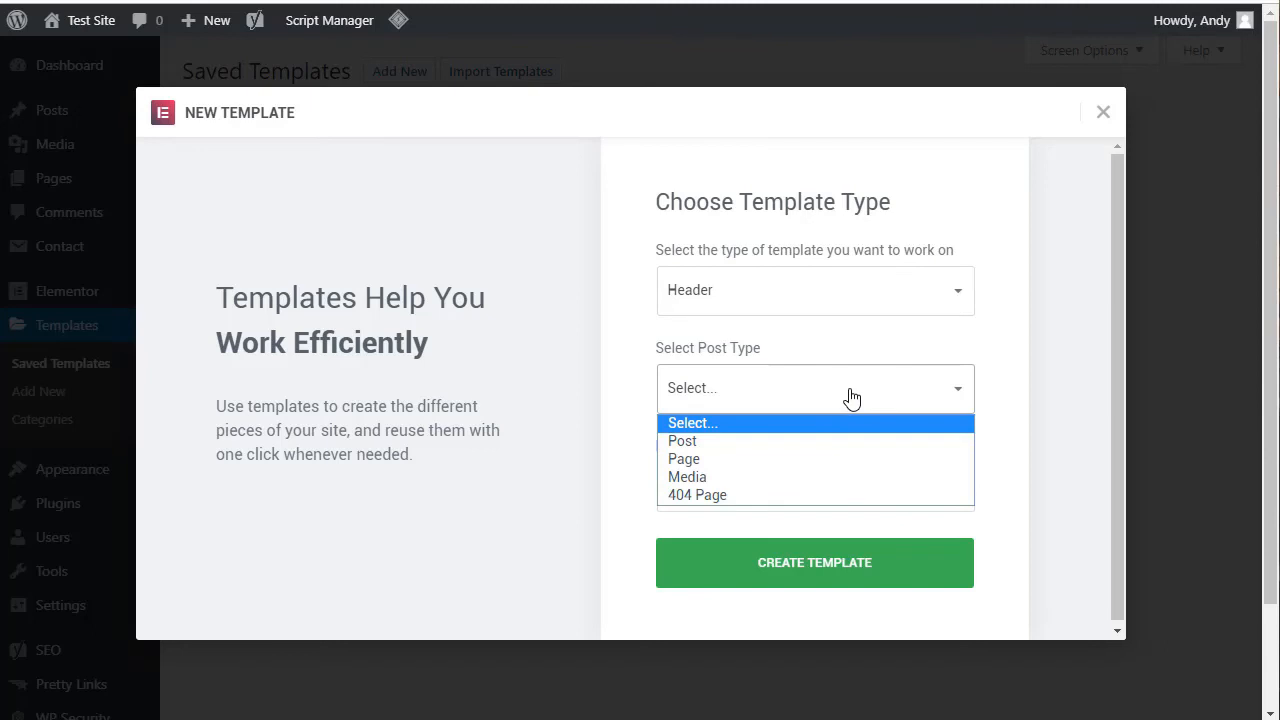
pyautogui.click(853, 398)
pyautogui.click(940, 400)
pyautogui.click(940, 400)
pyautogui.click(726, 497)
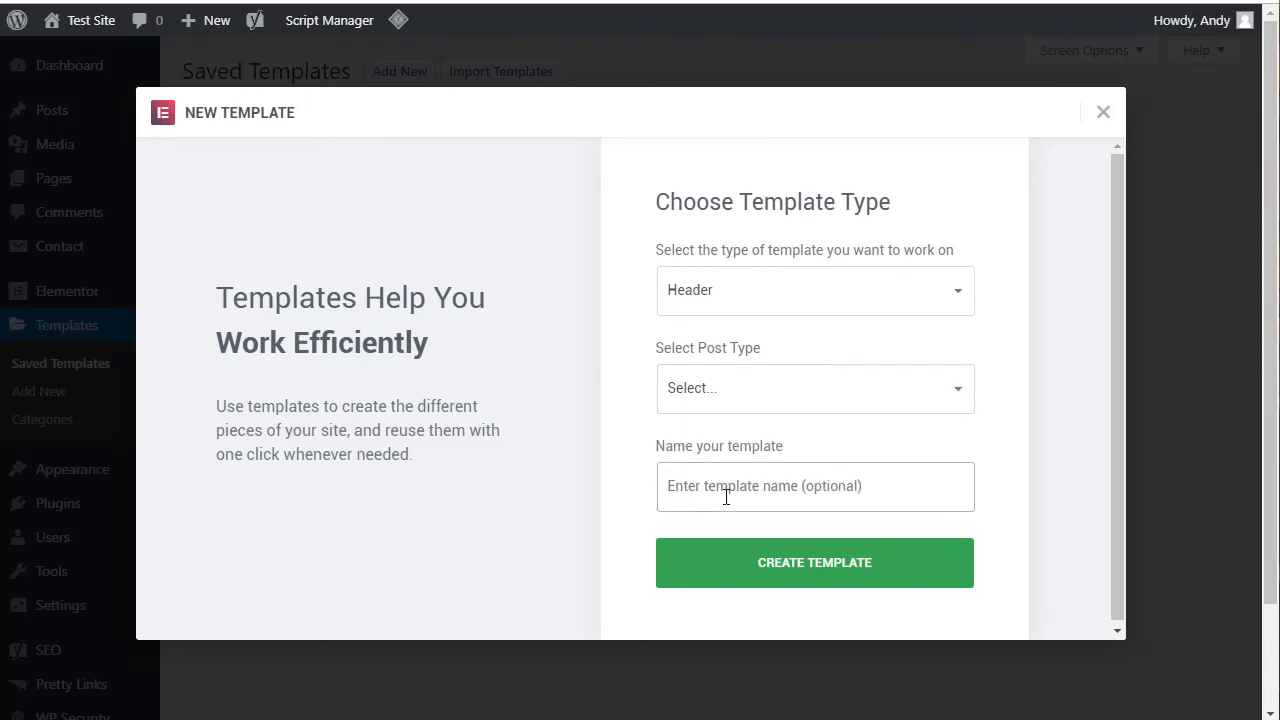
pyautogui.write('Header')
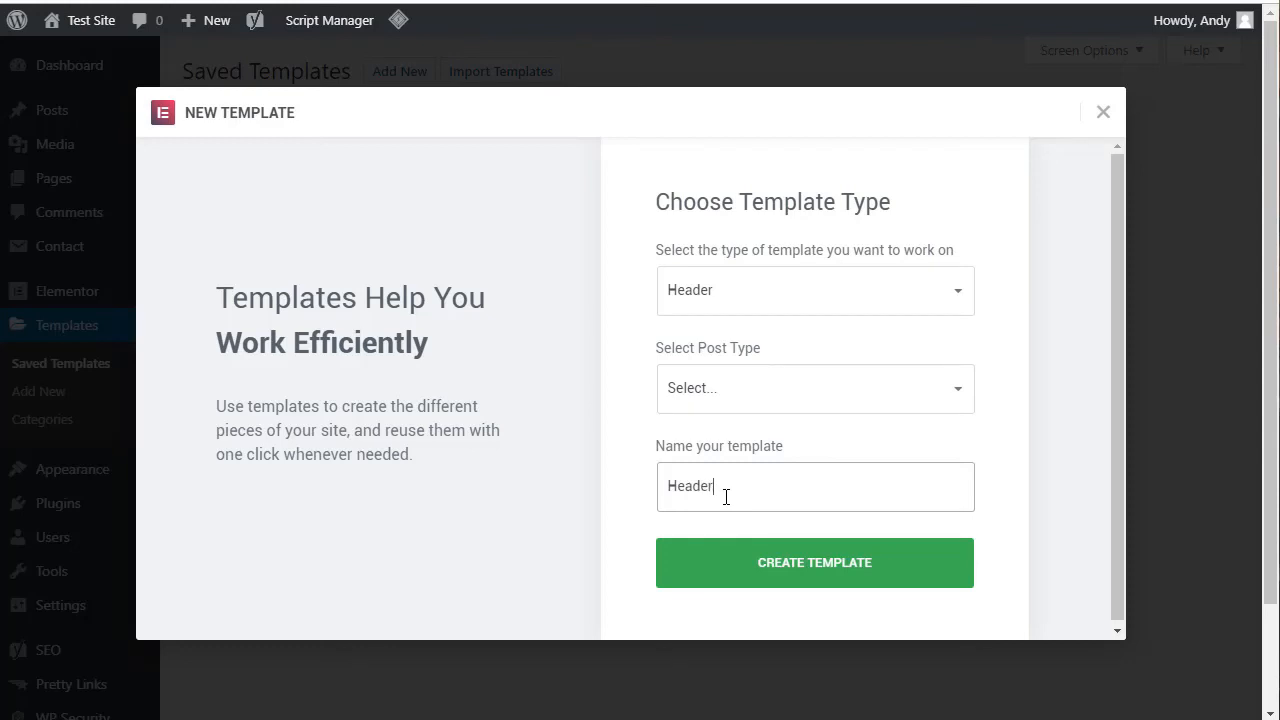
pyautogui.click(785, 568)
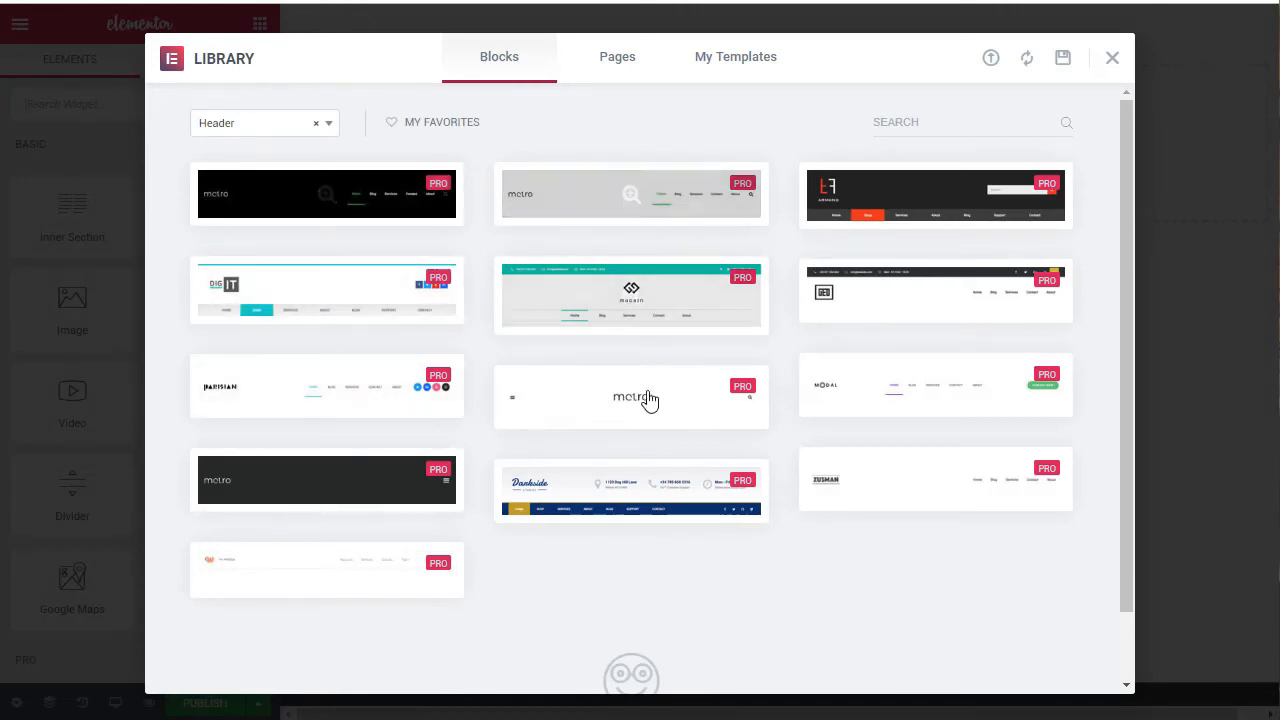
# Step: Preview the Madrin header block with the teal contact bar, and close the library without inserting it
pyautogui.click(586, 294)
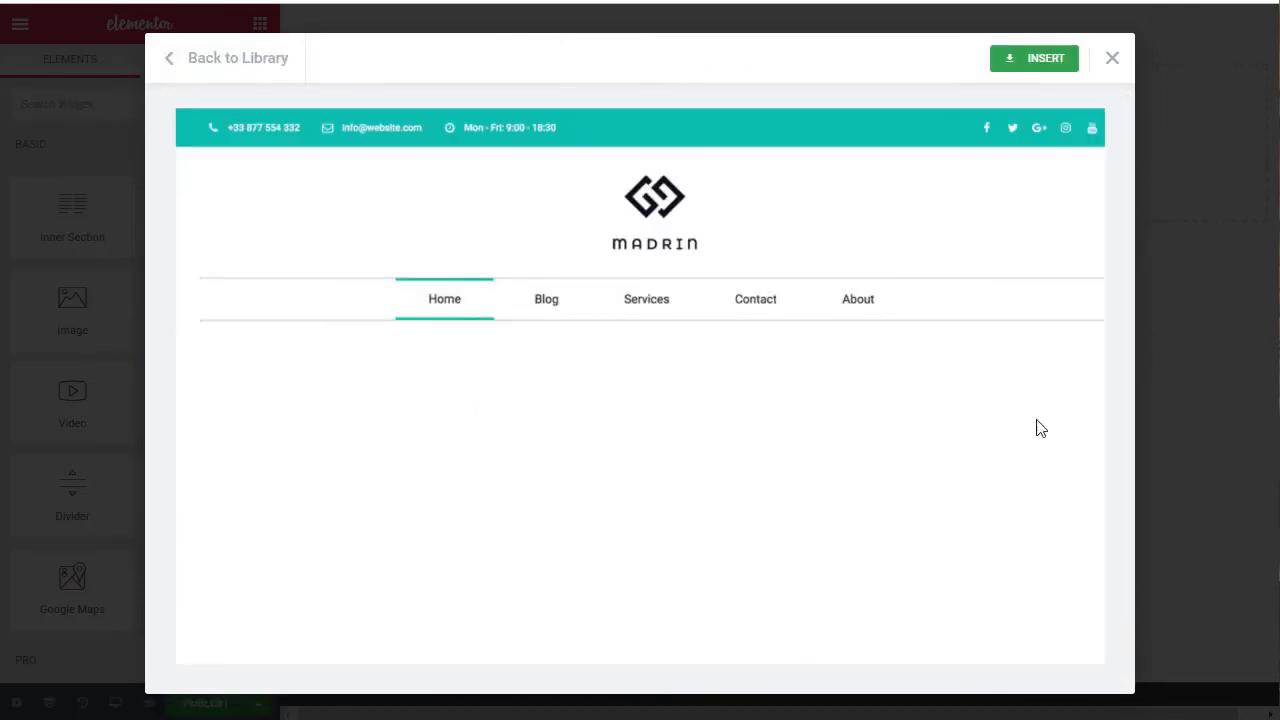
pyautogui.click(1111, 58)
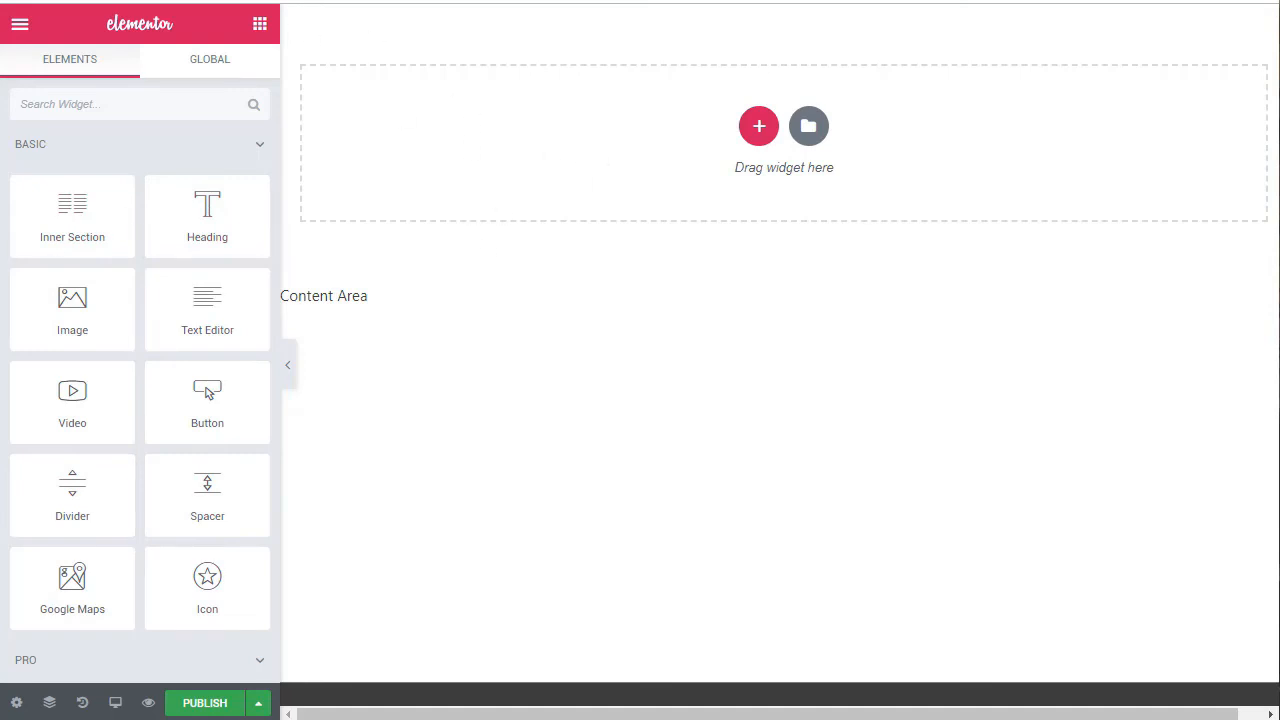
# Step: Add an inner section to the empty header template and give it a third column
pyautogui.moveTo(75, 206); pyautogui.dragTo(669, 129)
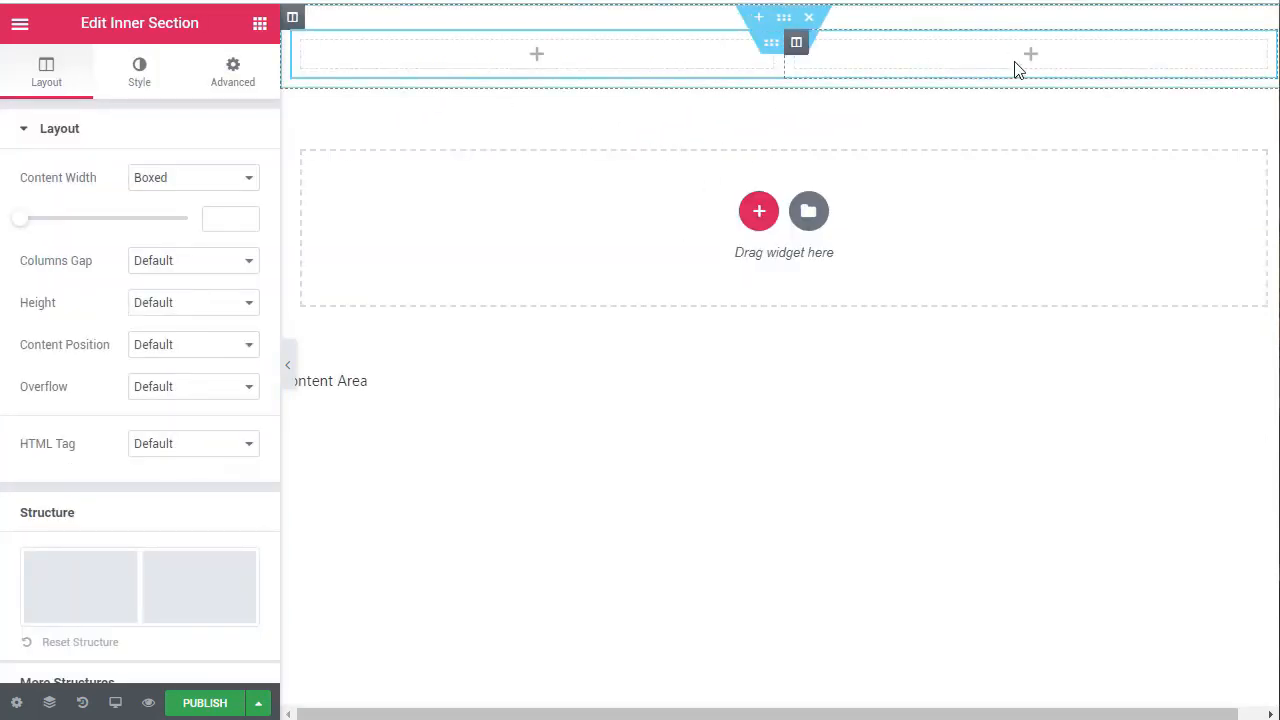
pyautogui.click(803, 52)
pyautogui.rightClick(799, 47)
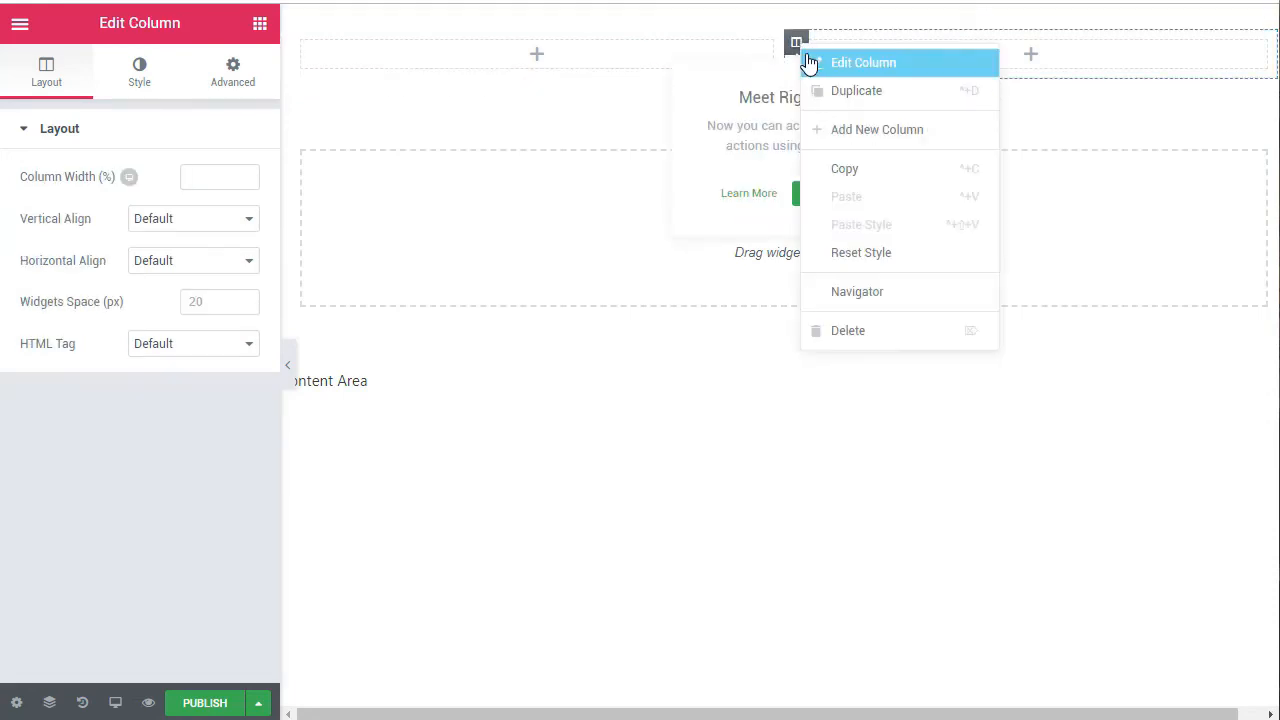
pyautogui.click(837, 134)
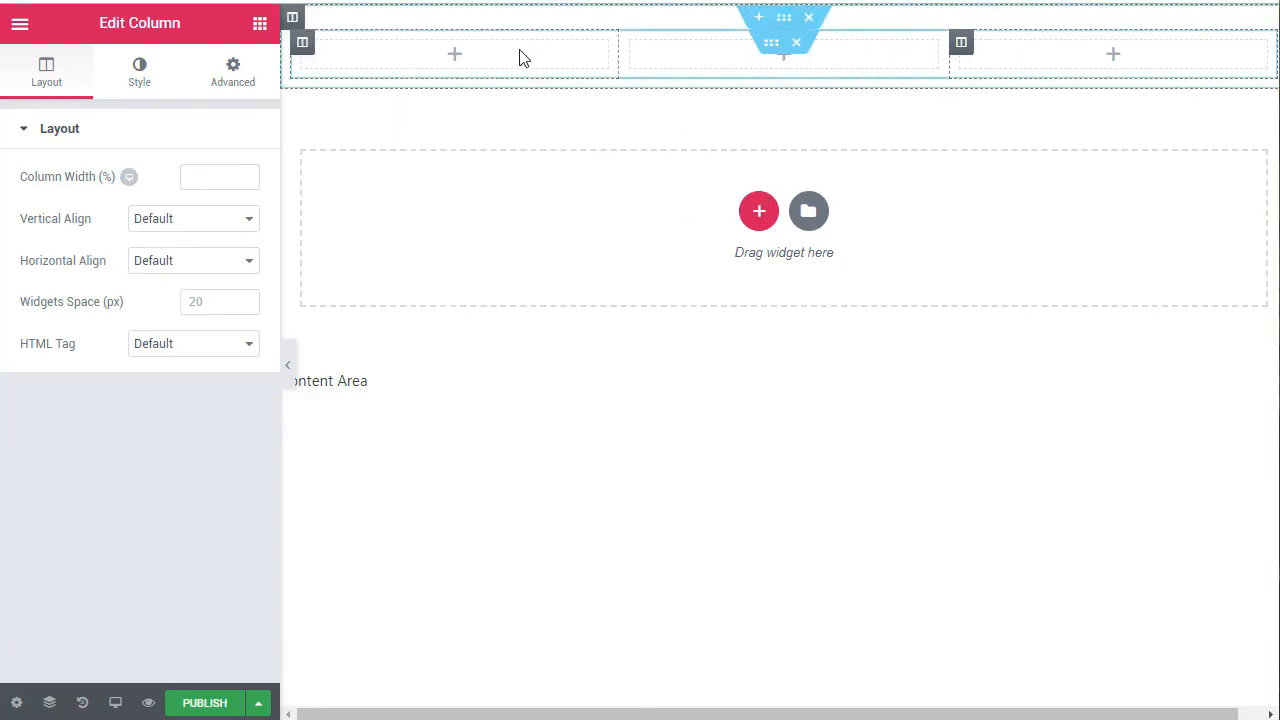
# Step: Find the Site Title widget and place it in the first column of the inner section
pyautogui.click(259, 24)
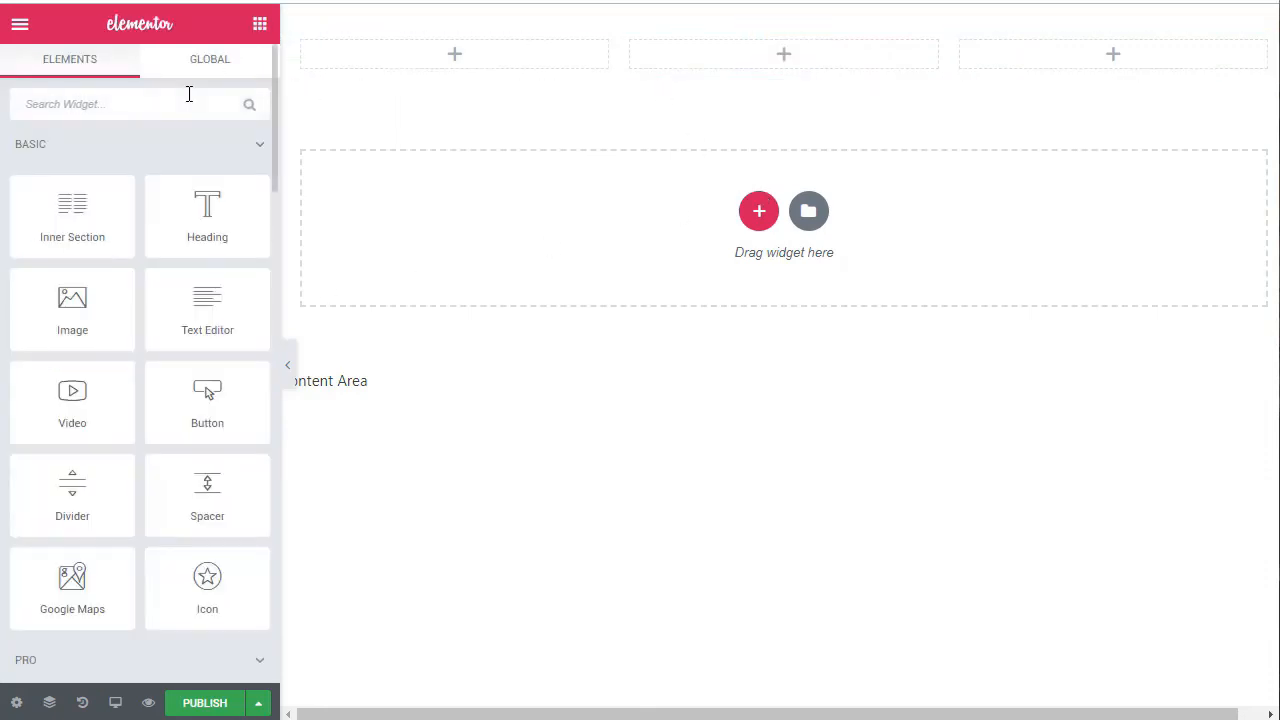
pyautogui.write('site')
pyautogui.moveTo(119, 165); pyautogui.dragTo(440, 58)
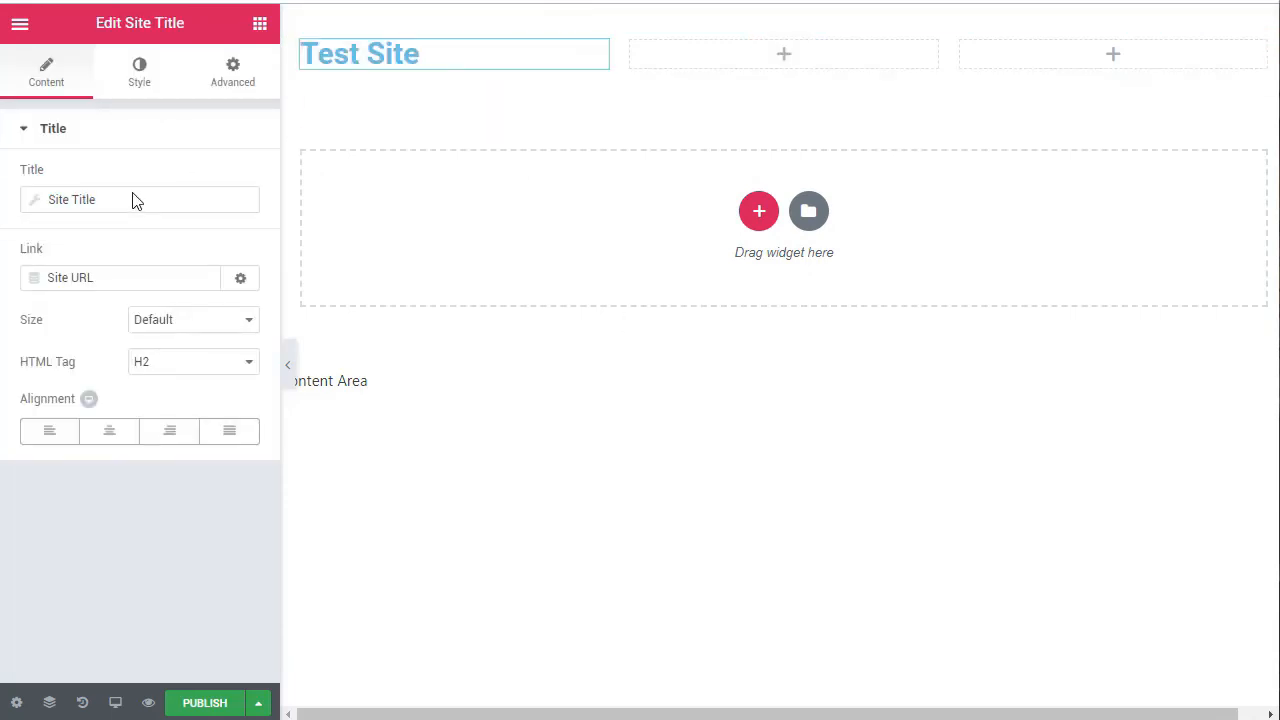
# Step: Set the site title's text colour to black (#000000) and centre its alignment
pyautogui.click(137, 80)
pyautogui.click(235, 177)
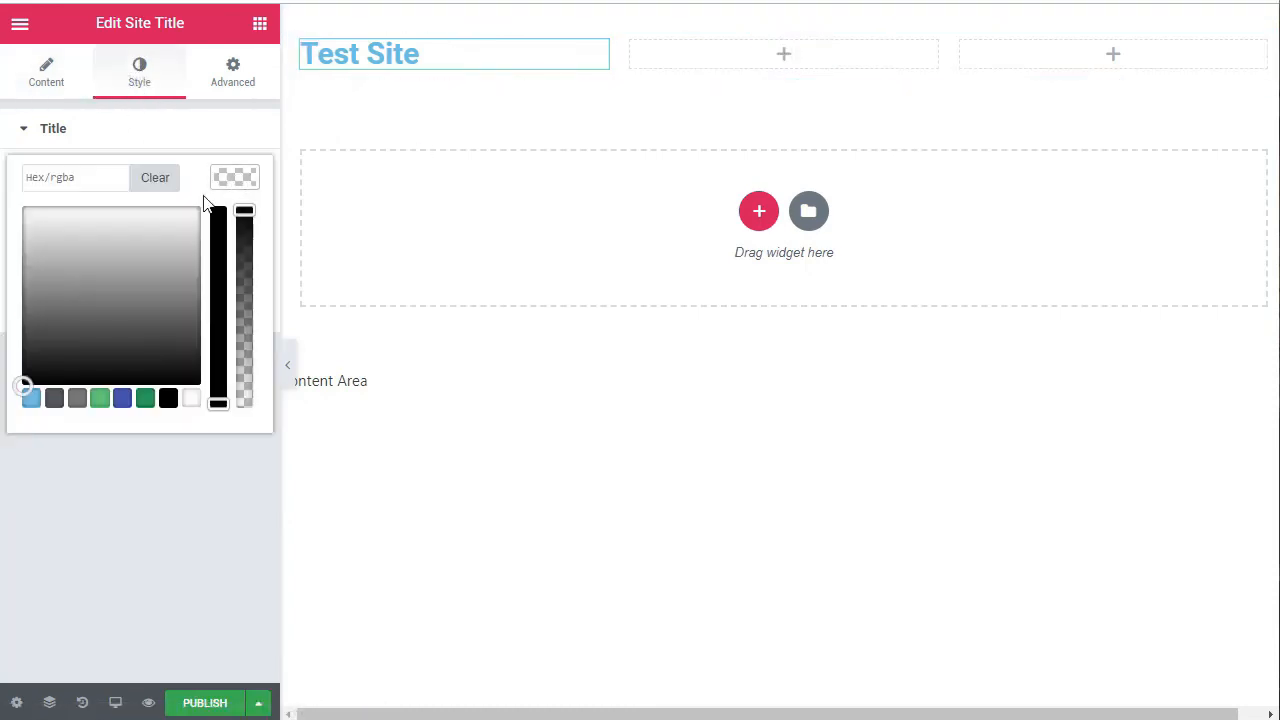
pyautogui.click(168, 398)
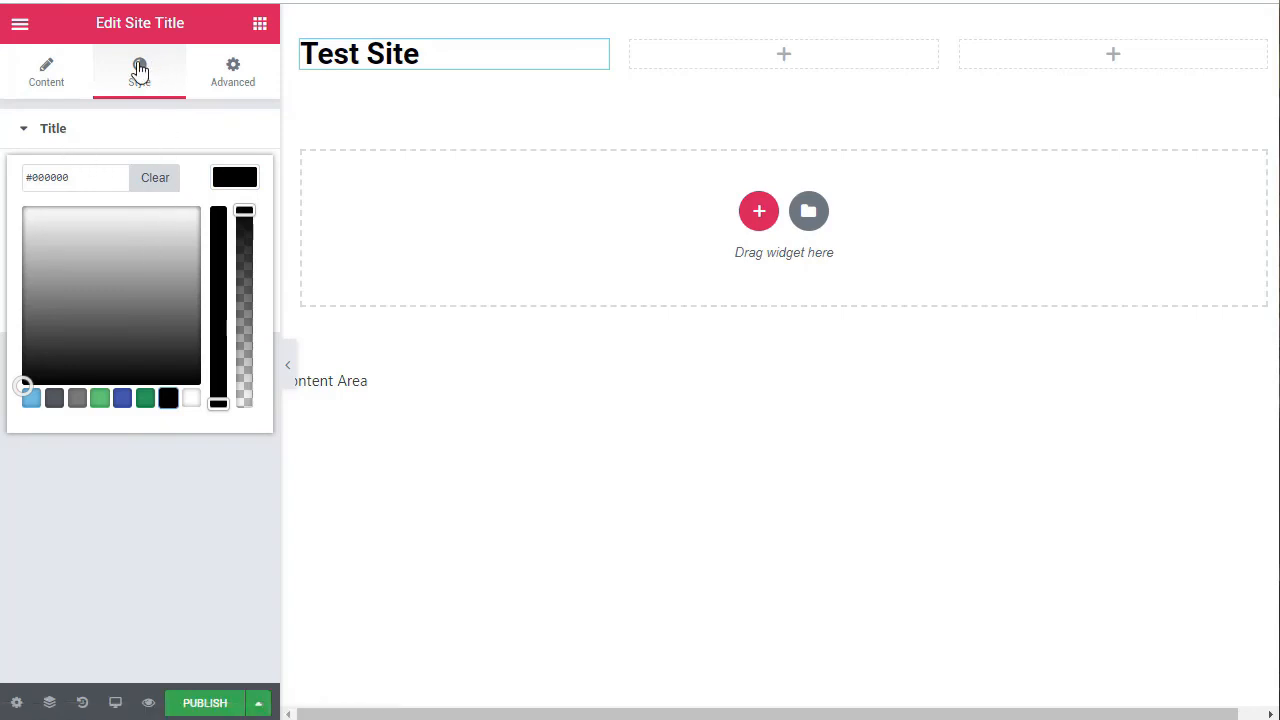
pyautogui.click(52, 76)
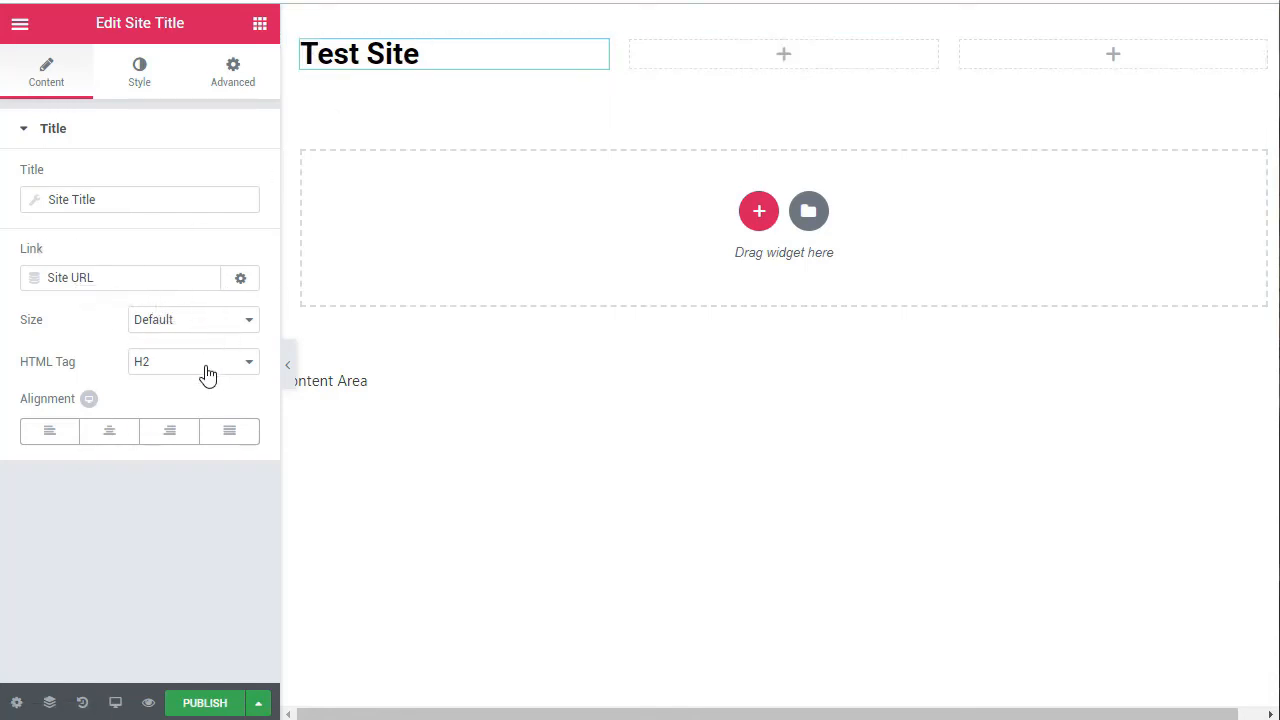
pyautogui.click(107, 436)
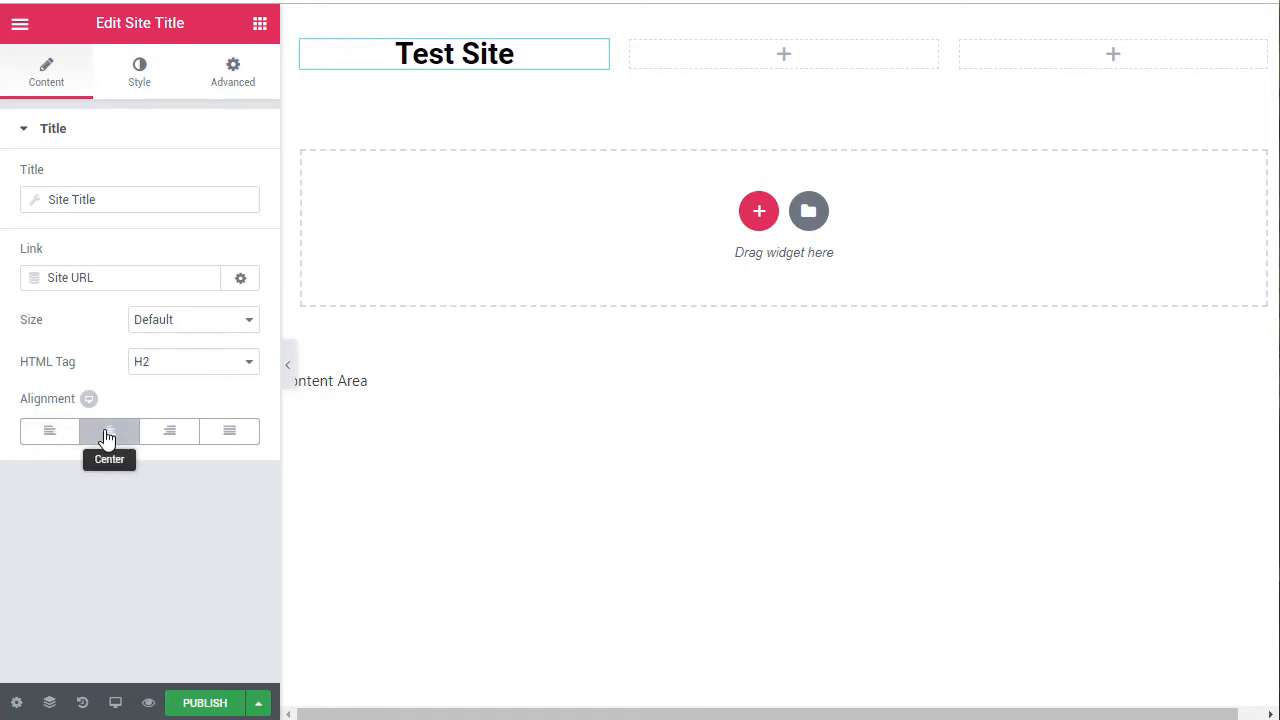
pyautogui.click(245, 86)
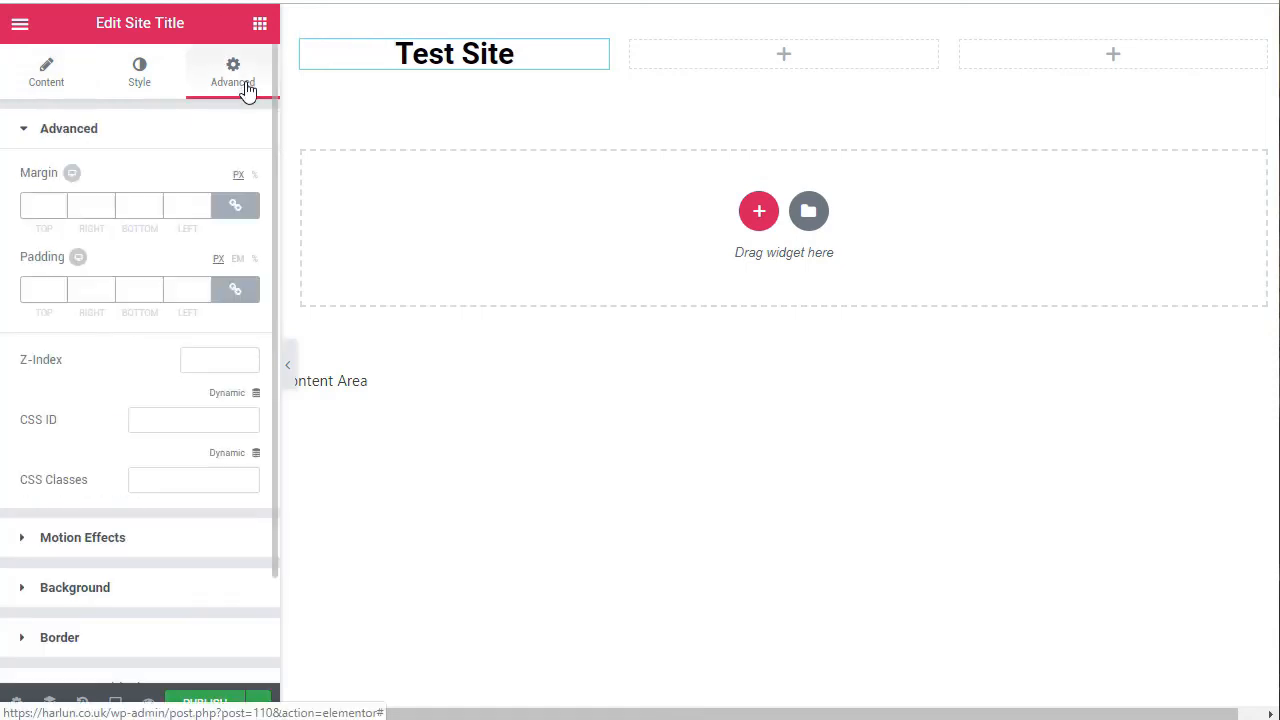
pyautogui.click(46, 86)
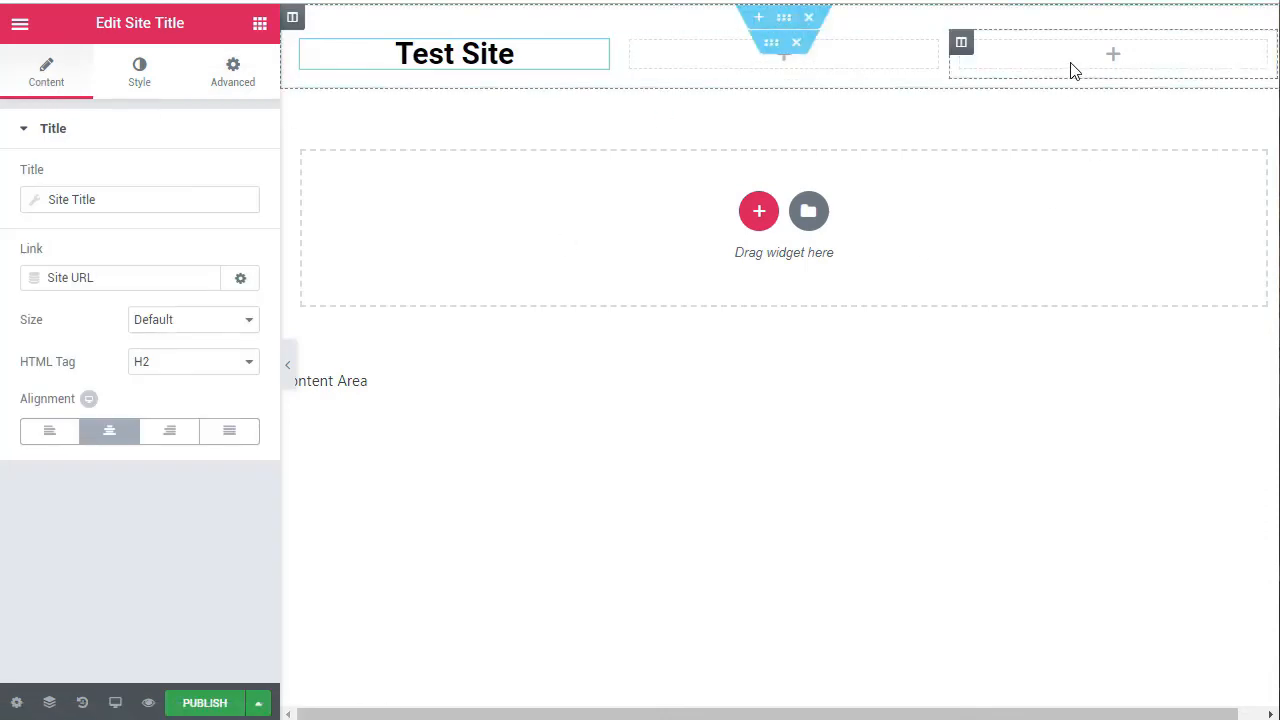
# Step: Search the widgets for "social" and place the Social Icons widget in the third column
pyautogui.click(259, 23)
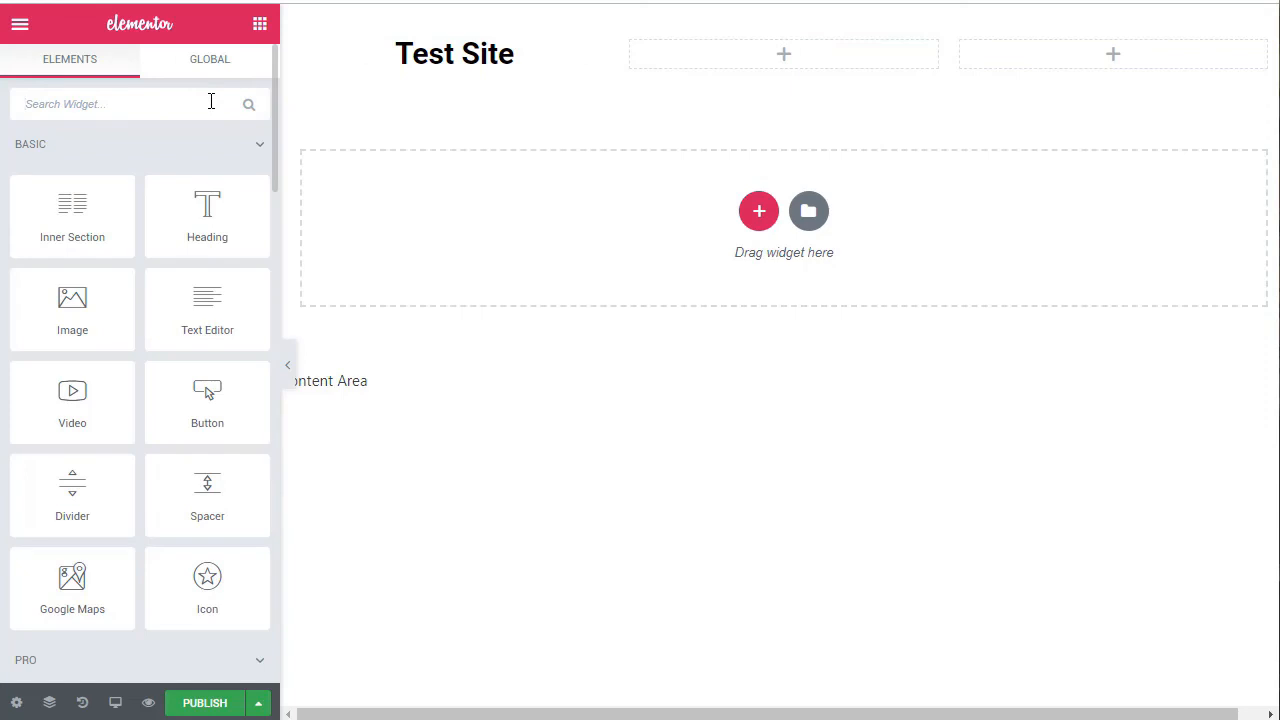
pyautogui.click(211, 101)
pyautogui.write('social')
pyautogui.moveTo(20, 190); pyautogui.dragTo(1128, 56)
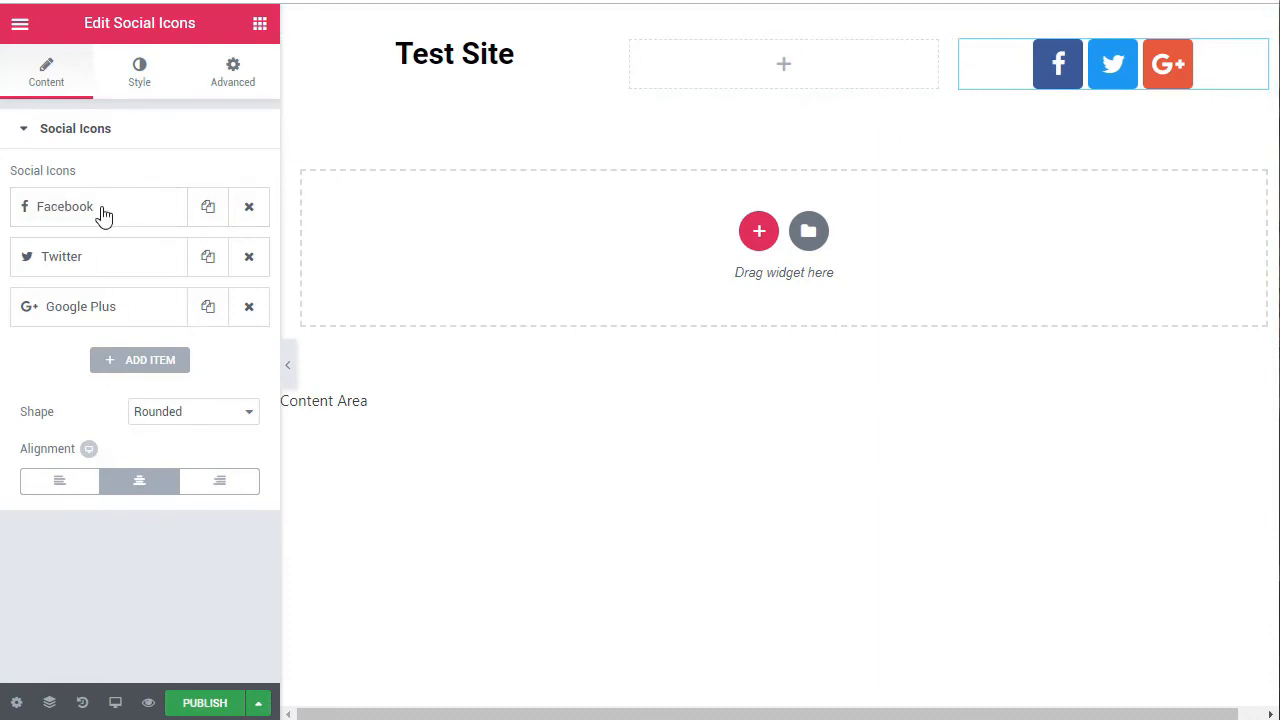
# Step: Add a fourth item to the social icons and set its icon to instagram
pyautogui.click(130, 360)
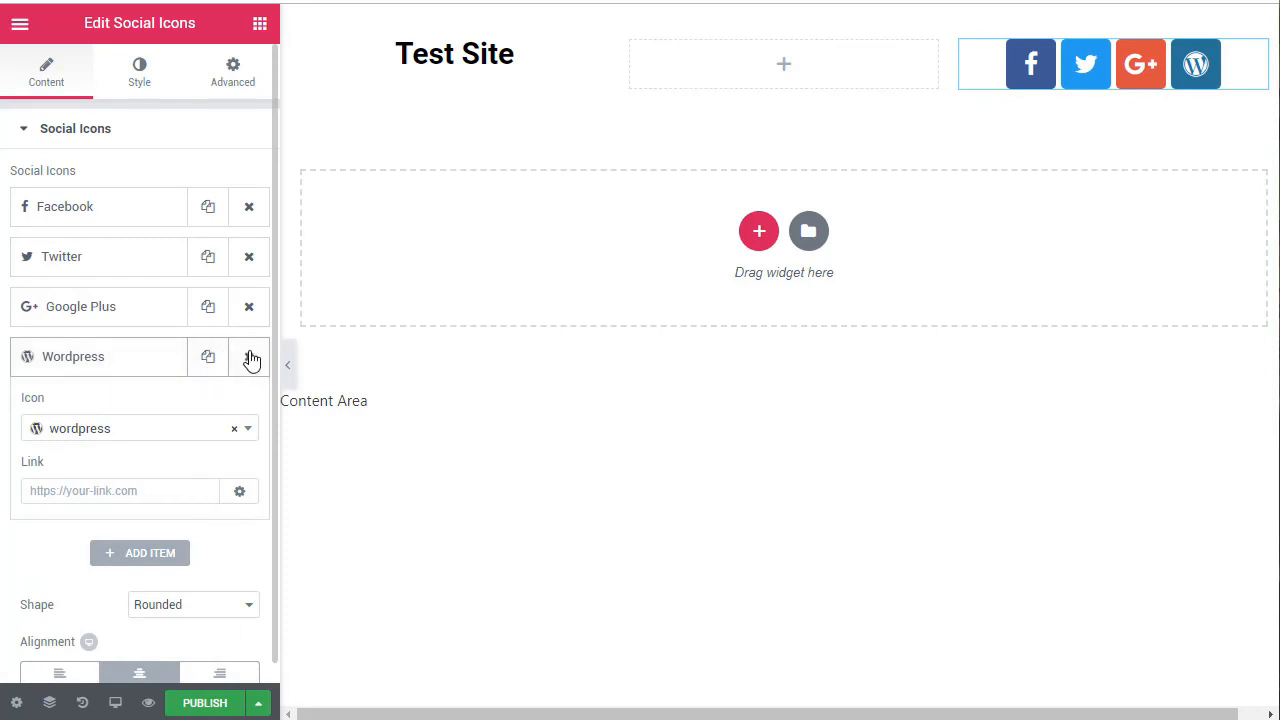
pyautogui.click(158, 429)
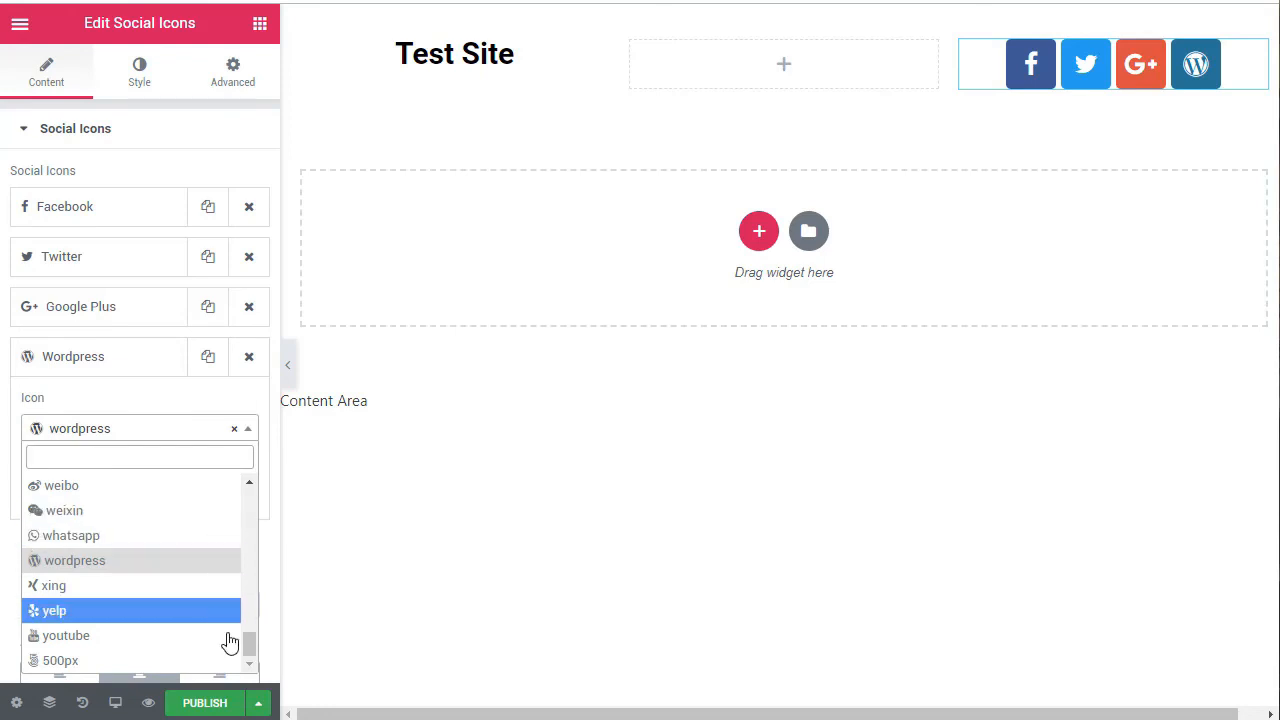
pyautogui.moveTo(246, 640); pyautogui.dragTo(255, 550)
pyautogui.click(180, 545)
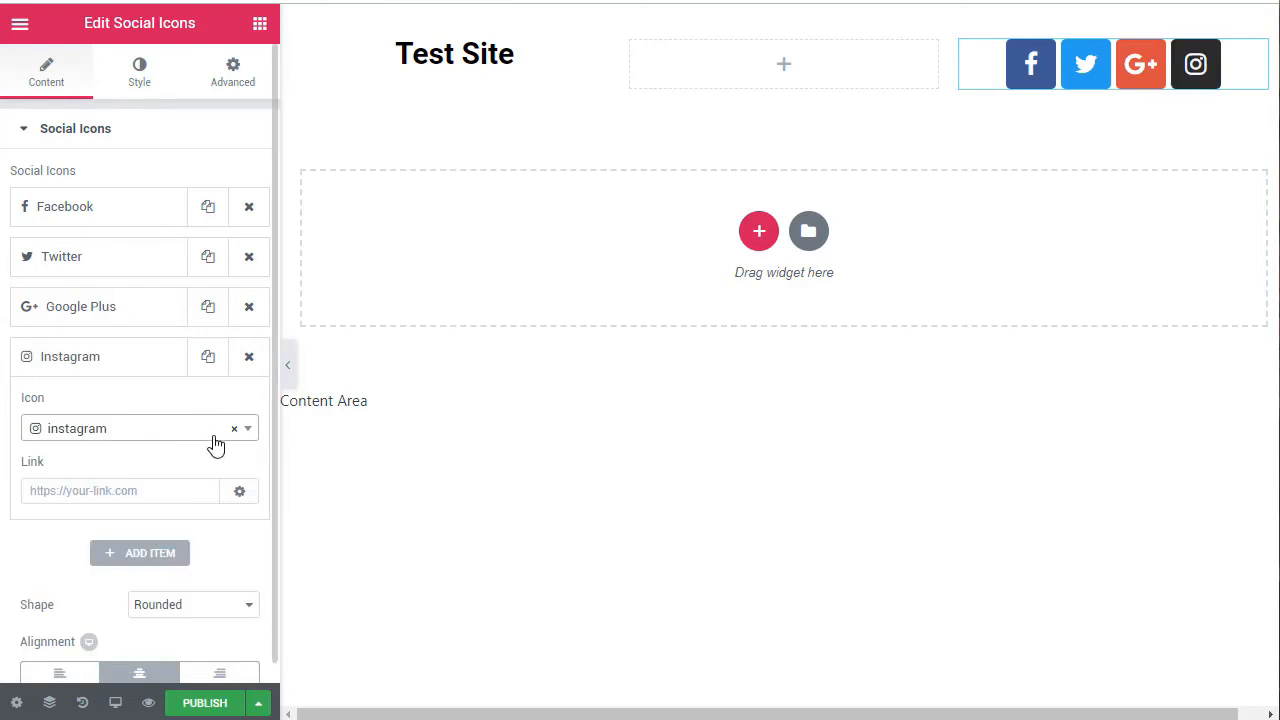
pyautogui.click(93, 487)
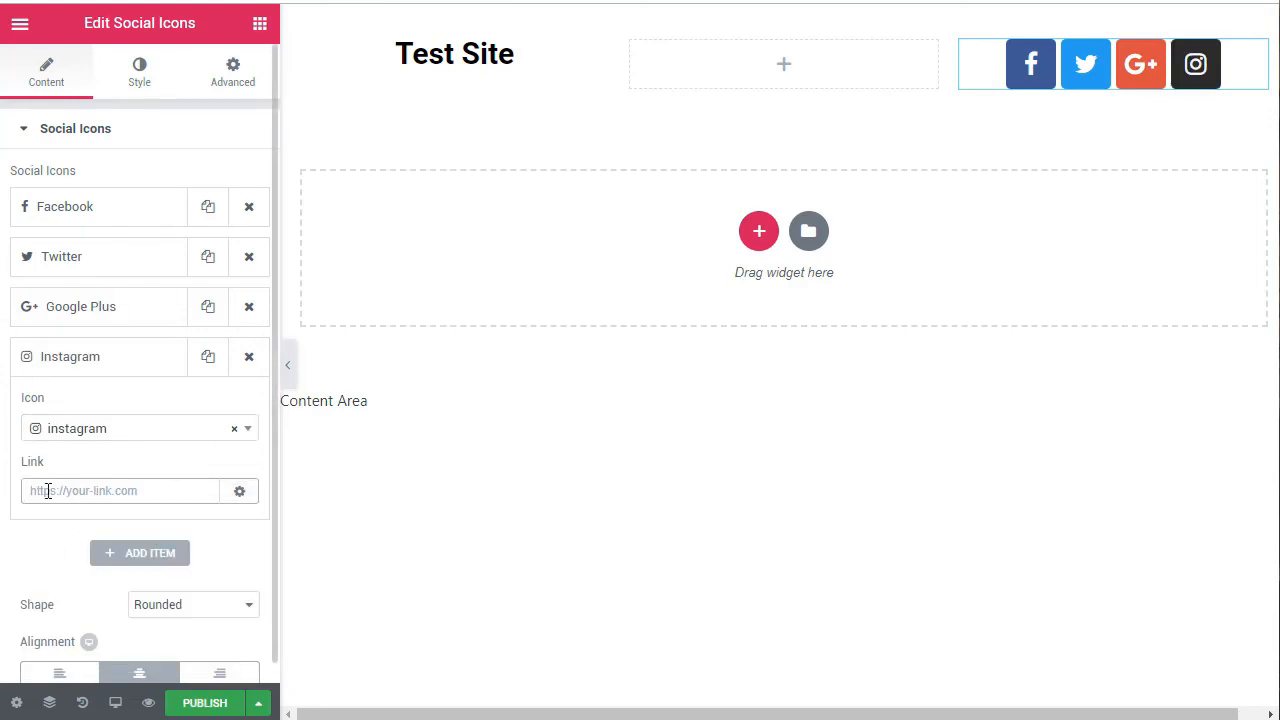
# Step: Look over the Facebook and Twitter link settings and remove the Google Plus item from the social icons
pyautogui.click(117, 208)
pyautogui.click(94, 341)
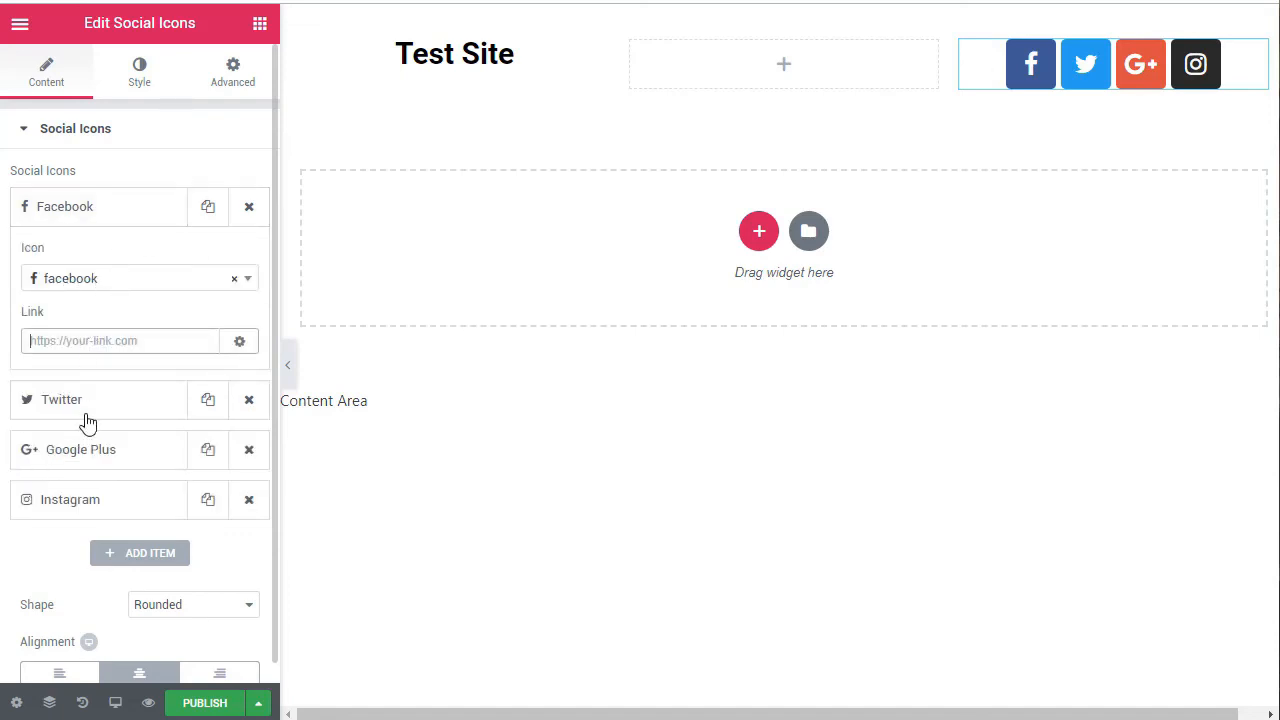
pyautogui.click(87, 405)
pyautogui.click(88, 450)
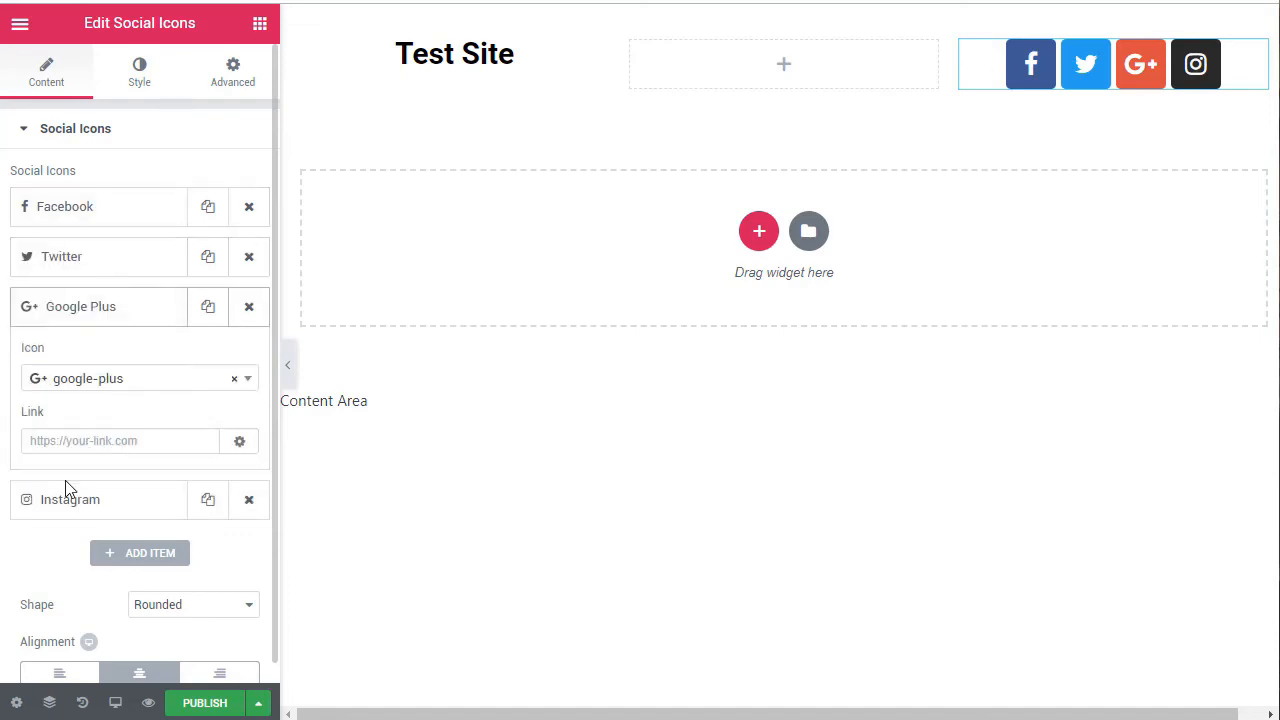
pyautogui.click(235, 379)
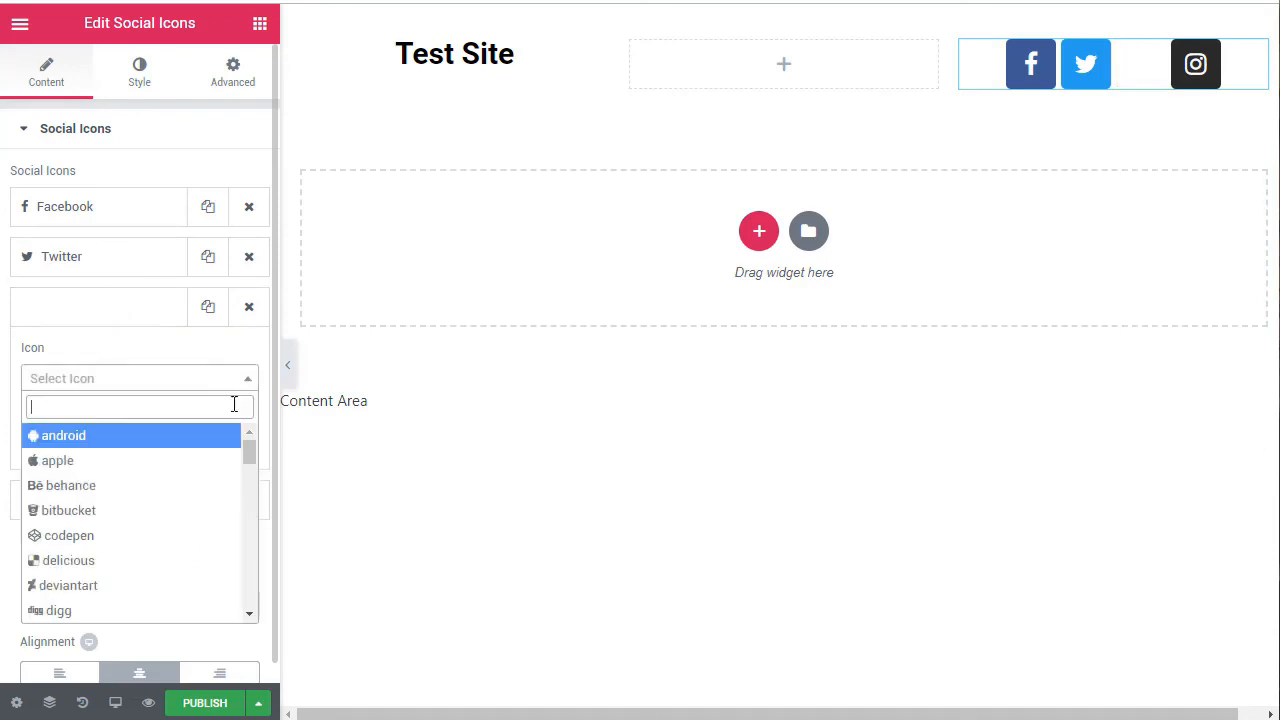
pyautogui.click(250, 309)
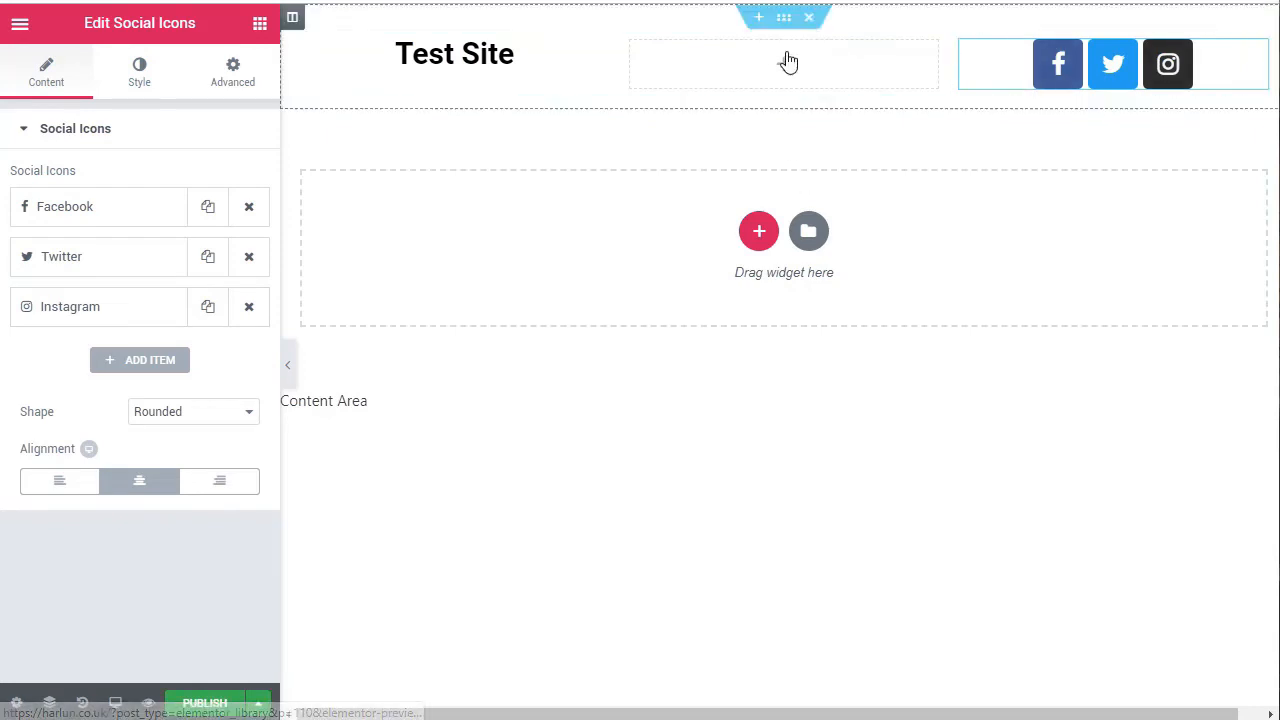
# Step: Place the Navigation Menu widget in the empty middle column and check its available menu choices
pyautogui.click(261, 23)
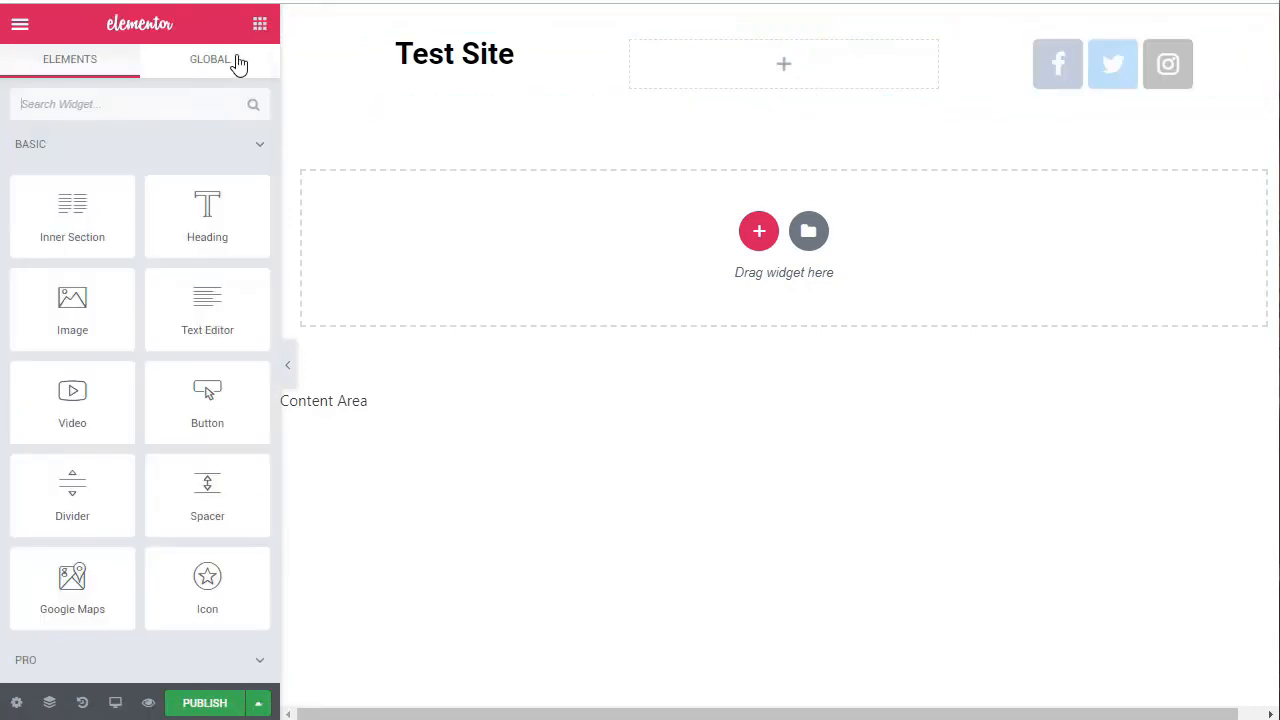
pyautogui.write('menu')
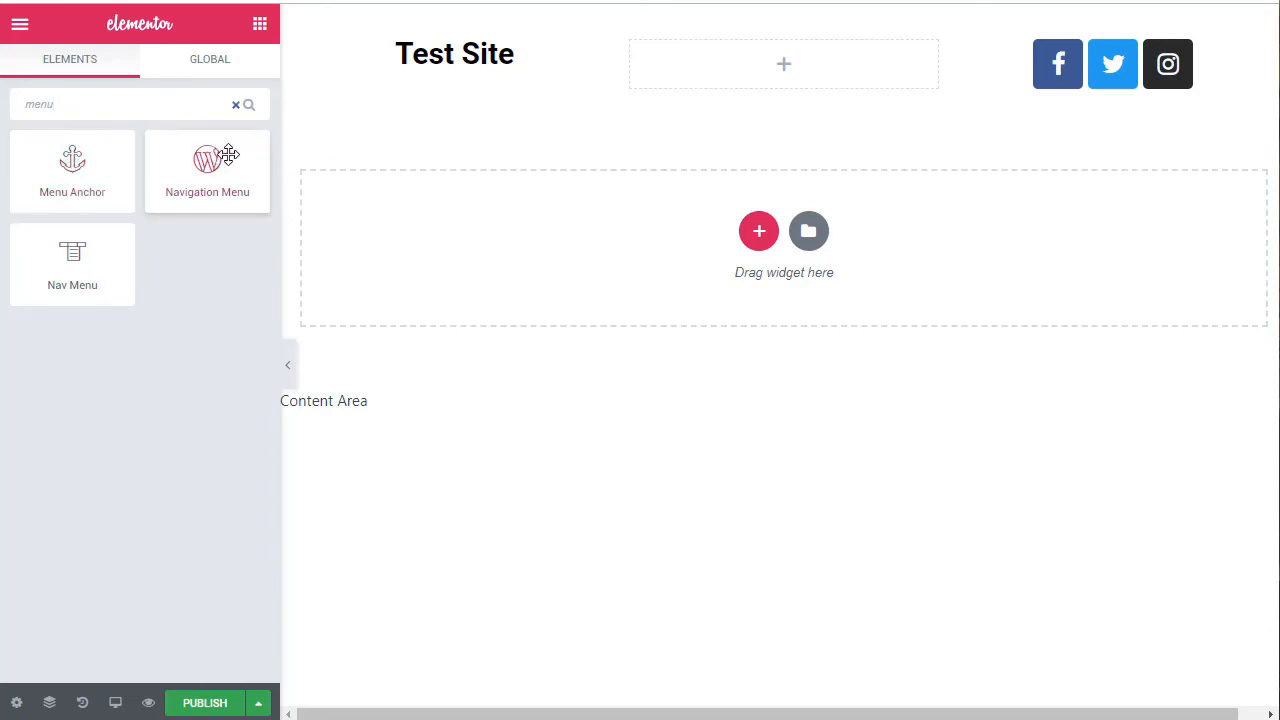
pyautogui.moveTo(206, 162); pyautogui.dragTo(780, 60)
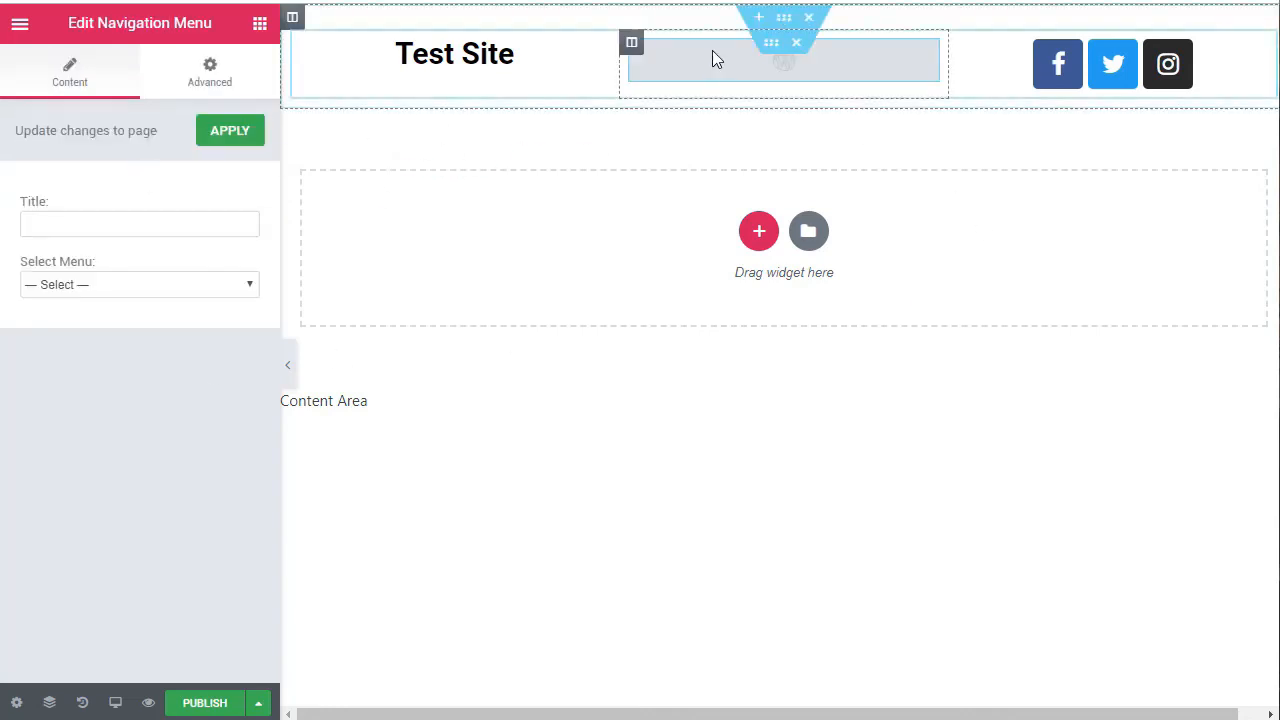
pyautogui.click(140, 285)
pyautogui.click(140, 288)
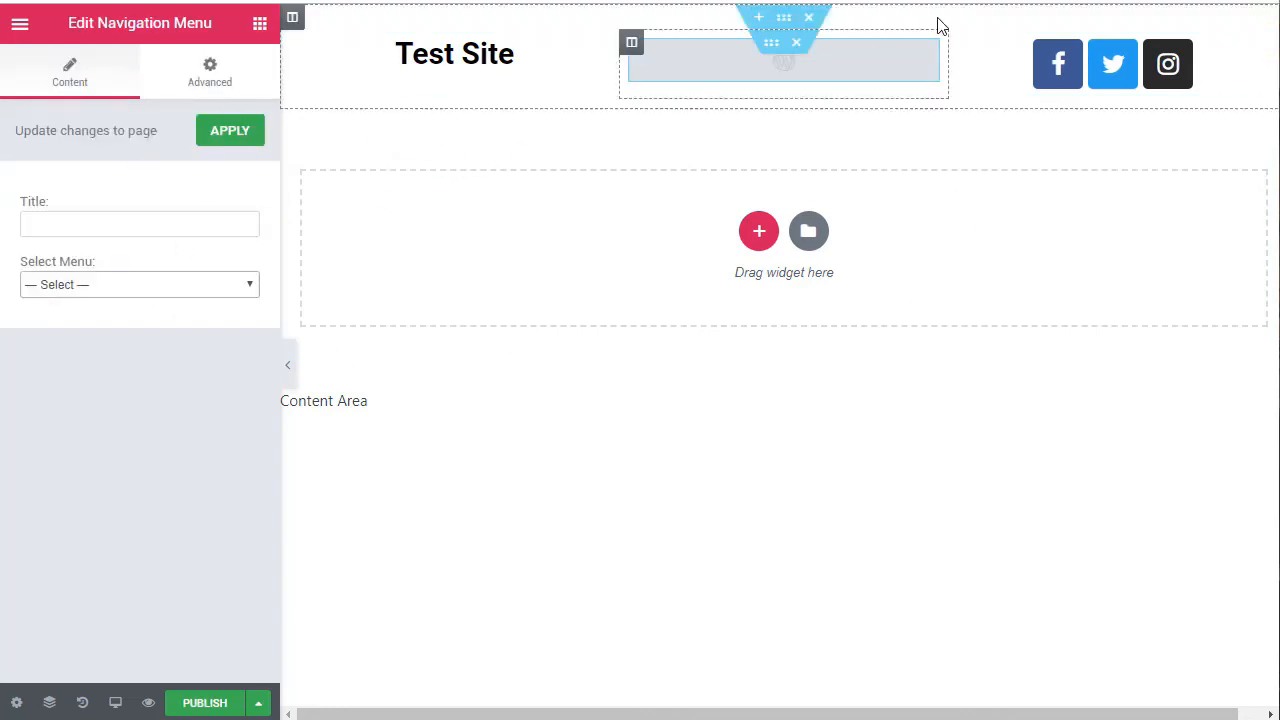
# Step: Delete the Navigation Menu widget from the middle column and replace it with the Nav Menu widget, found by searching "menu"
pyautogui.rightClick(841, 55)
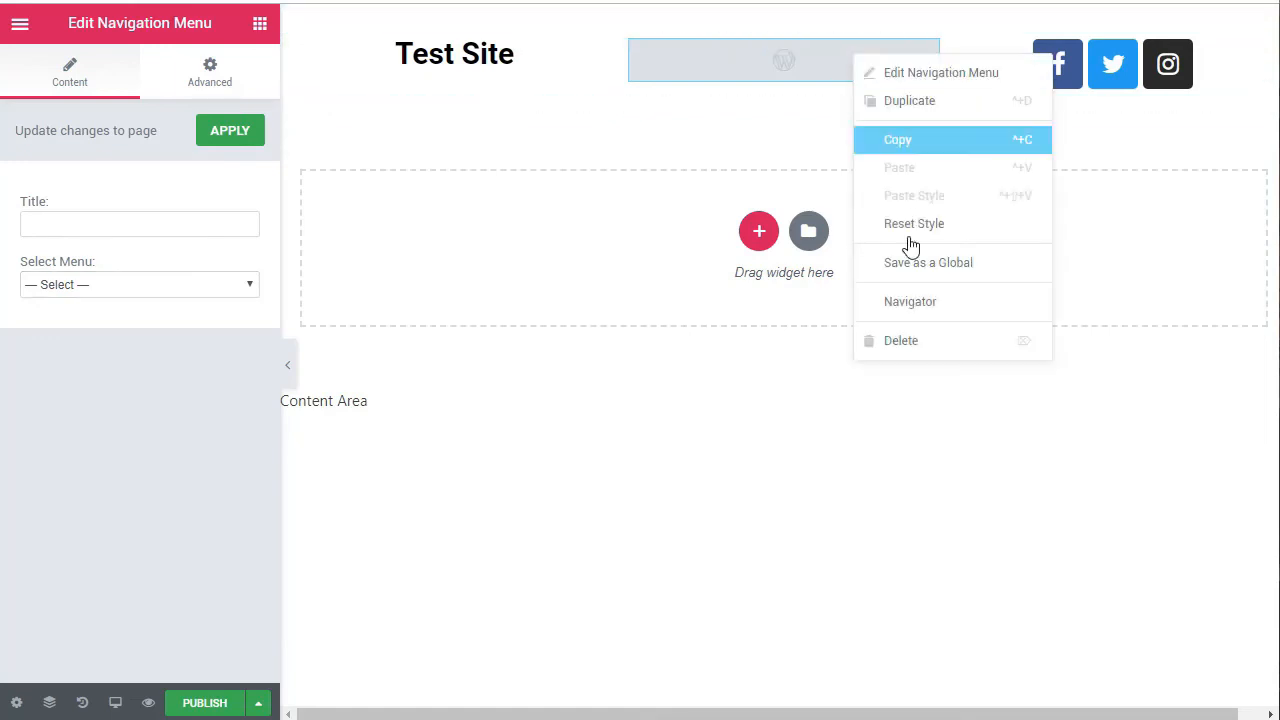
pyautogui.click(929, 346)
pyautogui.click(154, 103)
pyautogui.write('menu')
pyautogui.moveTo(43, 265); pyautogui.dragTo(800, 60)
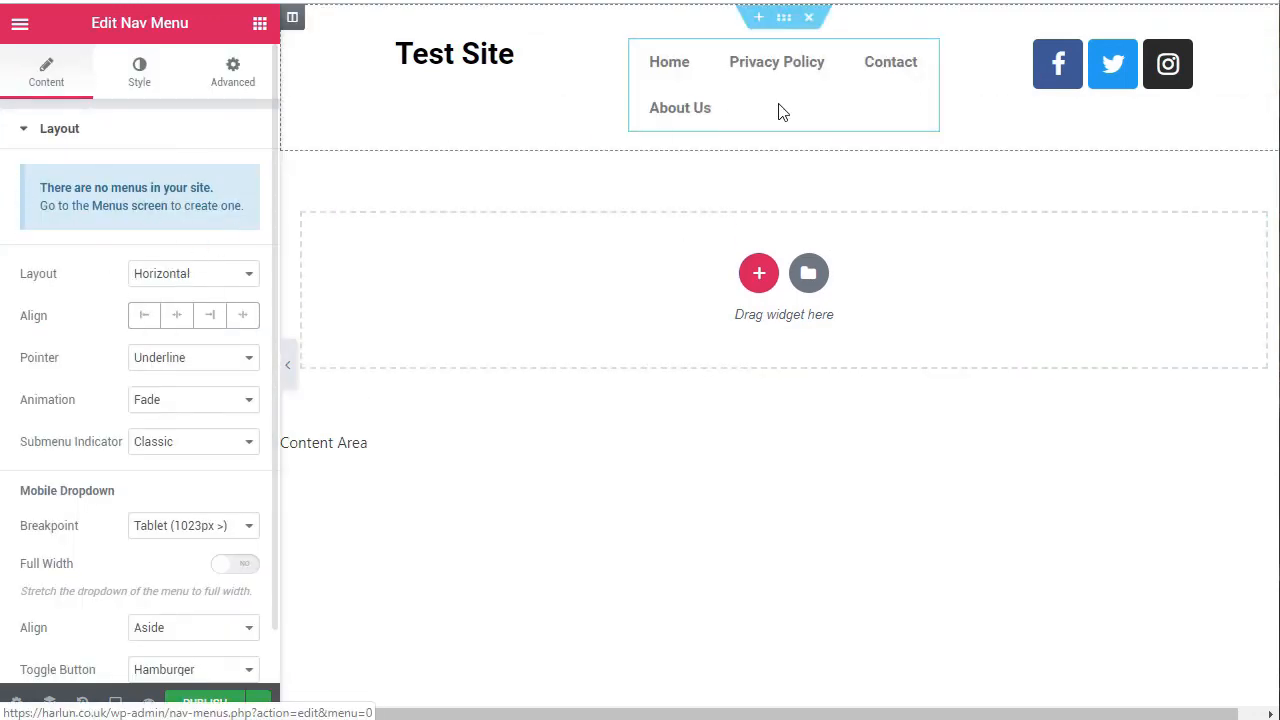
# Step: Try the Vertical layout for the nav menu, then set it to Dropdown and test its hamburger toggle
pyautogui.click(229, 280)
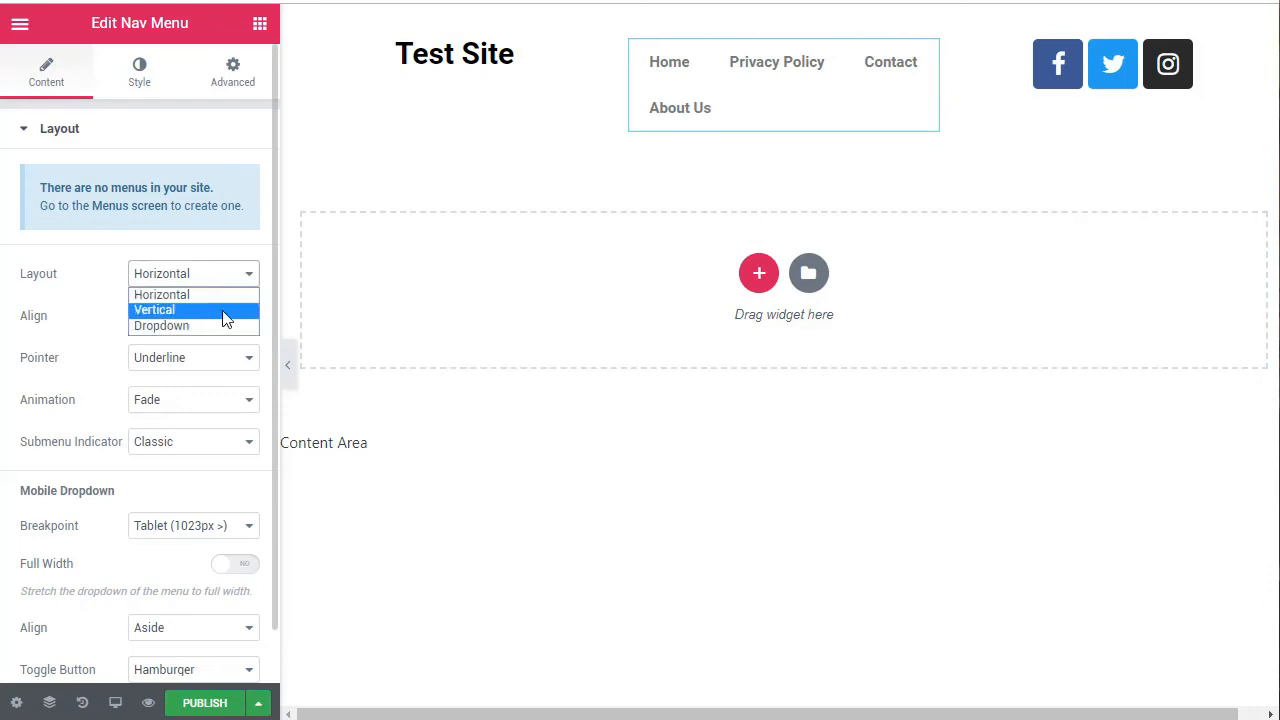
pyautogui.click(225, 311)
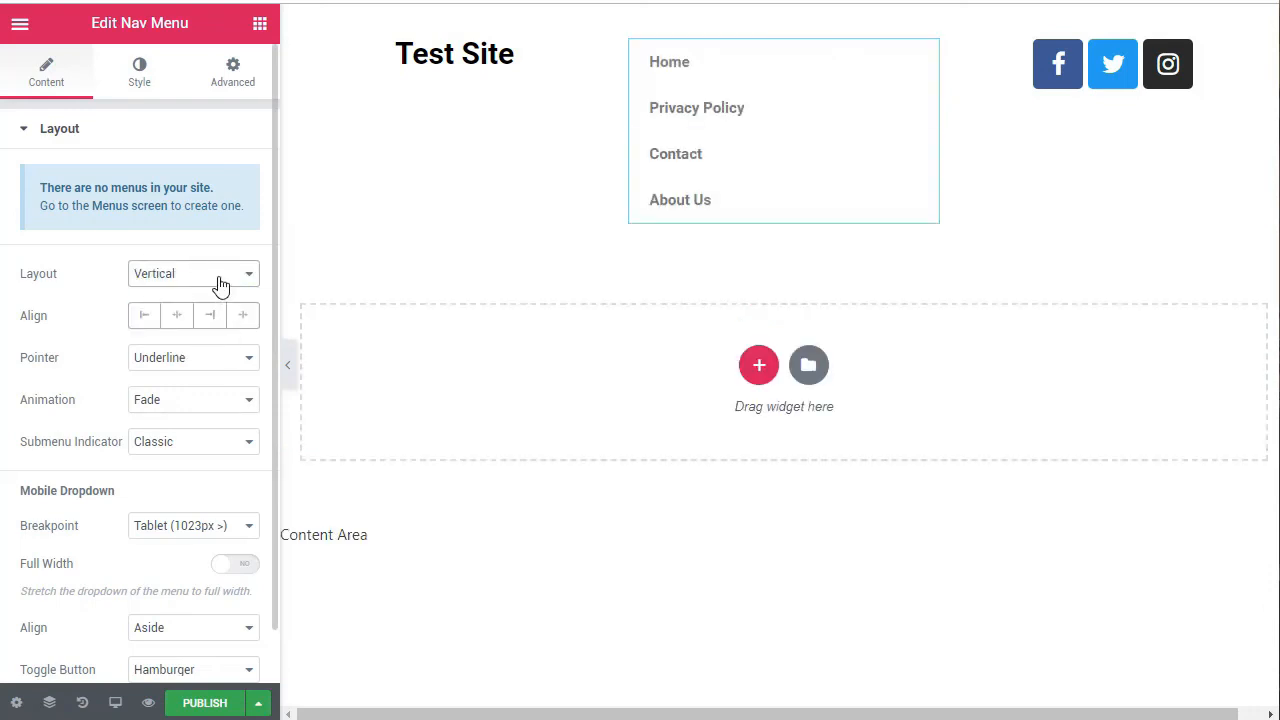
pyautogui.click(218, 285)
pyautogui.click(216, 330)
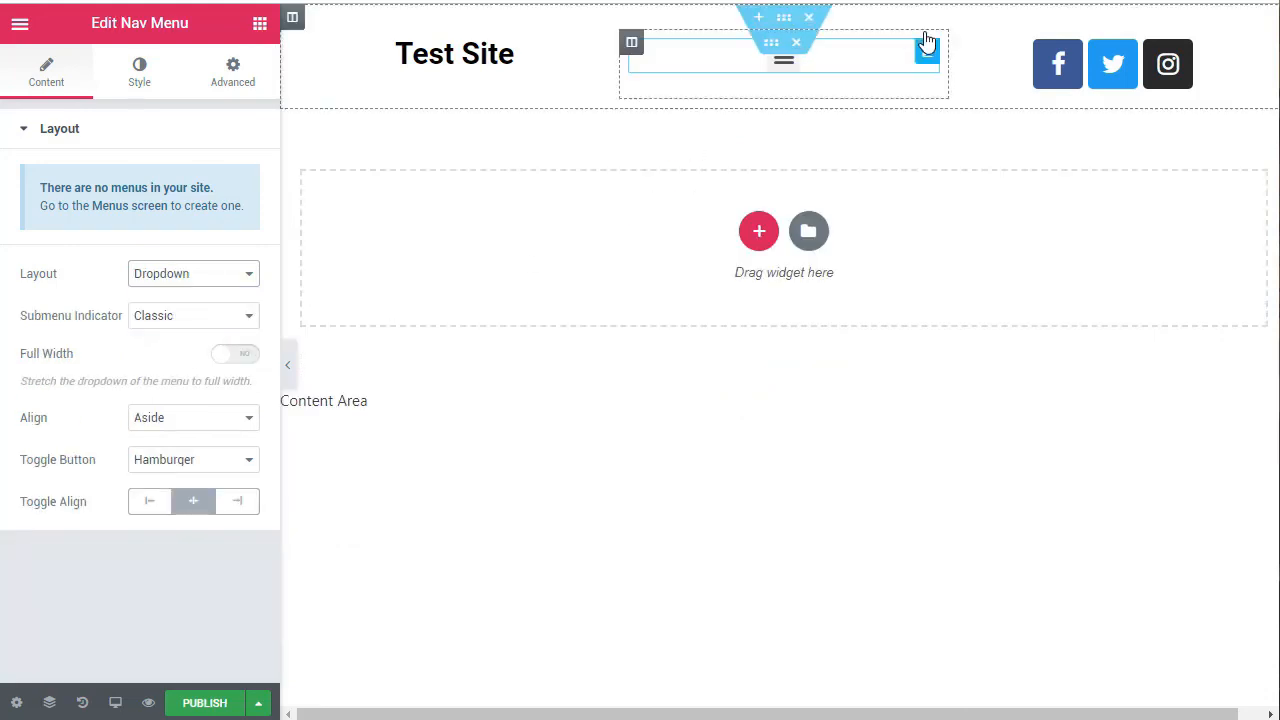
pyautogui.click(785, 62)
pyautogui.click(785, 62)
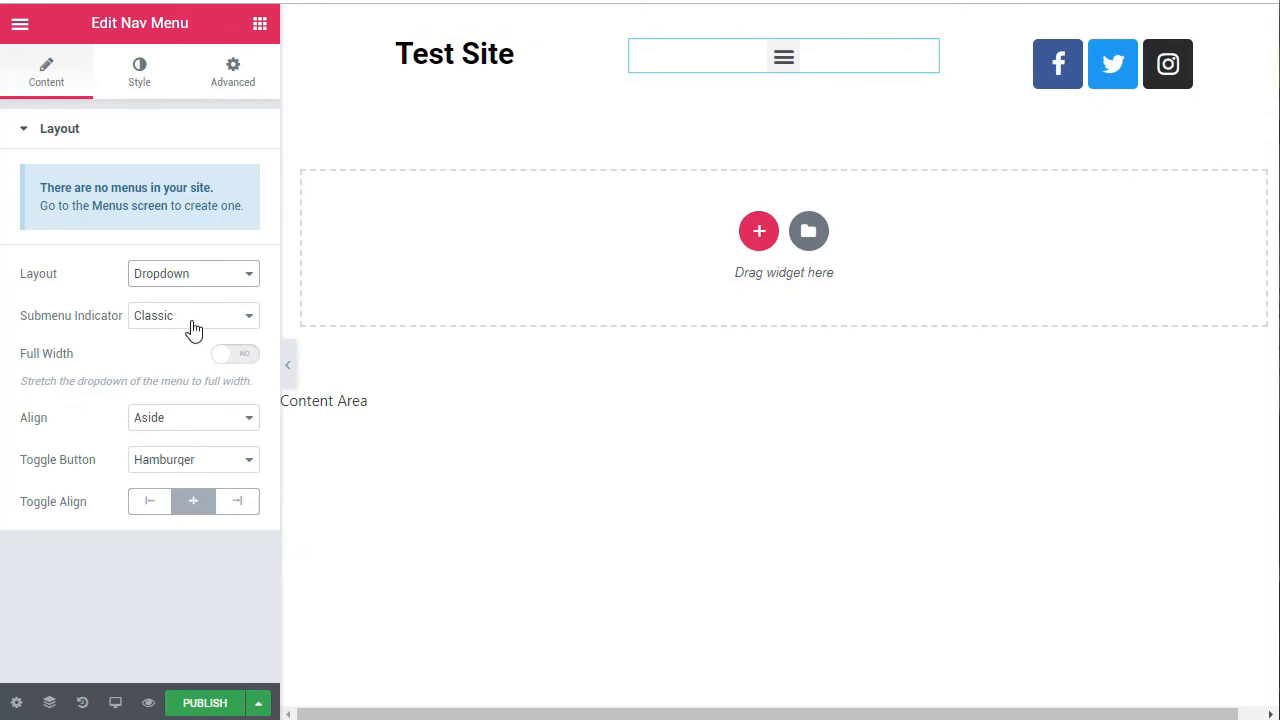
# Step: Look over the nav menu's submenu indicator choices and its style and advanced settings
pyautogui.click(194, 329)
pyautogui.click(194, 330)
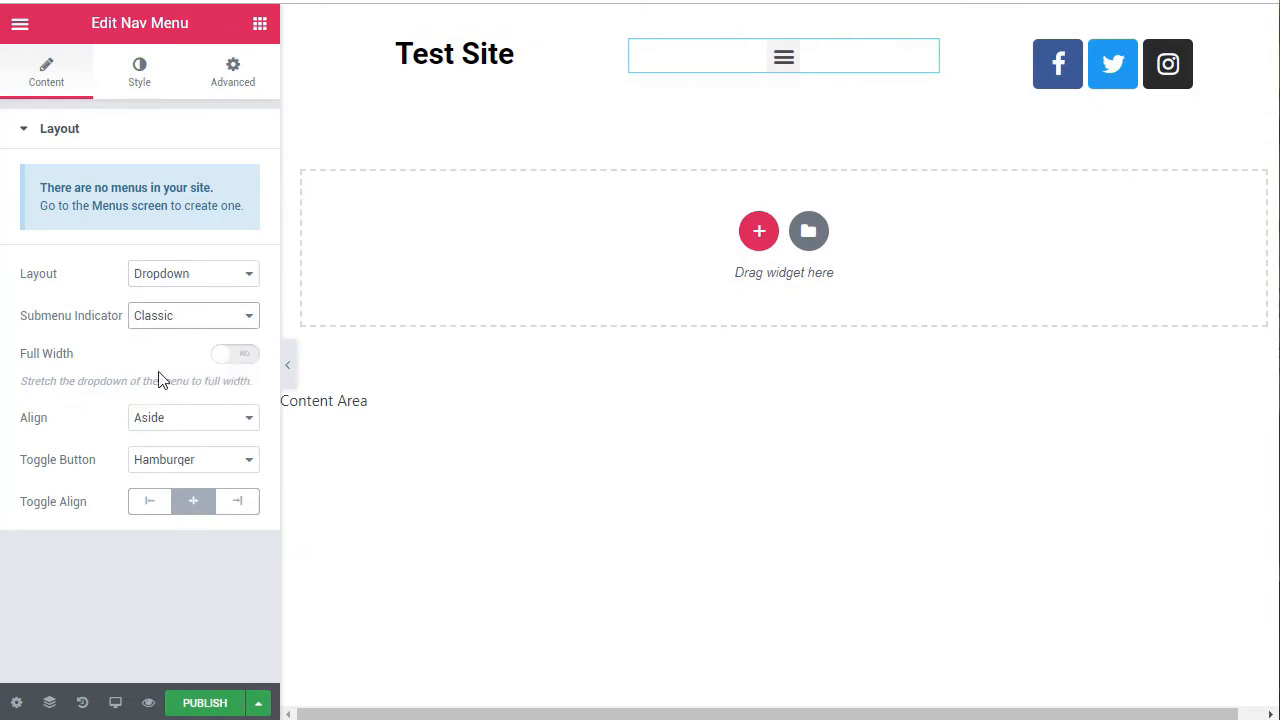
pyautogui.click(145, 75)
pyautogui.click(233, 75)
pyautogui.click(60, 78)
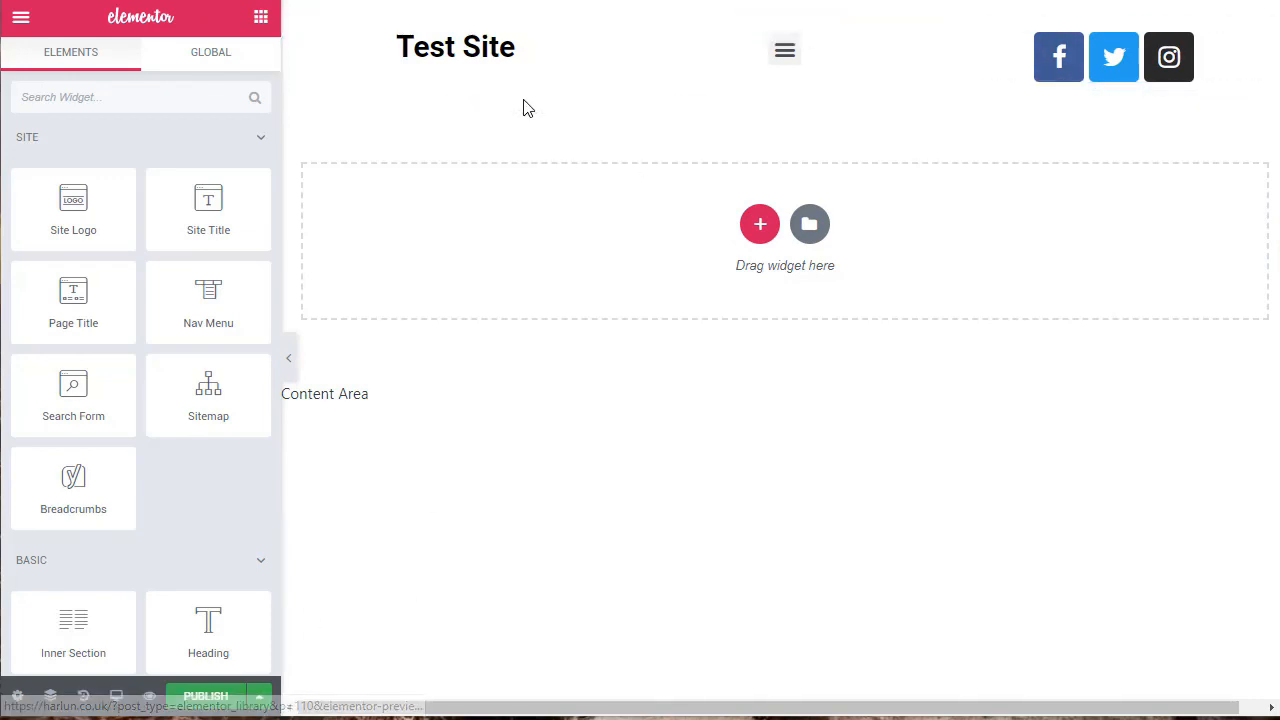
# Step: Start publishing the header template and add a display condition that includes the Entire Site
pyautogui.click(259, 695)
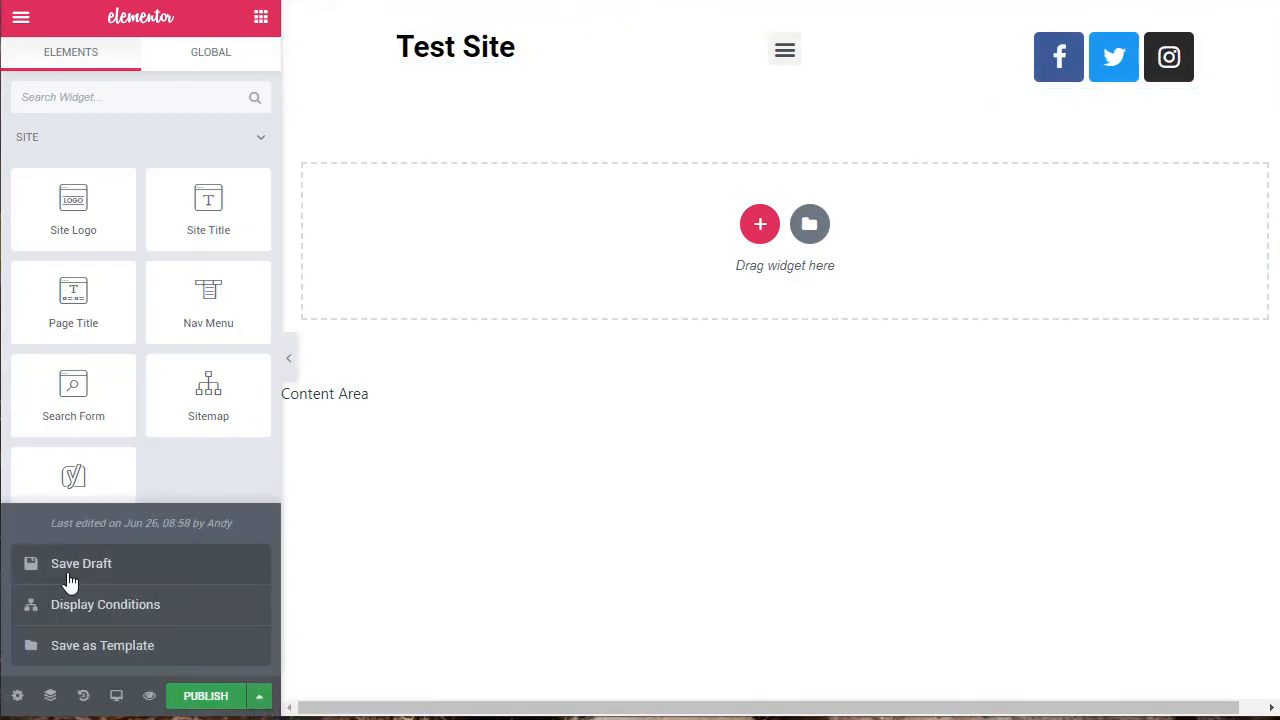
pyautogui.click(713, 549)
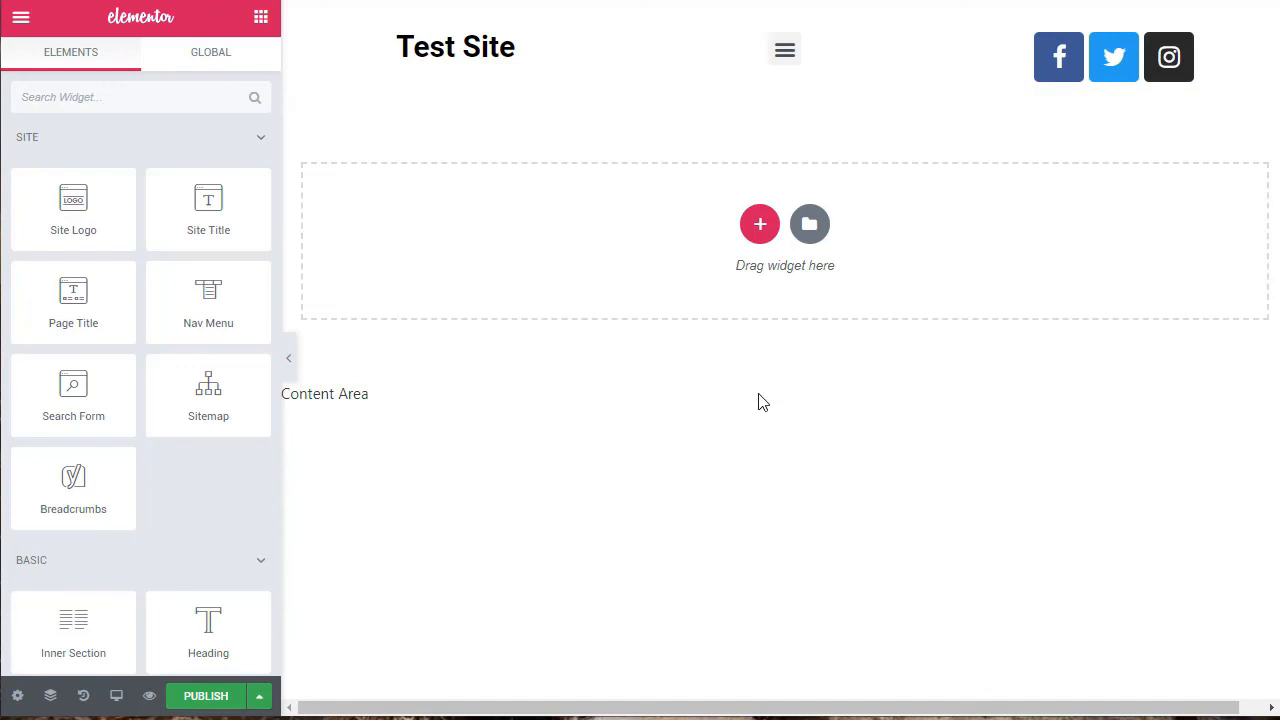
pyautogui.click(206, 697)
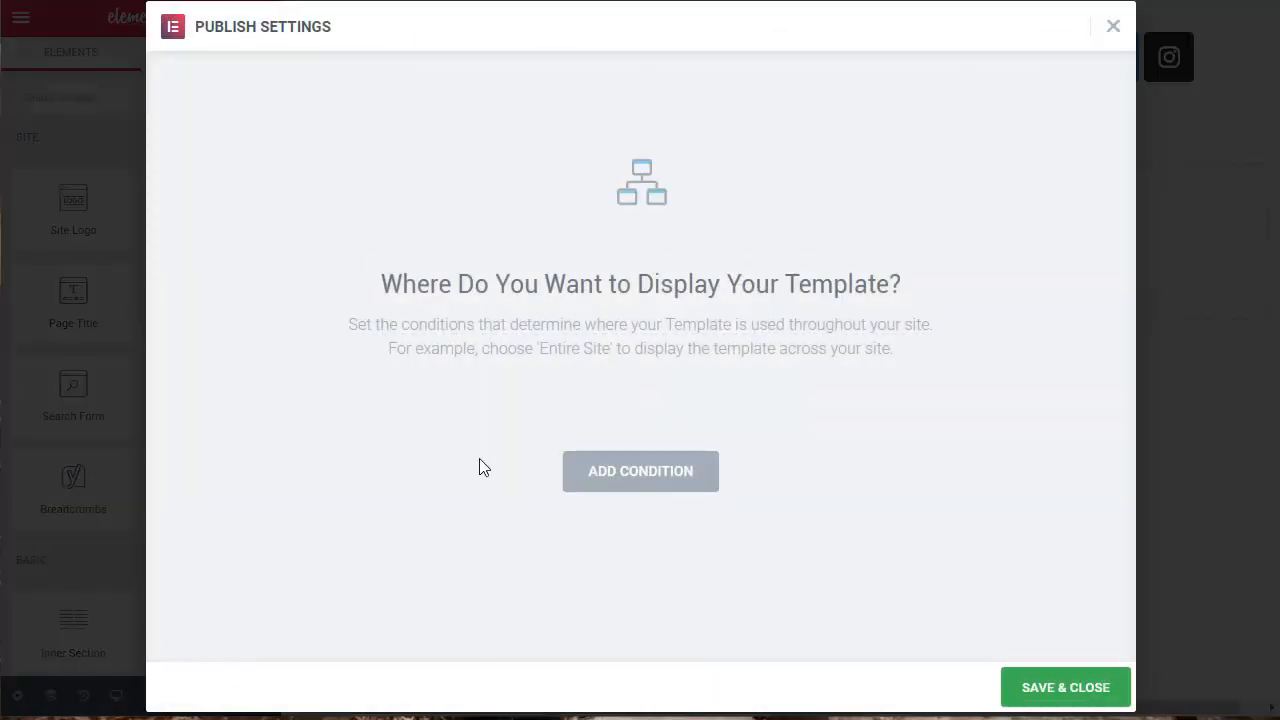
pyautogui.click(650, 479)
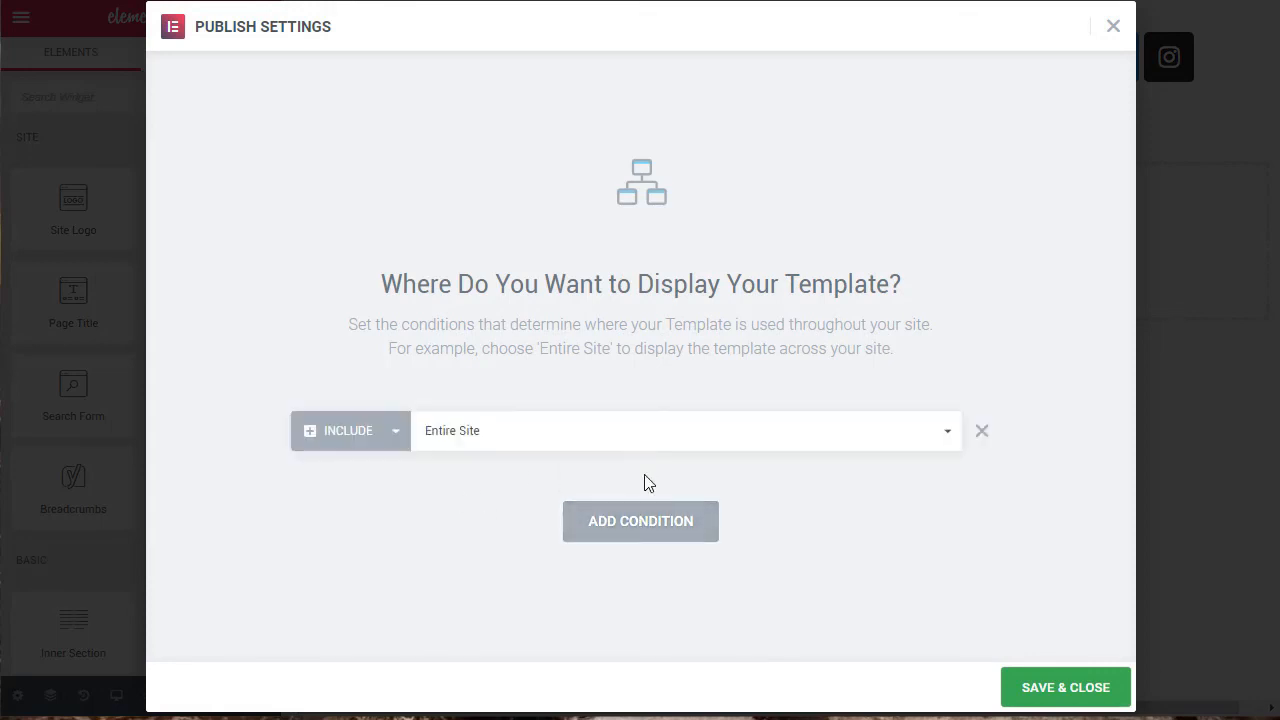
pyautogui.click(947, 437)
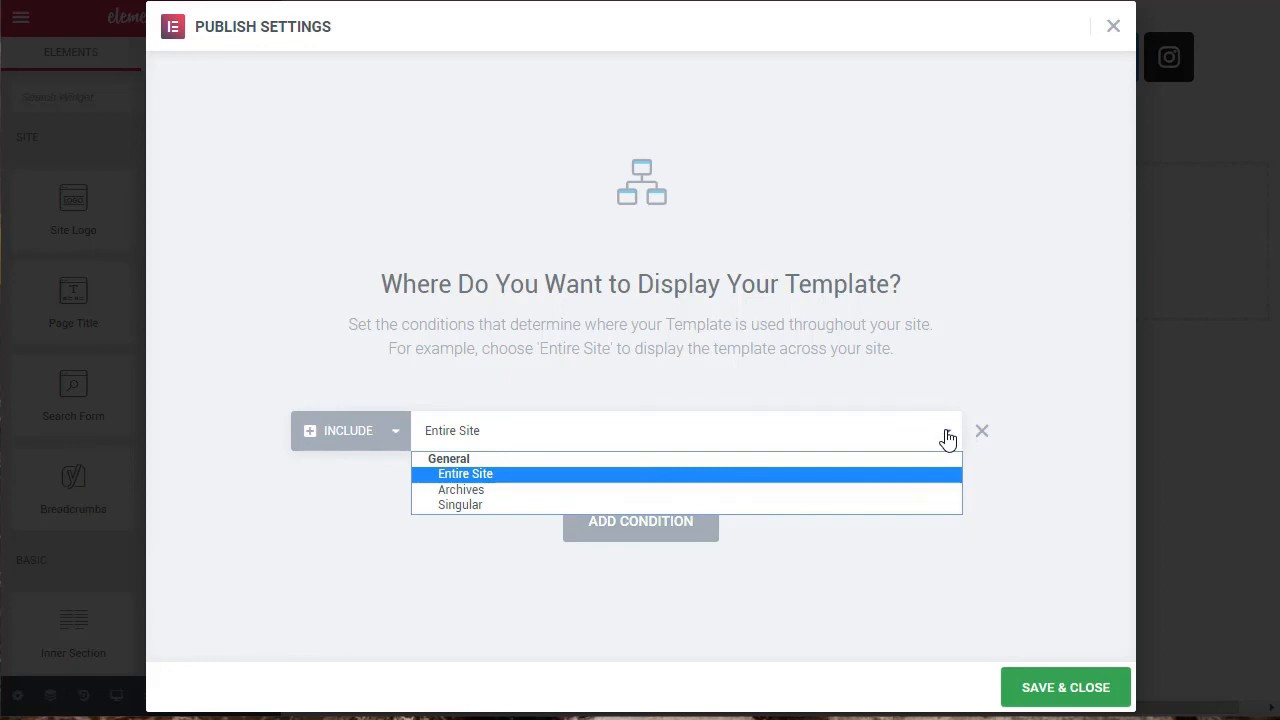
pyautogui.click(947, 437)
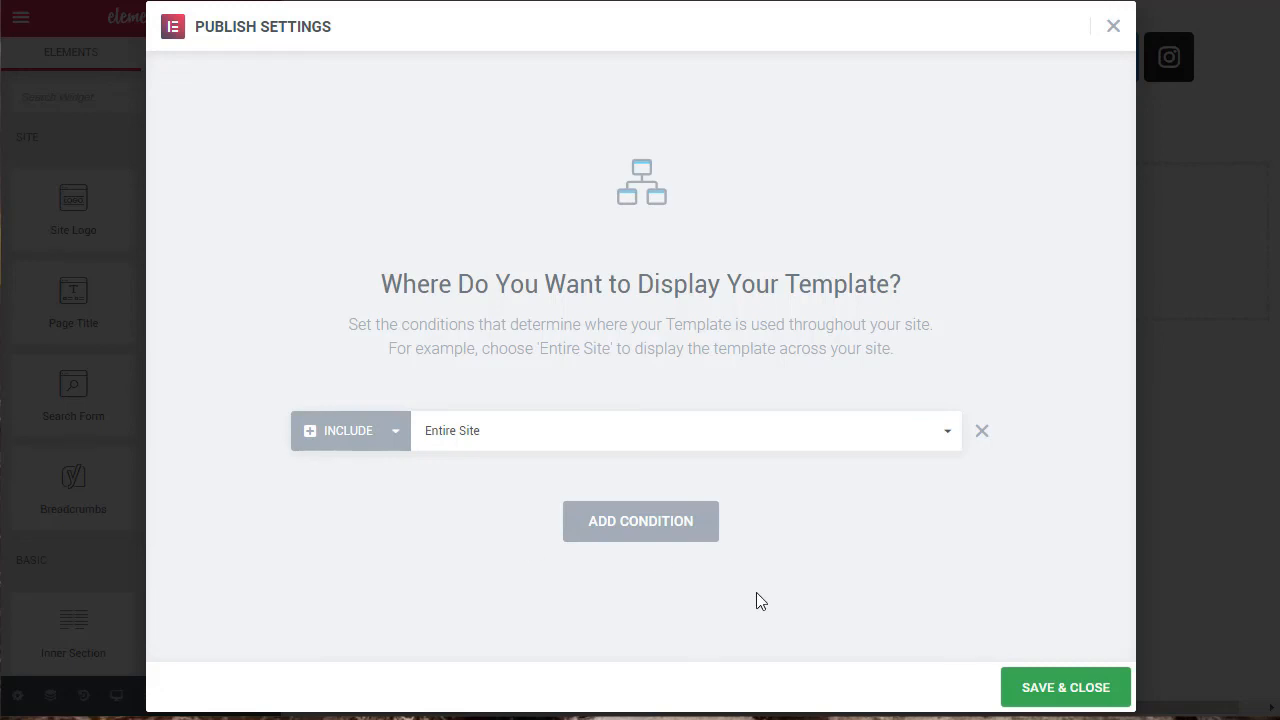
# Step: Try Archives as the template's display condition and look through the available archive types
pyautogui.click(945, 435)
pyautogui.click(491, 495)
pyautogui.click(905, 448)
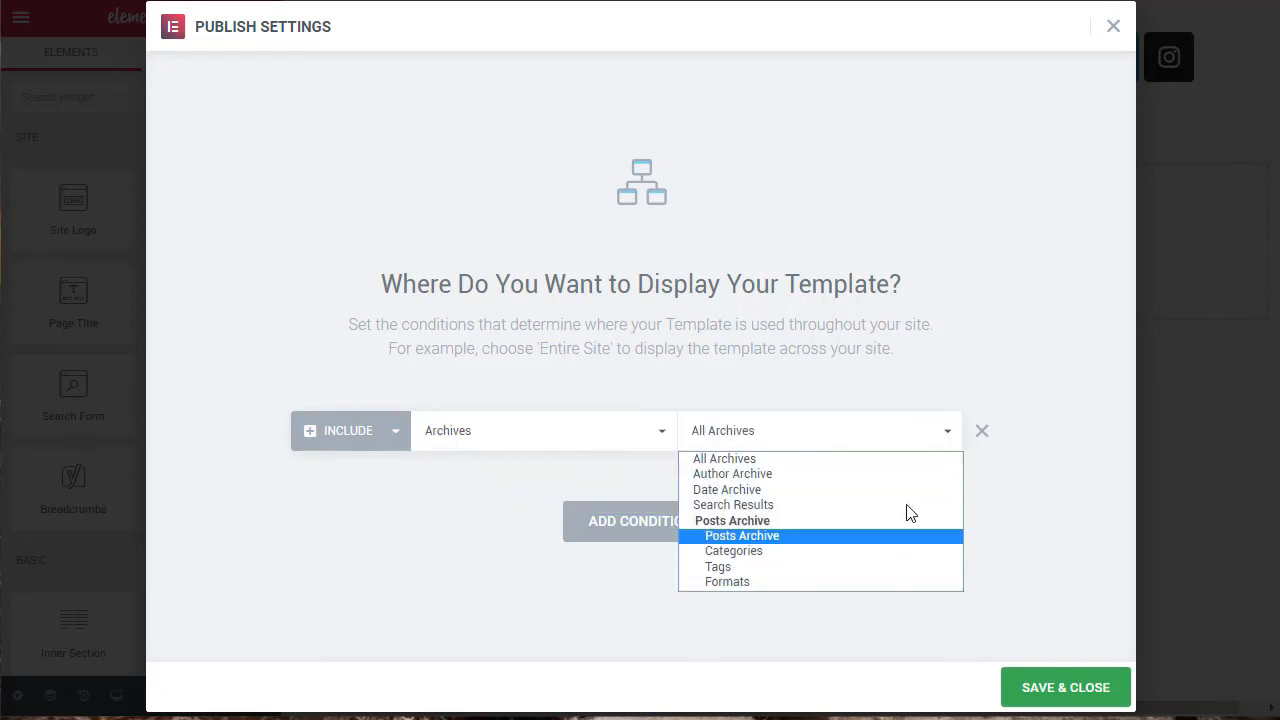
pyautogui.click(990, 456)
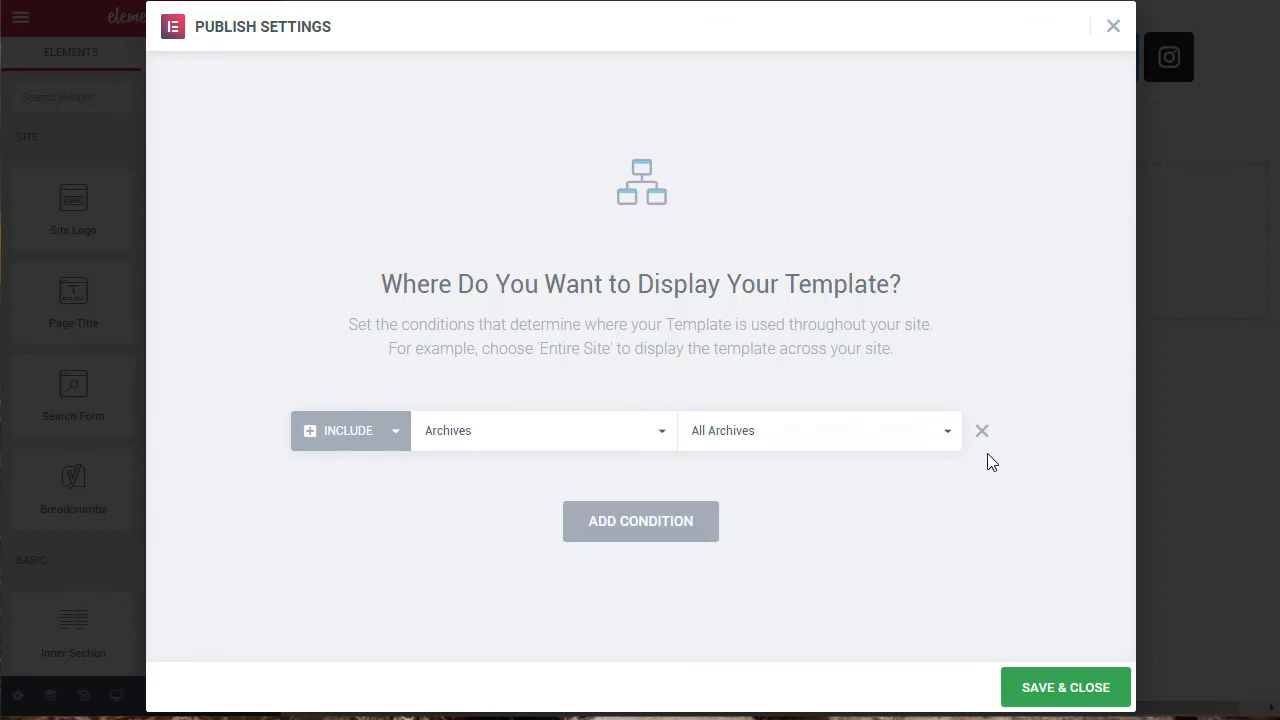
# Step: Set the display condition to Entire Site, then save and close the publish settings
pyautogui.click(581, 428)
pyautogui.click(470, 477)
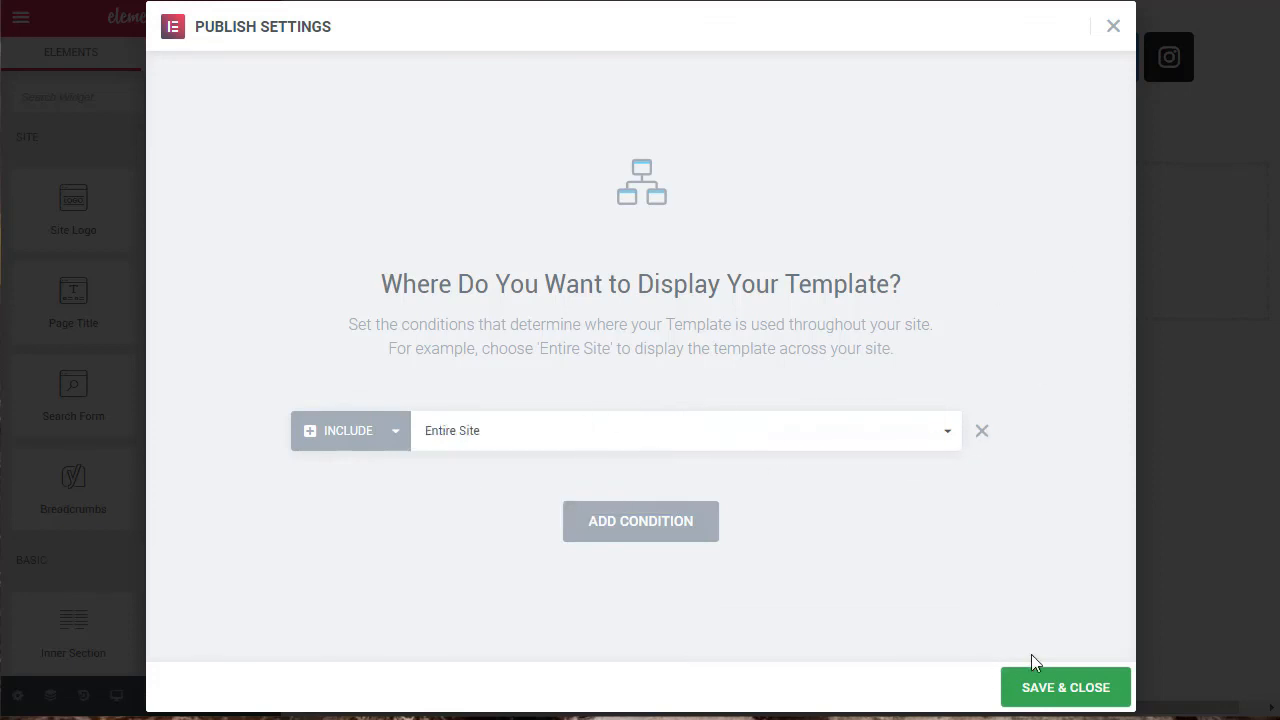
pyautogui.click(1063, 688)
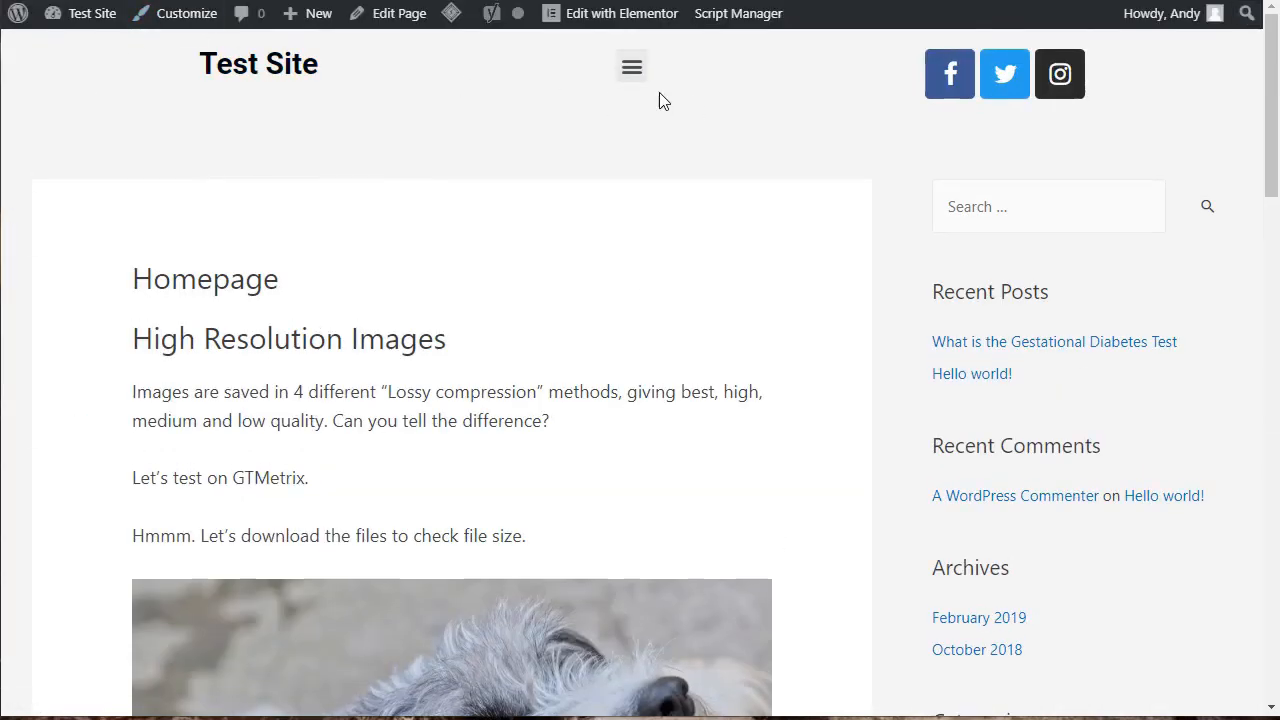
# Step: Test the header's hamburger menu on the live homepage and check the header on the "What is the Gestational Diabetes Test" post
pyautogui.click(632, 66)
pyautogui.click(632, 70)
pyautogui.click(995, 352)
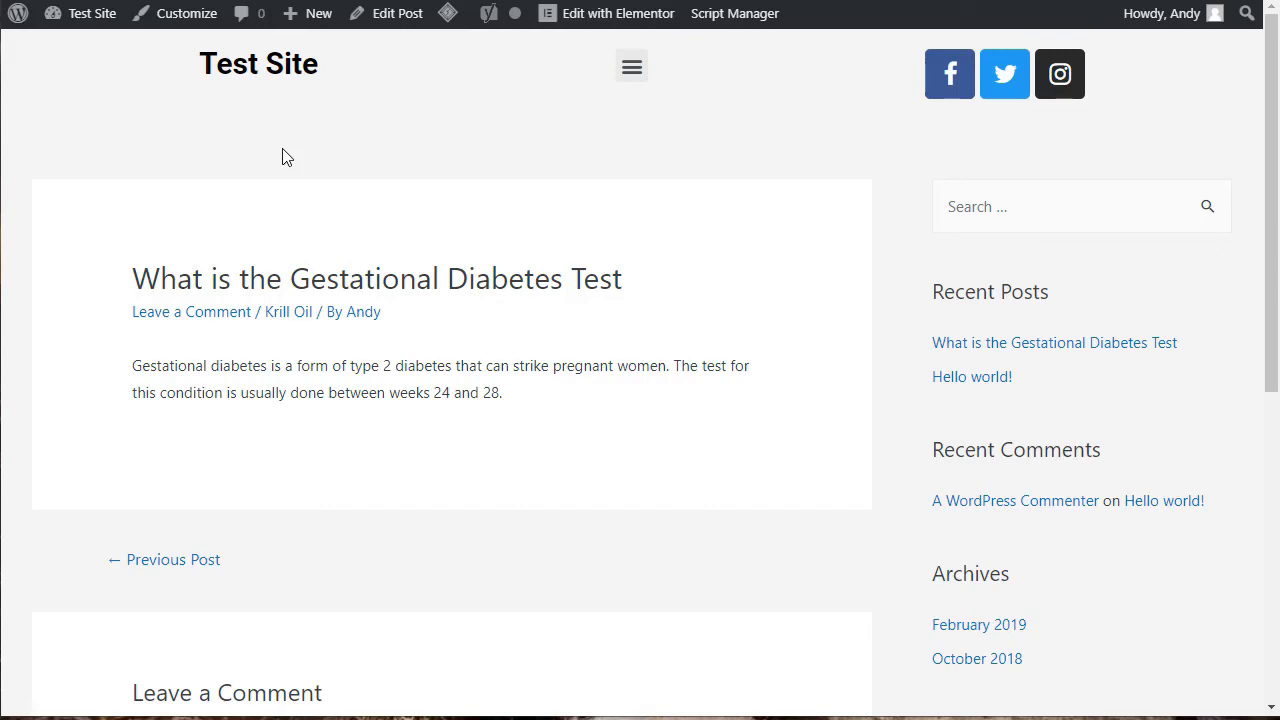
pyautogui.moveTo(1275, 140); pyautogui.dragTo(1262, 54)
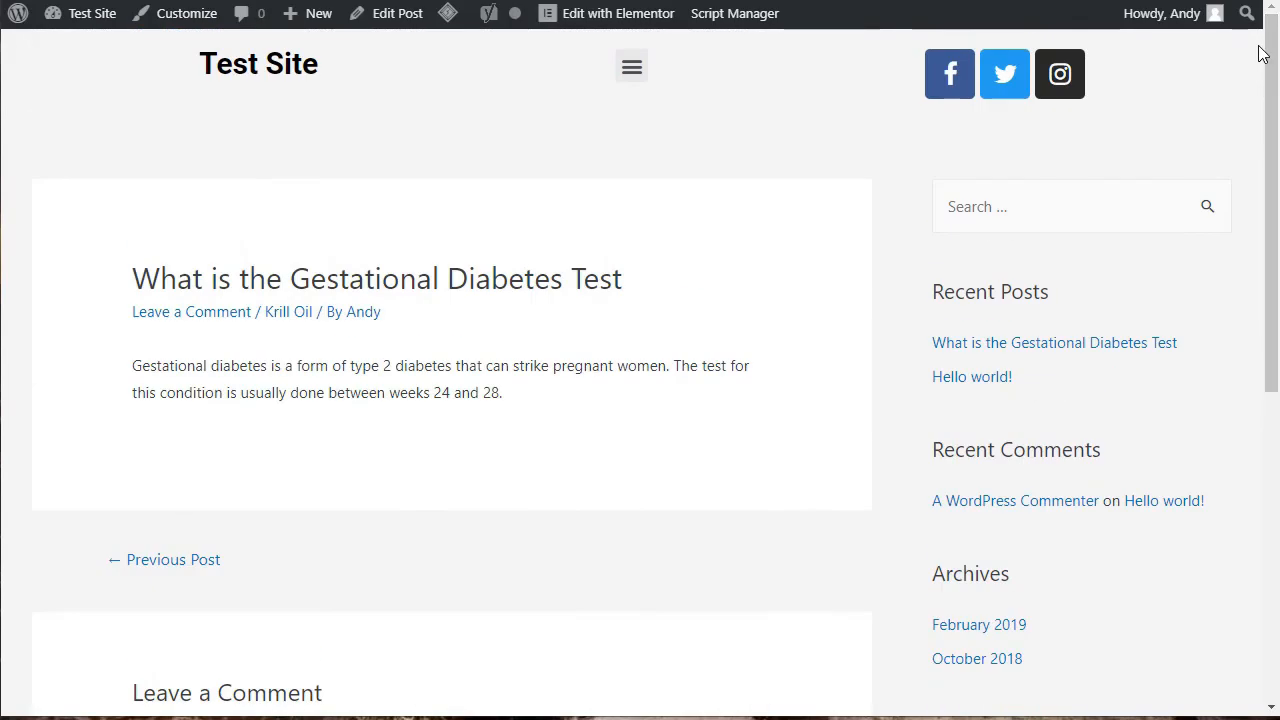